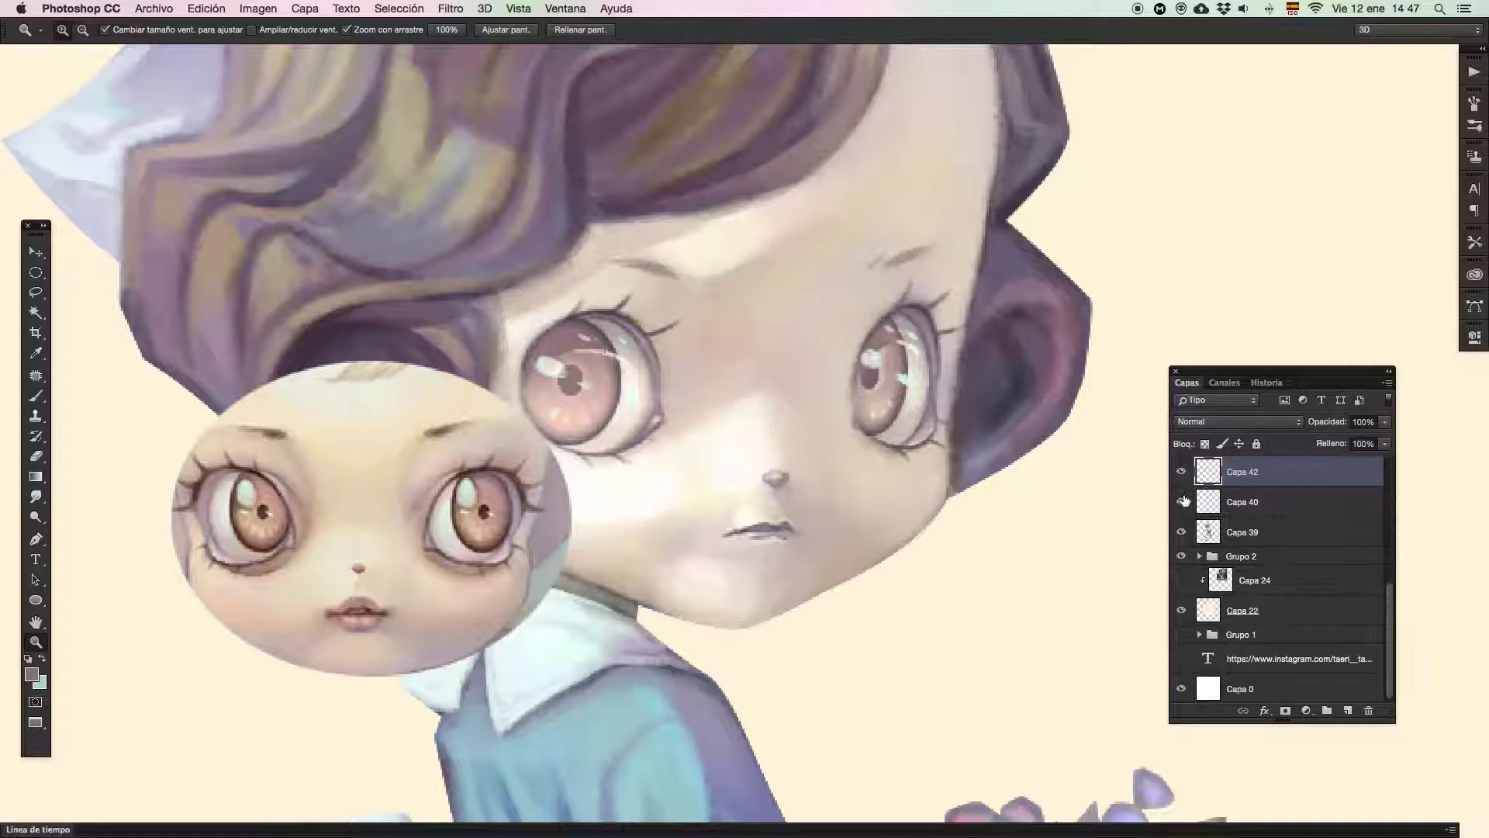
Merge the layers Capa 42, Capa 40 and Capa 39 into one layer and compare the face with it hidden and shown
{"action": "left_click", "coordinate": [1182, 501]}
{"action": "left_click", "coordinate": [1181, 502]}
{"action": "left_click", "coordinate": [1249, 532], "text": "shift"}
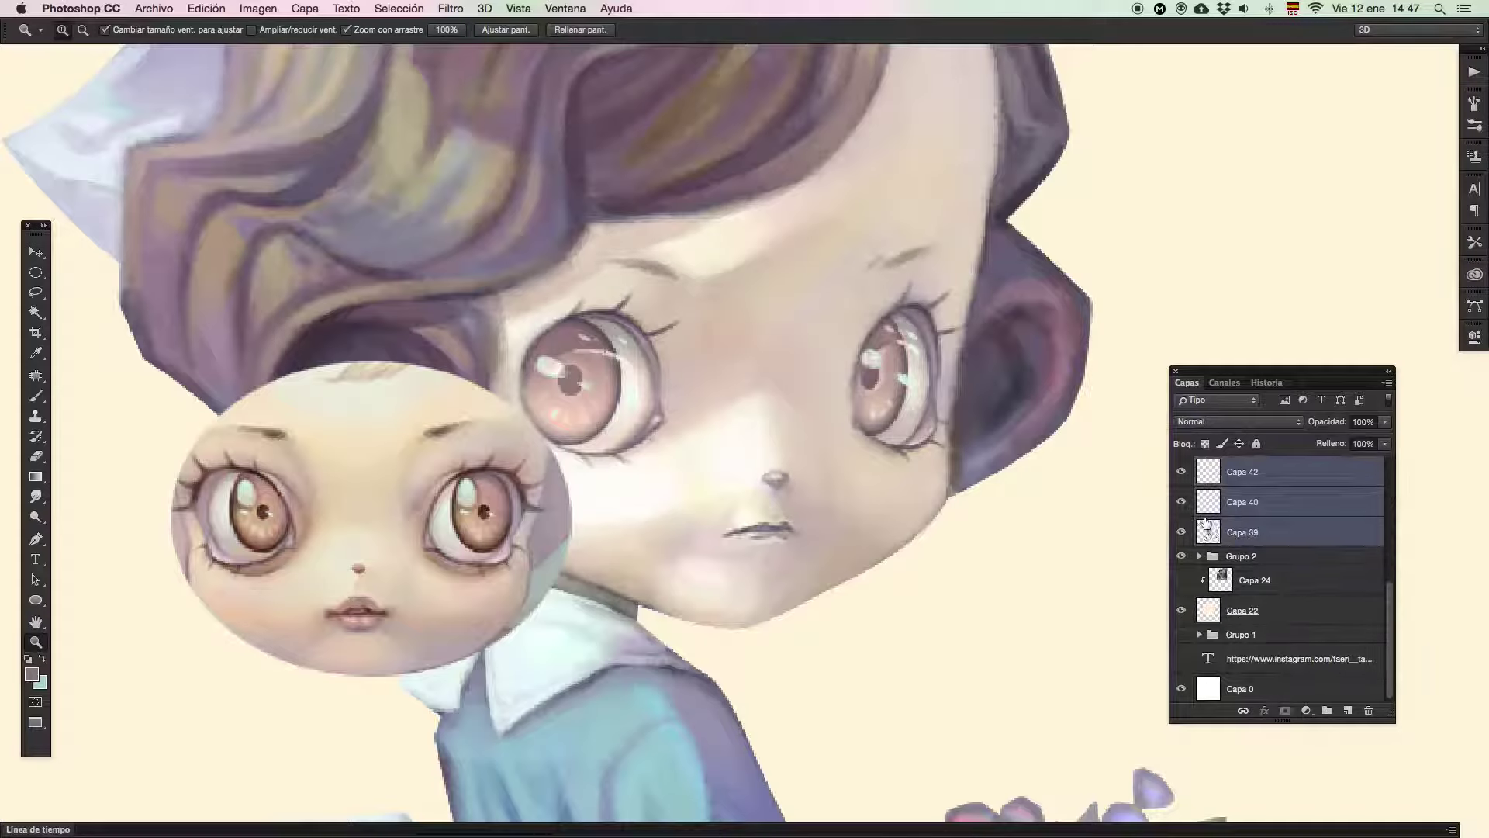
{"action": "key", "text": "ctrl+e"}
{"action": "left_click", "coordinate": [1181, 529]}
{"action": "left_click", "coordinate": [1181, 530]}
{"action": "left_click", "coordinate": [1181, 530]}
{"action": "left_click", "coordinate": [1182, 530]}
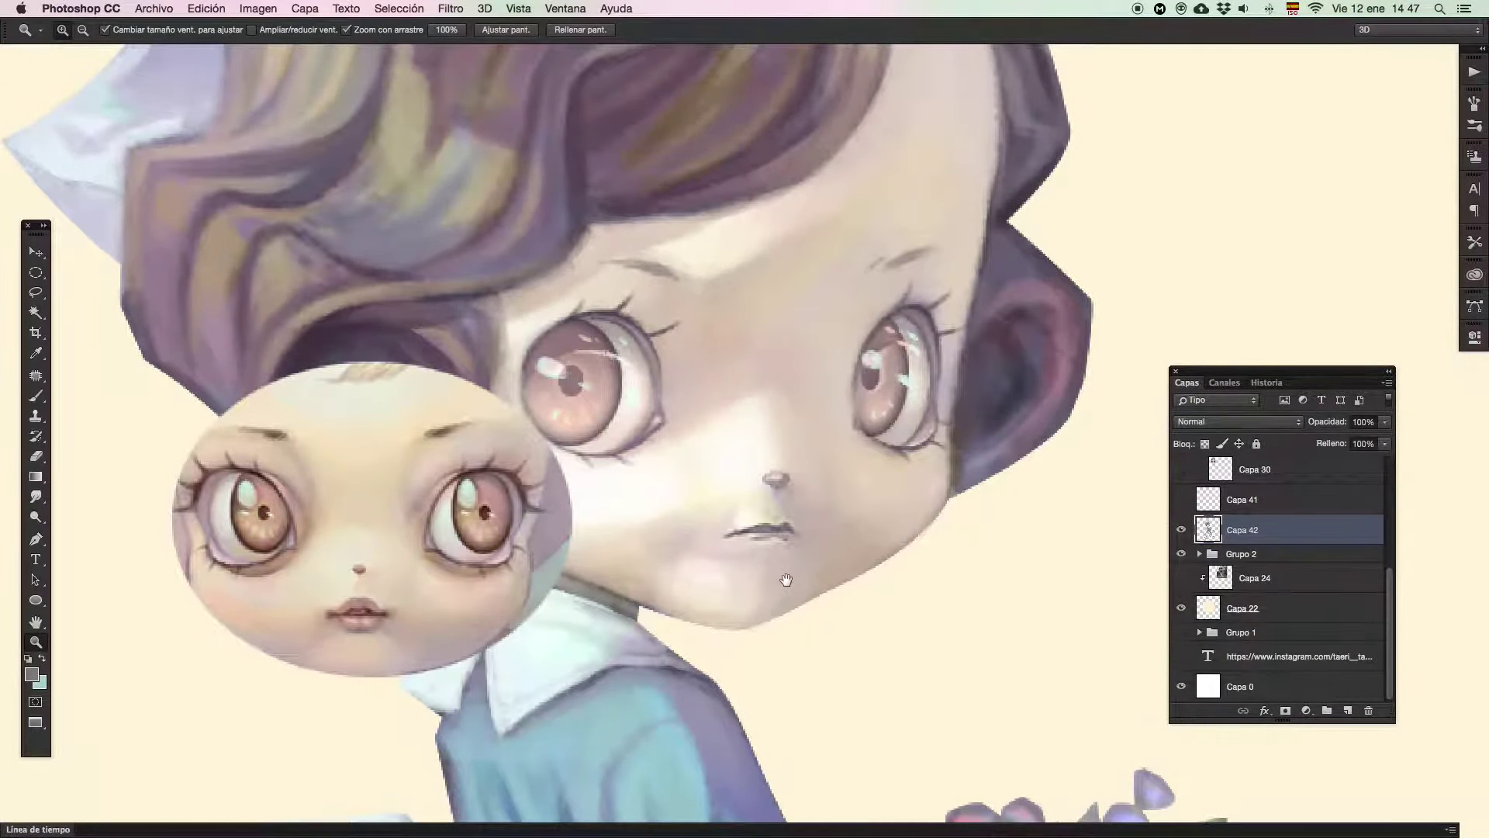
Paint the skin between the nose and the mouth using sampled light face tones
{"action": "left_click_drag", "start_coordinate": [785, 580], "coordinate": [822, 629]}
{"action": "key", "text": "b"}
{"action": "left_click_drag", "start_coordinate": [797, 562], "coordinate": [793, 567]}
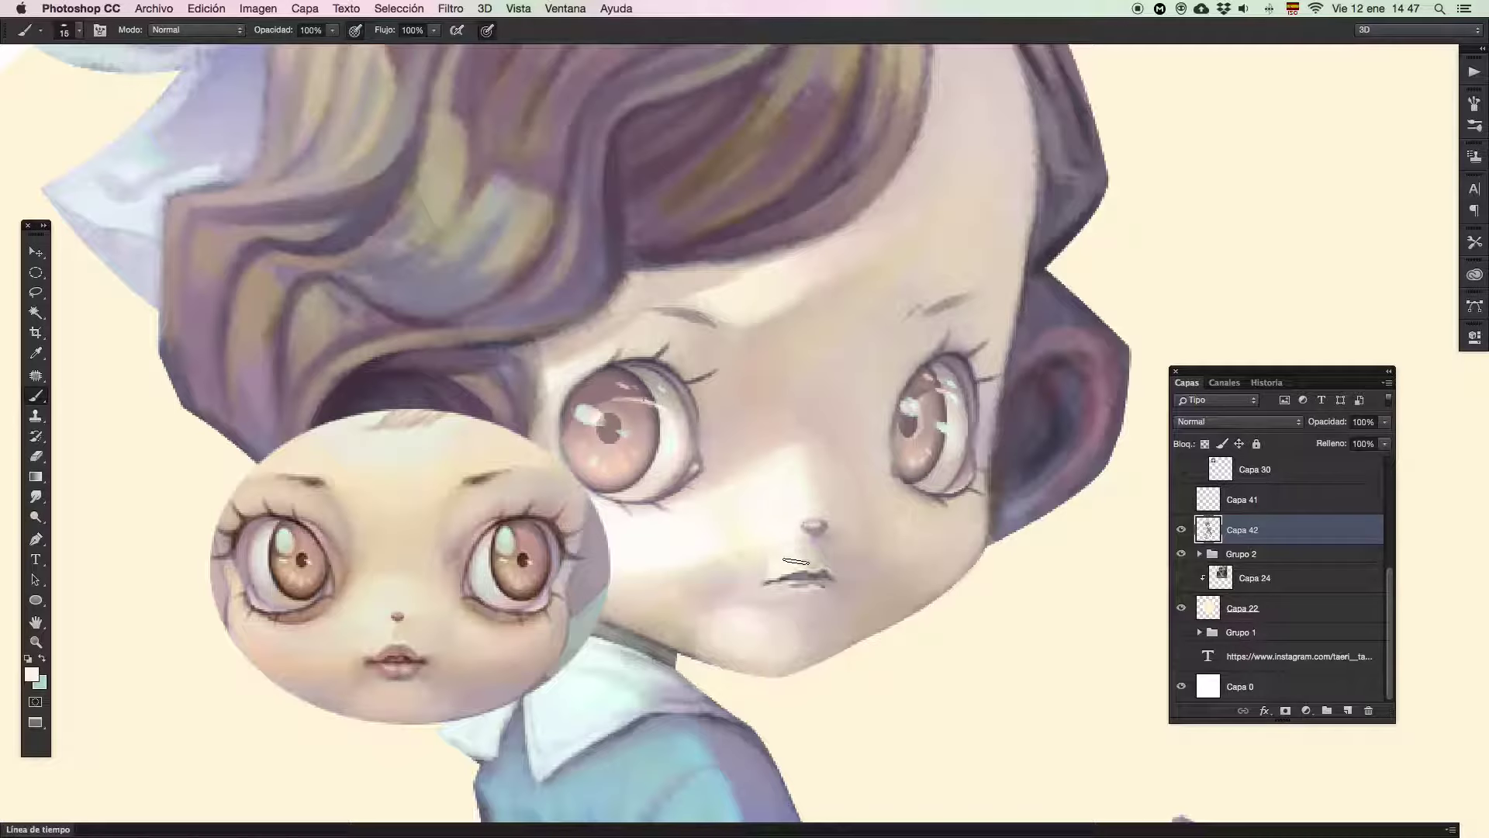
{"action": "left_click_drag", "start_coordinate": [793, 529], "coordinate": [809, 568]}
{"action": "left_click", "coordinate": [824, 554], "text": "alt"}
{"action": "mouse_move", "coordinate": [812, 546]}
{"action": "left_mouse_down"}
{"action": "mouse_move", "coordinate": [826, 545]}
{"action": "mouse_move", "coordinate": [813, 524]}
{"action": "left_mouse_up"}
{"action": "left_click", "coordinate": [812, 493], "text": "alt"}
{"action": "left_click_drag", "start_coordinate": [817, 547], "coordinate": [809, 565]}
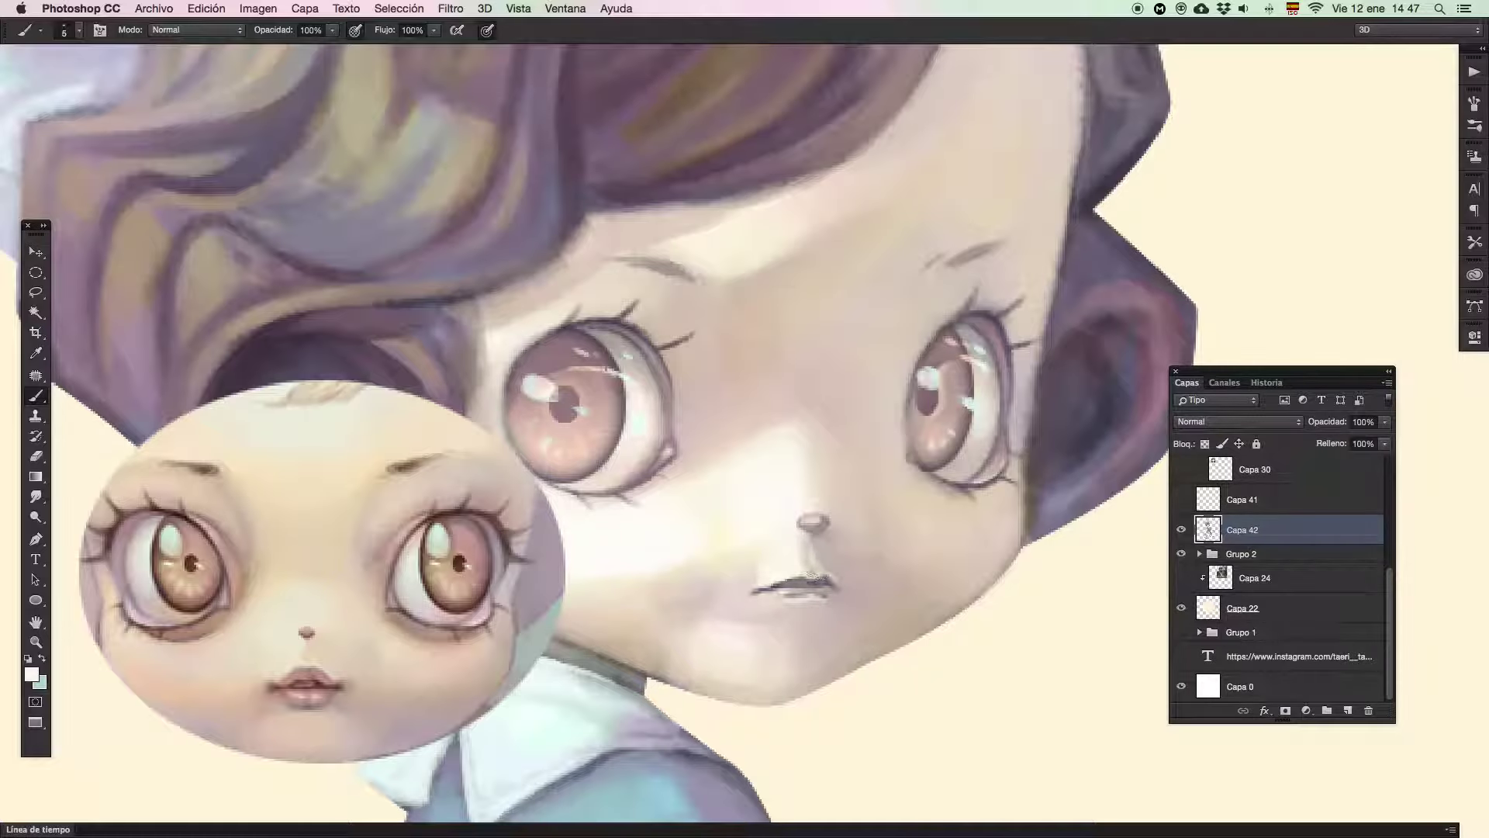
Refine the upper lip line with a small brush and colours sampled around the mouth
{"action": "key", "text": "super+space"}
{"action": "mouse_move", "coordinate": [789, 588]}
{"action": "left_mouse_down"}
{"action": "mouse_move", "coordinate": [768, 592]}
{"action": "mouse_move", "coordinate": [830, 606]}
{"action": "left_mouse_up"}
{"action": "key", "text": "space"}
{"action": "left_click", "coordinate": [785, 574], "text": "alt"}
{"action": "left_click", "coordinate": [783, 589], "text": "alt"}
{"action": "left_click_drag", "start_coordinate": [792, 589], "coordinate": [808, 592]}
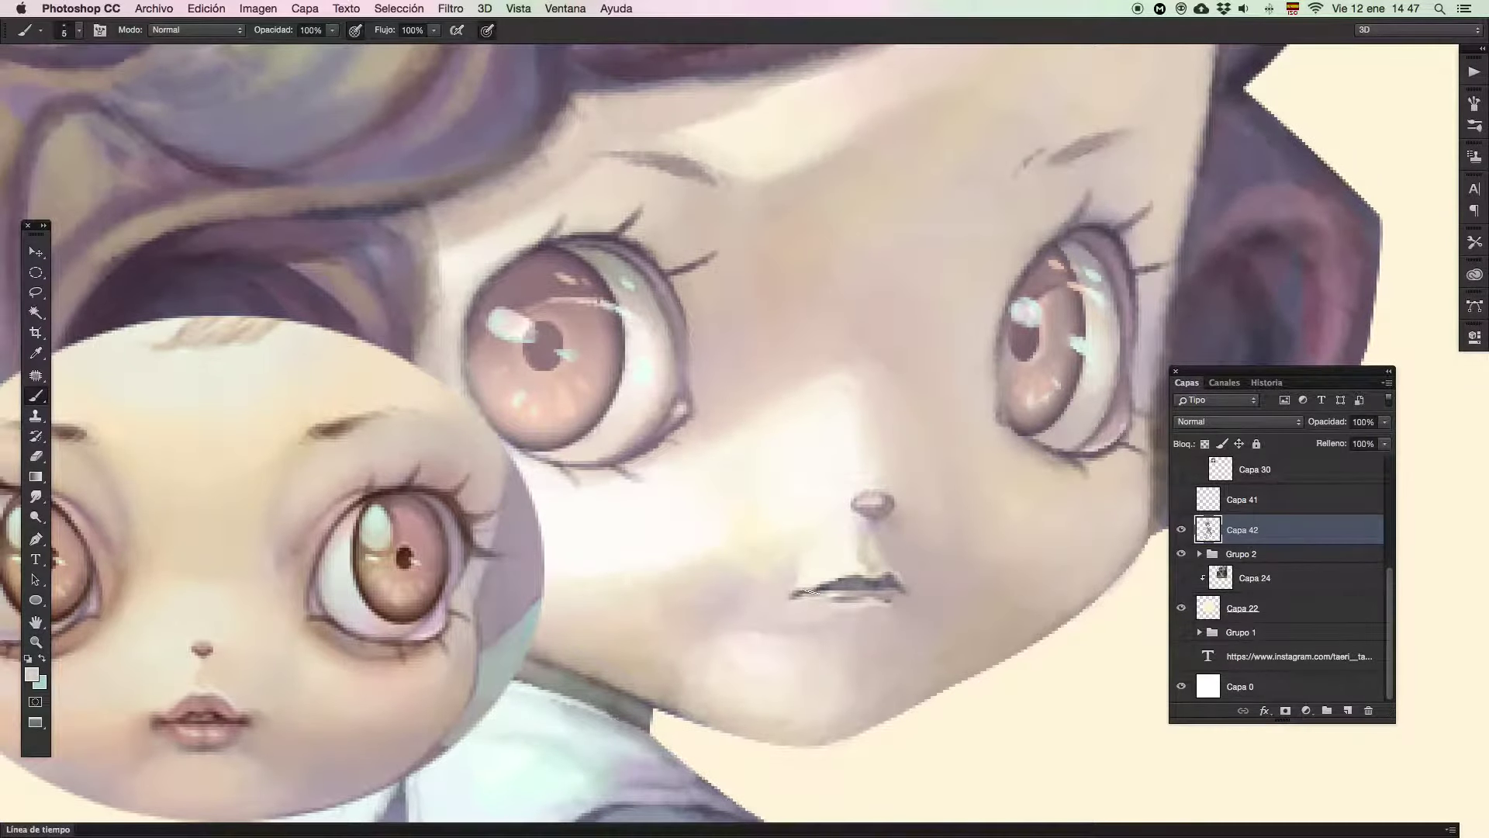
{"action": "left_click", "coordinate": [826, 584], "text": "alt"}
{"action": "left_click", "coordinate": [931, 593], "text": "alt"}
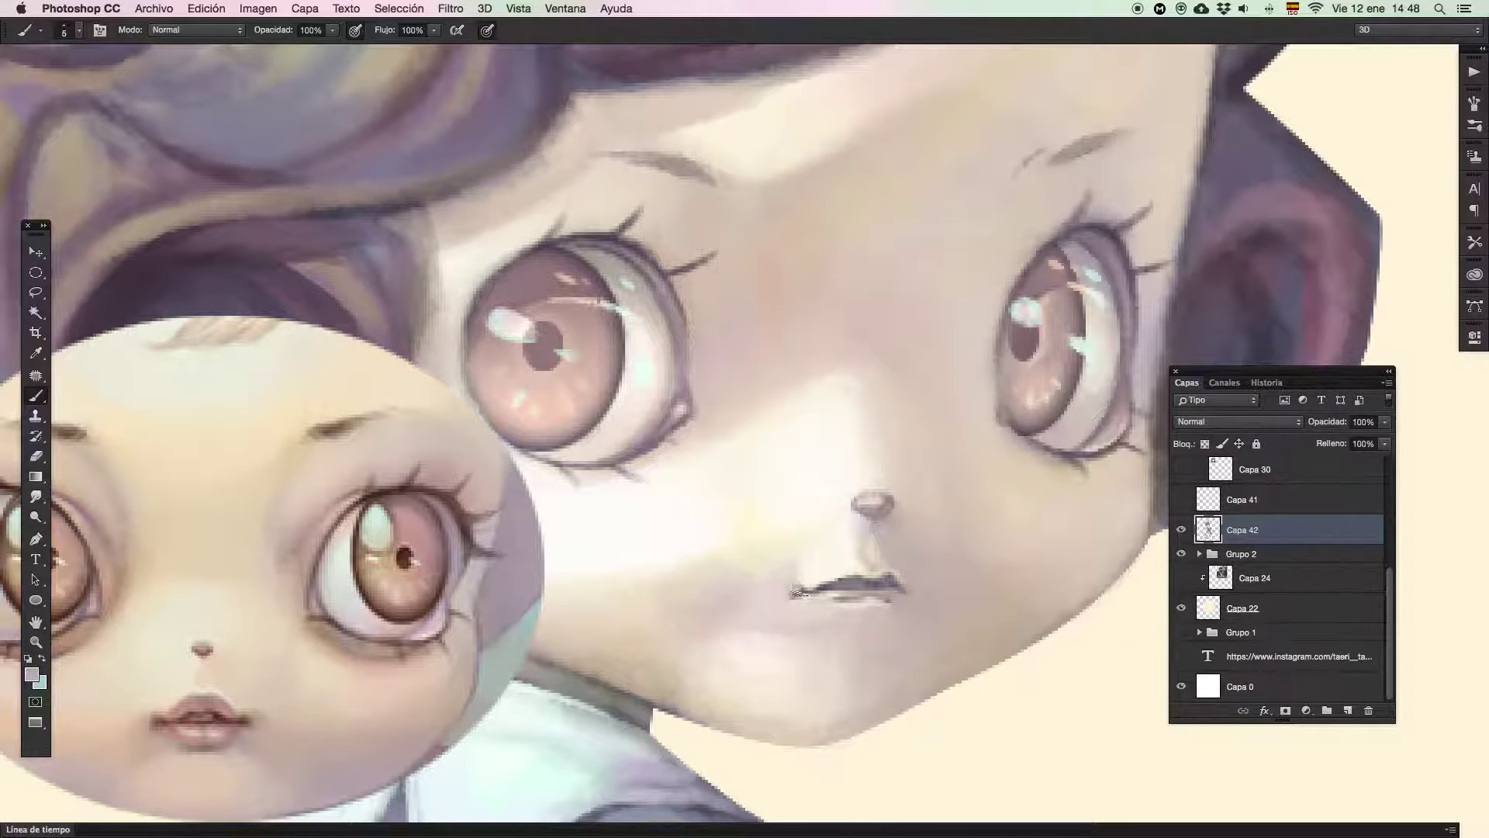
Enlarge the brush and soften the left corner of the mouth with sampled skin tones
{"action": "left_click", "coordinate": [788, 584], "text": "alt"}
{"action": "key", "text": "bracketright"}
{"action": "key", "text": "bracketright"}
{"action": "key", "text": "bracketright"}
{"action": "key", "text": "bracketright"}
{"action": "left_click", "coordinate": [785, 584], "text": "alt"}
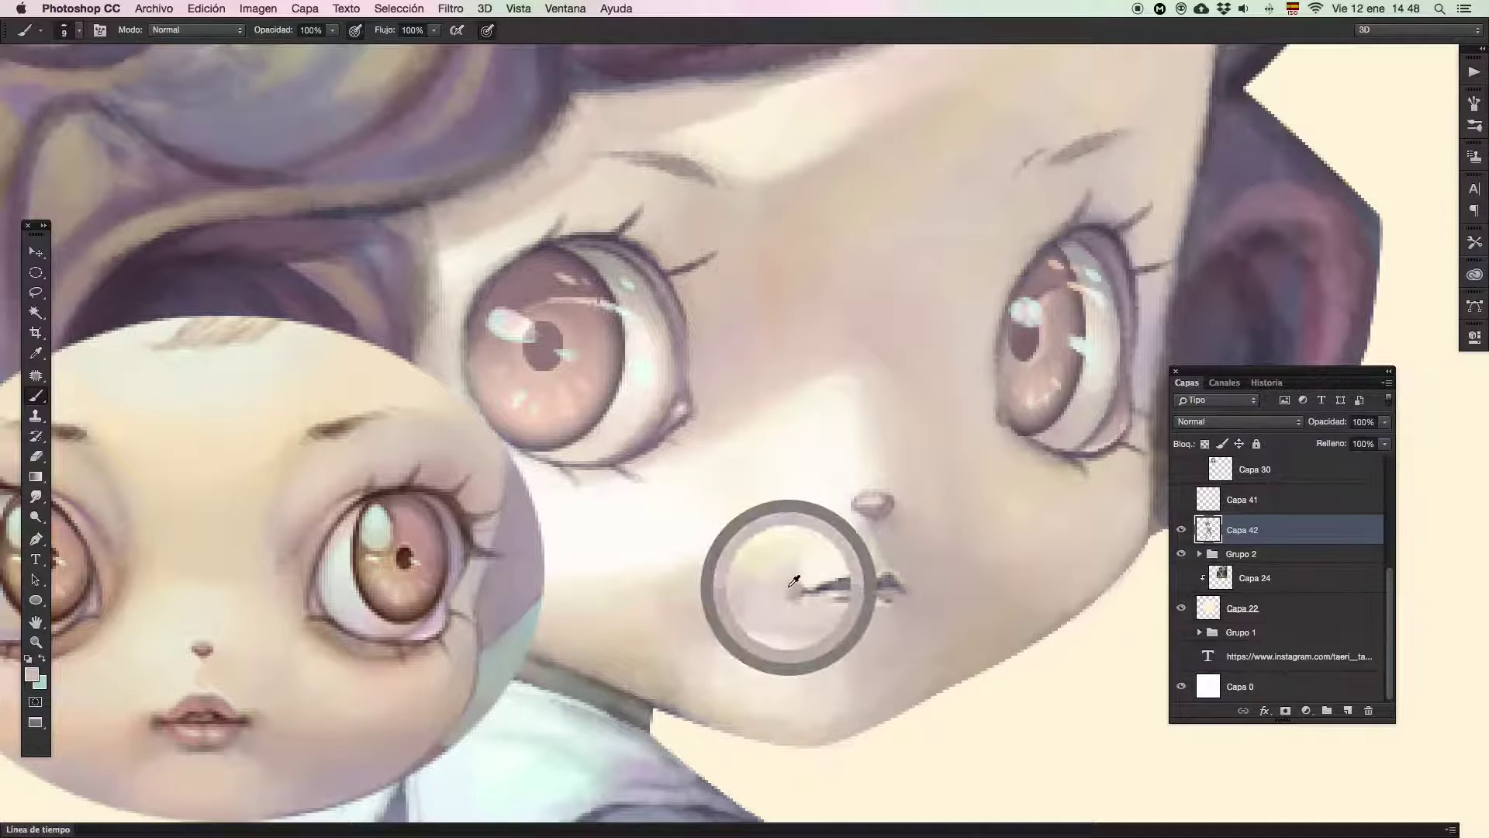
{"action": "left_click_drag", "start_coordinate": [796, 591], "coordinate": [786, 592]}
{"action": "left_click", "coordinate": [784, 599], "text": "alt"}
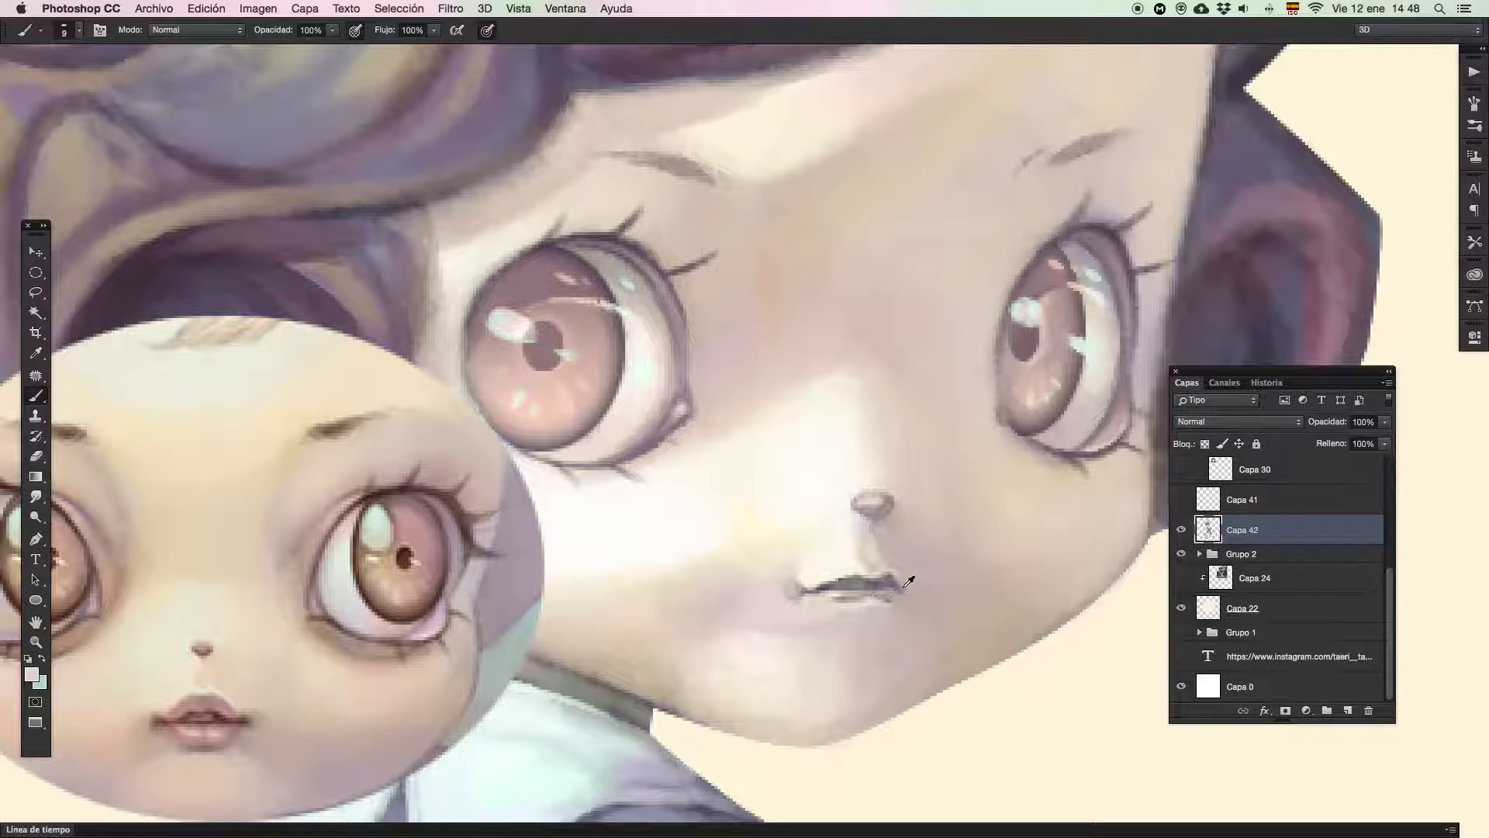
Soften the right corner of the mouth with sampled tones and compare the face with Capa 42 hidden and shown
{"action": "left_click", "coordinate": [908, 586], "text": "alt"}
{"action": "left_click_drag", "start_coordinate": [901, 591], "coordinate": [898, 583]}
{"action": "left_click", "coordinate": [816, 581], "text": "alt"}
{"action": "left_click", "coordinate": [780, 586], "text": "alt"}
{"action": "left_click", "coordinate": [783, 576], "text": "alt"}
{"action": "key", "text": "z"}
{"action": "left_click_drag", "start_coordinate": [857, 536], "coordinate": [859, 574]}
{"action": "left_click", "coordinate": [1180, 535]}
{"action": "left_click", "coordinate": [1181, 535]}
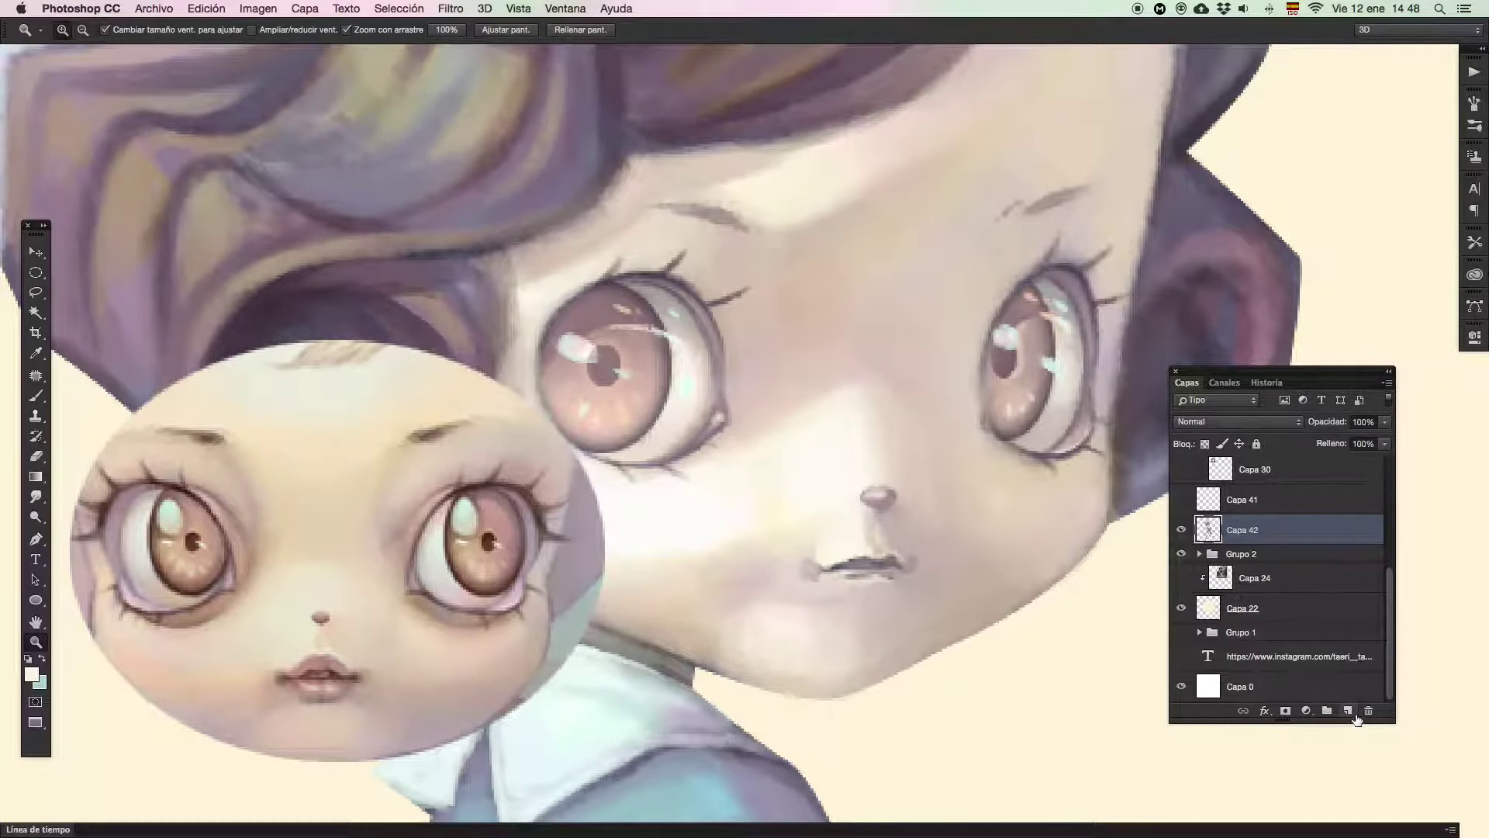
Create a new layer above Capa 42 and set the foreground colour to dark red 9b0000
{"action": "left_click", "coordinate": [1348, 711]}
{"action": "left_click", "coordinate": [33, 674]}
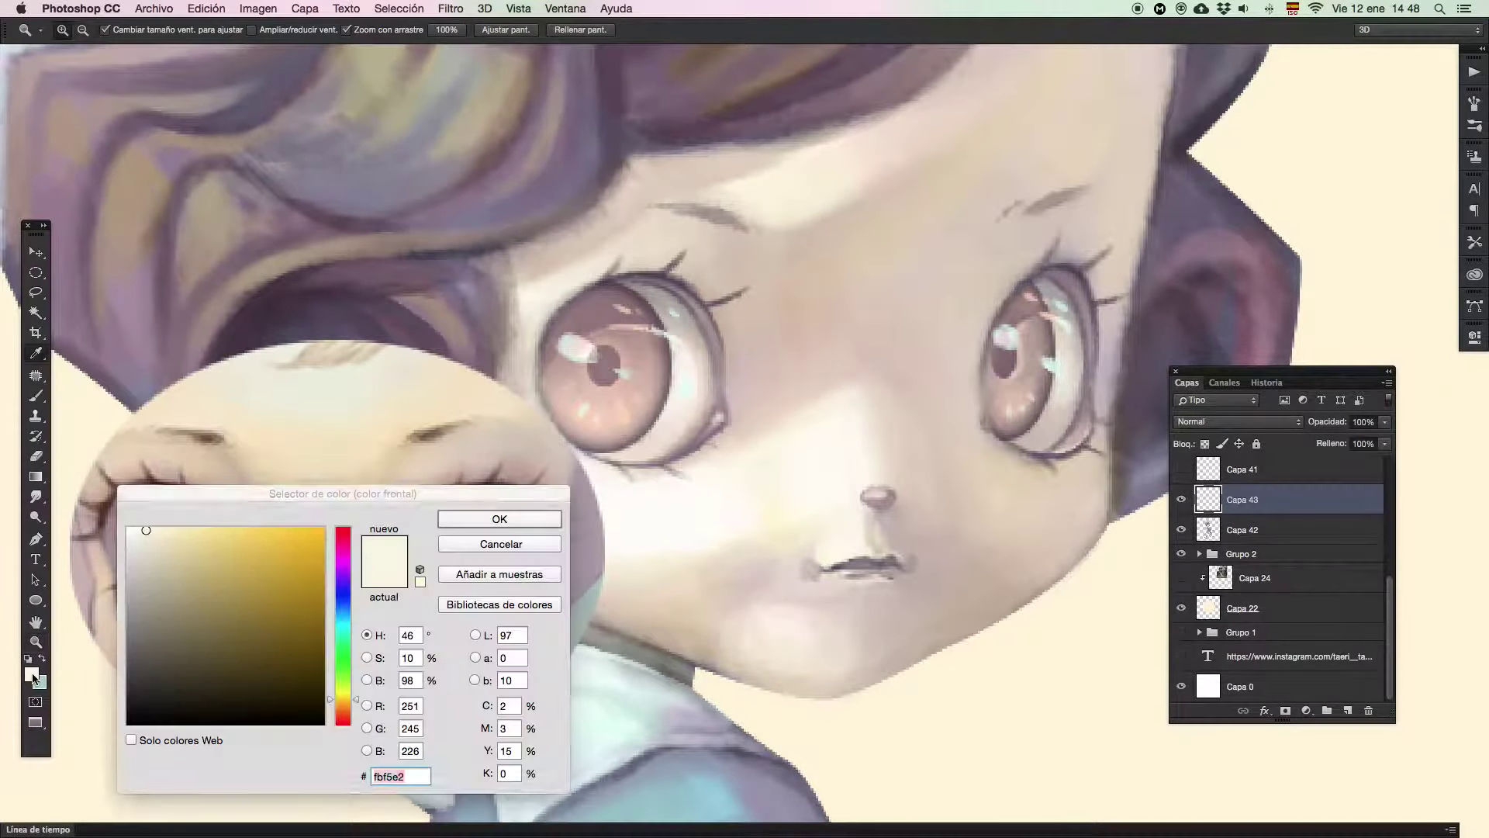
{"action": "left_click", "coordinate": [346, 528]}
{"action": "left_click_drag", "start_coordinate": [282, 577], "coordinate": [317, 589]}
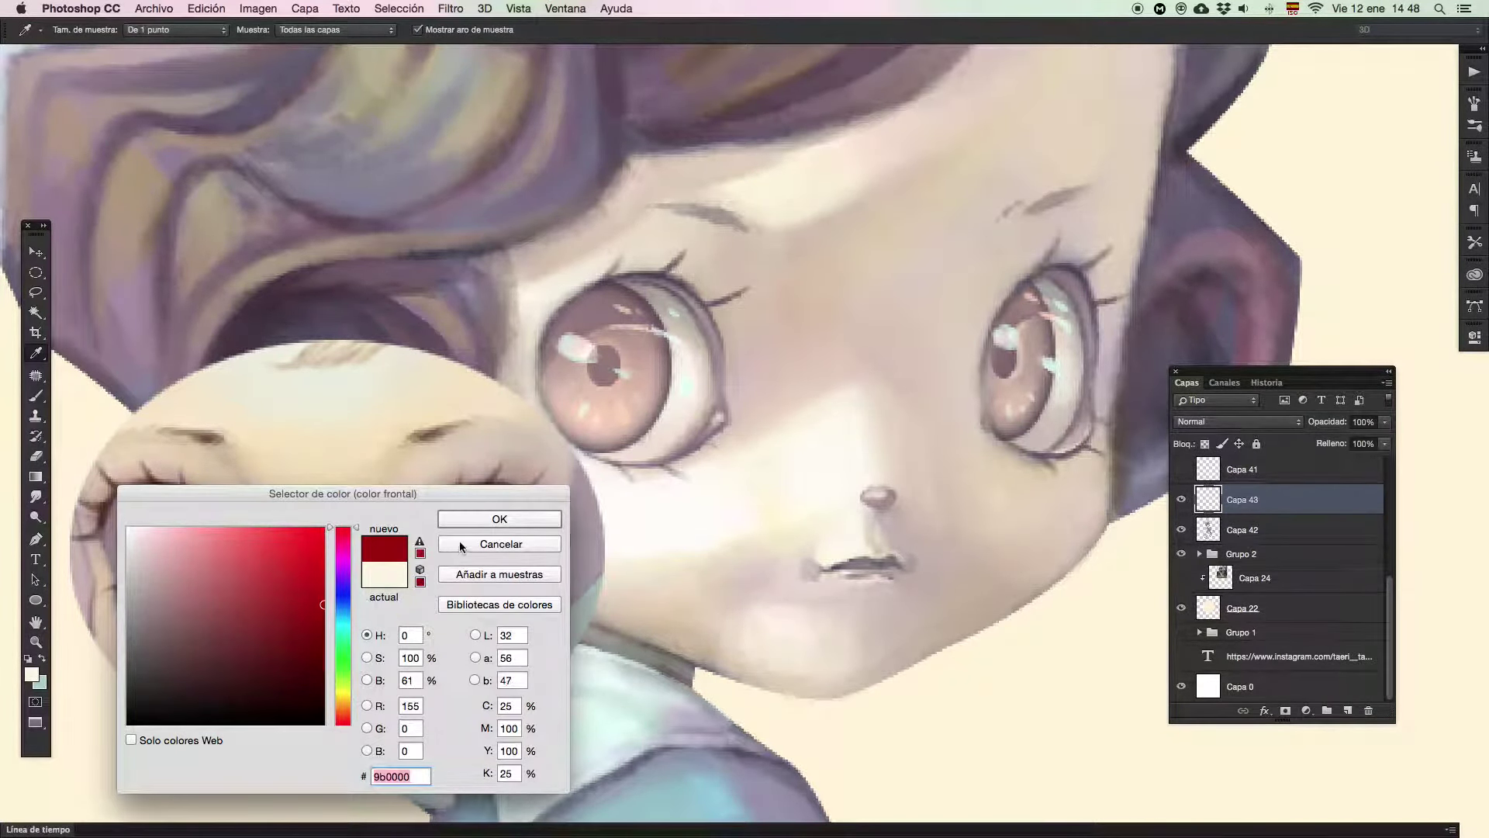
{"action": "left_click", "coordinate": [489, 521]}
Brush the dark red over the lips on the new layer
{"action": "key", "text": "z"}
{"action": "key", "text": "b"}
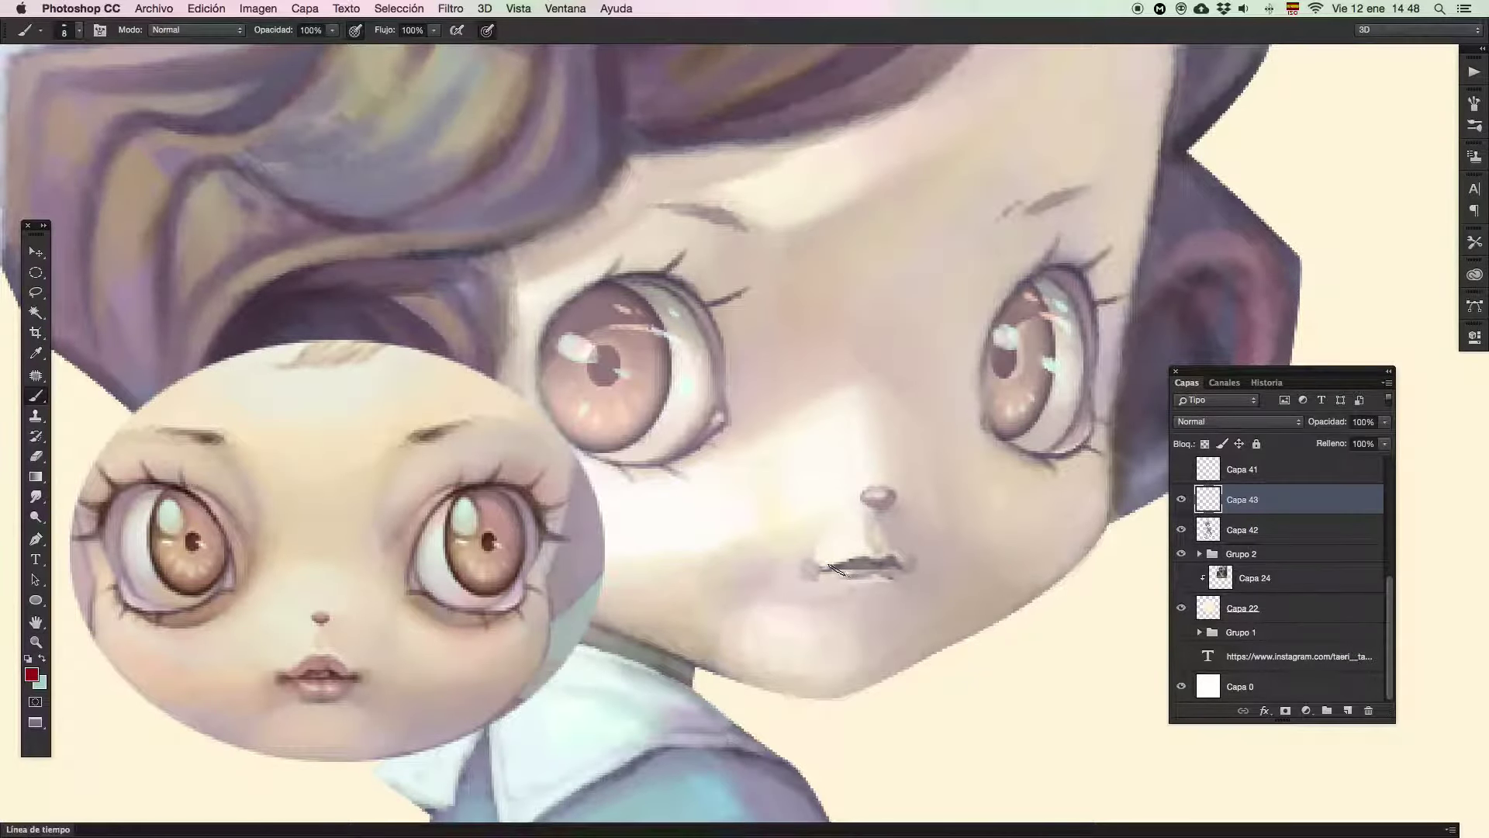
{"action": "left_click_drag", "start_coordinate": [851, 573], "coordinate": [872, 569]}
{"action": "left_click_drag", "start_coordinate": [867, 560], "coordinate": [824, 567]}
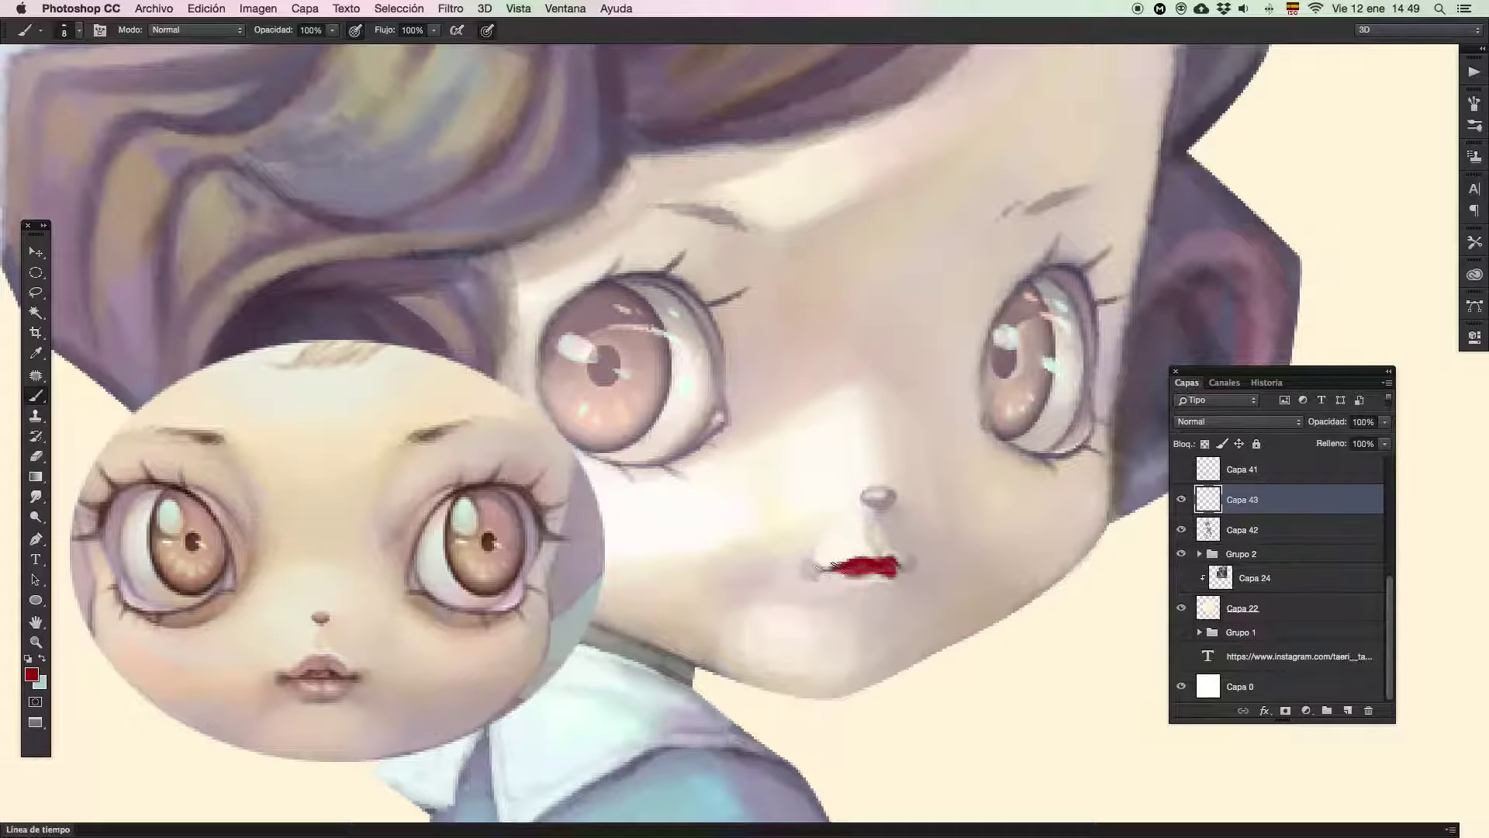
Set the lip colour layer's blend mode to Subexposición lineal and its fill to 15%
{"action": "left_click", "coordinate": [1239, 421]}
{"action": "left_click", "coordinate": [1260, 488]}
{"action": "left_click", "coordinate": [1384, 442]}
{"action": "left_click_drag", "start_coordinate": [1386, 459], "coordinate": [1319, 463]}
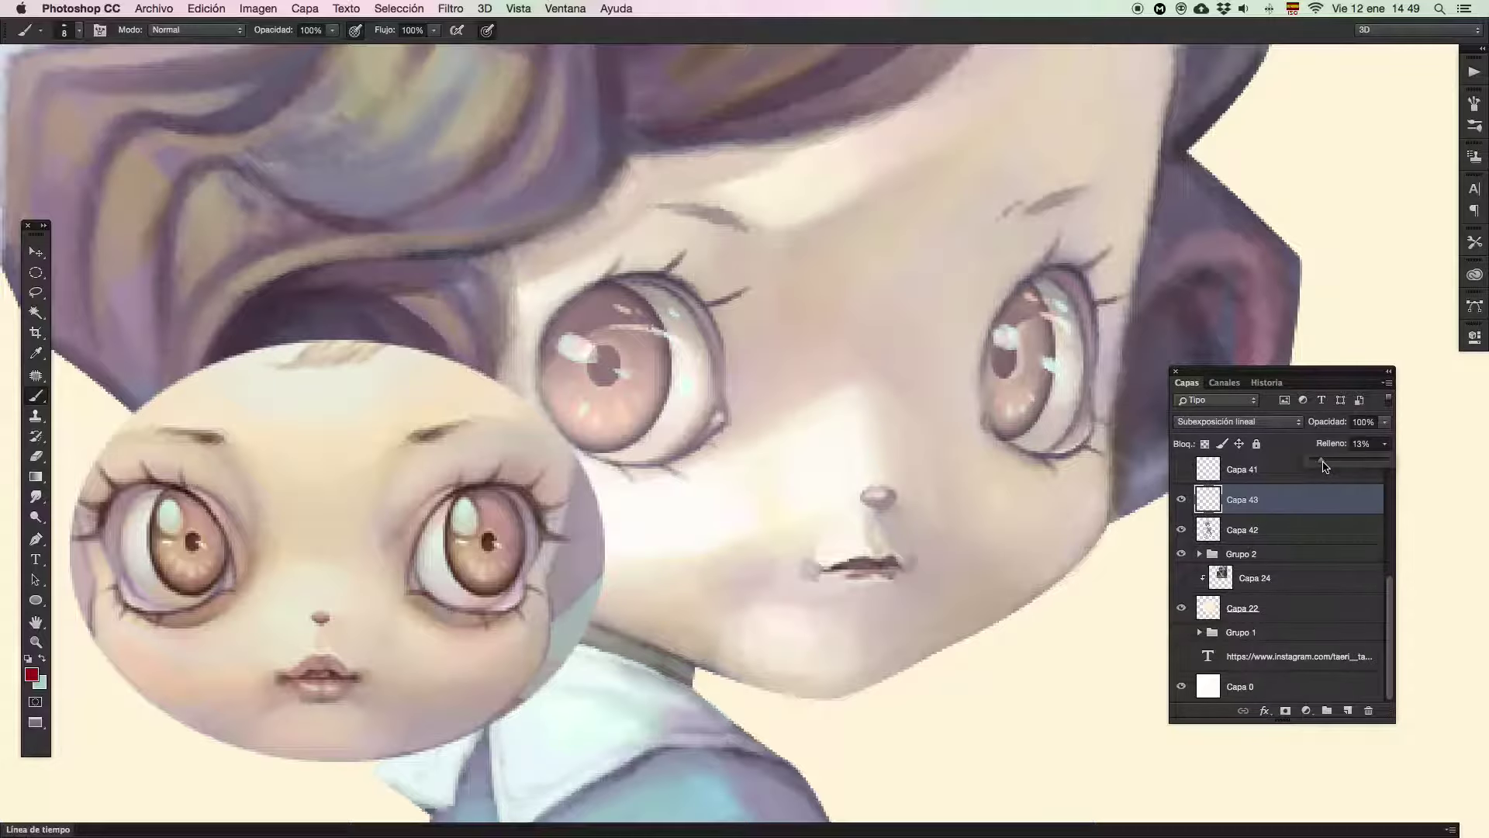
{"action": "key", "text": "z"}
{"action": "mouse_move", "coordinate": [1039, 555]}
{"action": "left_mouse_down"}
{"action": "mouse_move", "coordinate": [942, 557]}
{"action": "mouse_move", "coordinate": [1011, 559]}
{"action": "left_mouse_up"}
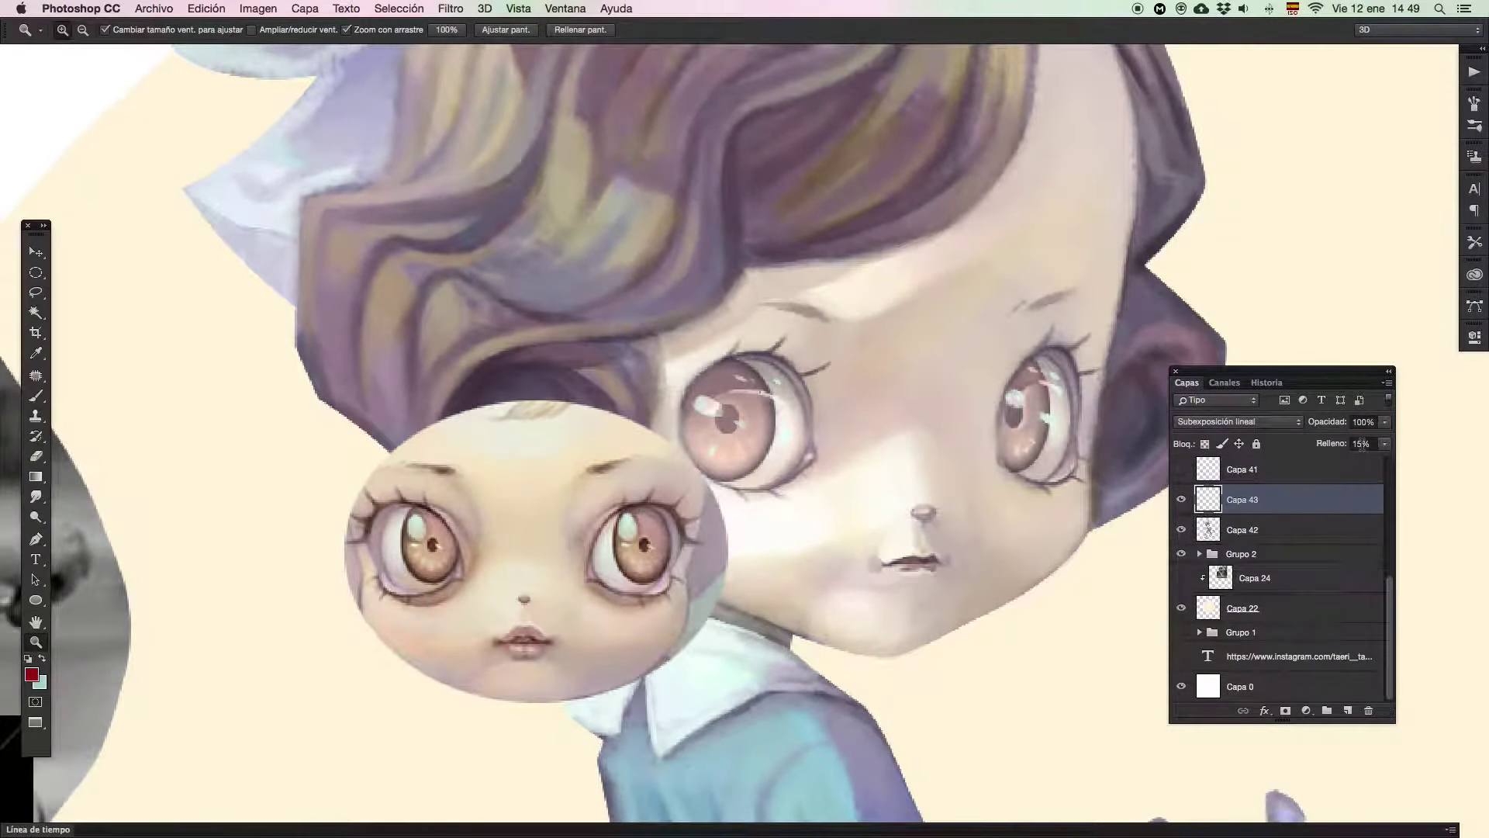
Lower the lip colour layer's fill slightly and merge it down into Capa 42
{"action": "left_click", "coordinate": [1385, 444]}
{"action": "left_click_drag", "start_coordinate": [1324, 463], "coordinate": [1321, 463]}
{"action": "key", "text": "super+e"}
Resize the brush and paint the cheek beside the mouth with sampled light skin tones
{"action": "left_click", "coordinate": [884, 558]}
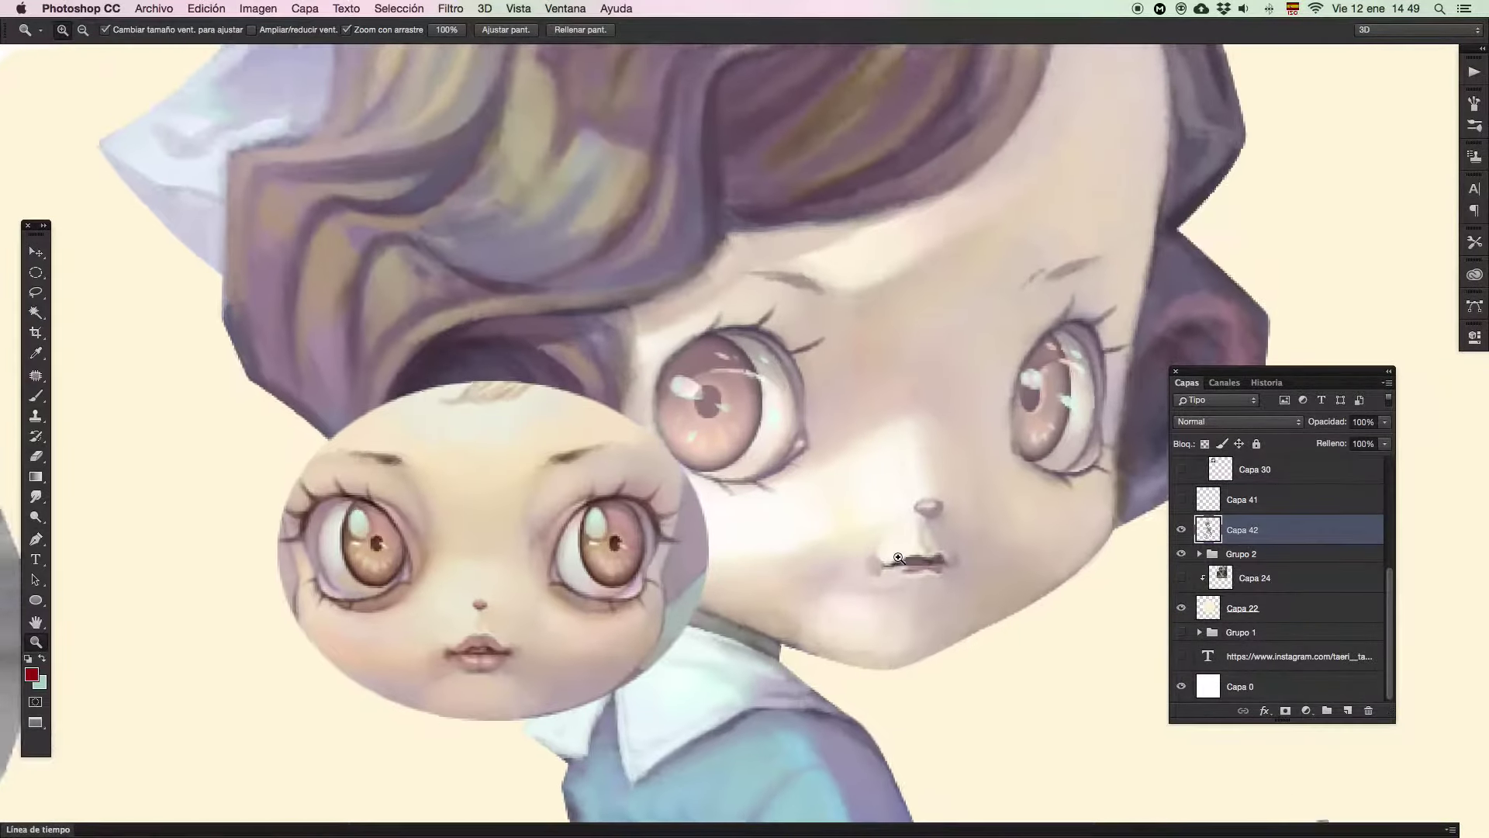
{"action": "key", "text": "b"}
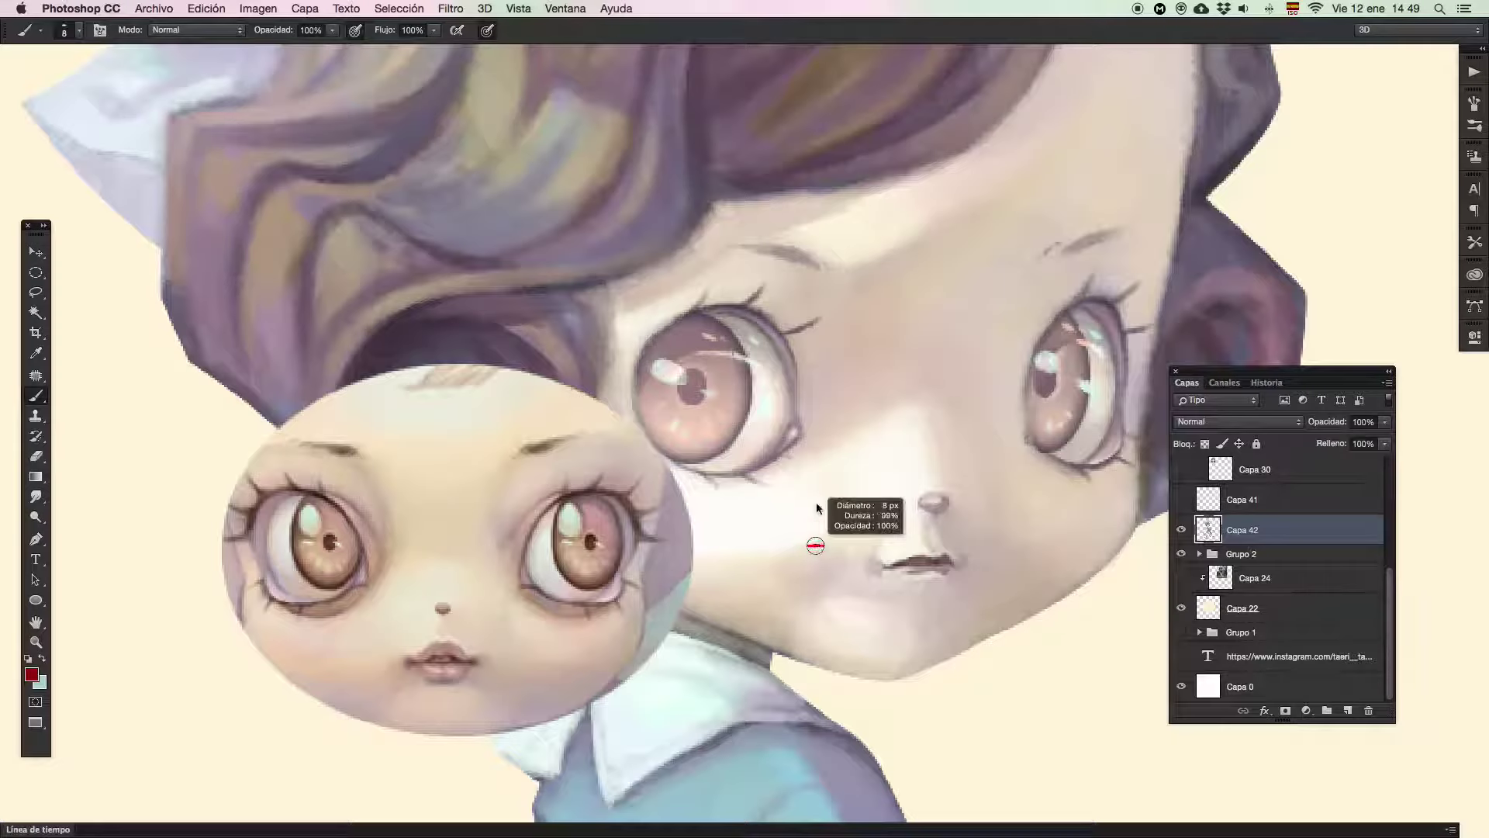
{"action": "left_click_drag", "start_coordinate": [805, 527], "coordinate": [810, 538]}
{"action": "left_click", "coordinate": [820, 515], "text": "alt"}
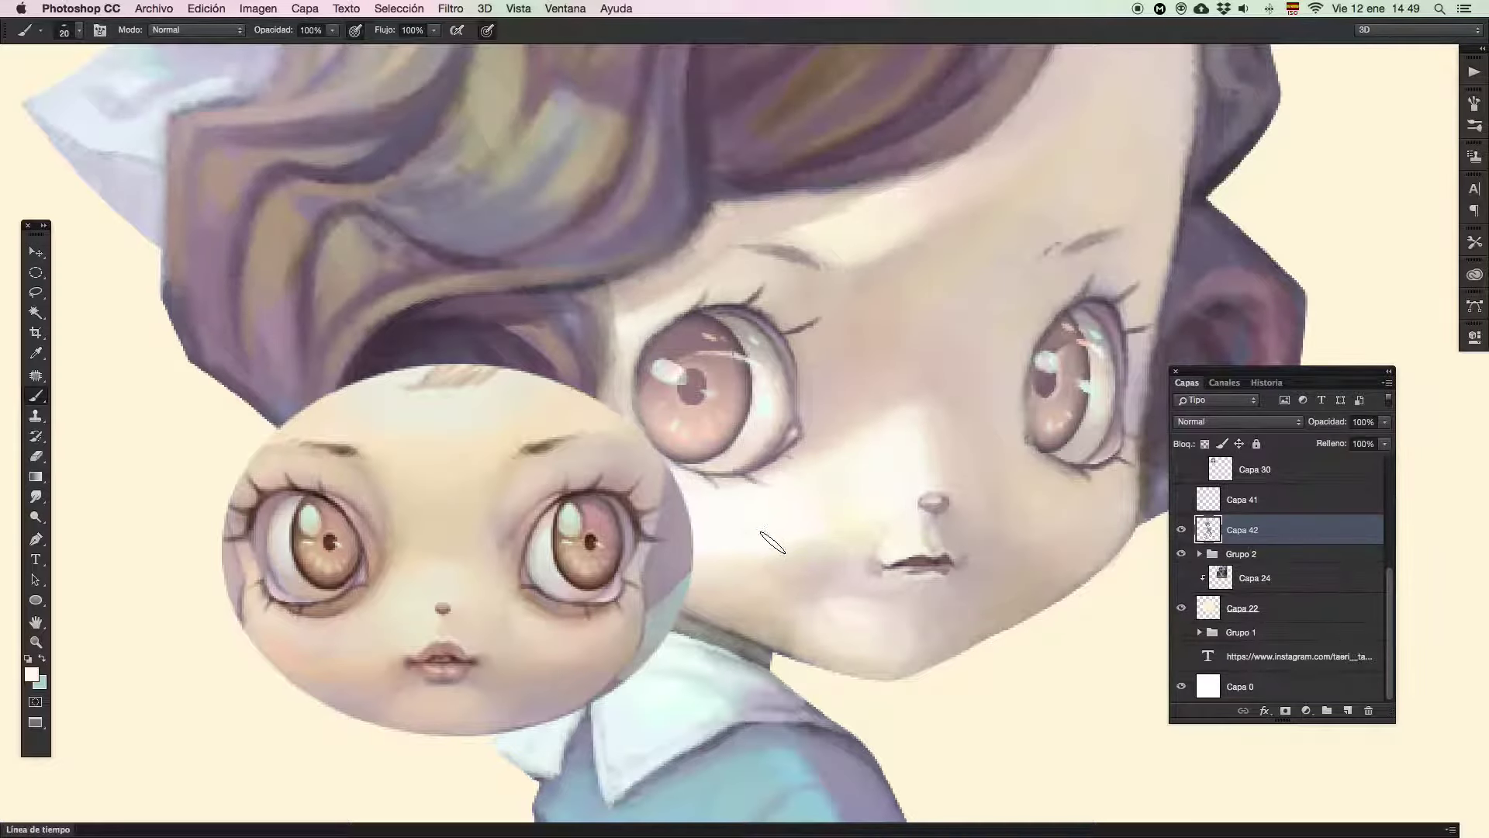
{"action": "left_click", "coordinate": [829, 530], "text": "alt"}
{"action": "left_click_drag", "start_coordinate": [831, 543], "coordinate": [839, 543]}
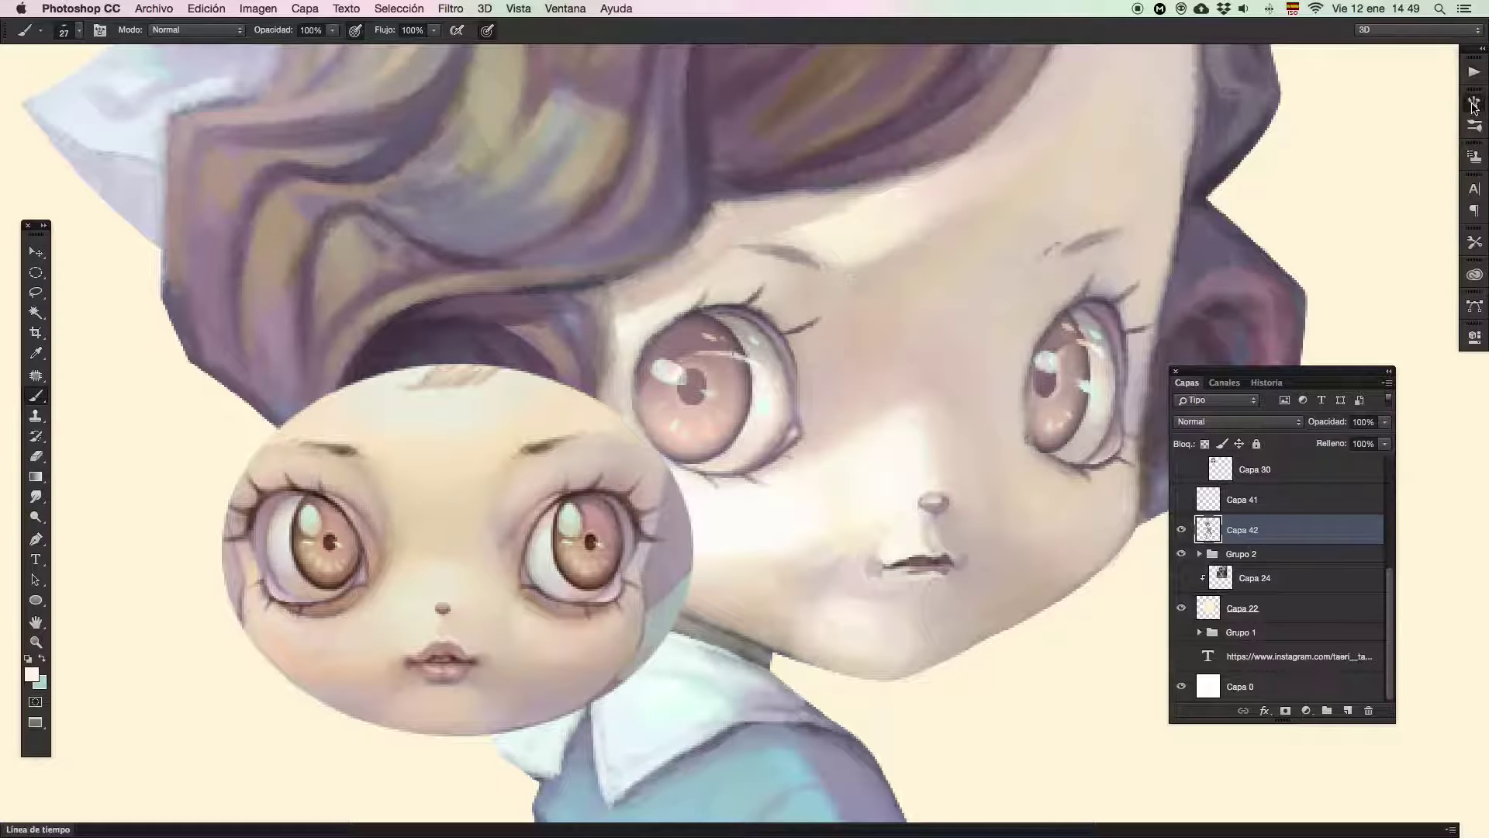
Make the brush tip fully round and set the brush opacity to 50%
{"action": "left_click", "coordinate": [1474, 103]}
{"action": "left_click", "coordinate": [1156, 134]}
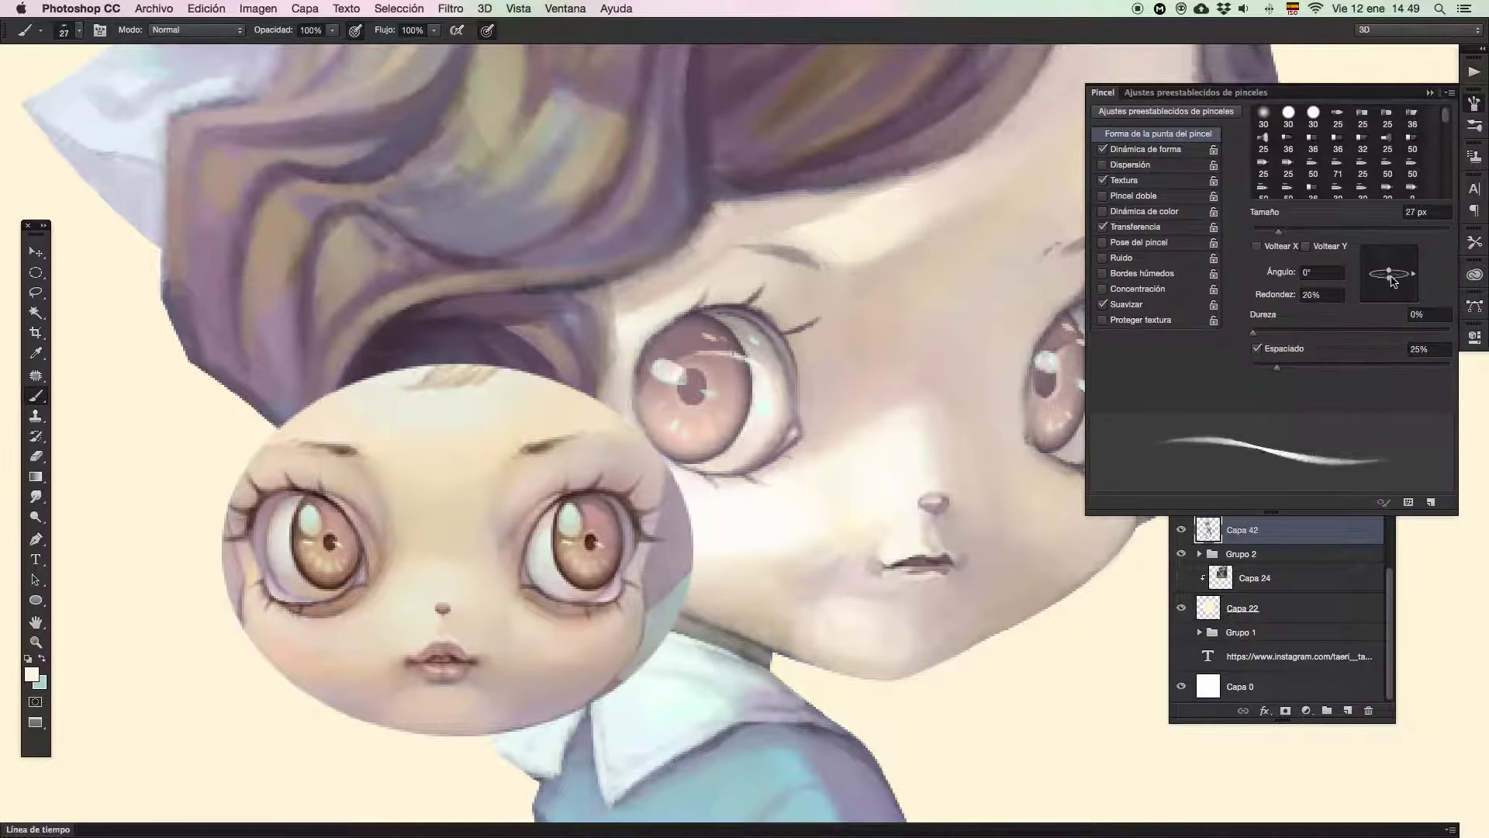
{"action": "left_click", "coordinate": [1134, 150]}
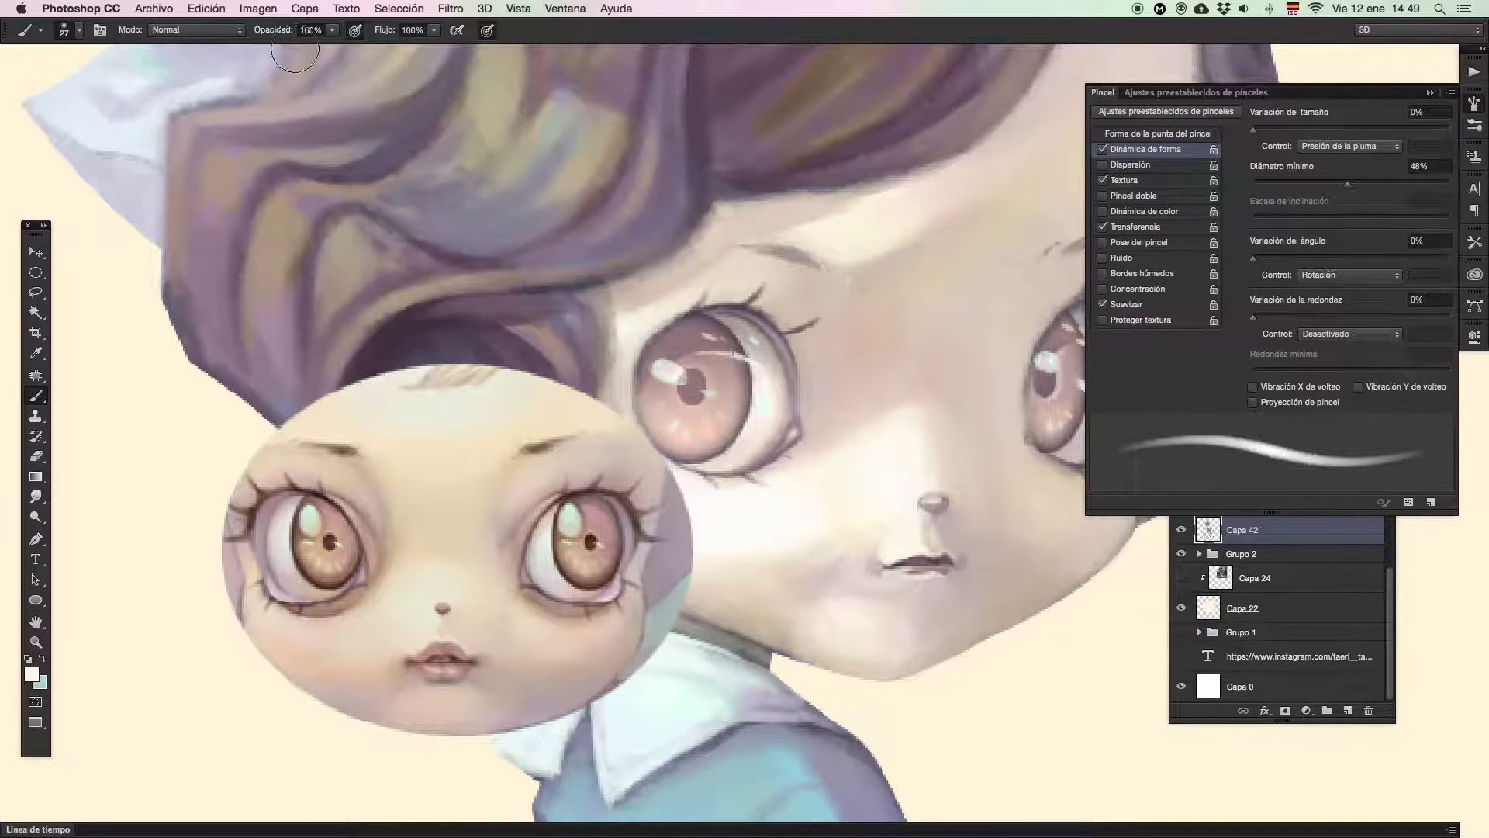
{"action": "left_click", "coordinate": [305, 31]}
{"action": "type", "text": "1000"}
{"action": "key", "text": "Return"}
{"action": "key", "text": "Return"}
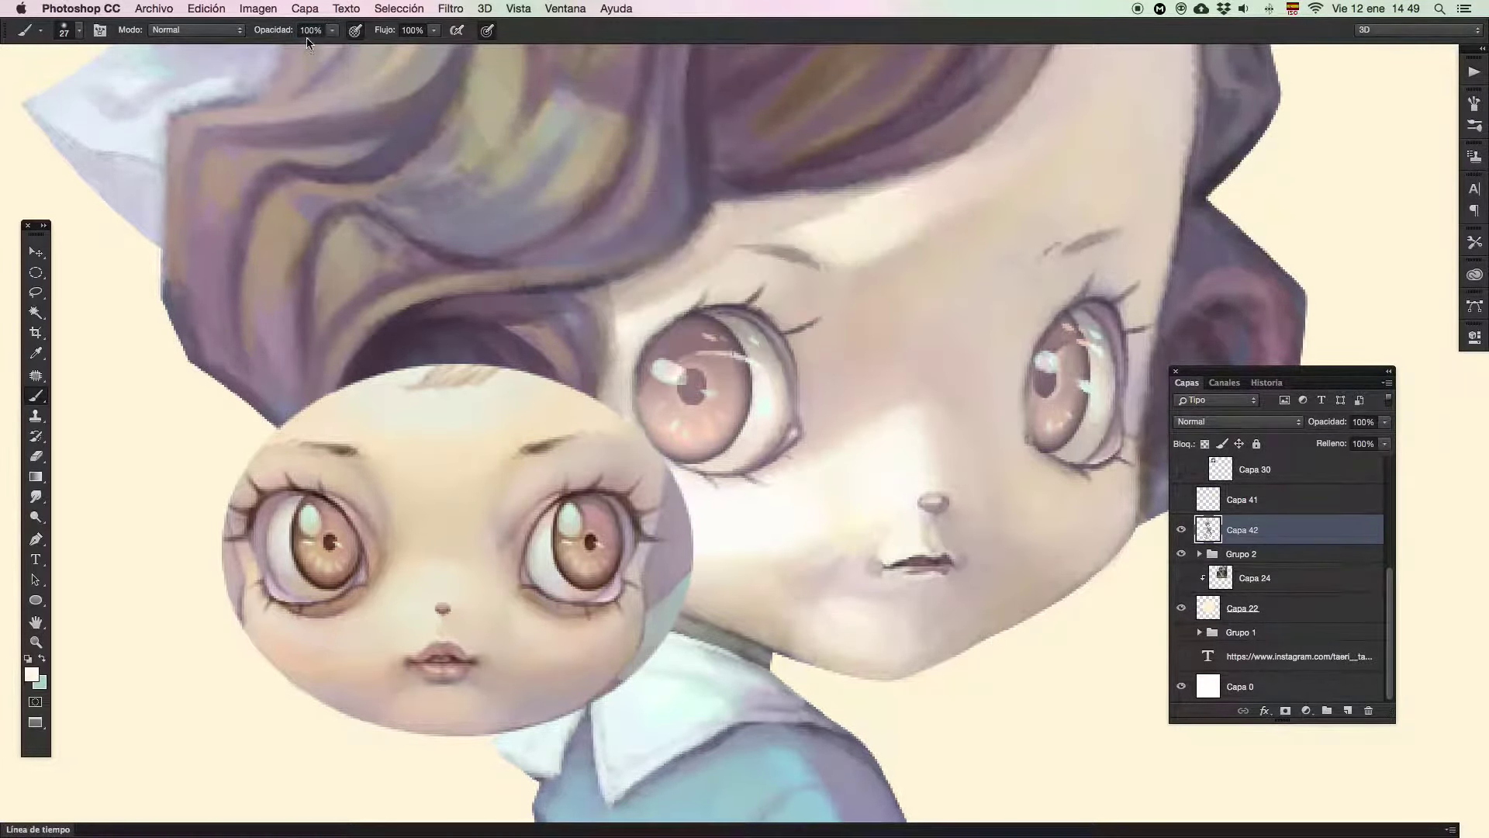
{"action": "type", "text": "50"}
{"action": "key", "text": "Return"}
Blend the lower cheek towards the mouth at half opacity with sampled skin tones
{"action": "mouse_move", "coordinate": [784, 535]}
{"action": "left_mouse_down"}
{"action": "mouse_move", "coordinate": [816, 522]}
{"action": "mouse_move", "coordinate": [789, 530]}
{"action": "mouse_move", "coordinate": [802, 553]}
{"action": "mouse_move", "coordinate": [857, 527]}
{"action": "mouse_move", "coordinate": [802, 555]}
{"action": "mouse_move", "coordinate": [817, 579]}
{"action": "mouse_move", "coordinate": [791, 566]}
{"action": "mouse_move", "coordinate": [837, 572]}
{"action": "mouse_move", "coordinate": [861, 546]}
{"action": "mouse_move", "coordinate": [848, 578]}
{"action": "mouse_move", "coordinate": [874, 566]}
{"action": "mouse_move", "coordinate": [857, 583]}
{"action": "left_mouse_up"}
{"action": "left_click", "coordinate": [837, 570], "text": "alt"}
{"action": "left_click", "coordinate": [810, 578], "text": "alt"}
{"action": "left_click", "coordinate": [870, 563], "text": "alt"}
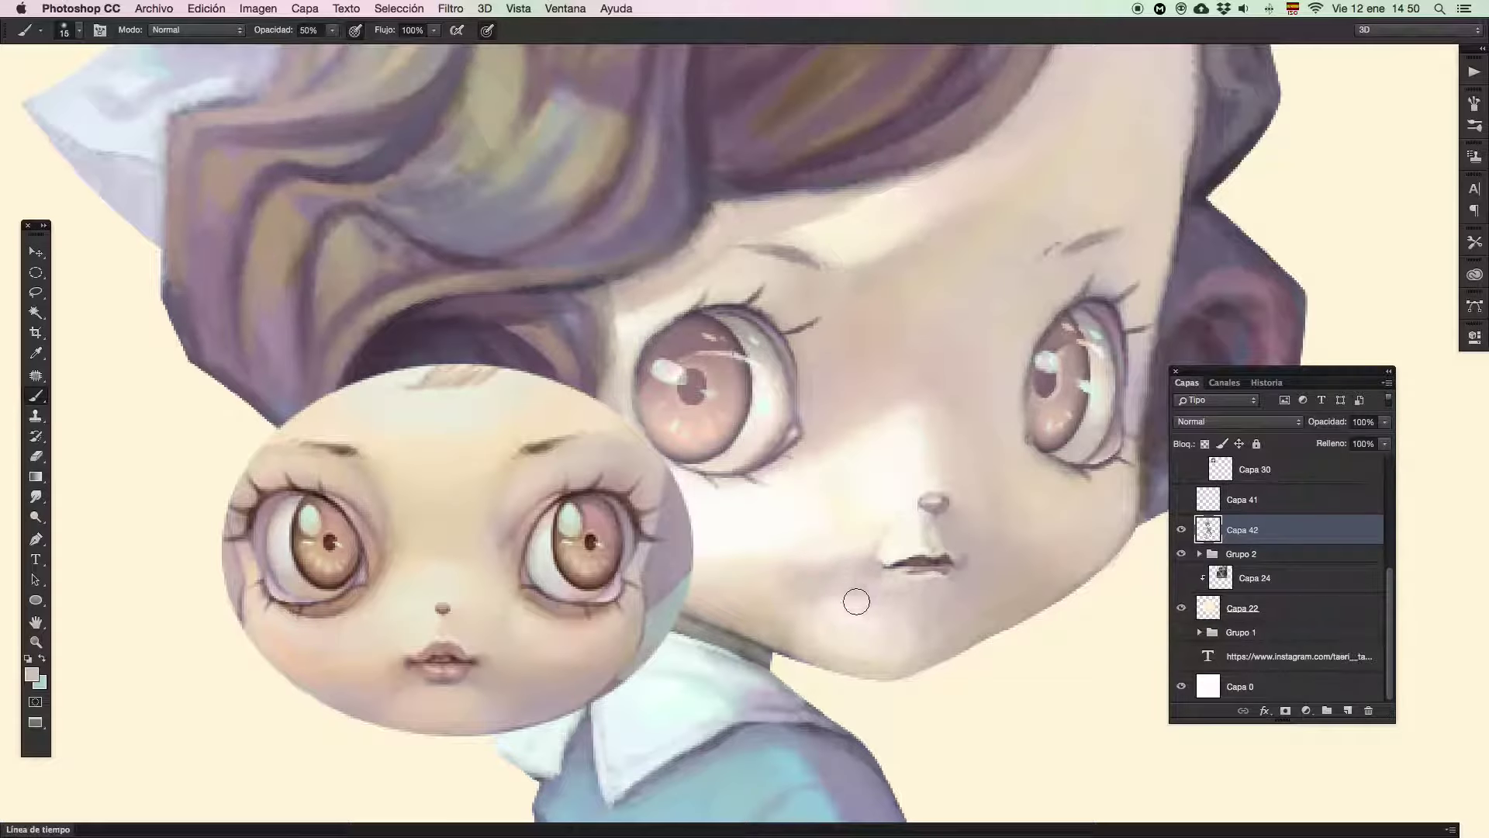
Smooth the skin around the mouth's left corner and across the cheek shadow with sampled tones
{"action": "left_click", "coordinate": [883, 558], "text": "alt"}
{"action": "left_click_drag", "start_coordinate": [888, 551], "coordinate": [871, 561]}
{"action": "left_click", "coordinate": [865, 557], "text": "alt"}
{"action": "left_click", "coordinate": [790, 562], "text": "alt"}
{"action": "left_click_drag", "start_coordinate": [768, 559], "coordinate": [782, 562]}
Set the brush opacity to 40%, resize the brush and sample the skin beside the mouth's right corner
{"action": "key", "text": "5"}
{"action": "key", "text": "4"}
{"action": "left_click_drag", "start_coordinate": [962, 564], "coordinate": [980, 563], "text": "ctrl+alt"}
{"action": "left_click", "coordinate": [966, 560], "text": "alt"}
Touch up the skin between the nose and the lips and around the mouth's left corner with sampled tones
{"action": "key", "text": "z"}
{"action": "mouse_move", "coordinate": [938, 578]}
{"action": "left_mouse_down"}
{"action": "mouse_move", "coordinate": [887, 577]}
{"action": "mouse_move", "coordinate": [947, 592]}
{"action": "mouse_move", "coordinate": [896, 620]}
{"action": "left_mouse_up"}
{"action": "key", "text": "b"}
{"action": "left_click", "coordinate": [889, 553], "text": "alt"}
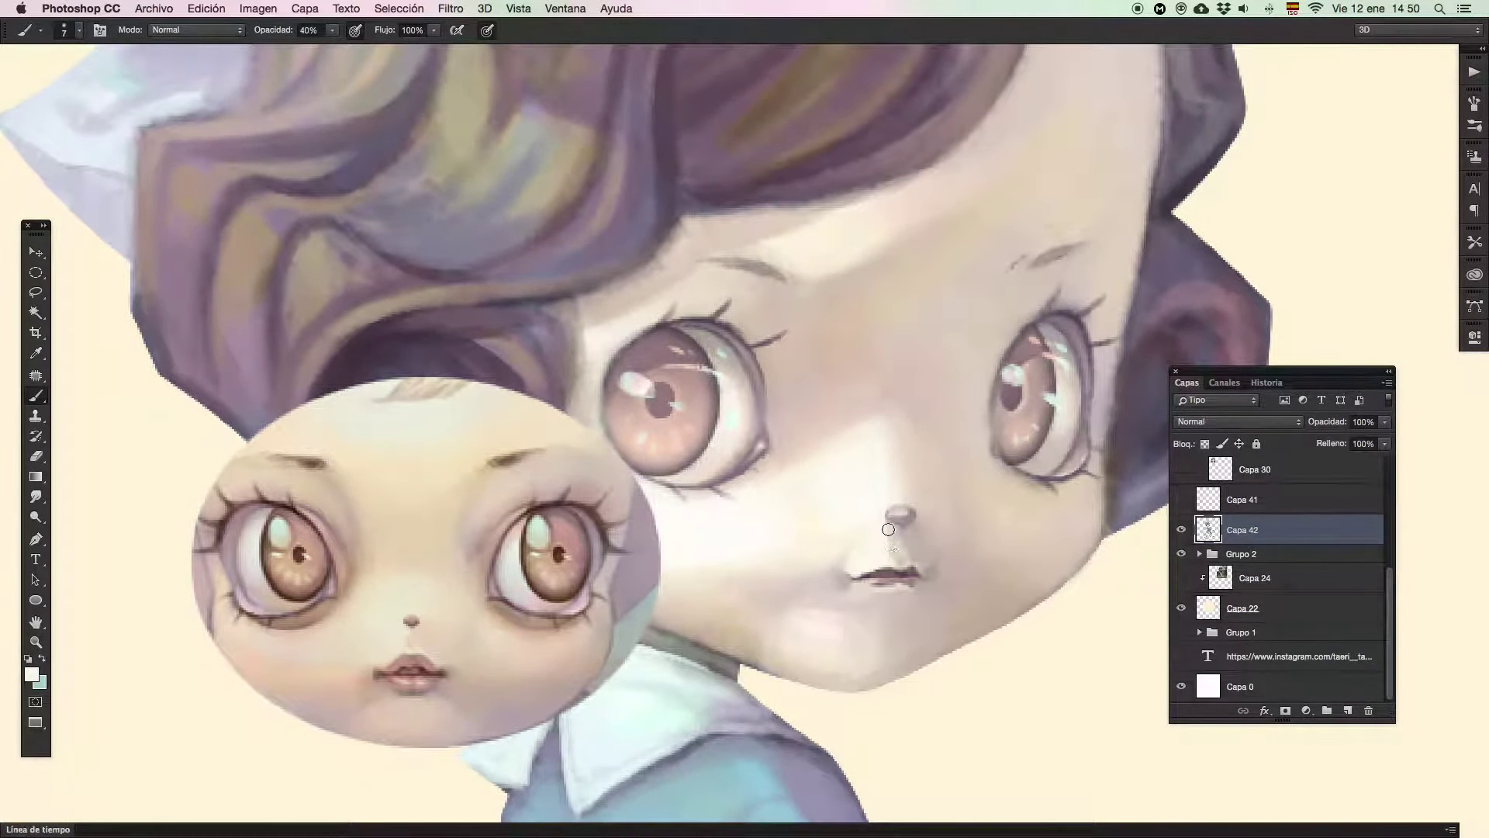
{"action": "mouse_move", "coordinate": [886, 536]}
{"action": "left_mouse_down"}
{"action": "mouse_move", "coordinate": [896, 559]}
{"action": "mouse_move", "coordinate": [866, 549]}
{"action": "left_mouse_up"}
{"action": "left_click", "coordinate": [844, 587], "text": "alt"}
{"action": "left_click_drag", "start_coordinate": [852, 590], "coordinate": [812, 605]}
{"action": "scroll", "coordinate": [869, 620], "scroll_direction": "up", "scroll_amount": 4}
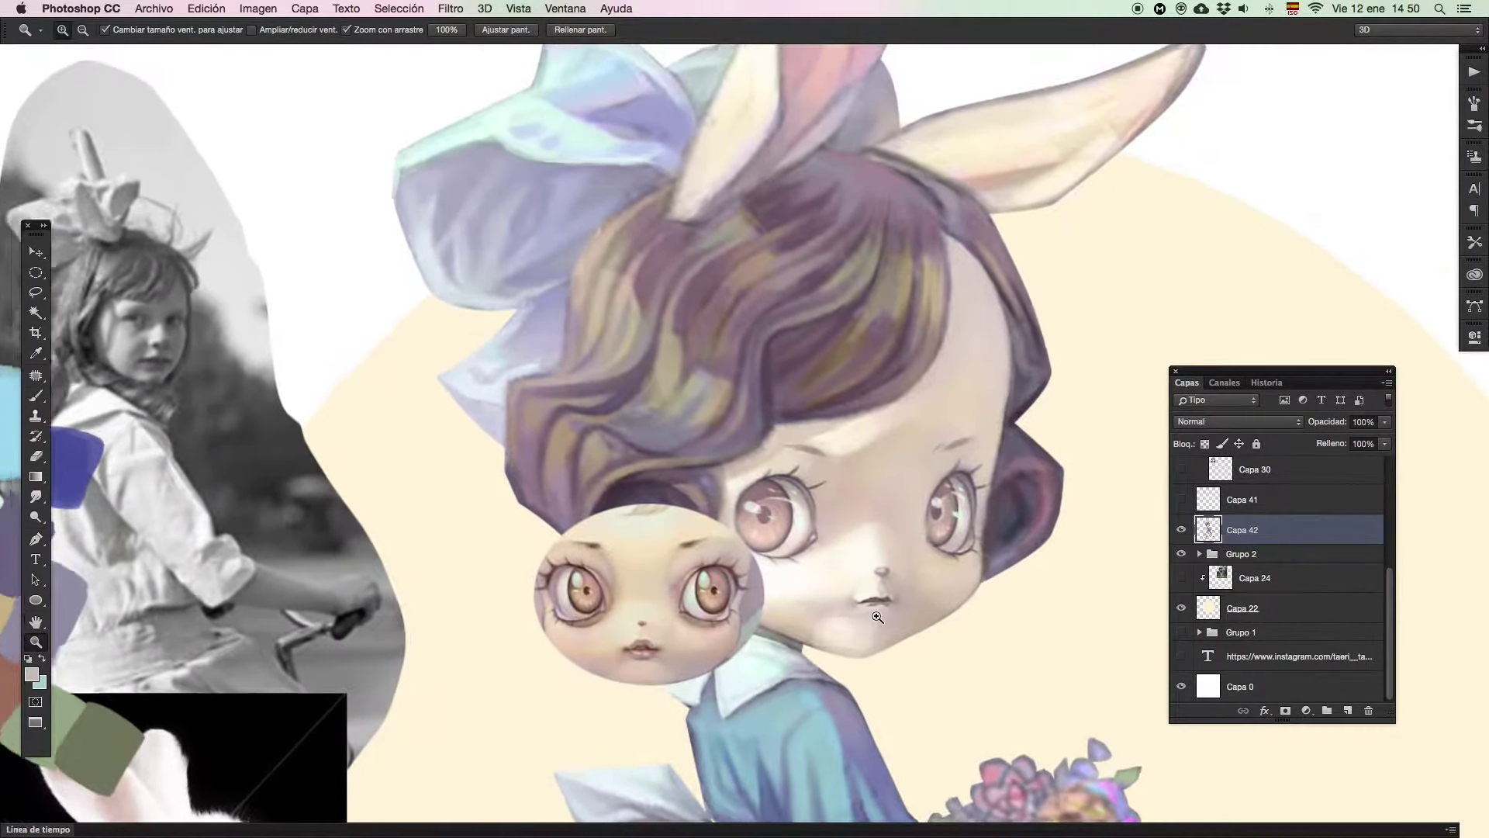
Enlarge the brush and blend the lower cheek and jaw with sampled skin tones
{"action": "key", "text": "b"}
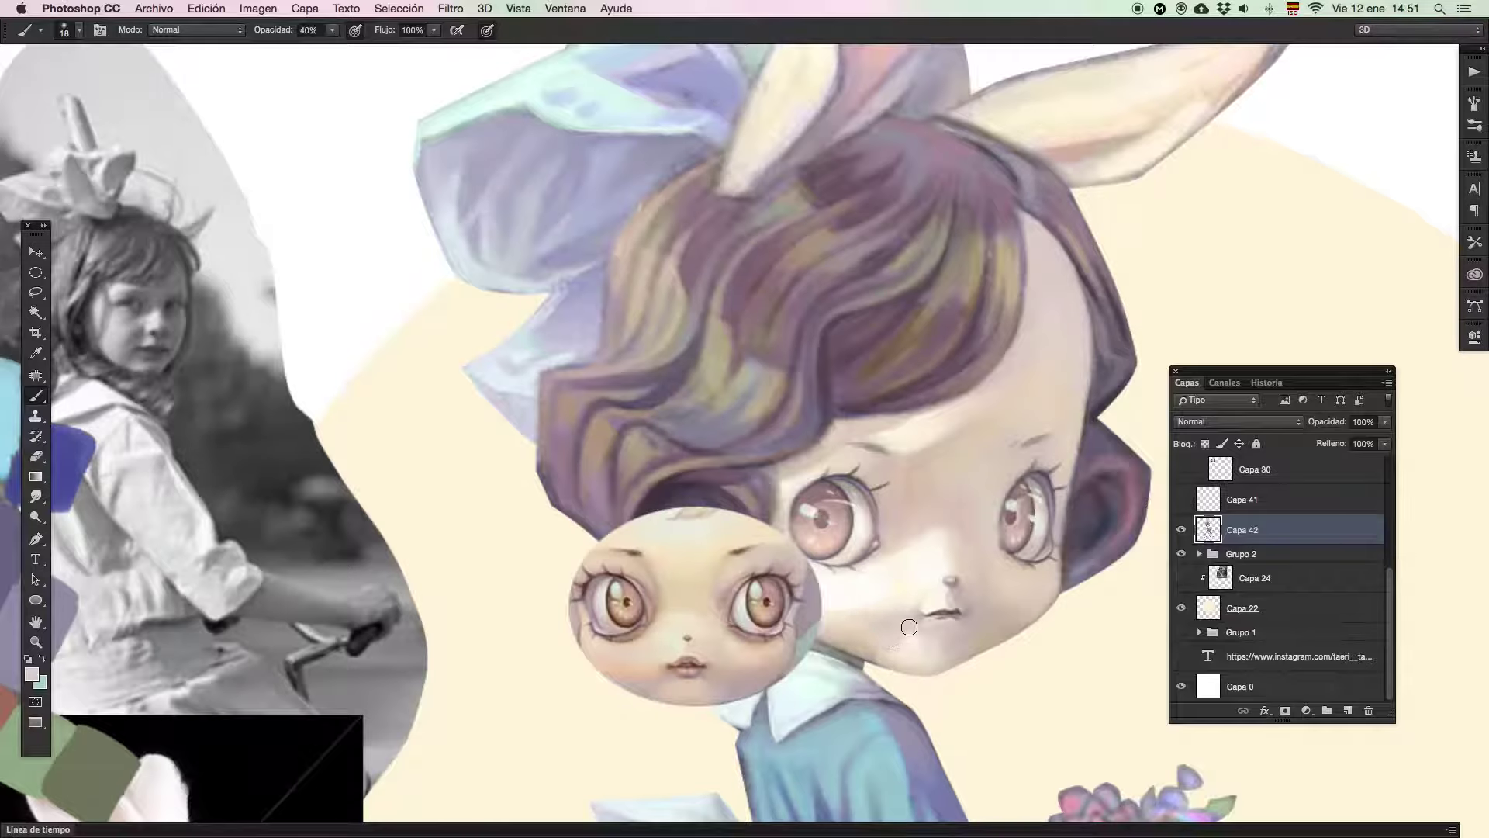
{"action": "left_click", "coordinate": [875, 638], "text": "alt"}
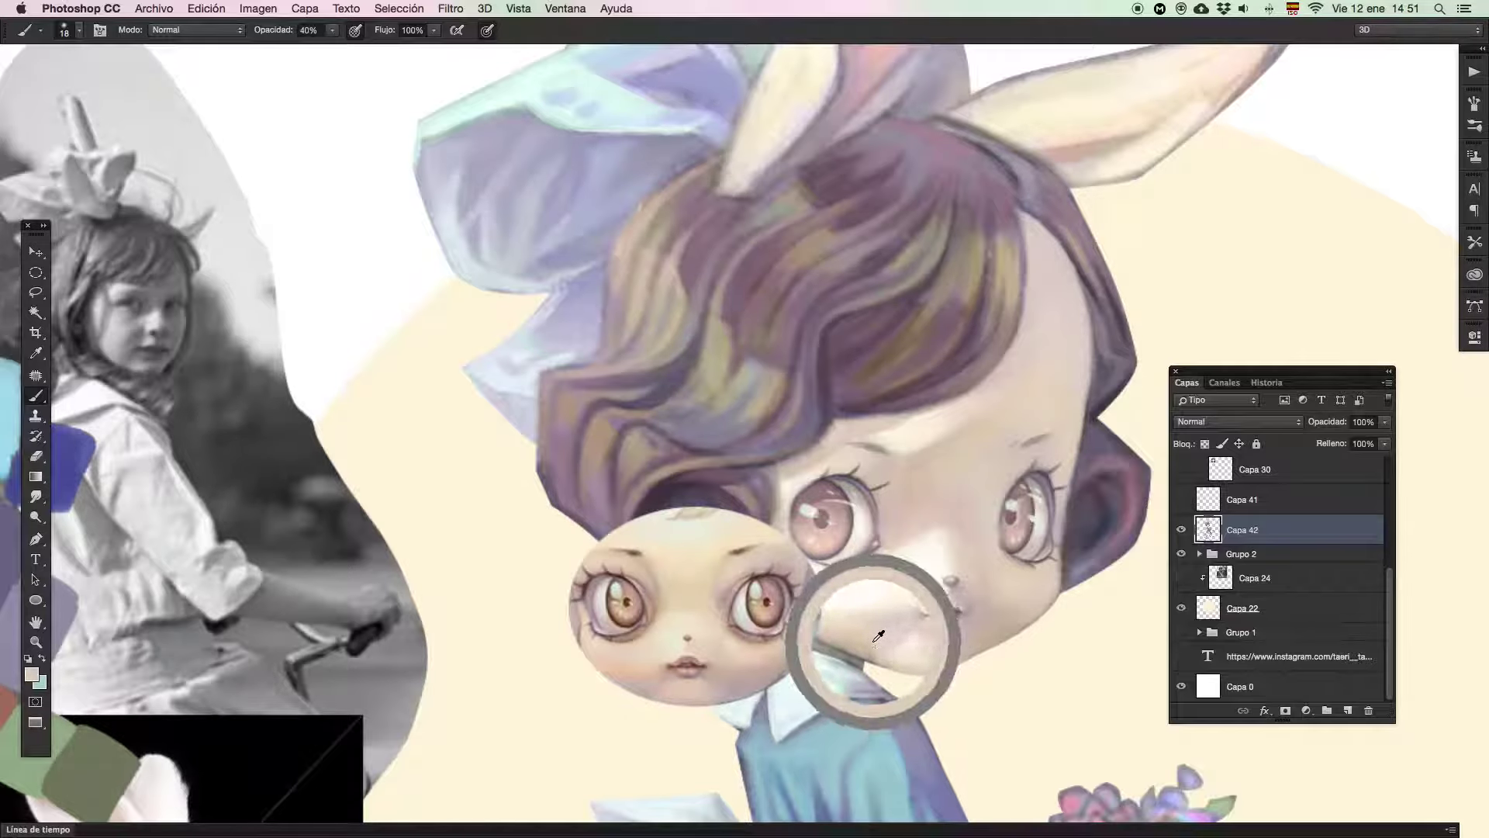
{"action": "key", "text": "bracketright"}
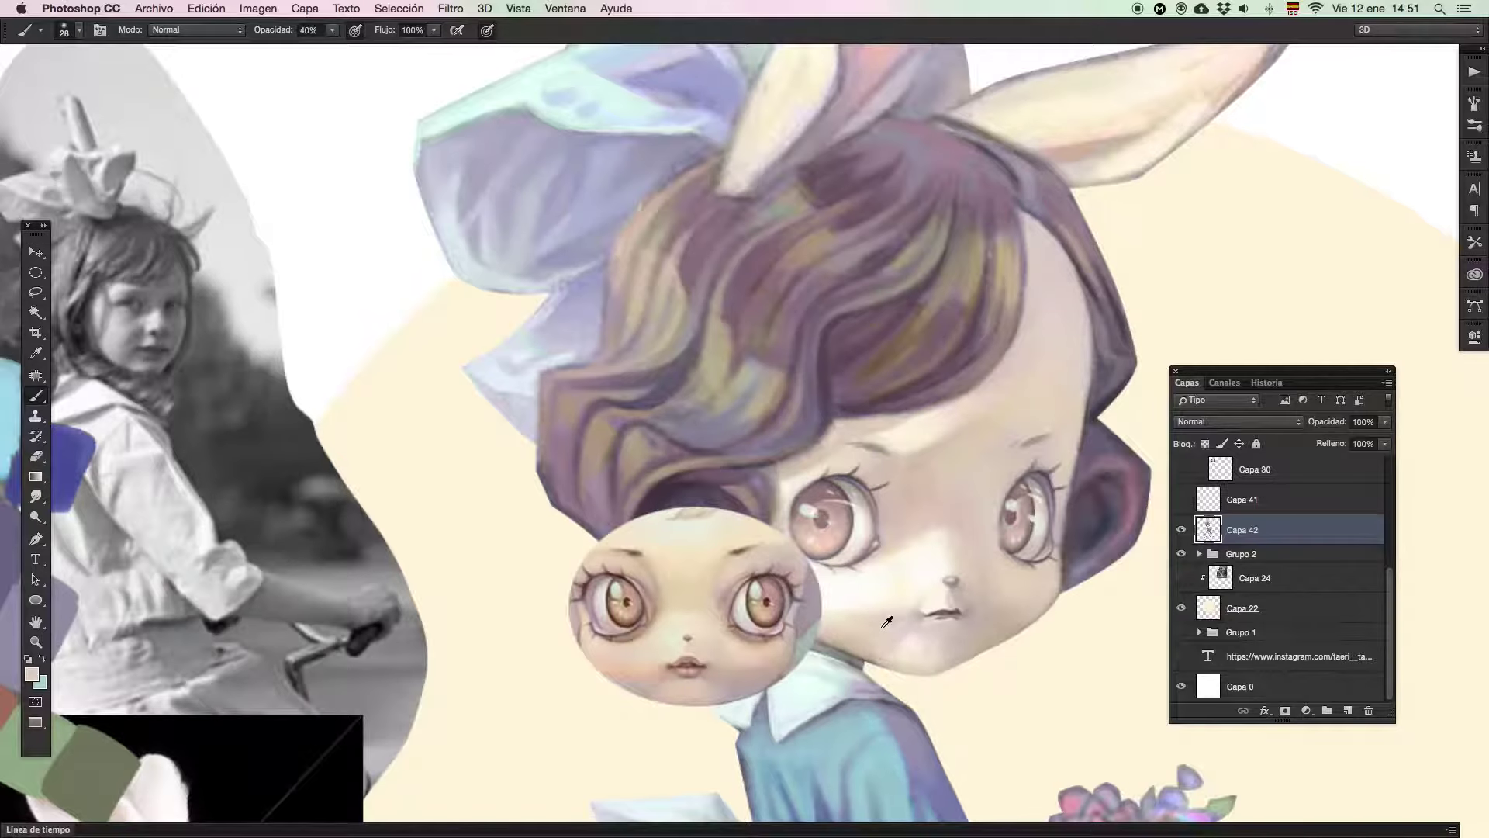
{"action": "mouse_move", "coordinate": [878, 647]}
{"action": "left_mouse_down"}
{"action": "mouse_move", "coordinate": [891, 629]}
{"action": "mouse_move", "coordinate": [875, 629]}
{"action": "left_mouse_up"}
{"action": "left_click", "coordinate": [922, 653], "text": "alt"}
{"action": "left_click", "coordinate": [899, 629], "text": "alt"}
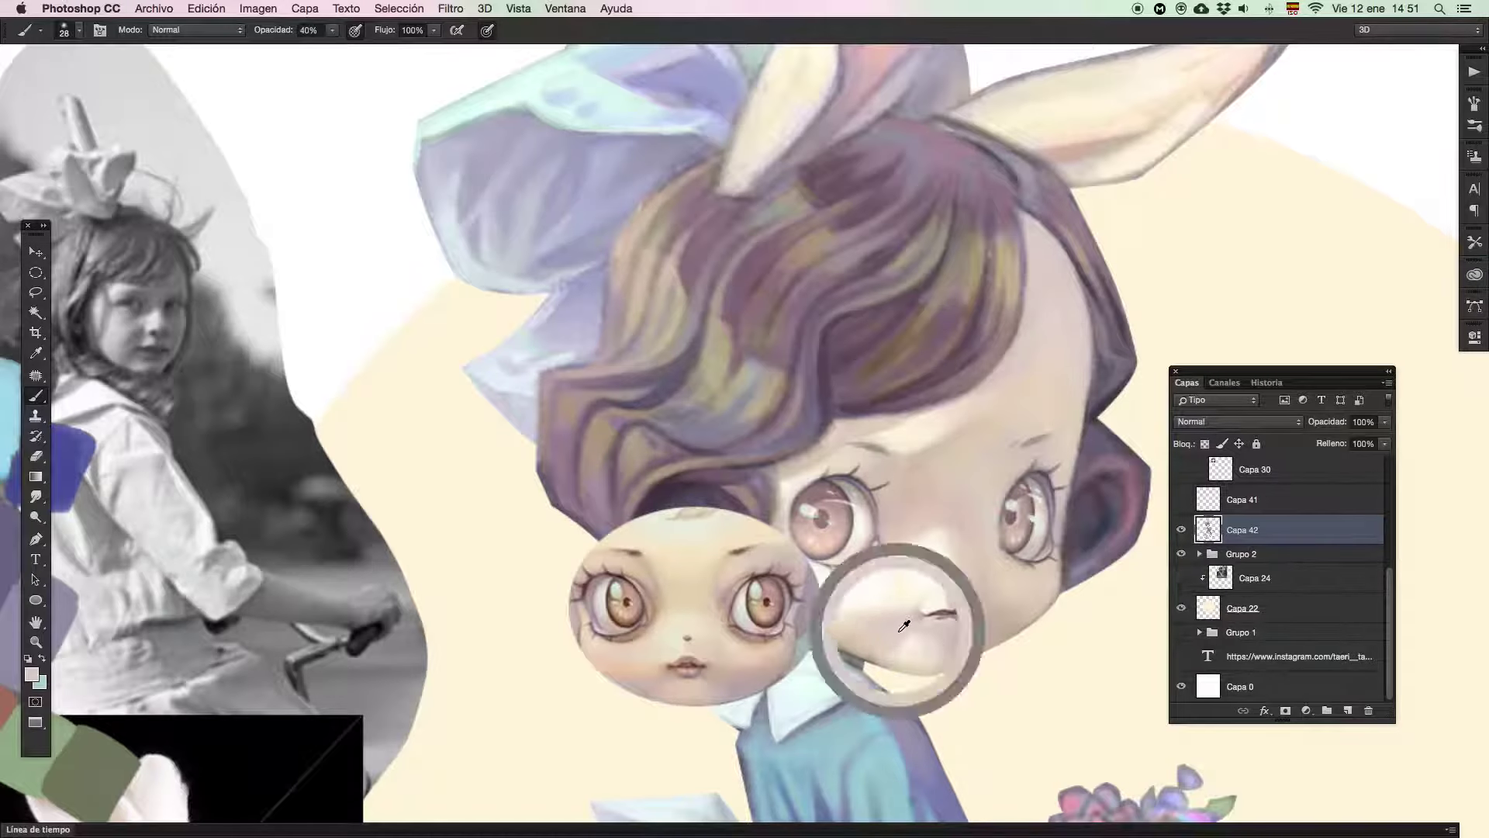
{"action": "mouse_move", "coordinate": [898, 621]}
{"action": "left_mouse_down"}
{"action": "mouse_move", "coordinate": [906, 634]}
{"action": "mouse_move", "coordinate": [867, 629]}
{"action": "mouse_move", "coordinate": [949, 655]}
{"action": "mouse_move", "coordinate": [919, 646]}
{"action": "mouse_move", "coordinate": [942, 653]}
{"action": "mouse_move", "coordinate": [920, 660]}
{"action": "mouse_move", "coordinate": [928, 640]}
{"action": "mouse_move", "coordinate": [931, 667]}
{"action": "mouse_move", "coordinate": [952, 651]}
{"action": "mouse_move", "coordinate": [932, 644]}
{"action": "mouse_move", "coordinate": [913, 667]}
{"action": "left_mouse_up"}
Blend the chin below the mouth with tones sampled from the surrounding skin
{"action": "left_click", "coordinate": [923, 636], "text": "alt"}
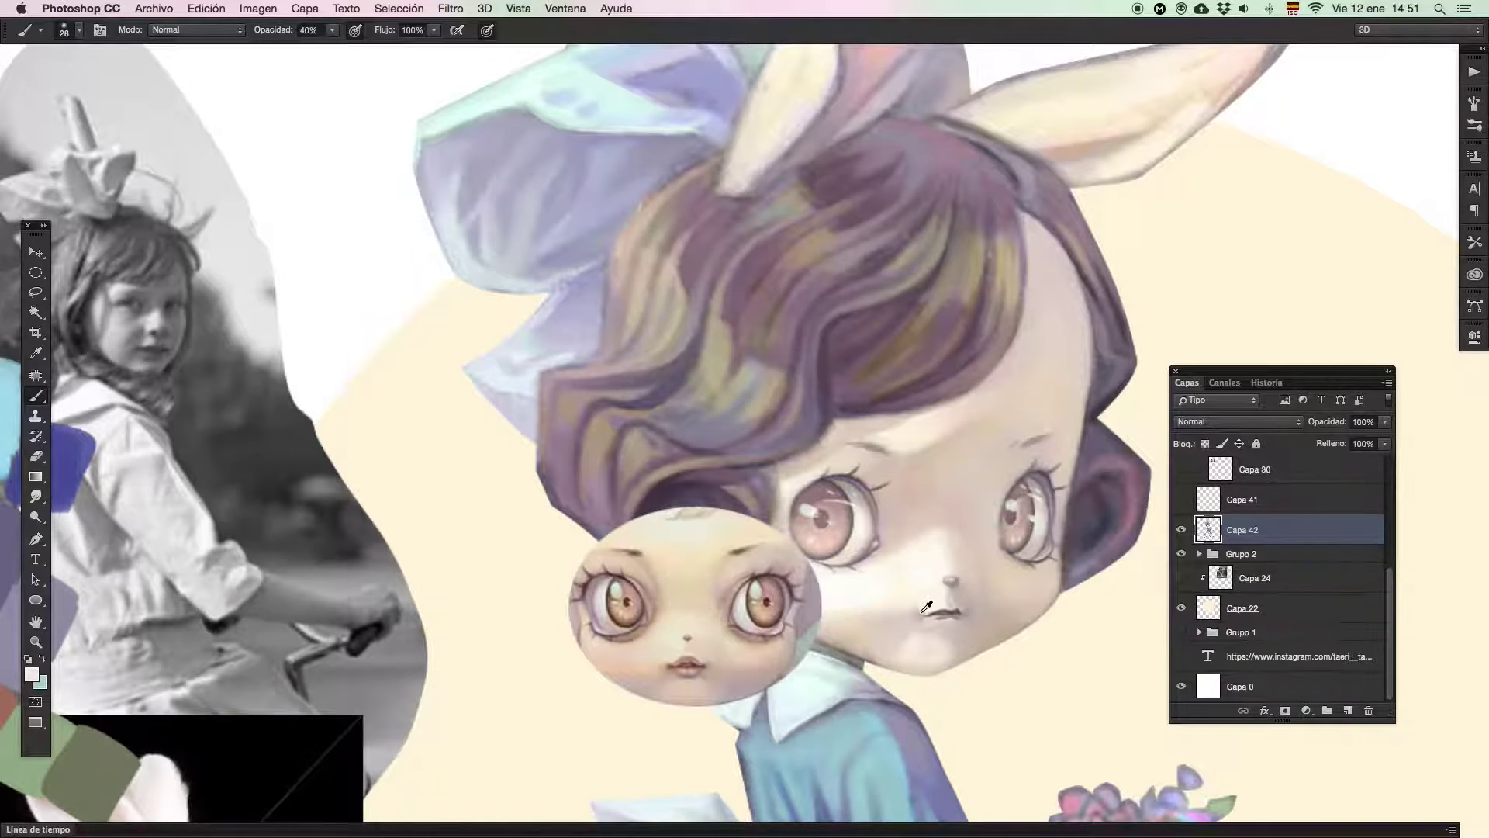
{"action": "left_click", "coordinate": [946, 646], "text": "alt"}
{"action": "left_click", "coordinate": [936, 652], "text": "alt"}
{"action": "mouse_move", "coordinate": [931, 652]}
{"action": "left_mouse_down"}
{"action": "mouse_move", "coordinate": [915, 641]}
{"action": "mouse_move", "coordinate": [947, 642]}
{"action": "mouse_move", "coordinate": [932, 636]}
{"action": "mouse_move", "coordinate": [932, 653]}
{"action": "left_mouse_up"}
Flatten the brush tip to a narrow ellipse and adjust the brush size
{"action": "left_click", "coordinate": [1474, 101]}
{"action": "left_click", "coordinate": [1199, 134]}
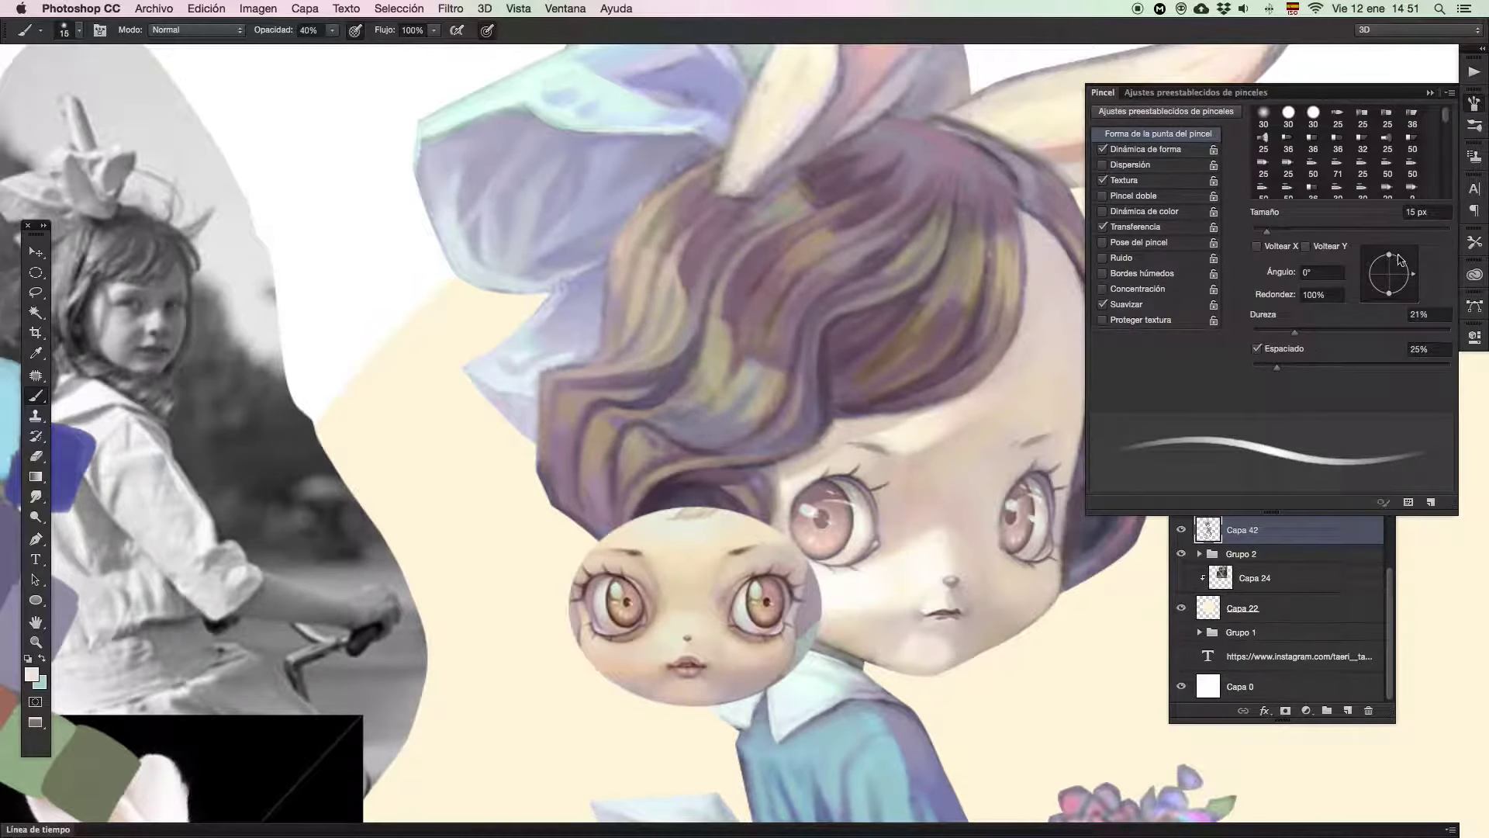
{"action": "left_click_drag", "start_coordinate": [1391, 270], "coordinate": [1389, 278]}
{"action": "left_click_drag", "start_coordinate": [949, 552], "coordinate": [941, 749], "text": "ctrl+alt"}
Paint along the chin's lower edge with sampled skin tones to round out its contour
{"action": "key", "text": "z"}
{"action": "left_click", "coordinate": [944, 632]}
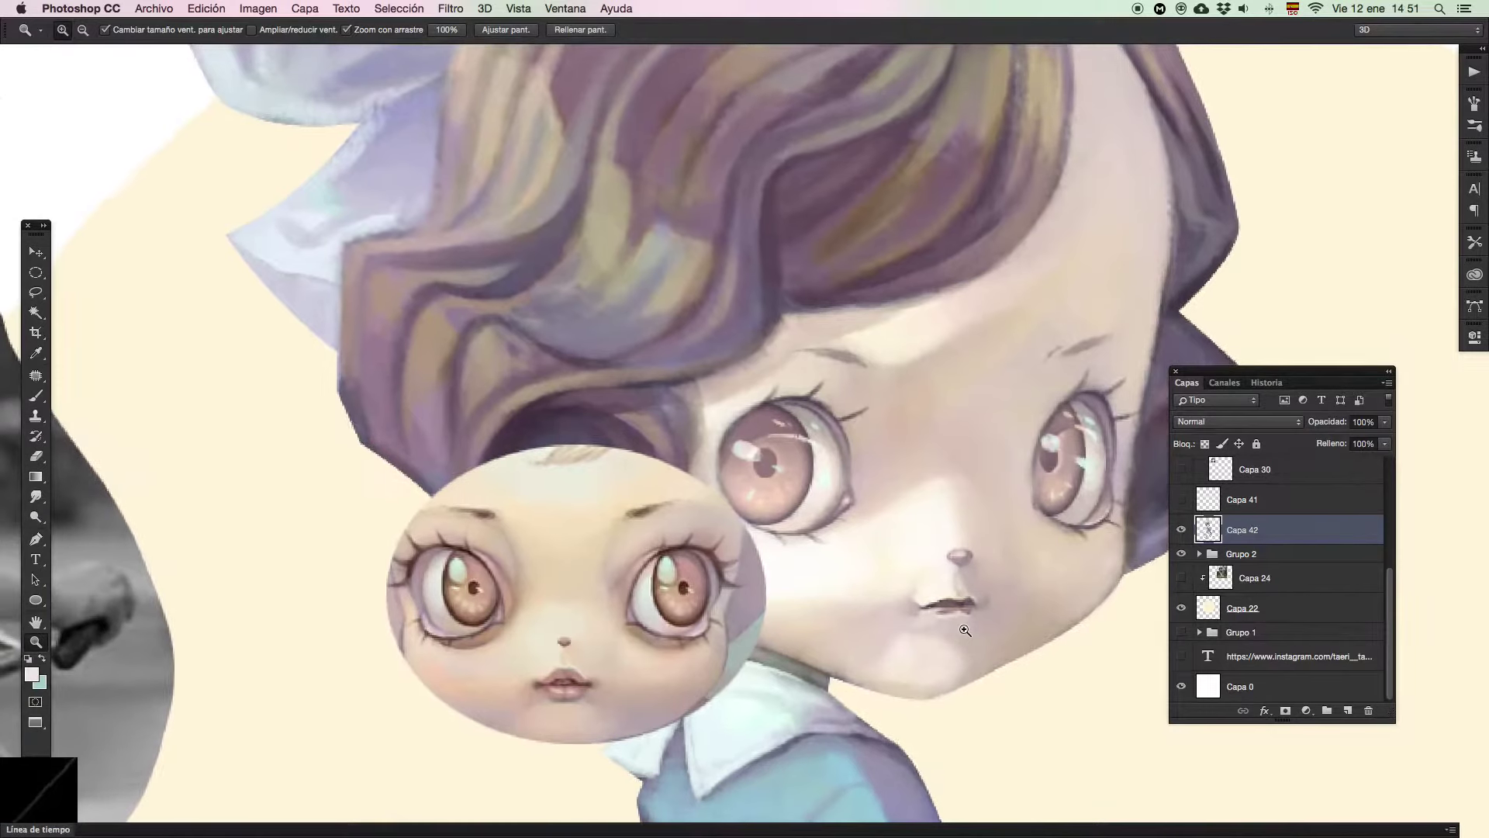
{"action": "key", "text": "b"}
{"action": "left_click", "coordinate": [905, 642], "text": "ctrl+alt"}
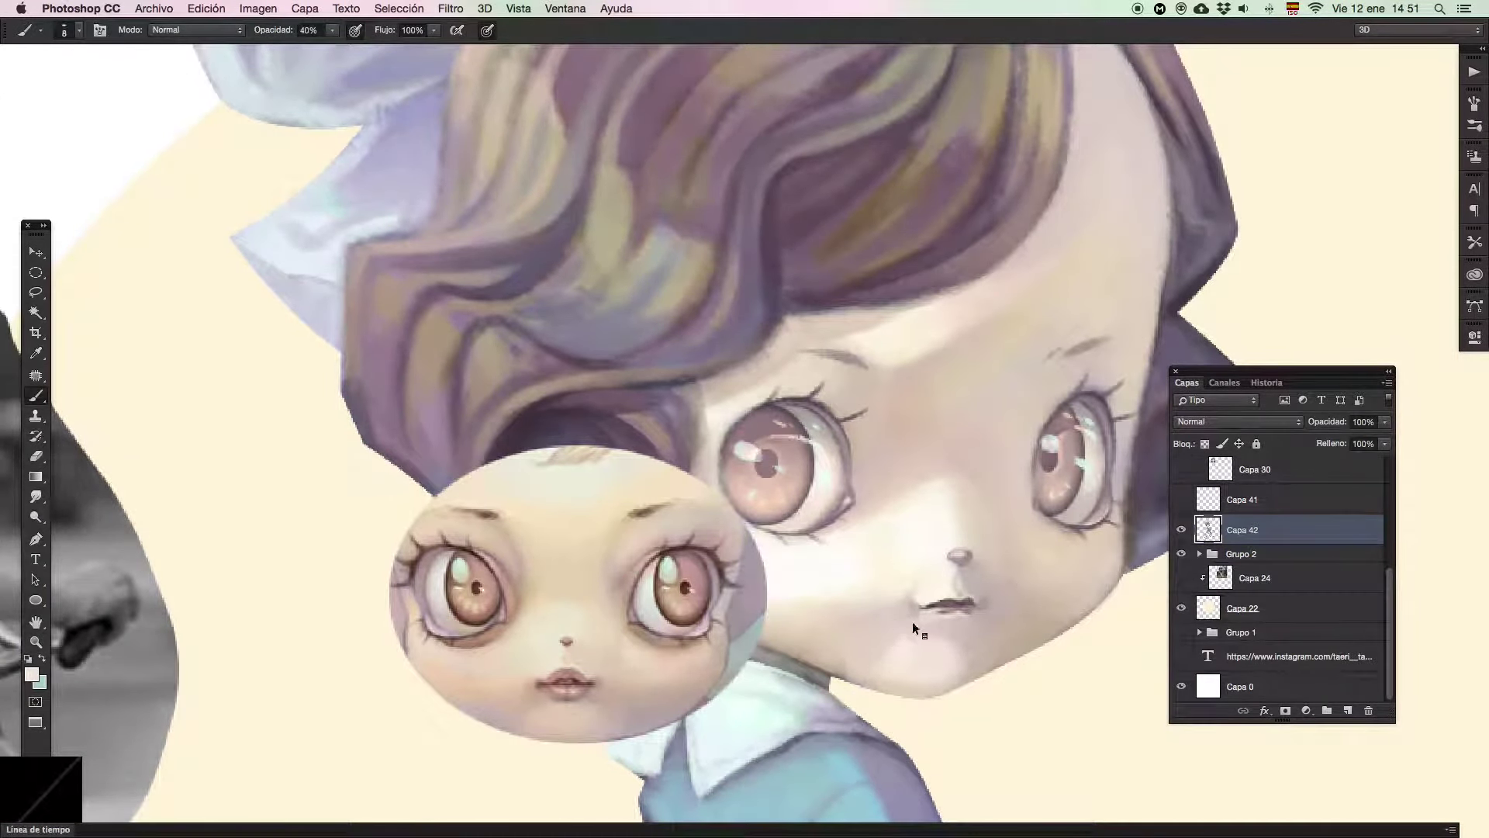
{"action": "left_click", "coordinate": [910, 622], "text": "alt"}
{"action": "left_click", "coordinate": [944, 640], "text": "alt"}
{"action": "left_click", "coordinate": [1001, 668], "text": "alt"}
{"action": "left_click_drag", "start_coordinate": [938, 695], "coordinate": [977, 684]}
{"action": "left_click_drag", "start_coordinate": [917, 697], "coordinate": [975, 688]}
Even out the lower edge and right side of the chin with skin tones sampled beside it
{"action": "left_click", "coordinate": [843, 676], "text": "alt"}
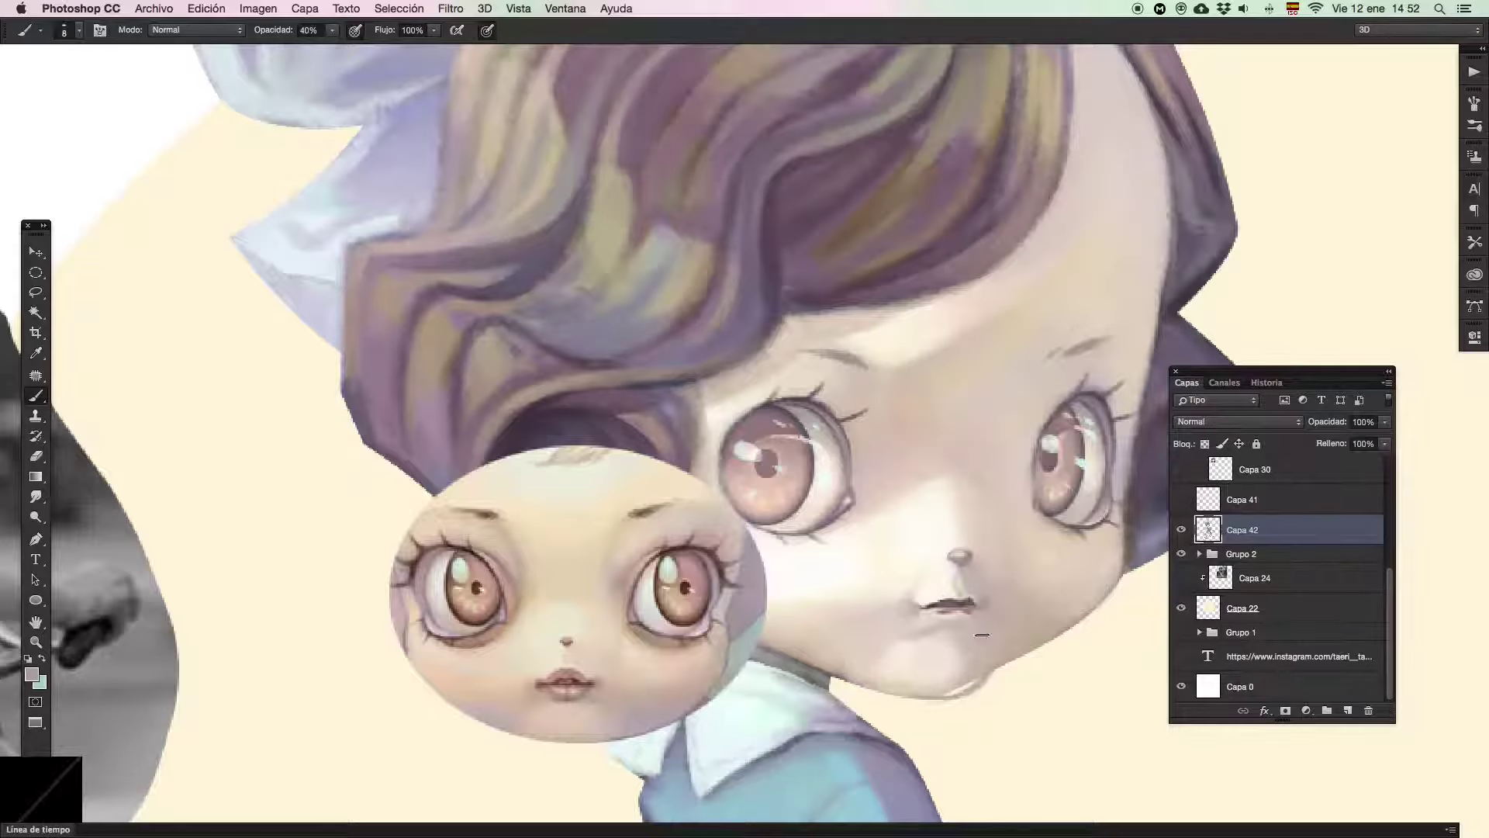
{"action": "left_click", "coordinate": [972, 677], "text": "alt"}
{"action": "left_click", "coordinate": [959, 669], "text": "alt"}
Erase the excess paint along the chin's lower edge and hide the Grupo 2 layer group
{"action": "key", "text": "e"}
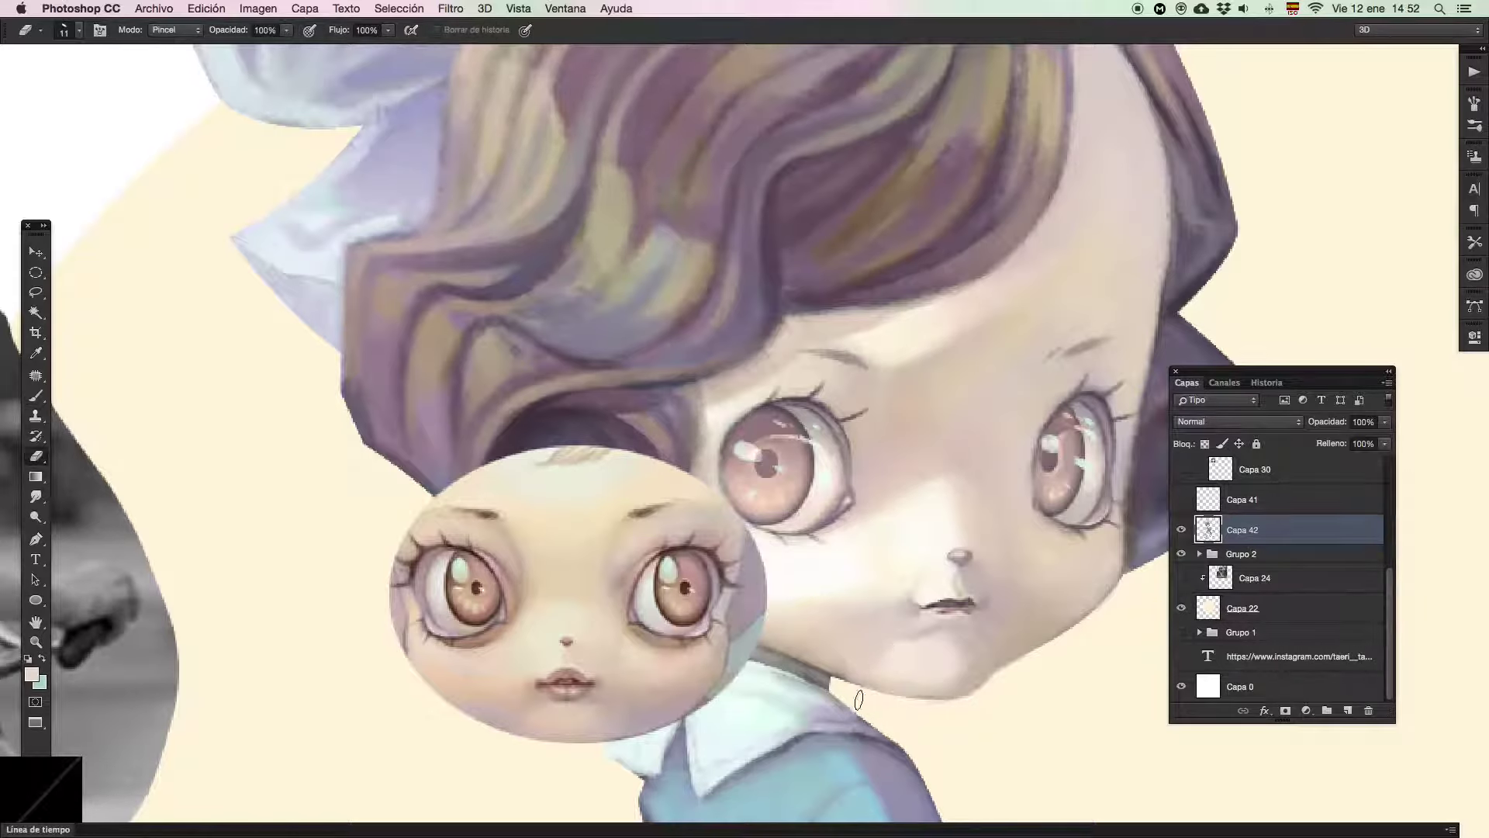
{"action": "mouse_move", "coordinate": [909, 704]}
{"action": "left_mouse_down"}
{"action": "mouse_move", "coordinate": [984, 702]}
{"action": "mouse_move", "coordinate": [954, 705]}
{"action": "mouse_move", "coordinate": [988, 686]}
{"action": "mouse_move", "coordinate": [937, 711]}
{"action": "mouse_move", "coordinate": [969, 698]}
{"action": "mouse_move", "coordinate": [879, 712]}
{"action": "mouse_move", "coordinate": [859, 699]}
{"action": "mouse_move", "coordinate": [963, 699]}
{"action": "left_mouse_up"}
{"action": "left_click", "coordinate": [1180, 556]}
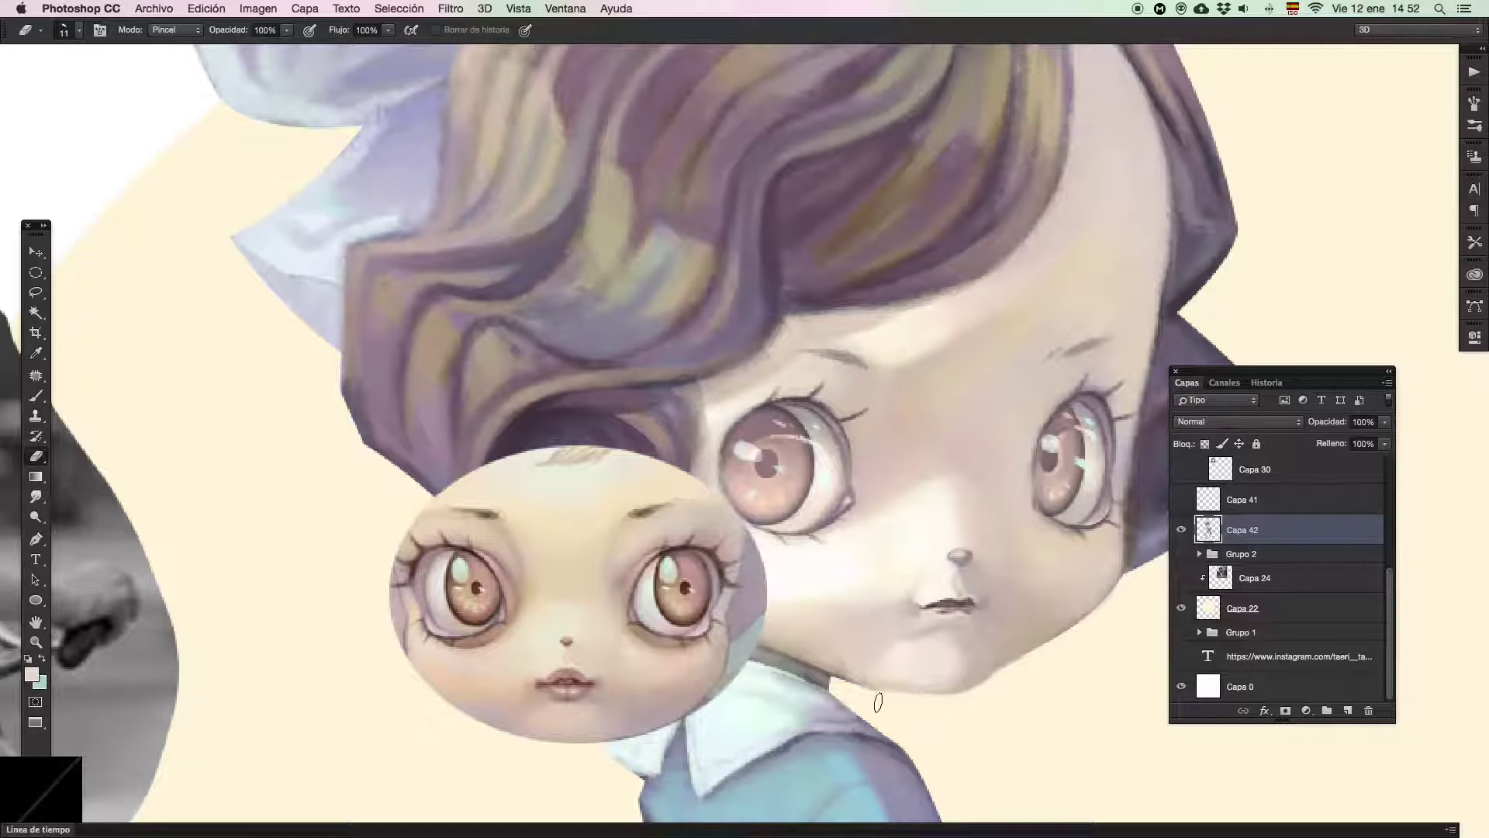
{"action": "left_click_drag", "start_coordinate": [845, 694], "coordinate": [952, 705]}
Blend the chin and the skin around the mouth with light tones sampled from the face
{"action": "scroll", "coordinate": [921, 660], "scroll_direction": "right", "scroll_amount": 3}
{"action": "scroll", "coordinate": [920, 660], "scroll_direction": "up", "scroll_amount": 2}
{"action": "key", "text": "b"}
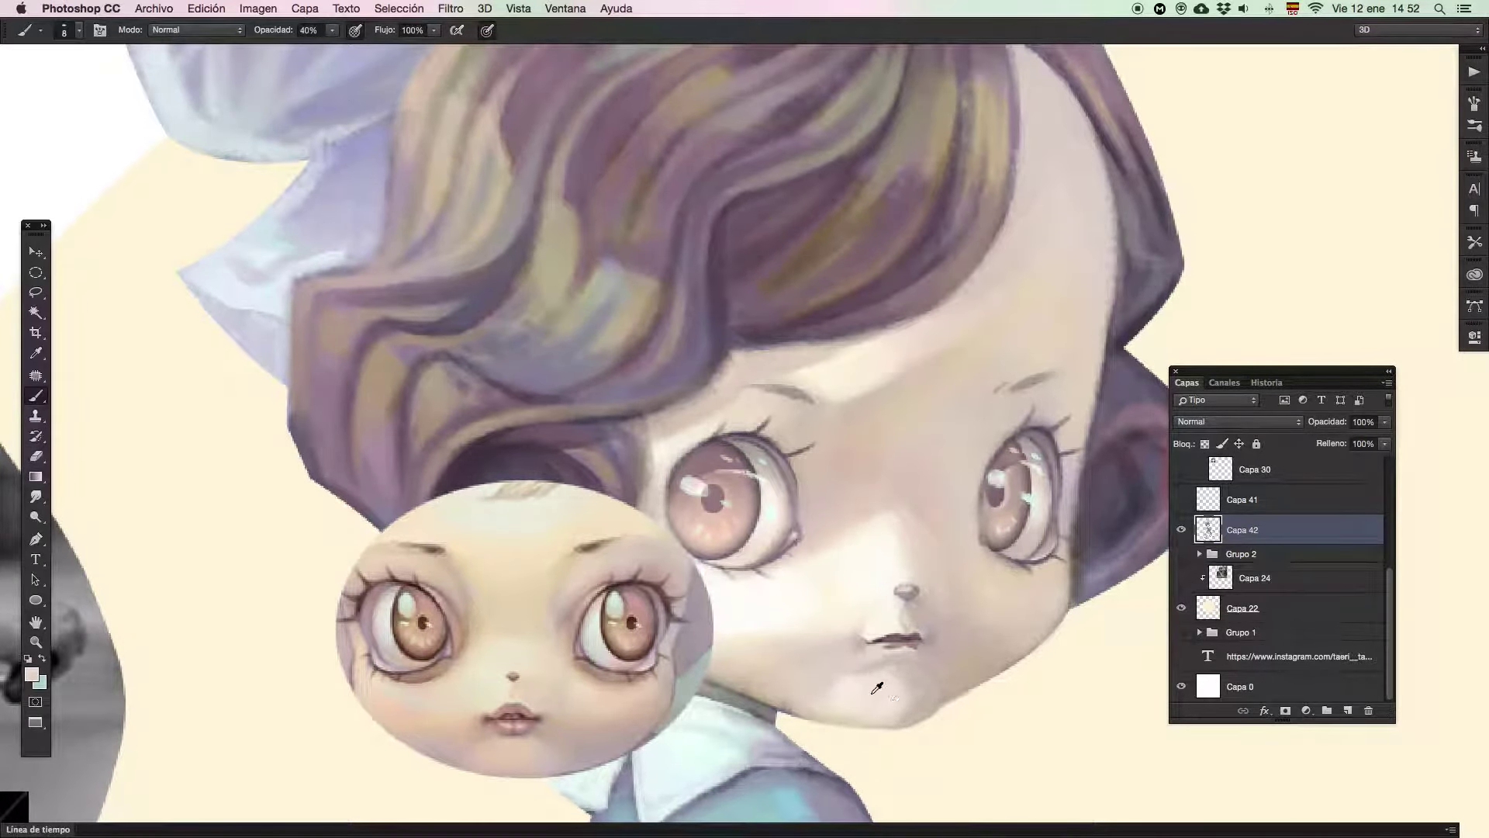
{"action": "left_click", "coordinate": [853, 672], "text": "alt"}
{"action": "key", "text": "z"}
{"action": "left_click_drag", "start_coordinate": [880, 646], "coordinate": [844, 654]}
{"action": "left_click", "coordinate": [844, 653]}
{"action": "key", "text": "b"}
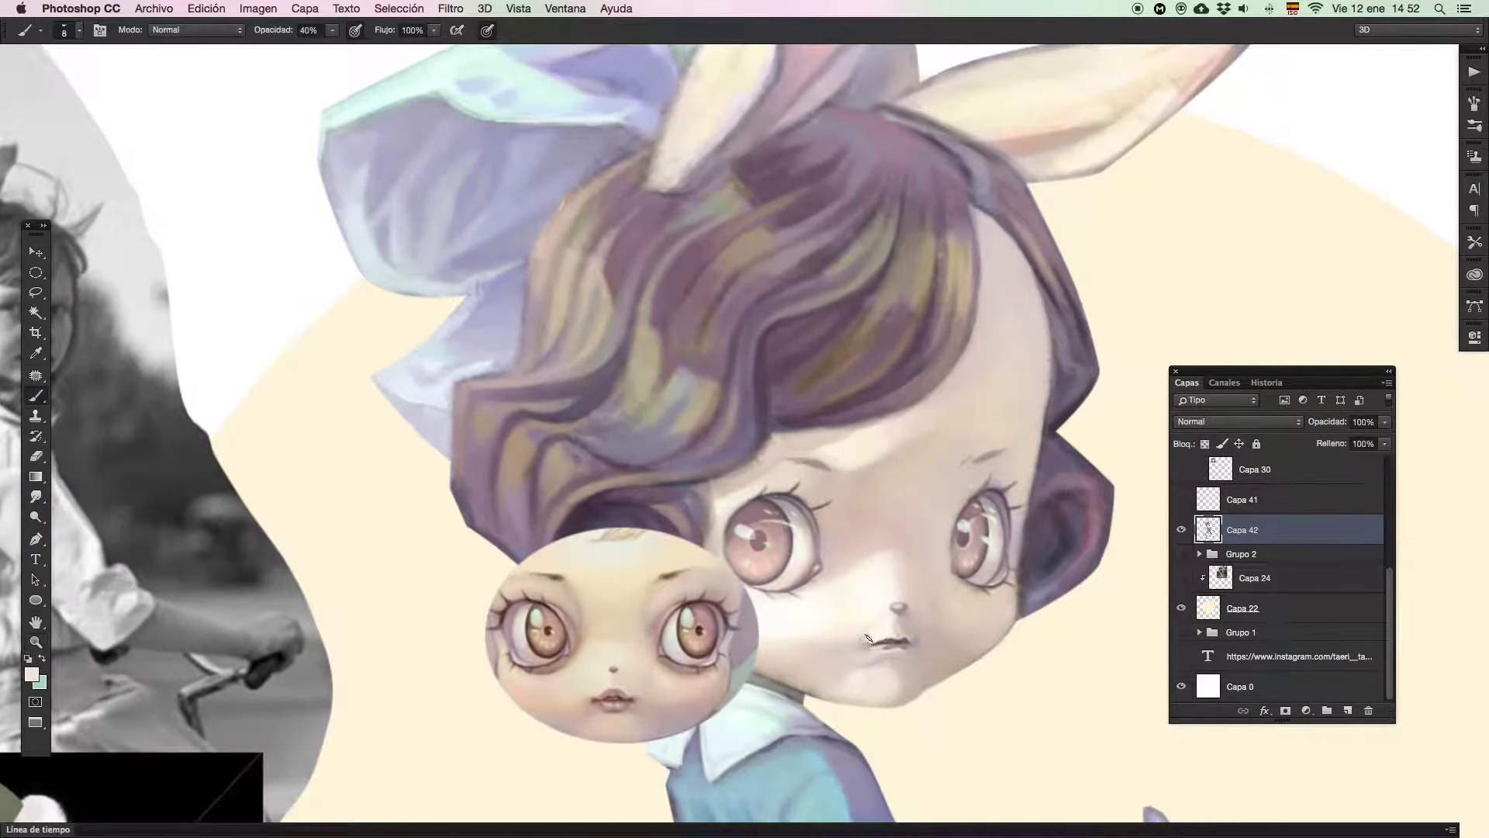
{"action": "left_click", "coordinate": [872, 594], "text": "alt"}
{"action": "left_click_drag", "start_coordinate": [857, 656], "coordinate": [923, 683]}
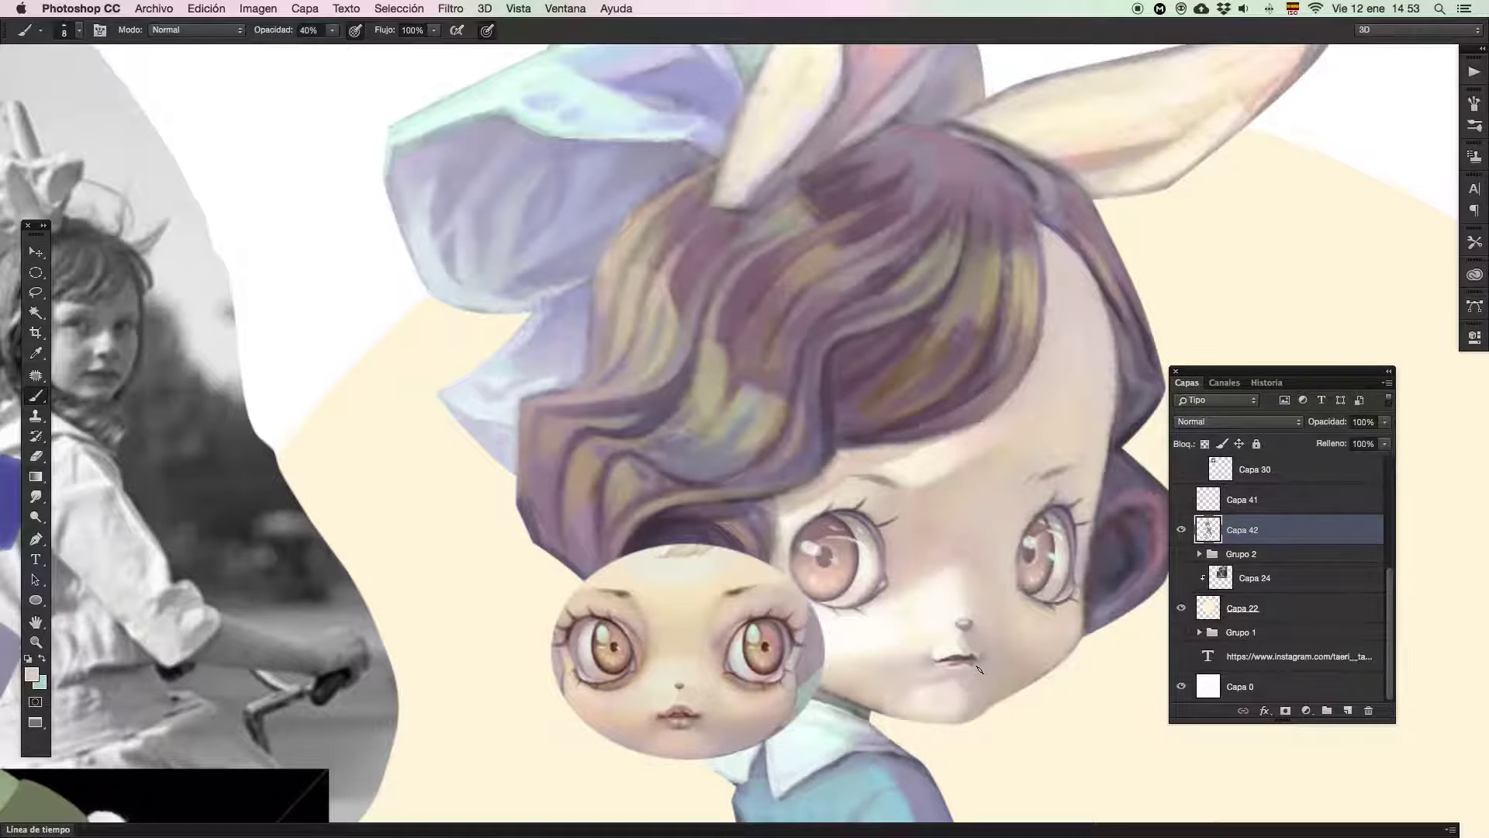
Soften the skin around the mouth's right corner using tones sampled from the cheek and lip edge
{"action": "left_click", "coordinate": [1053, 633], "text": "alt"}
{"action": "left_click", "coordinate": [978, 662], "text": "alt"}
{"action": "left_click", "coordinate": [1000, 661], "text": "alt"}
{"action": "left_click", "coordinate": [978, 660], "text": "alt"}
{"action": "left_click", "coordinate": [977, 658], "text": "alt"}
Paint reddish lip colour sampled from the reference face over the mouth line
{"action": "key", "text": "z"}
{"action": "mouse_move", "coordinate": [1014, 661]}
{"action": "left_mouse_down"}
{"action": "mouse_move", "coordinate": [956, 661]}
{"action": "mouse_move", "coordinate": [1066, 663]}
{"action": "left_mouse_up"}
{"action": "key", "text": "b"}
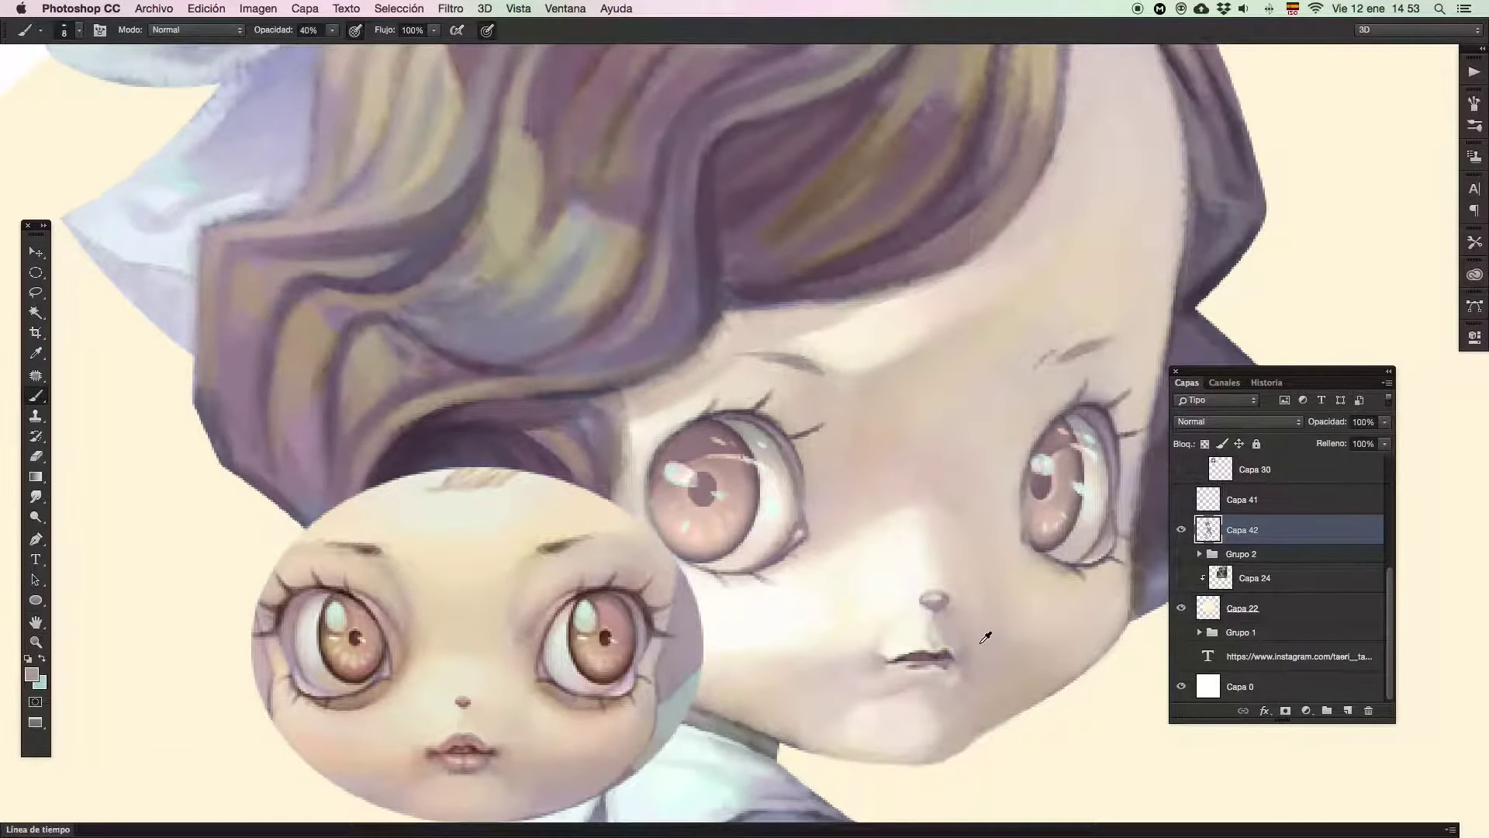
{"action": "left_click", "coordinate": [469, 734], "text": "alt"}
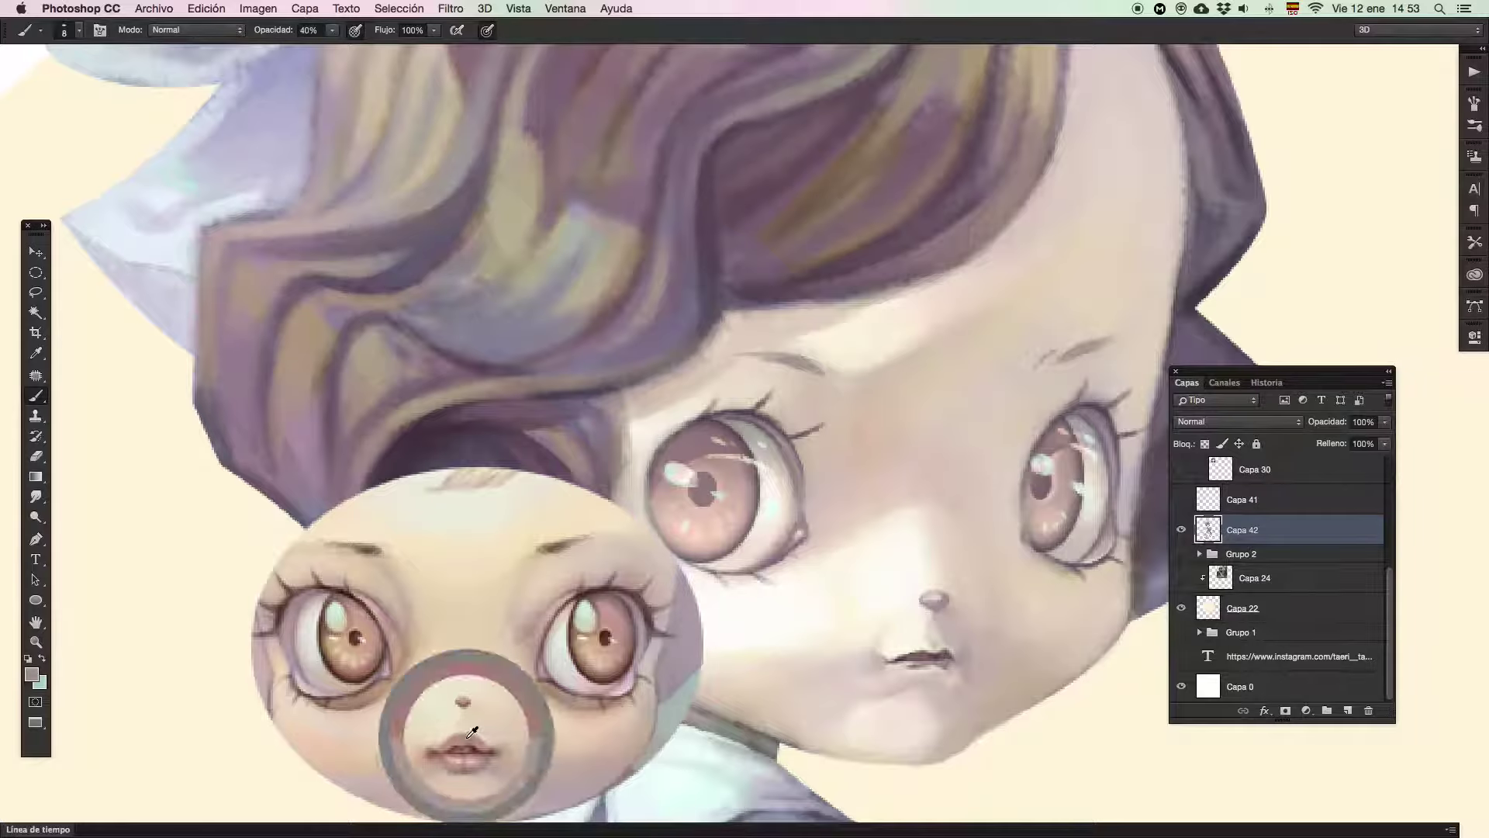
{"action": "left_click_drag", "start_coordinate": [921, 658], "coordinate": [950, 650]}
Refine the upper lip and mouth line with a smaller brush and tones sampled from the mouth
{"action": "key", "text": "z"}
{"action": "key", "text": "b"}
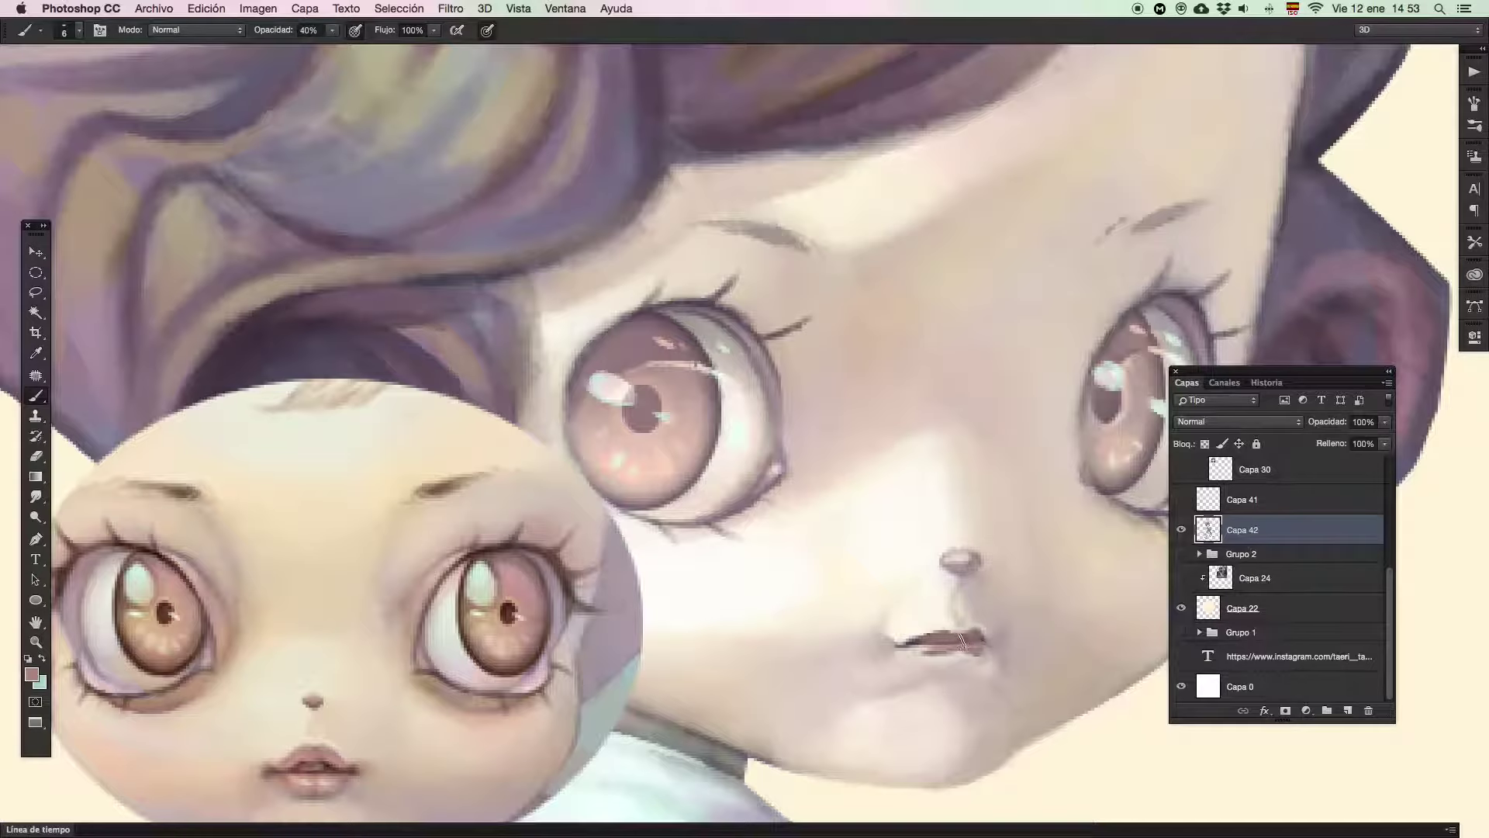
{"action": "left_click", "coordinate": [899, 642], "text": "alt"}
{"action": "mouse_move", "coordinate": [918, 637]}
{"action": "left_mouse_down"}
{"action": "mouse_move", "coordinate": [904, 642]}
{"action": "mouse_move", "coordinate": [936, 640]}
{"action": "left_mouse_up"}
{"action": "left_click", "coordinate": [931, 640], "text": "alt"}
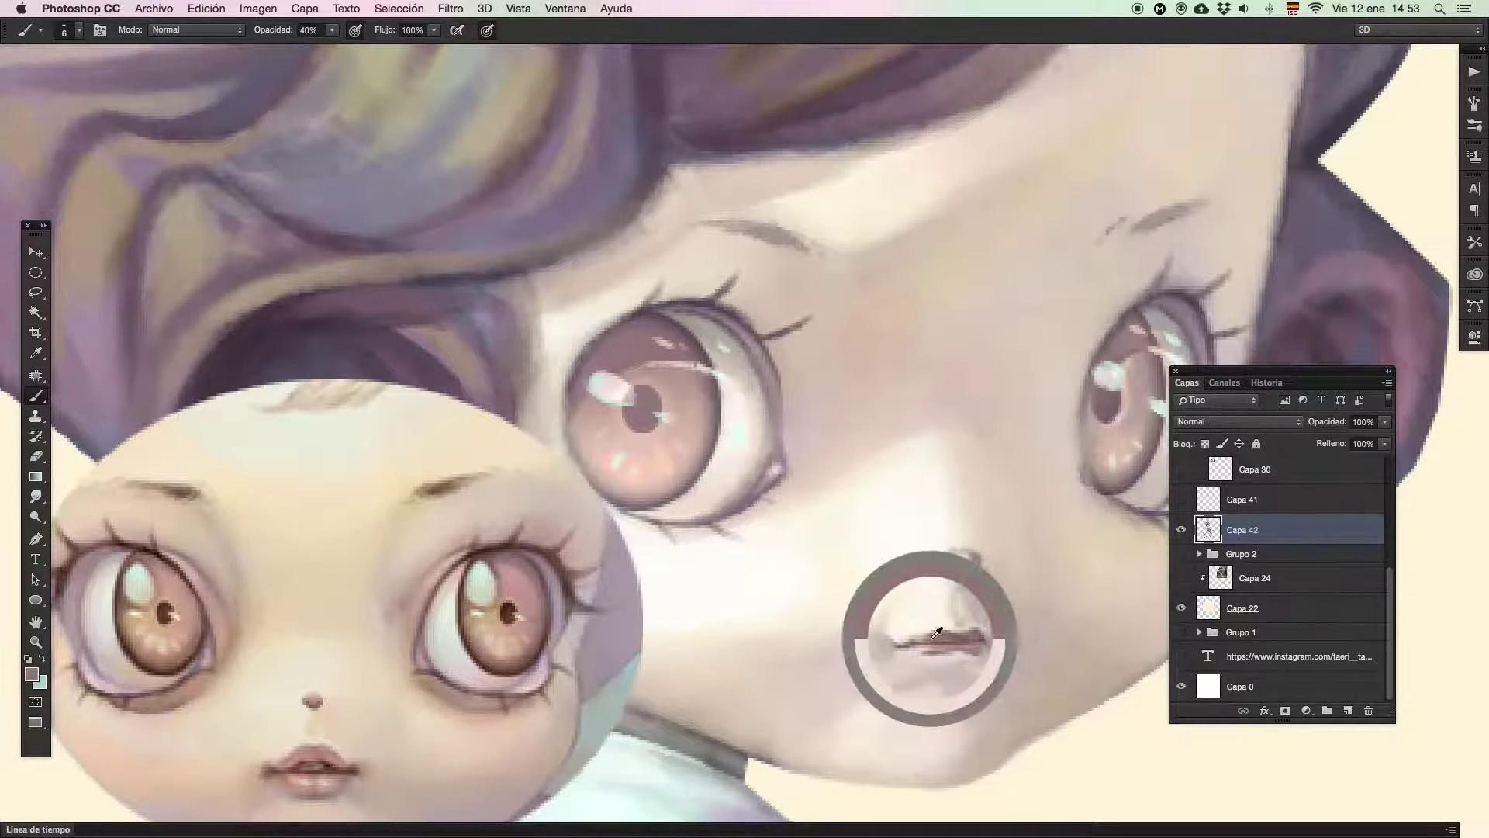
{"action": "left_click_drag", "start_coordinate": [919, 636], "coordinate": [961, 639]}
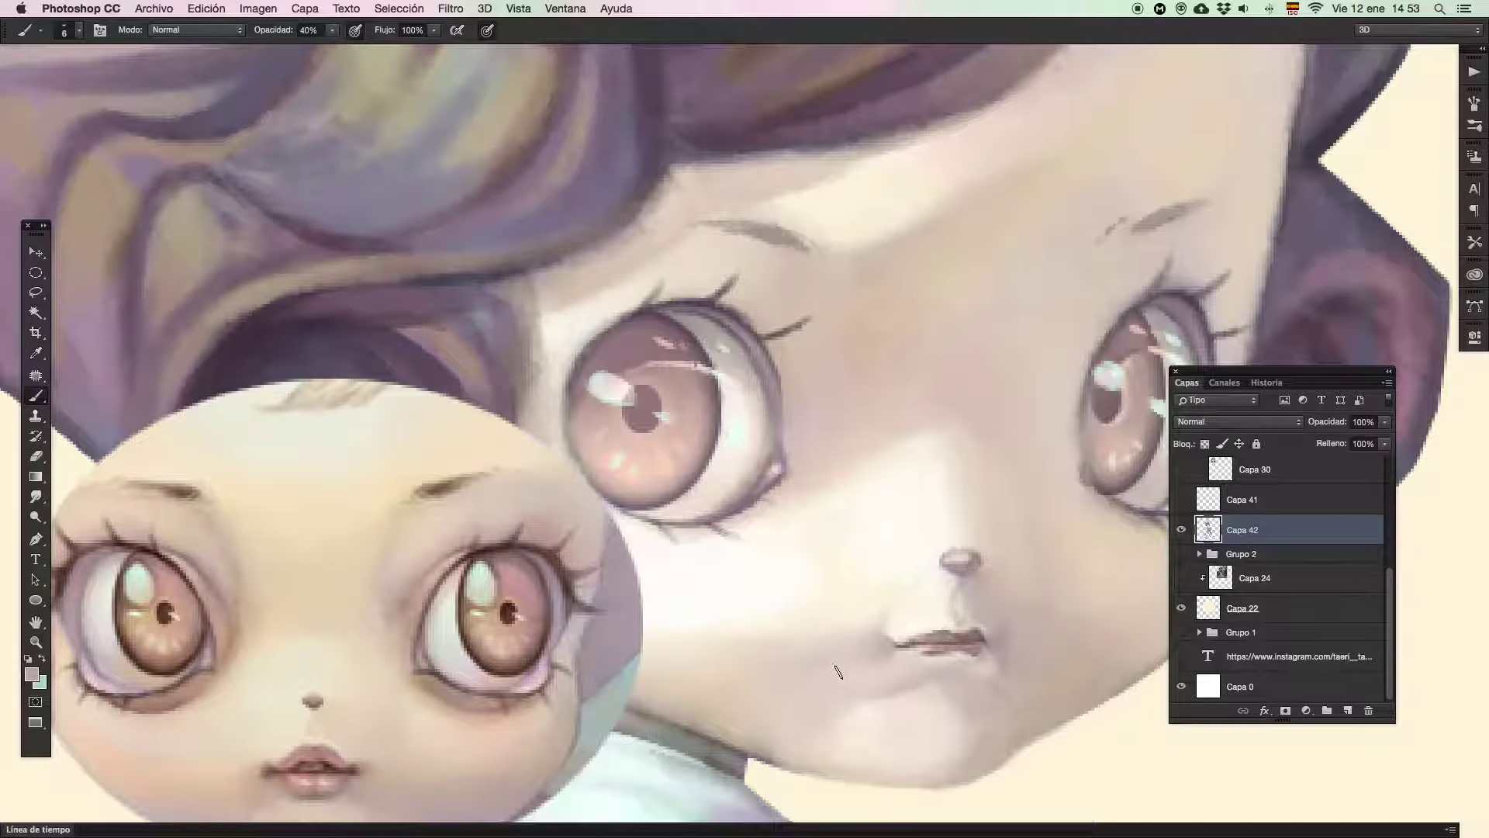
Tint the lower lip with pink sampled from the reference lips and clean its outline with nearby skin tones
{"action": "left_click", "coordinate": [315, 782], "text": "alt"}
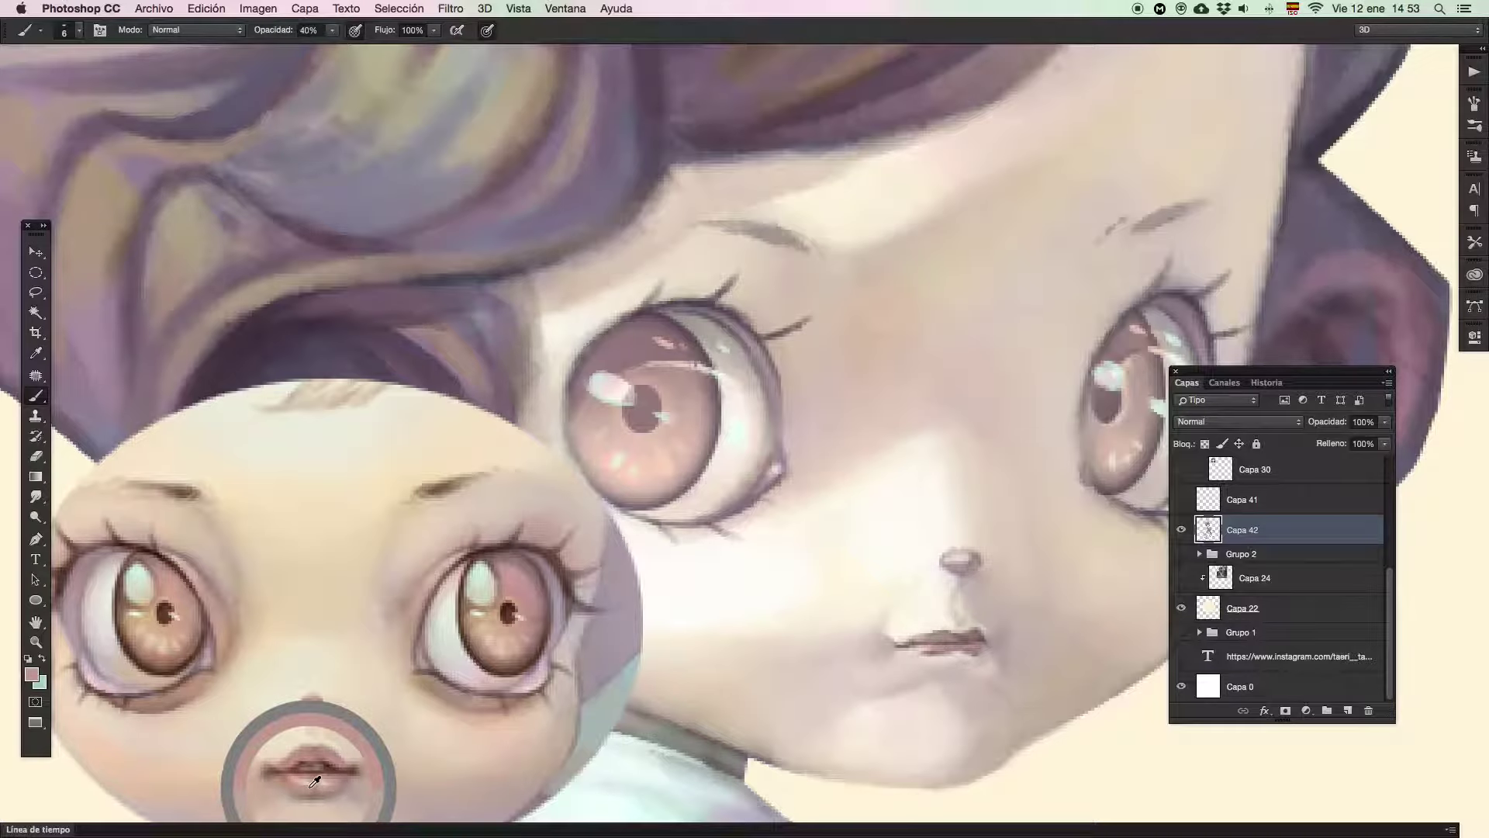
{"action": "left_click_drag", "start_coordinate": [937, 644], "coordinate": [933, 645]}
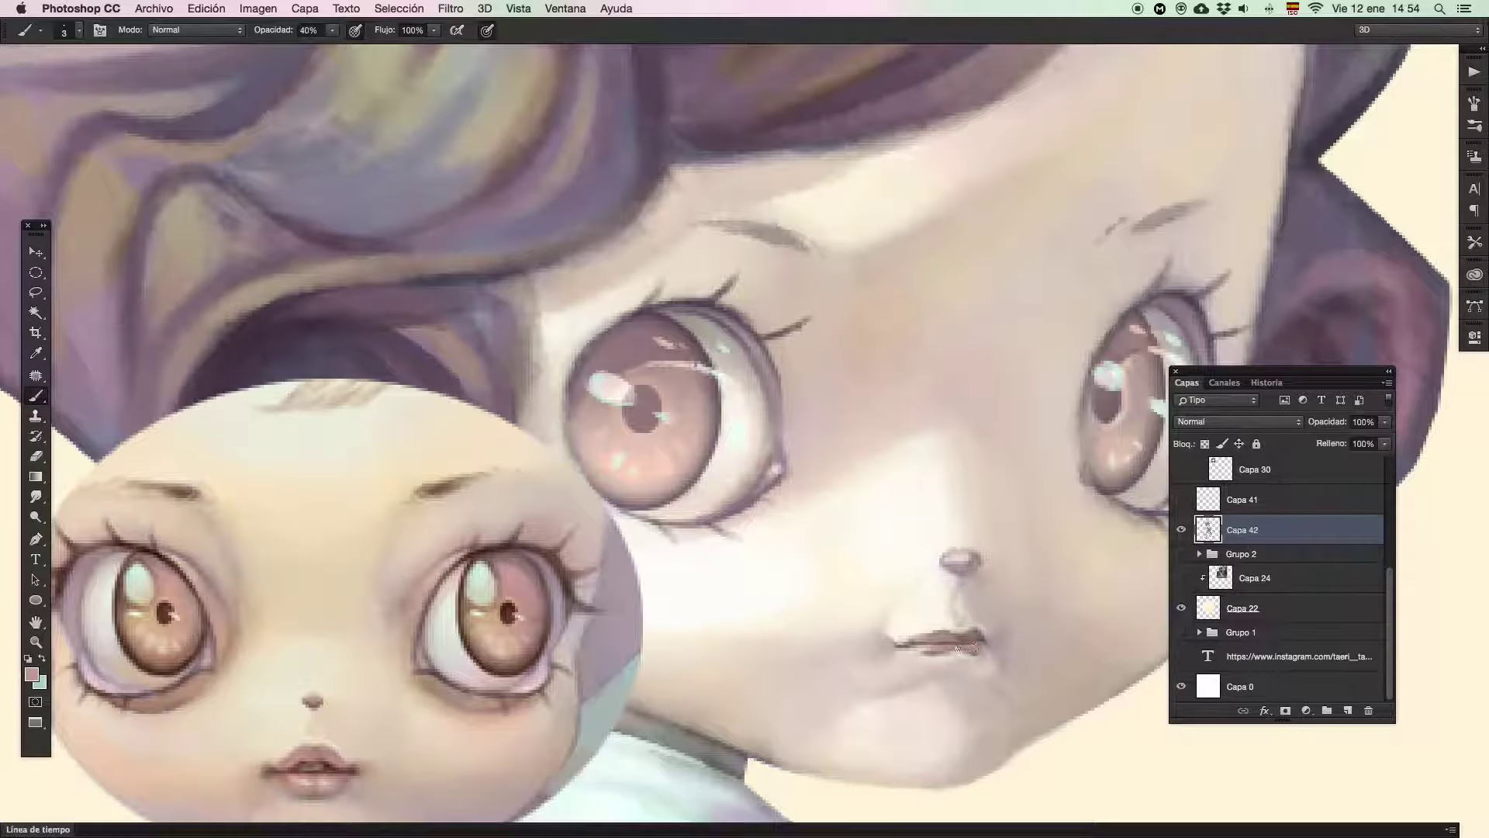
{"action": "left_click", "coordinate": [944, 644], "text": "alt"}
{"action": "left_click", "coordinate": [932, 654], "text": "alt"}
{"action": "left_click", "coordinate": [879, 606], "text": "alt"}
{"action": "left_click_drag", "start_coordinate": [918, 658], "coordinate": [935, 659]}
{"action": "left_click", "coordinate": [867, 626], "text": "alt"}
{"action": "left_click", "coordinate": [914, 616], "text": "alt"}
Touch up the lower lip and the mouth's right corner with tones sampled from the lips and adjacent skin
{"action": "key", "text": "z"}
{"action": "left_click_drag", "start_coordinate": [983, 653], "coordinate": [897, 653]}
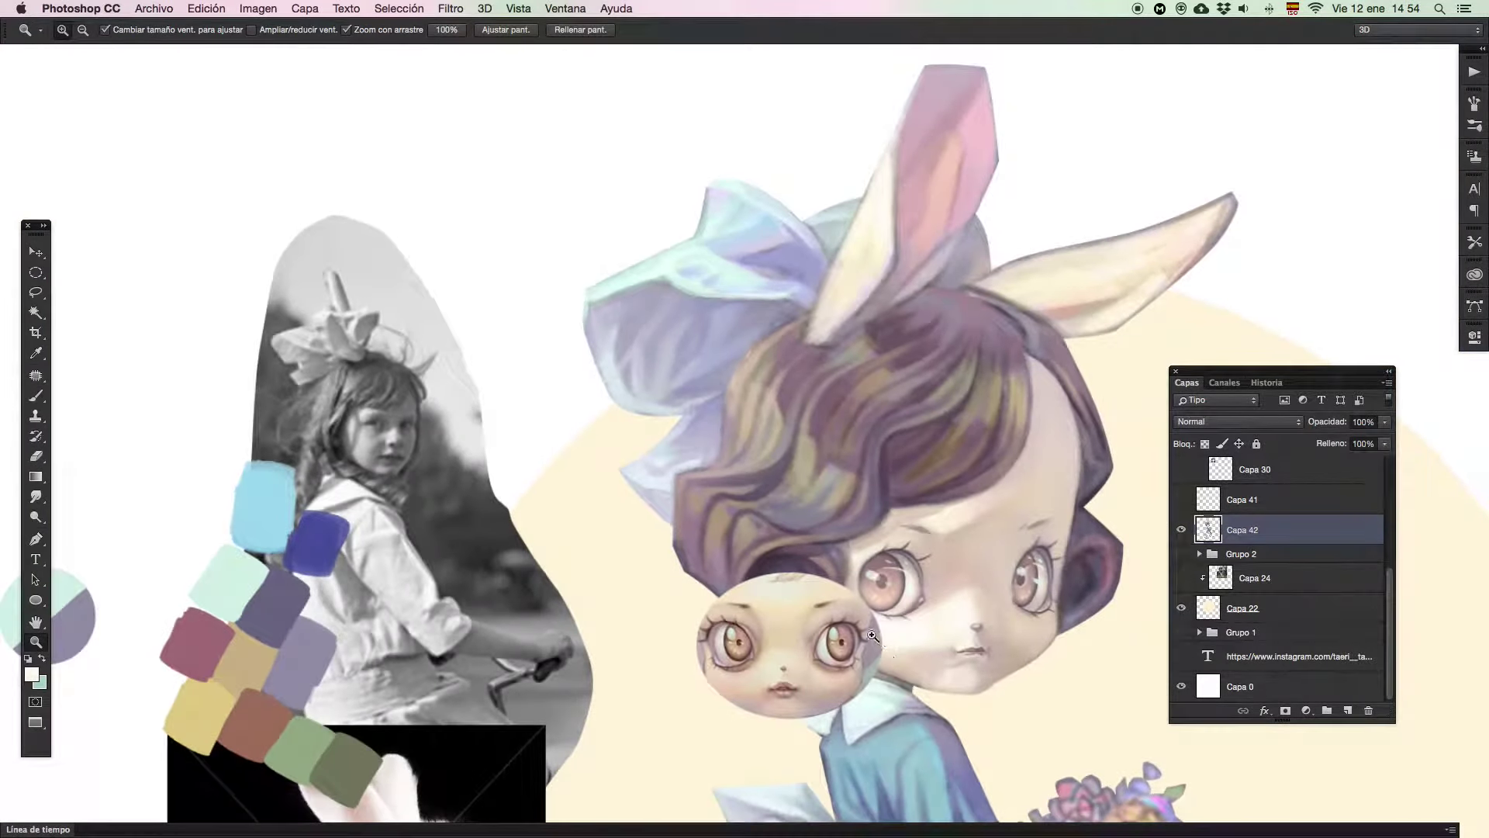
{"action": "left_click", "coordinate": [983, 651]}
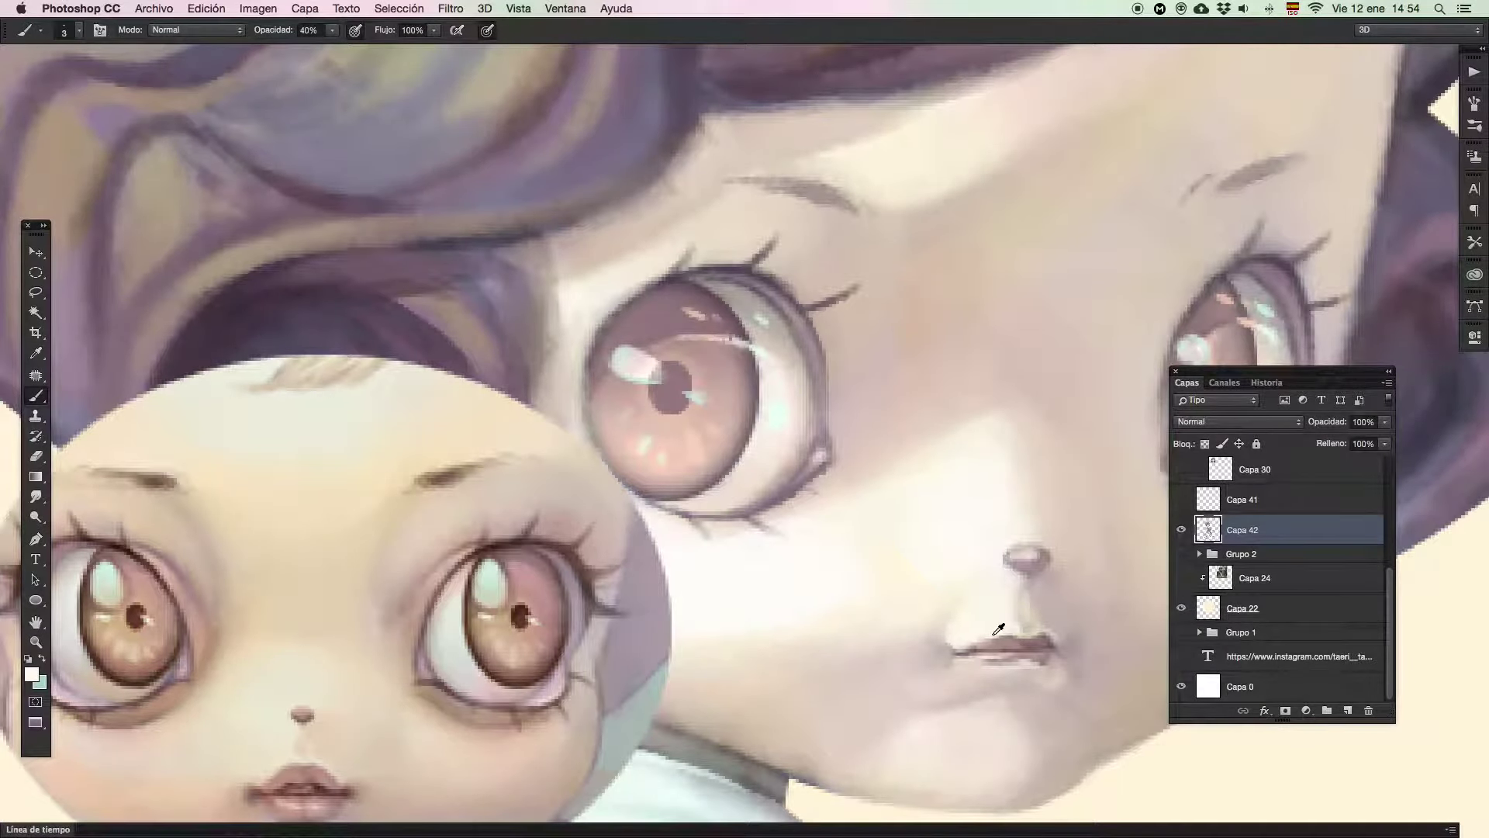
{"action": "left_click", "coordinate": [1056, 657], "text": "alt"}
{"action": "left_click", "coordinate": [1033, 662], "text": "alt"}
{"action": "left_click", "coordinate": [1042, 660], "text": "alt"}
{"action": "left_click", "coordinate": [1039, 640], "text": "alt"}
{"action": "left_click", "coordinate": [1064, 645], "text": "alt"}
{"action": "left_click_drag", "start_coordinate": [1060, 647], "coordinate": [1062, 649]}
{"action": "left_click", "coordinate": [1052, 649], "text": "alt"}
{"action": "left_click", "coordinate": [1070, 642], "text": "alt"}
Strengthen the upper lip and left mouth line with colours sampled from the mouth and the reference lips
{"action": "key", "text": "z"}
{"action": "left_click_drag", "start_coordinate": [1067, 648], "coordinate": [932, 702]}
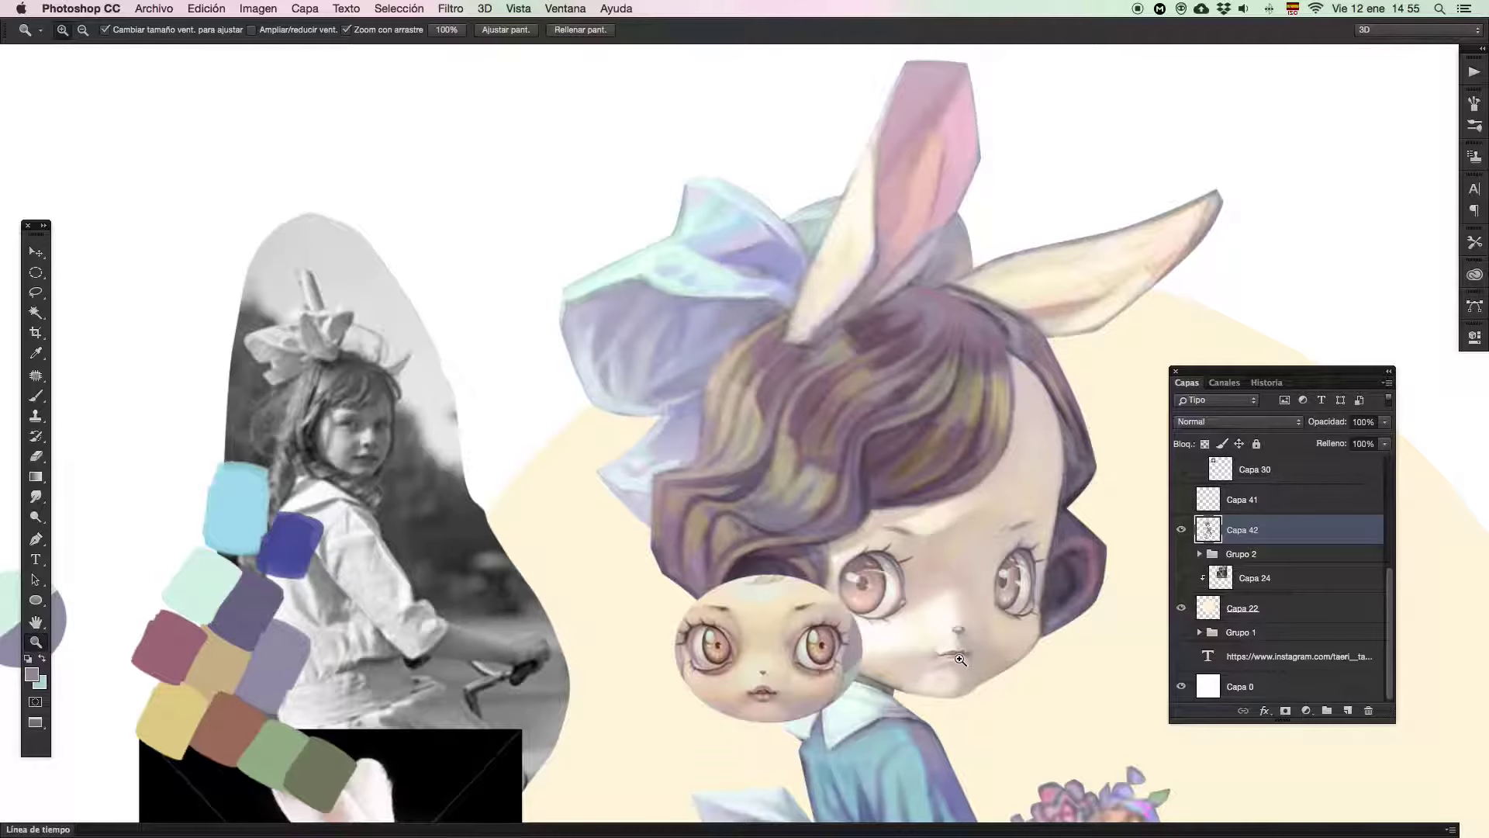
{"action": "left_click", "coordinate": [960, 658]}
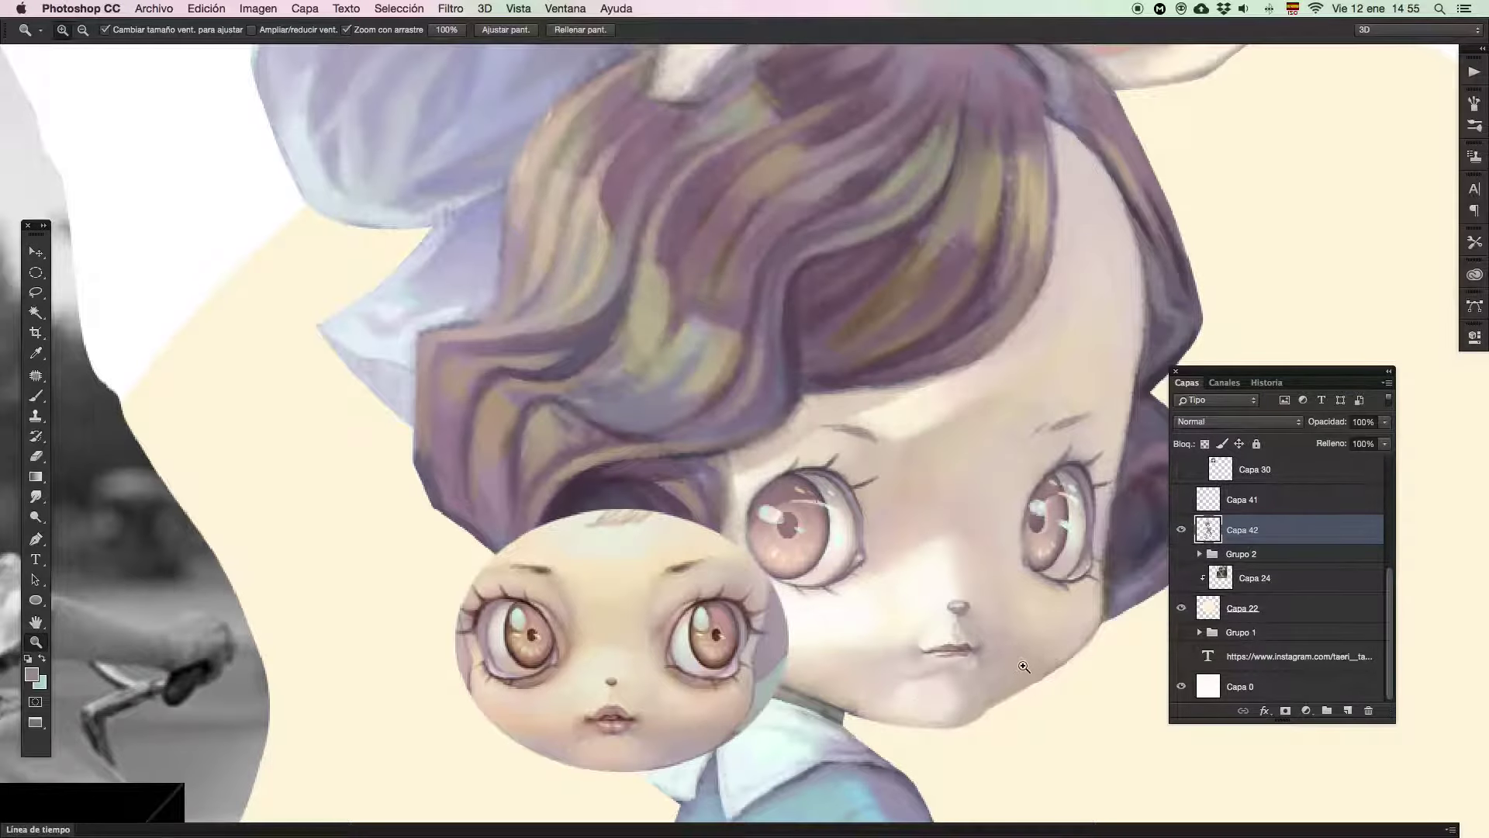
{"action": "left_click_drag", "start_coordinate": [974, 592], "coordinate": [882, 572]}
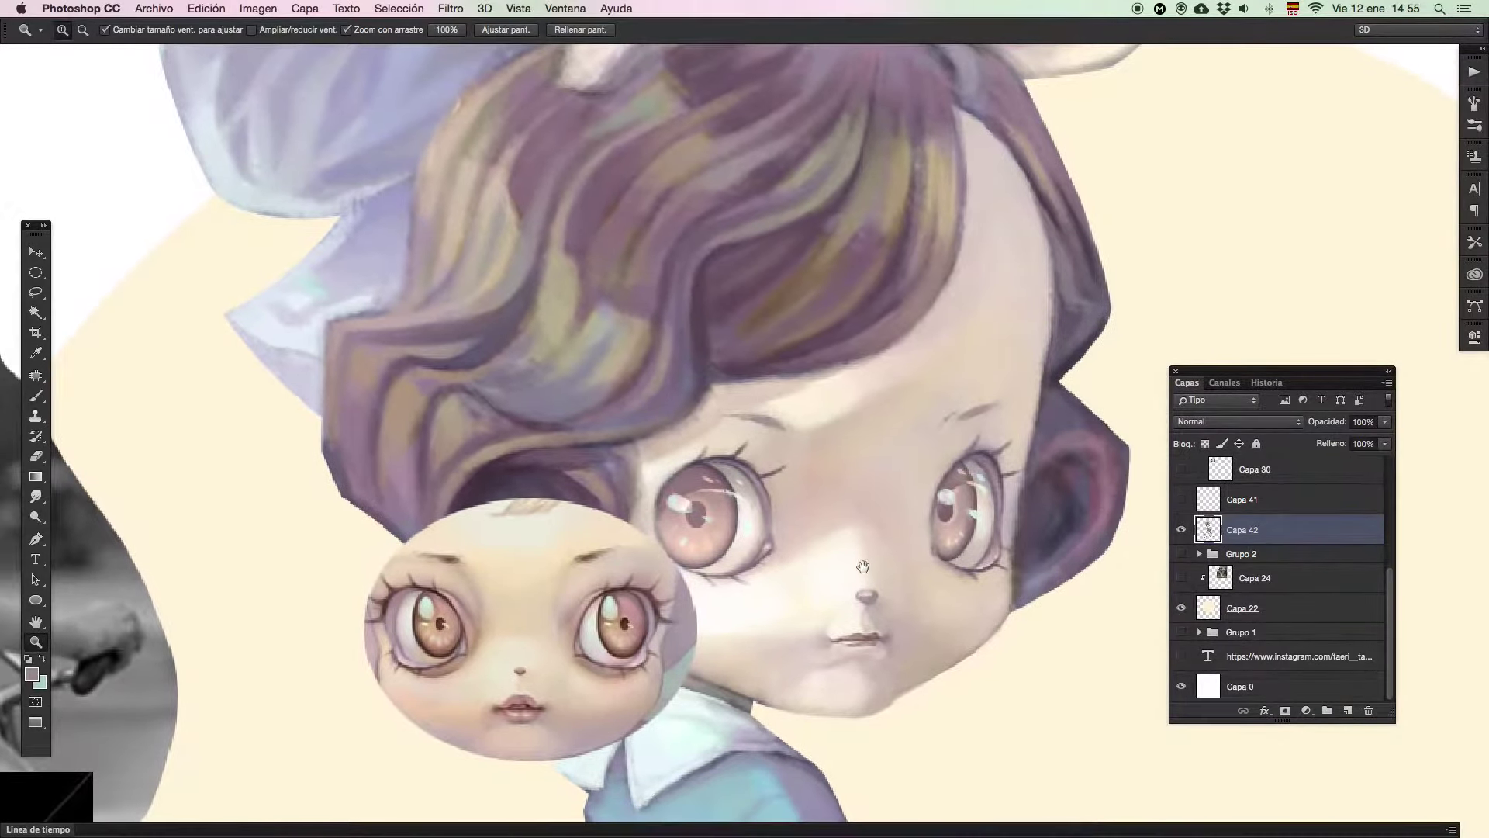
{"action": "left_click", "coordinate": [798, 557], "text": "alt"}
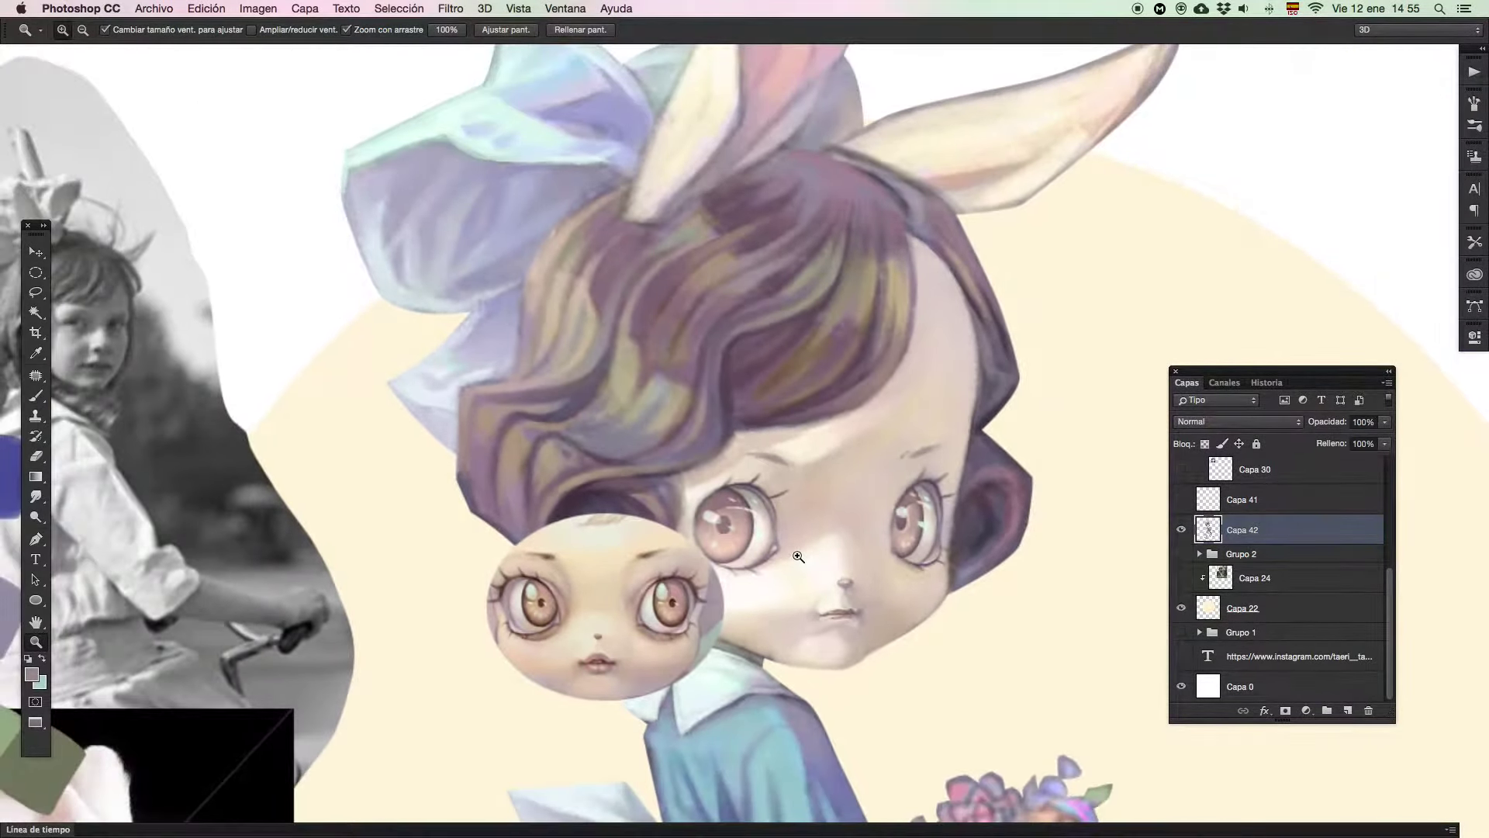
{"action": "left_click", "coordinate": [814, 553]}
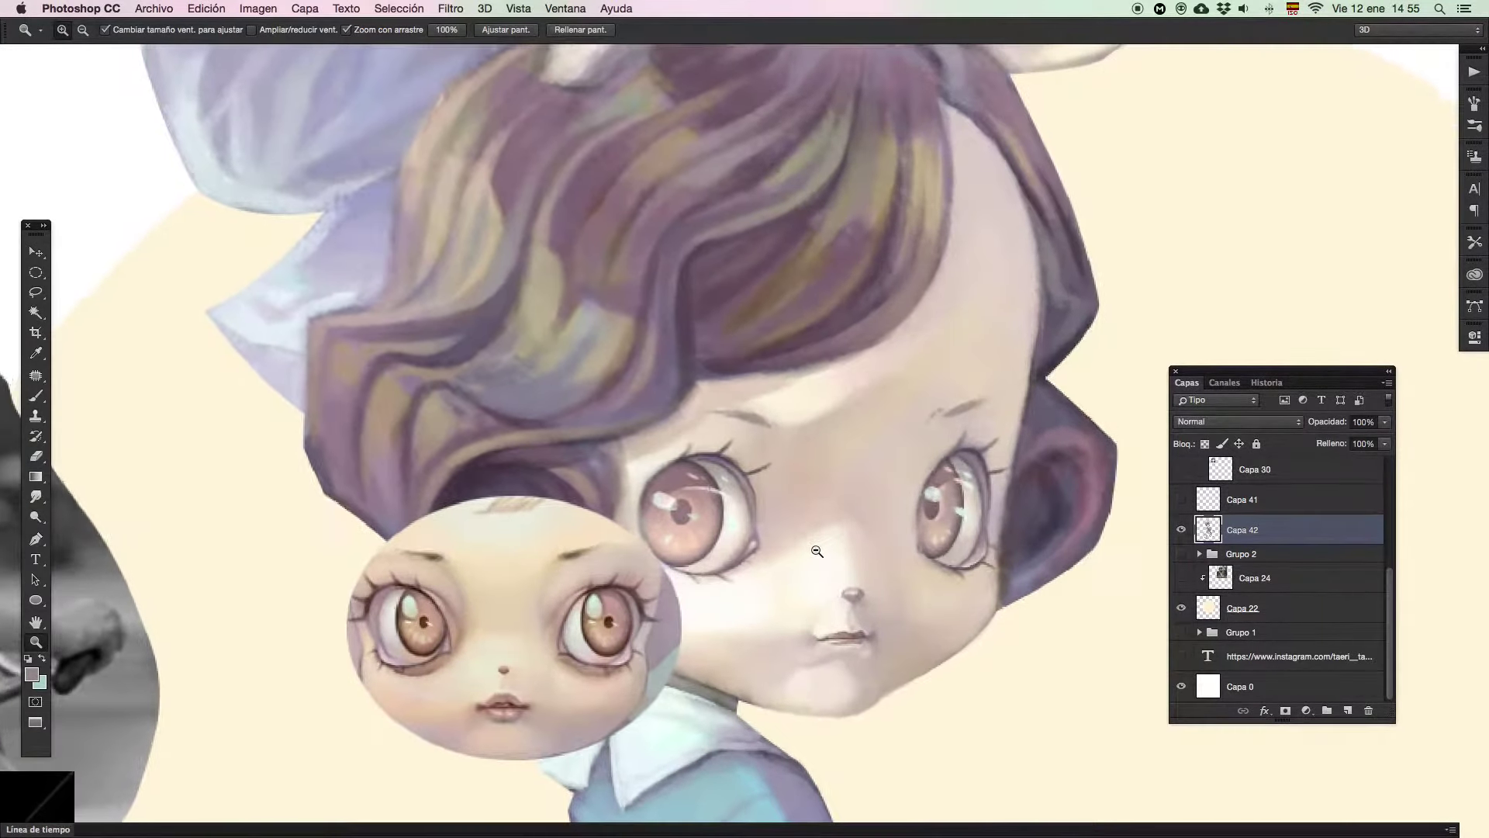
{"action": "left_click_drag", "start_coordinate": [817, 551], "coordinate": [812, 551]}
{"action": "left_click_drag", "start_coordinate": [817, 631], "coordinate": [856, 632]}
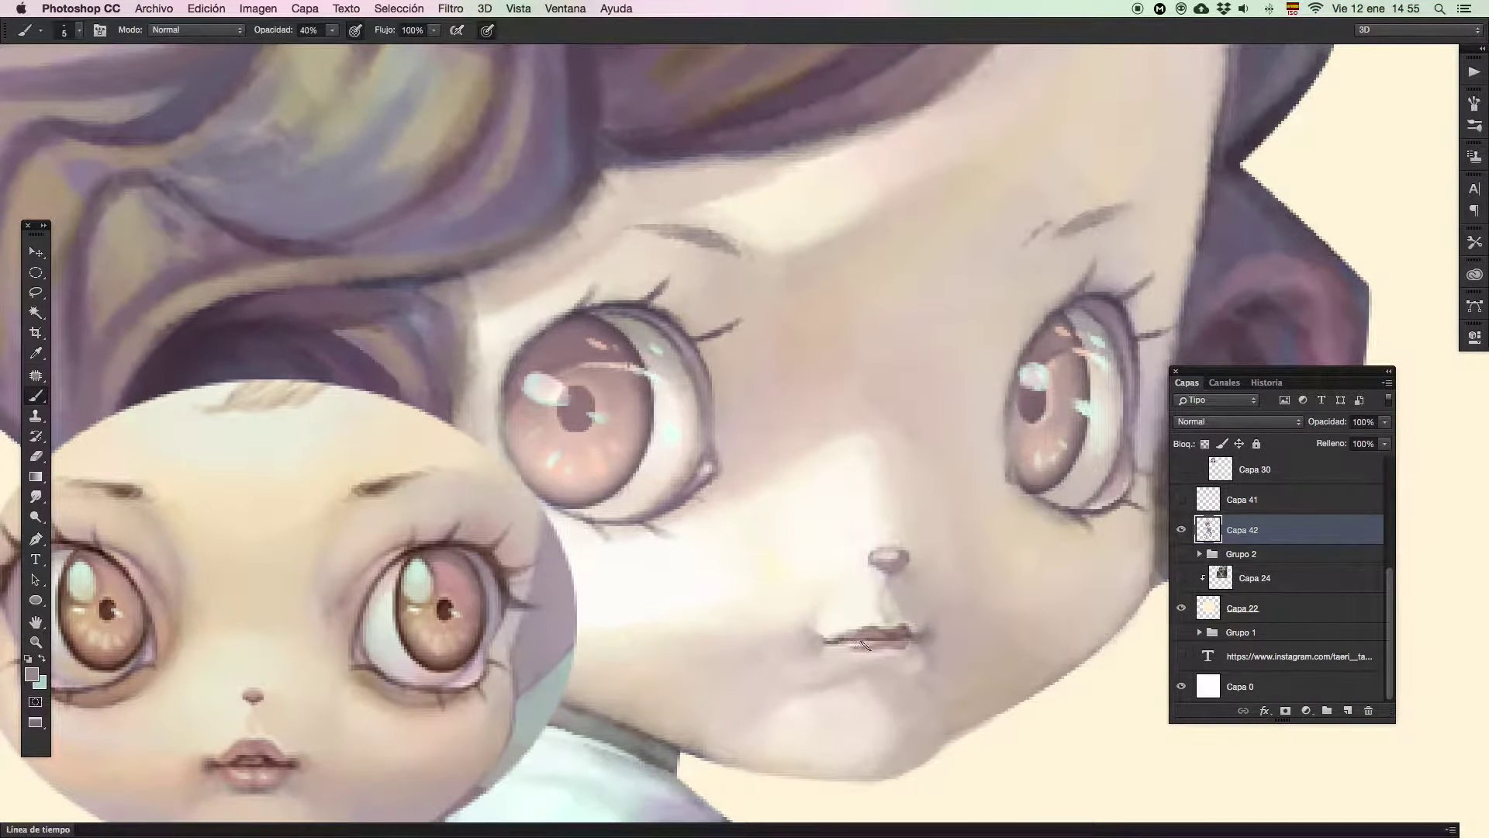
{"action": "left_click", "coordinate": [862, 631], "text": "alt"}
{"action": "left_click_drag", "start_coordinate": [854, 631], "coordinate": [824, 637]}
{"action": "left_click", "coordinate": [246, 744], "text": "alt"}
{"action": "left_click_drag", "start_coordinate": [851, 631], "coordinate": [870, 627]}
Blend the centre and right part of the lips using tones sampled from the mouth and the skin above it
{"action": "left_click", "coordinate": [858, 618], "text": "alt"}
{"action": "left_click", "coordinate": [859, 632], "text": "alt"}
{"action": "left_click_drag", "start_coordinate": [868, 639], "coordinate": [873, 641]}
{"action": "left_click", "coordinate": [878, 632], "text": "alt"}
{"action": "left_click", "coordinate": [885, 637], "text": "alt"}
{"action": "left_click_drag", "start_coordinate": [883, 633], "coordinate": [875, 636]}
Lighten the left part of the lower lip with a pale tone sampled below the nose
{"action": "key", "text": "z"}
{"action": "left_click_drag", "start_coordinate": [906, 645], "coordinate": [888, 638]}
{"action": "key", "text": "b"}
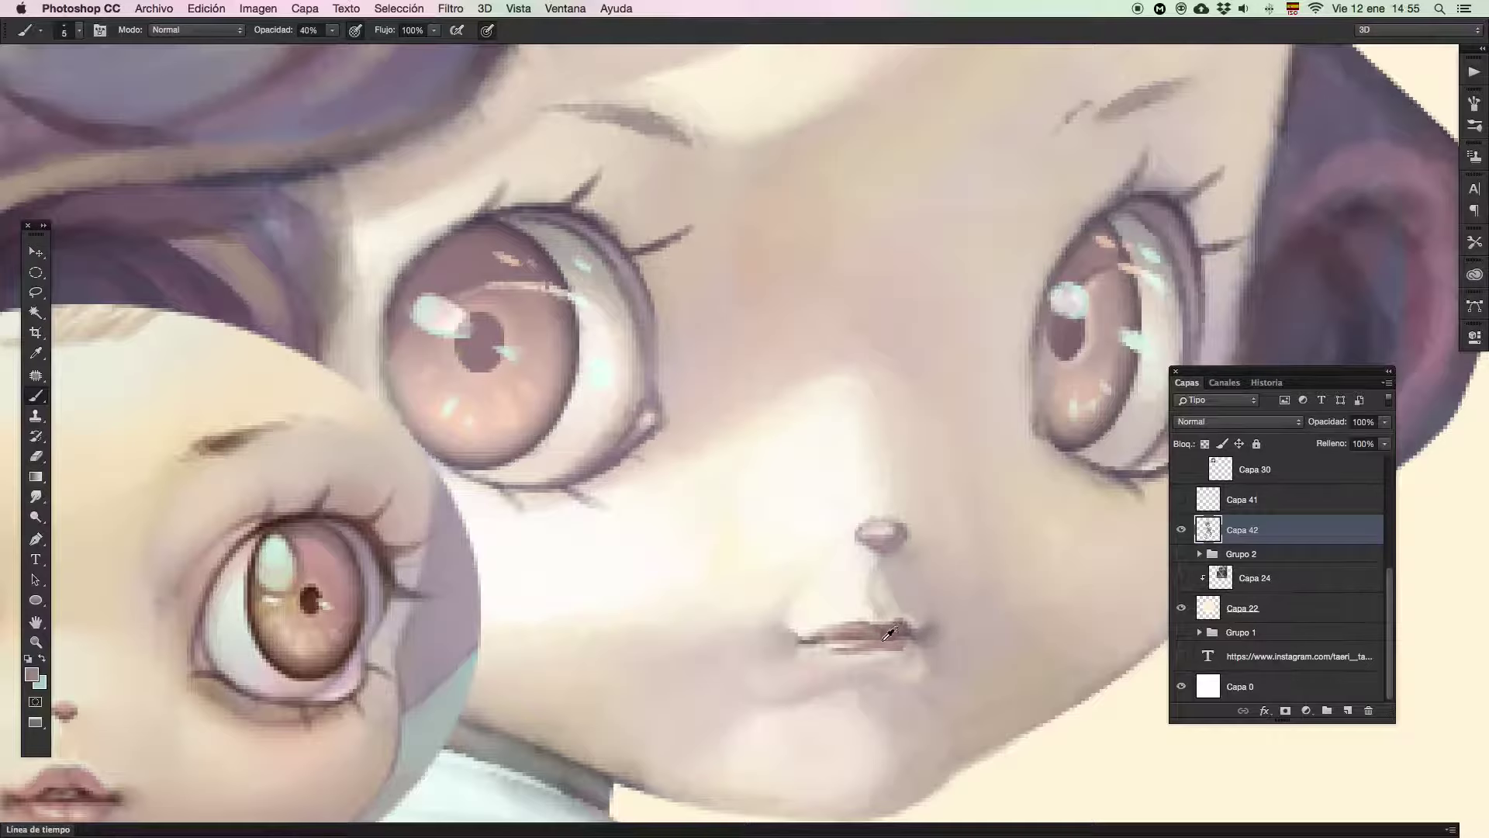
{"action": "left_click", "coordinate": [848, 588], "text": "alt"}
{"action": "left_click_drag", "start_coordinate": [808, 649], "coordinate": [841, 650]}
Retouch the right cheek's edge and the left side of the nose with skin tones sampled there
{"action": "key", "text": "z"}
{"action": "left_click_drag", "start_coordinate": [870, 663], "coordinate": [834, 664]}
{"action": "left_click_drag", "start_coordinate": [812, 714], "coordinate": [842, 649]}
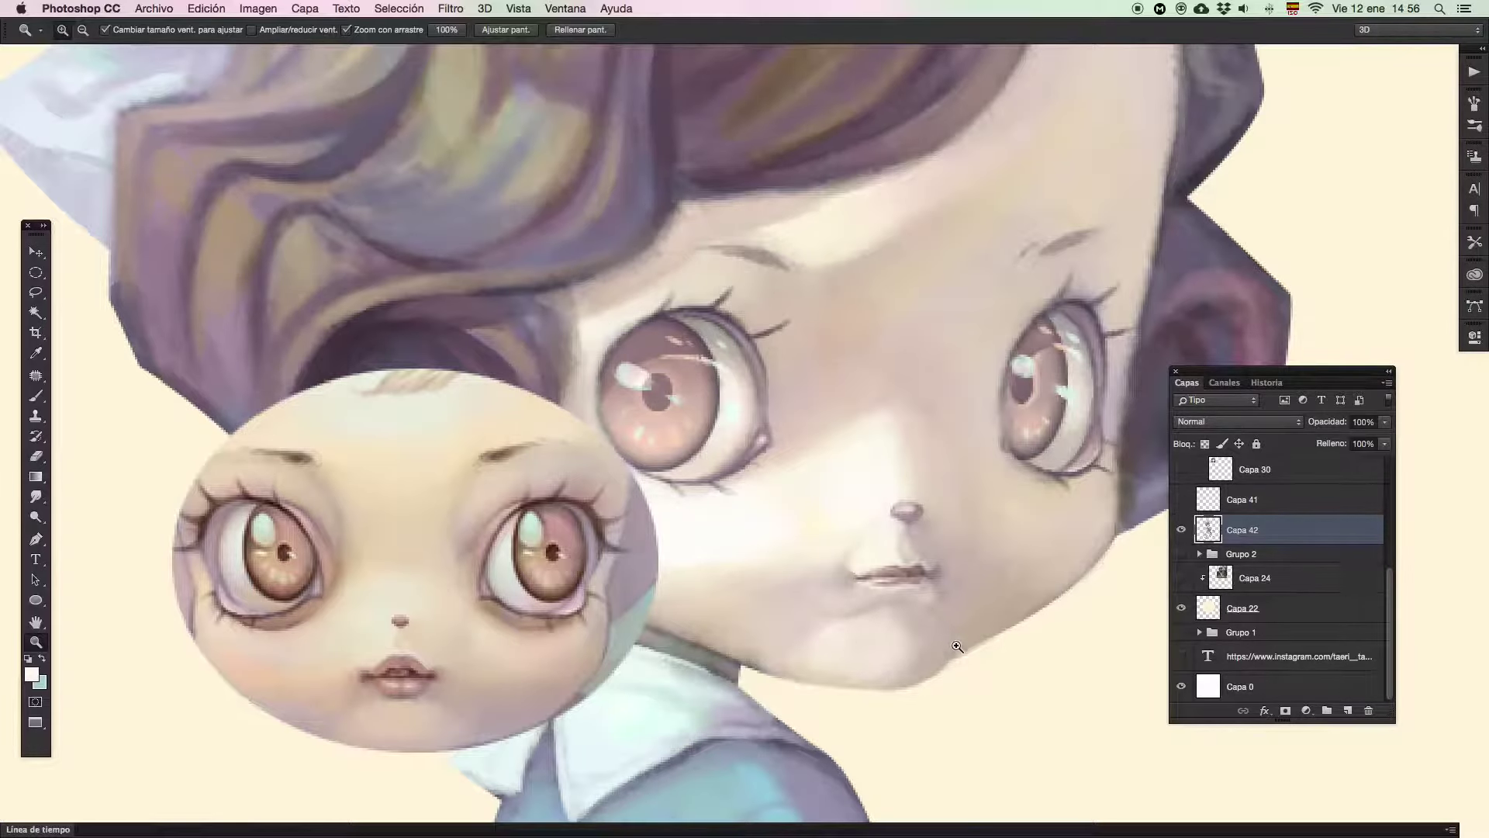
{"action": "left_click_drag", "start_coordinate": [997, 615], "coordinate": [908, 641]}
{"action": "key", "text": "b"}
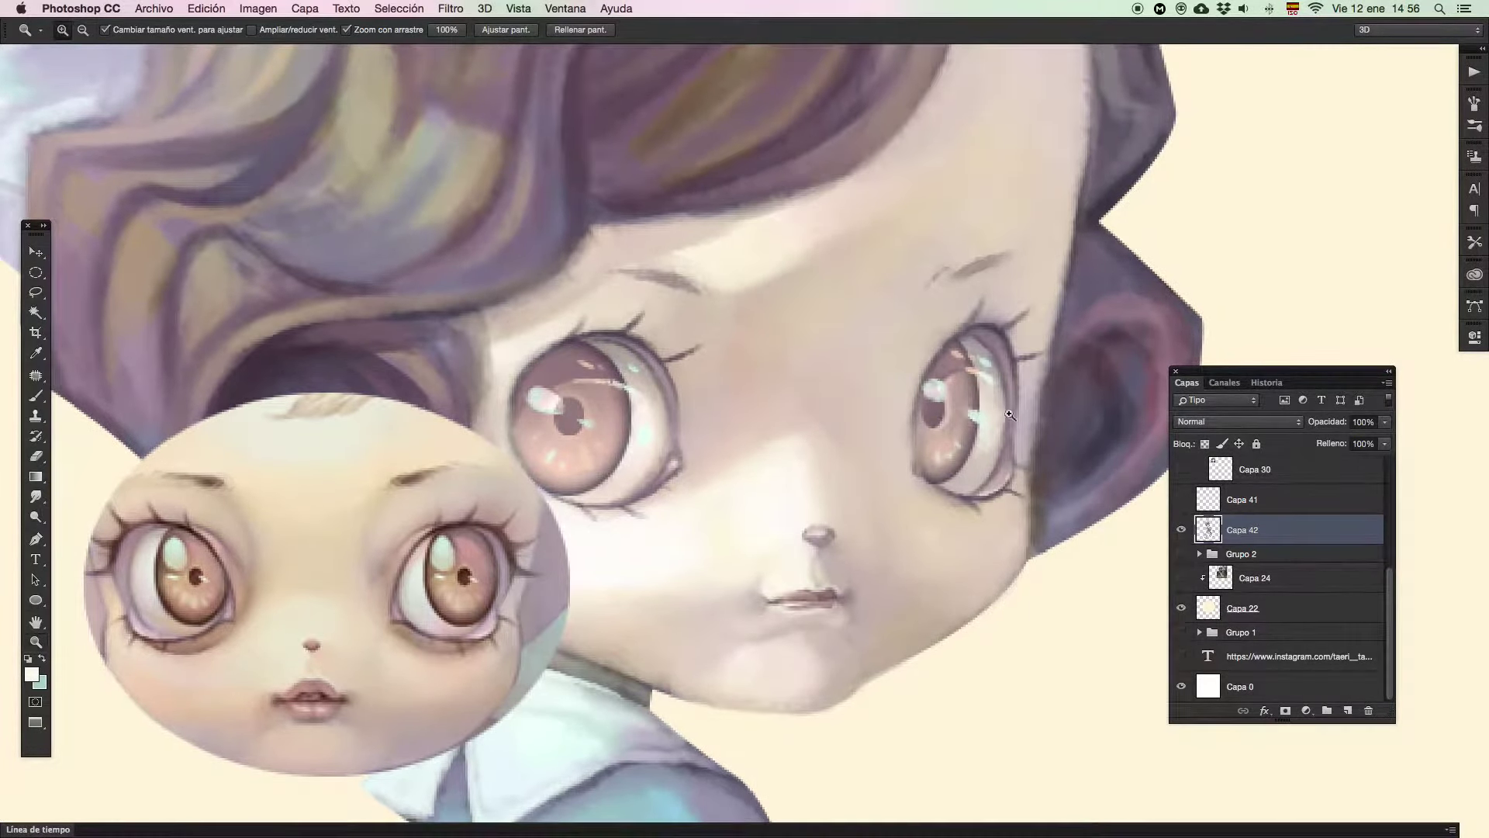
{"action": "left_click", "coordinate": [1027, 533], "text": "alt"}
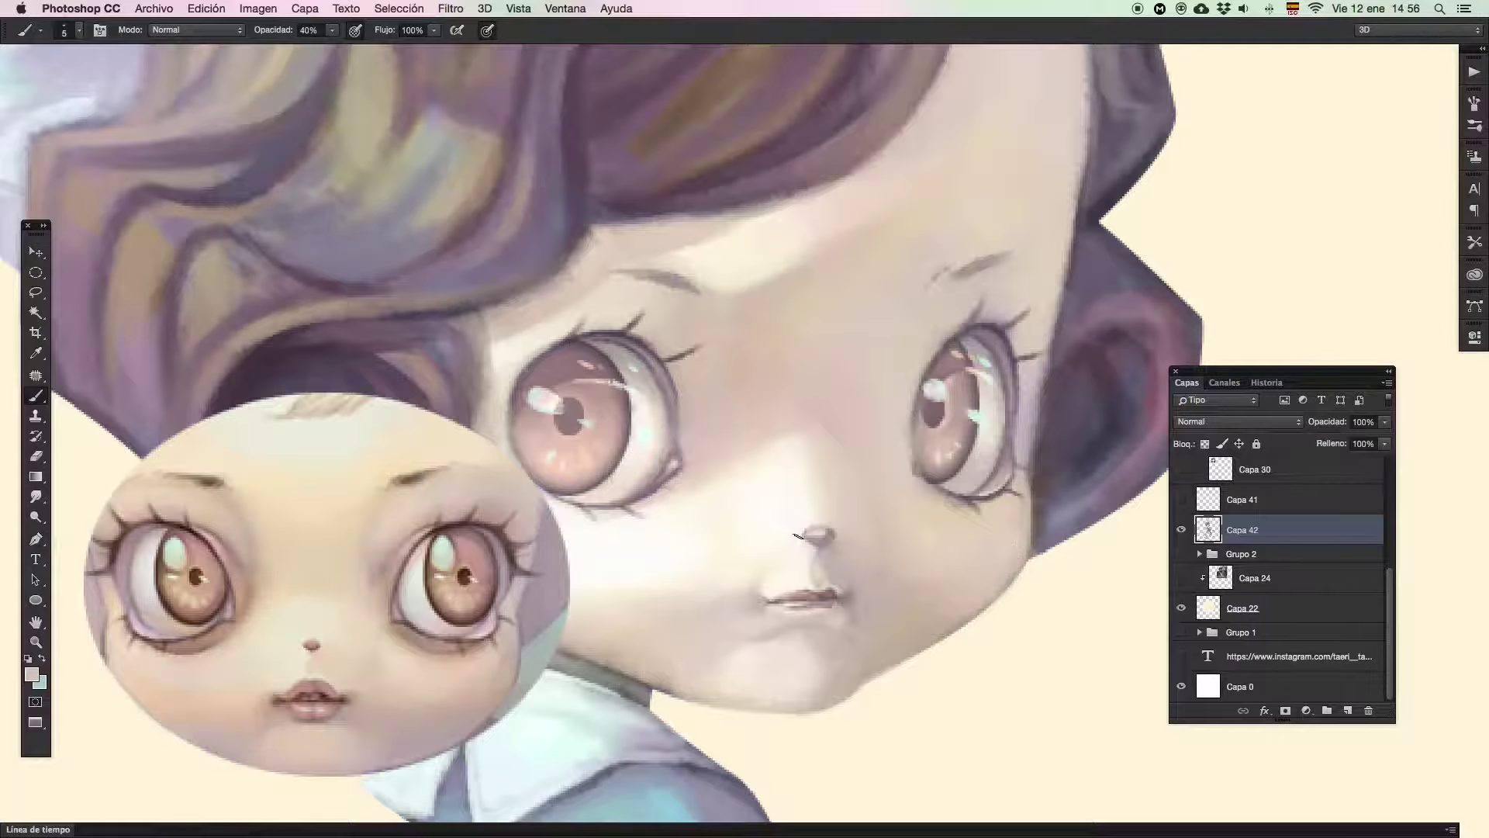
{"action": "left_click", "coordinate": [805, 524], "text": "alt"}
Smooth the right jaw and the shading beside the nose with sampled skin tones, enlarging the brush to 11
{"action": "key", "text": "z"}
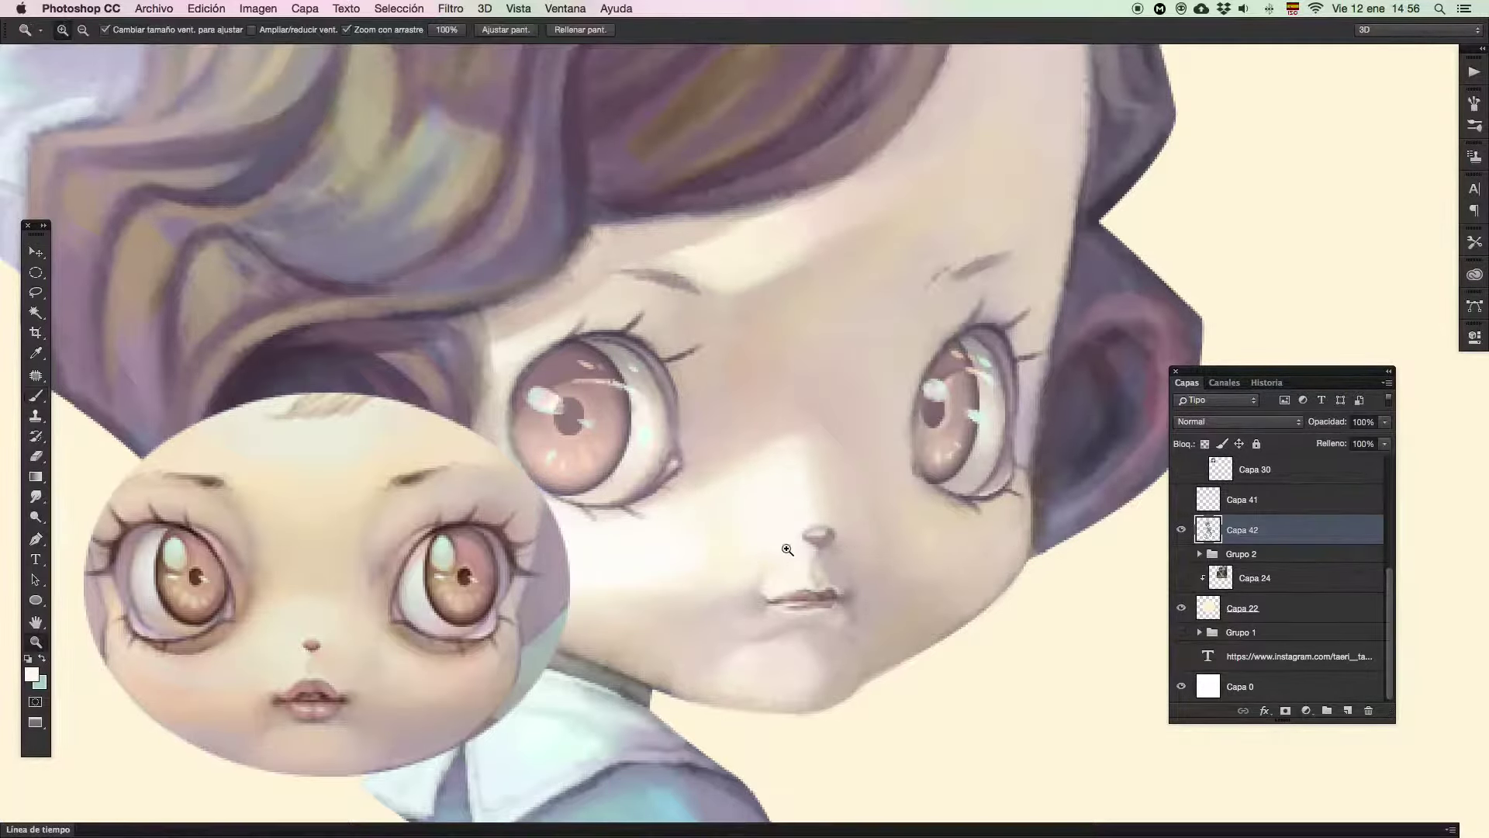
{"action": "left_click", "coordinate": [784, 552], "text": "alt"}
{"action": "left_click_drag", "start_coordinate": [739, 545], "coordinate": [786, 573]}
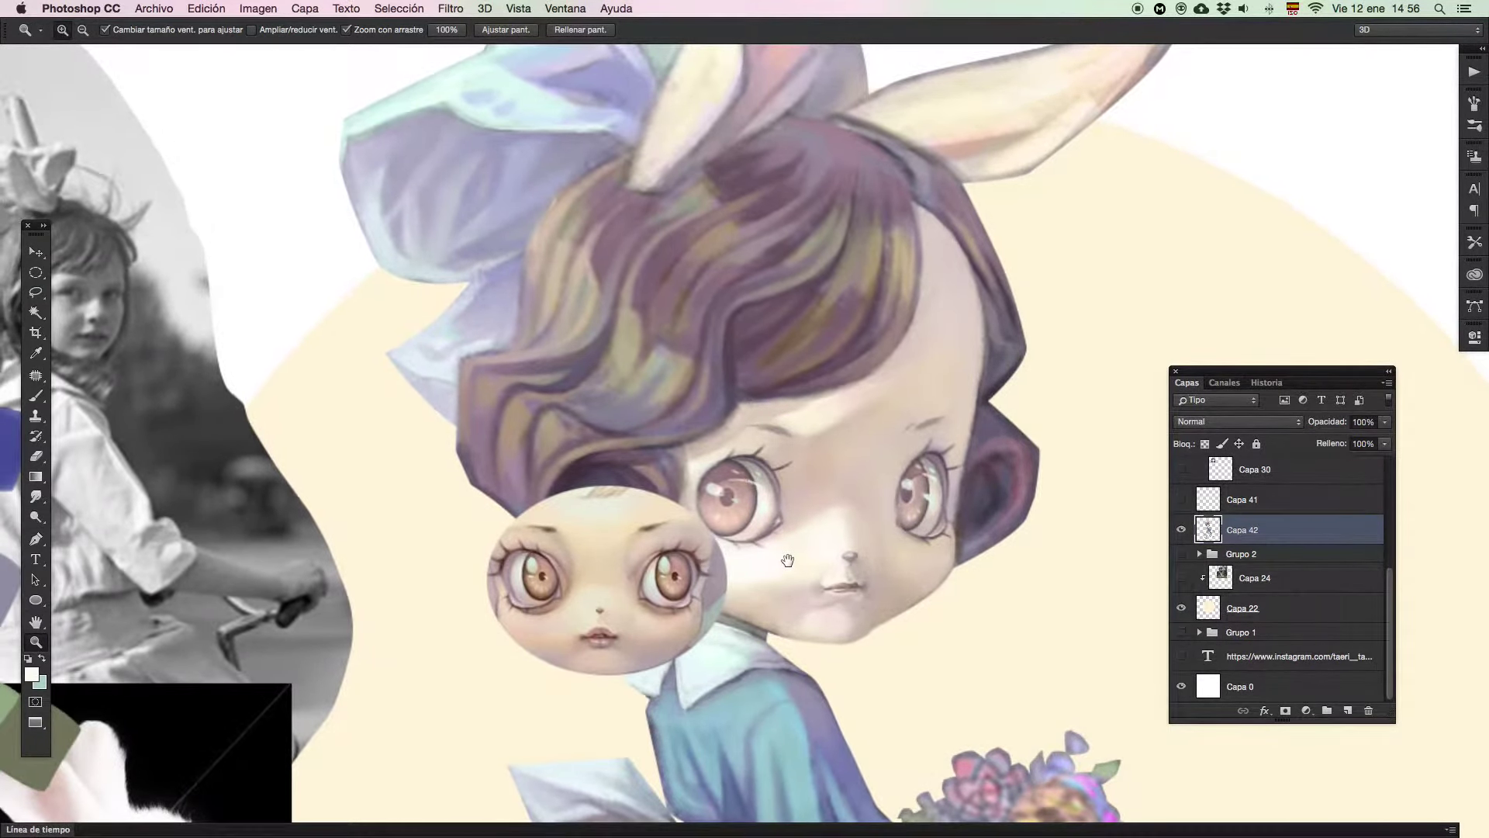
{"action": "left_click_drag", "start_coordinate": [816, 543], "coordinate": [848, 580]}
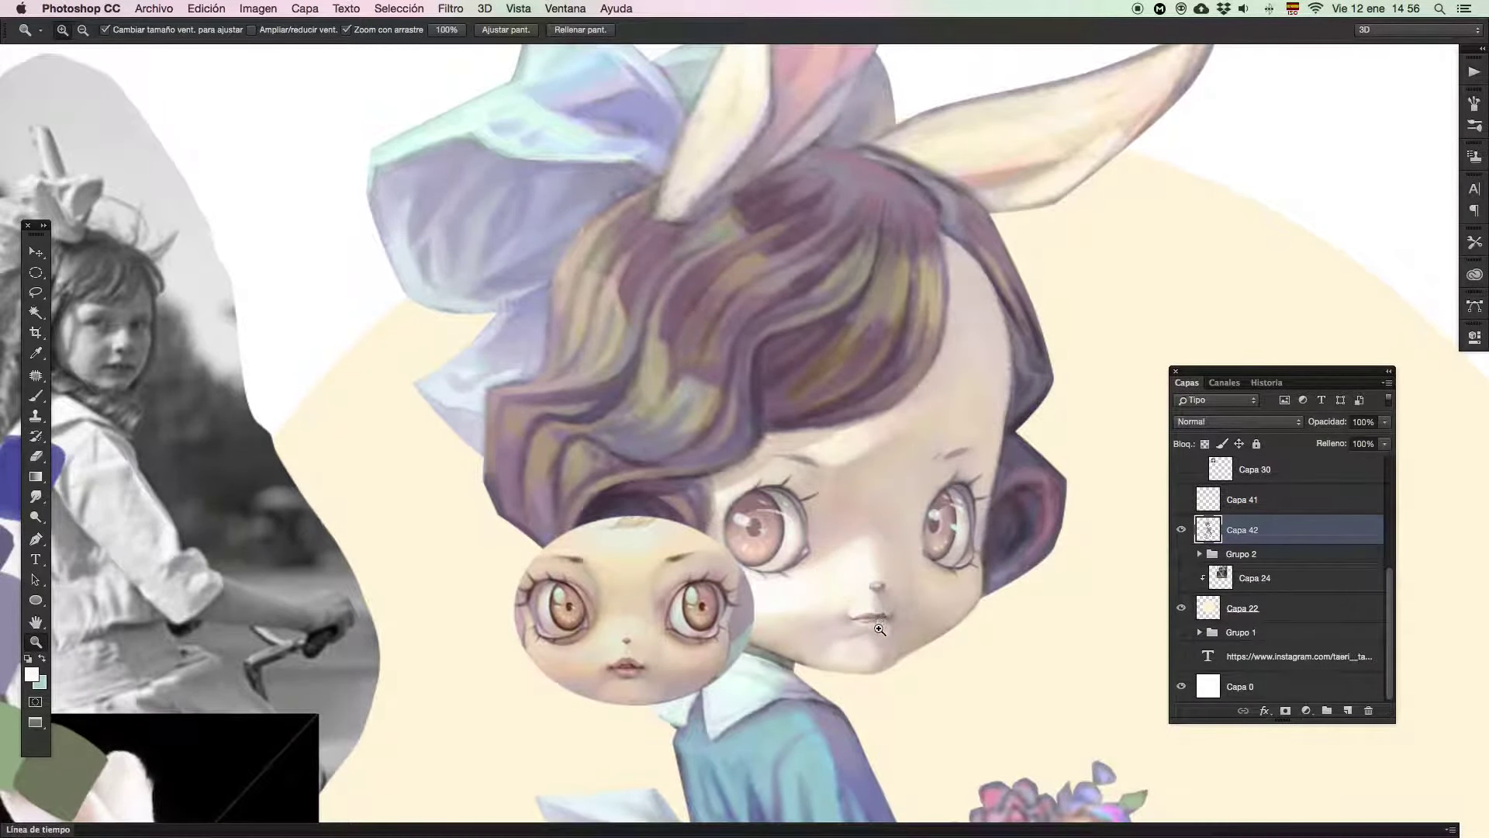
{"action": "left_click", "coordinate": [900, 656]}
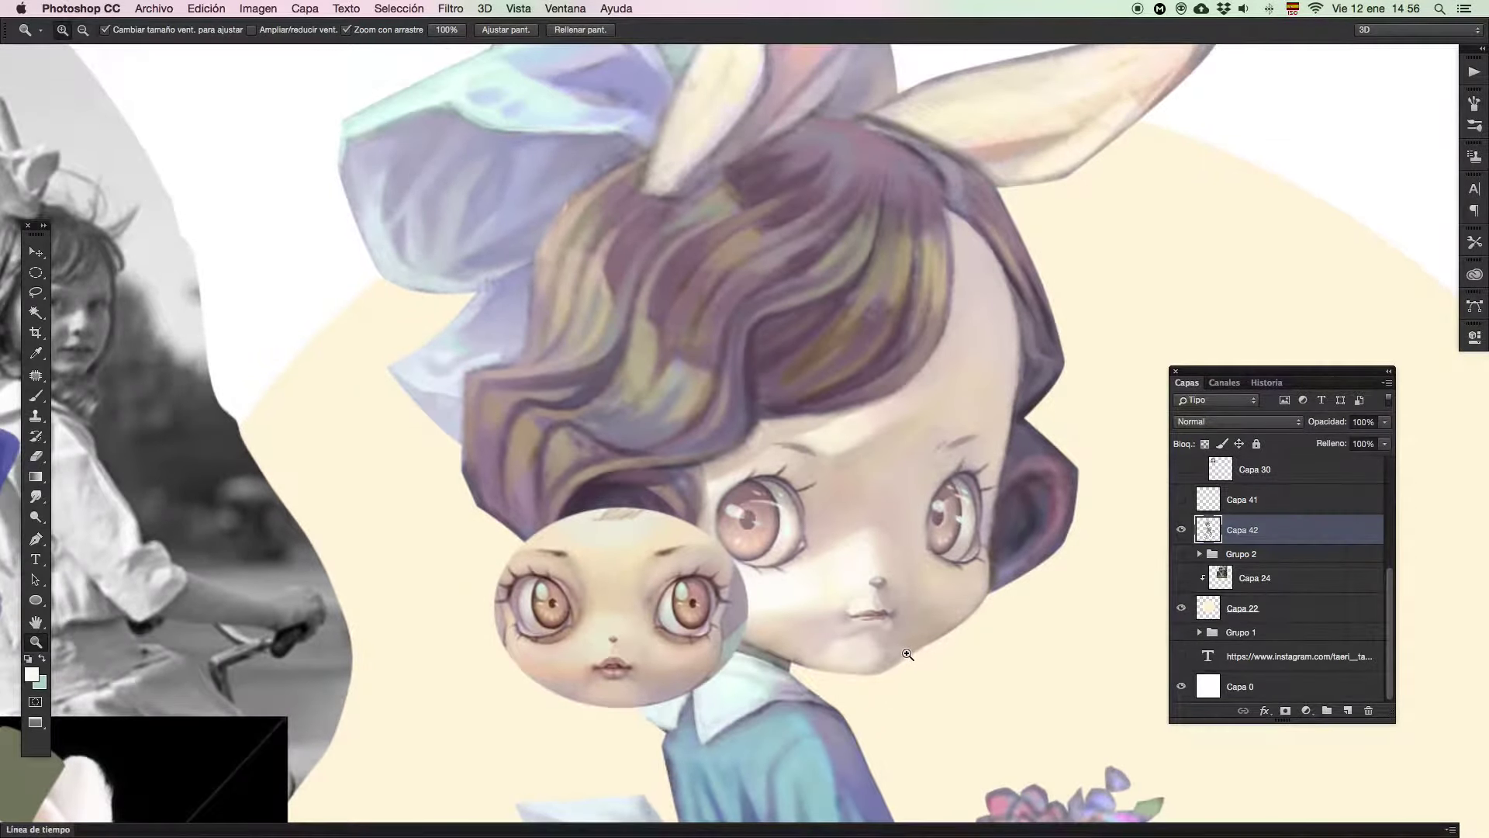
{"action": "left_click_drag", "start_coordinate": [911, 654], "coordinate": [907, 657]}
{"action": "key", "text": "b"}
{"action": "left_click", "coordinate": [916, 650], "text": "alt"}
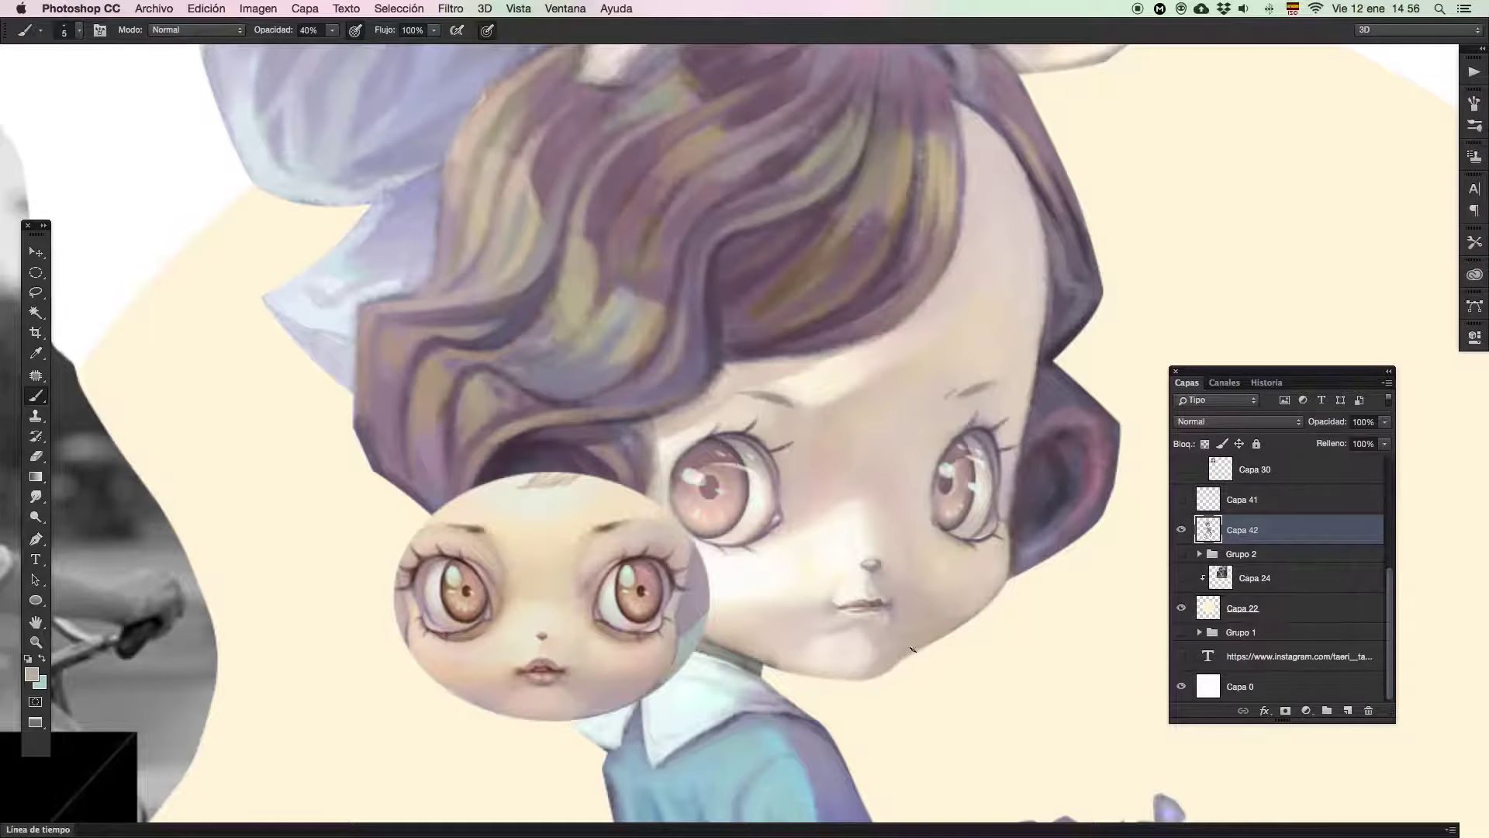
{"action": "left_click_drag", "start_coordinate": [898, 655], "coordinate": [891, 637]}
{"action": "left_click_drag", "start_coordinate": [799, 554], "coordinate": [789, 559]}
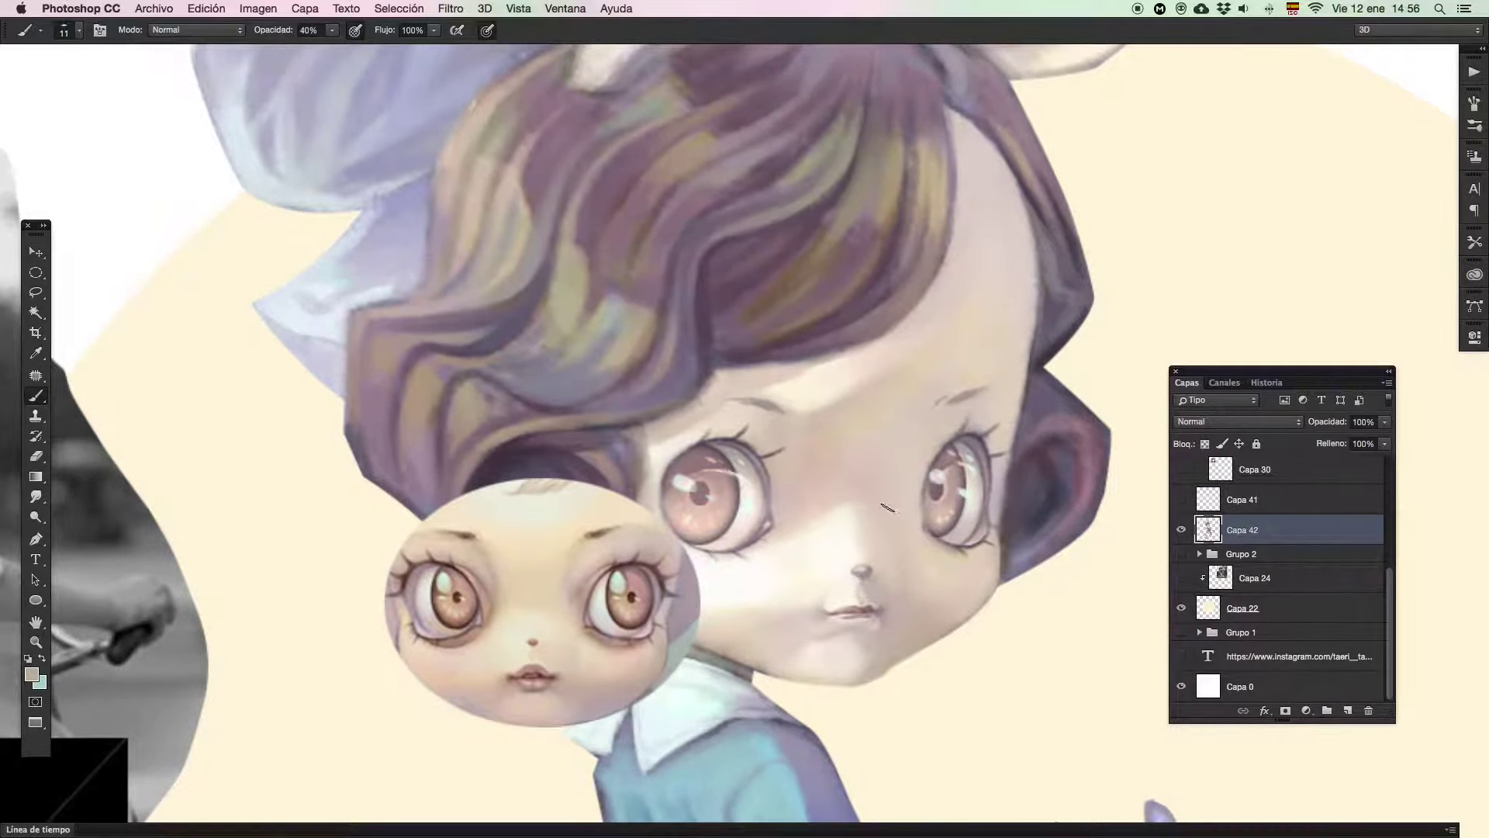
{"action": "key", "text": "z"}
{"action": "left_click_drag", "start_coordinate": [875, 523], "coordinate": [809, 555]}
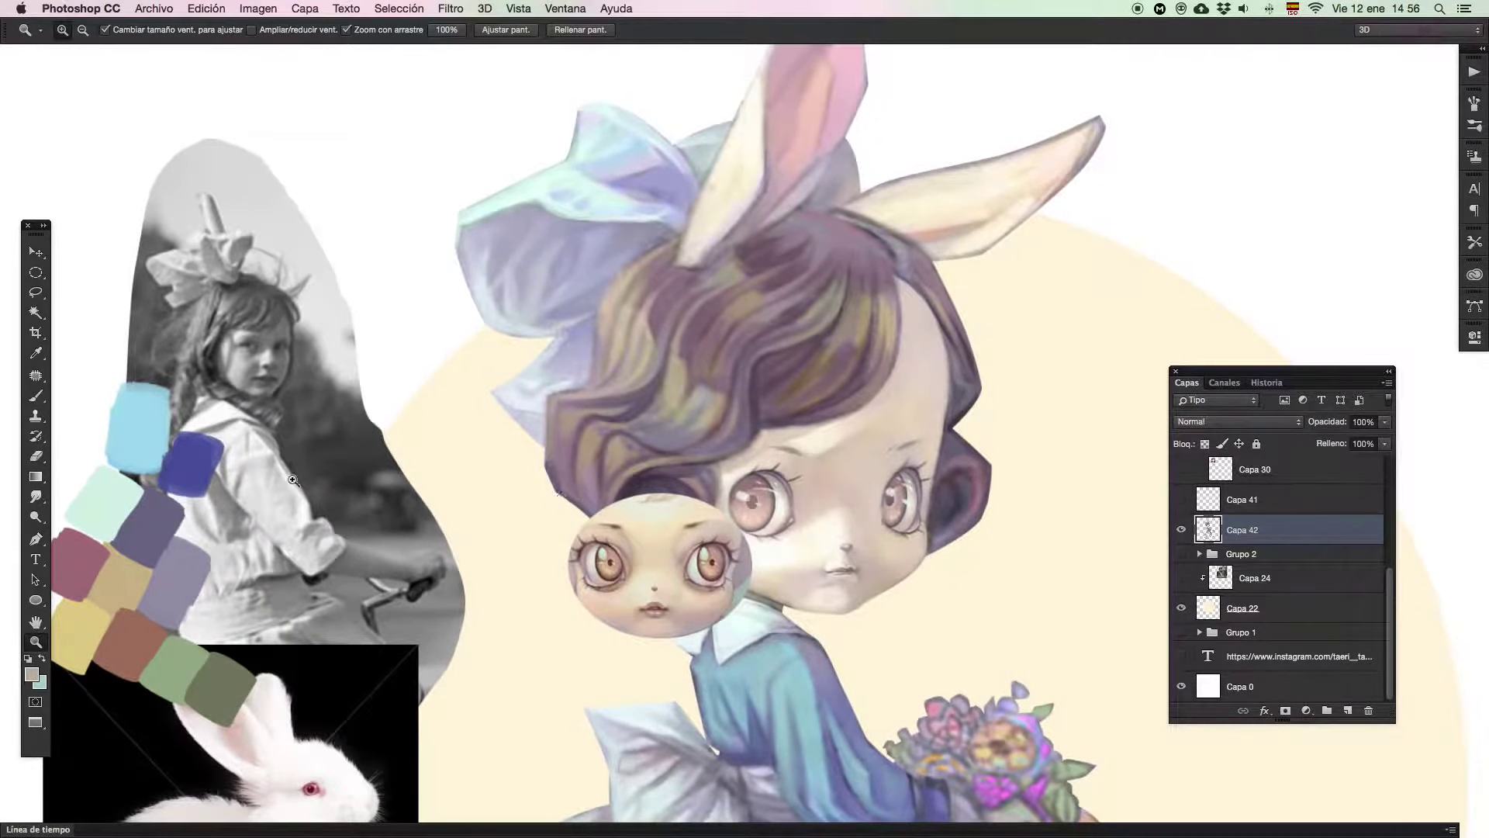
{"action": "left_click", "coordinate": [35, 251]}
{"action": "left_click", "coordinate": [630, 559], "text": "super"}
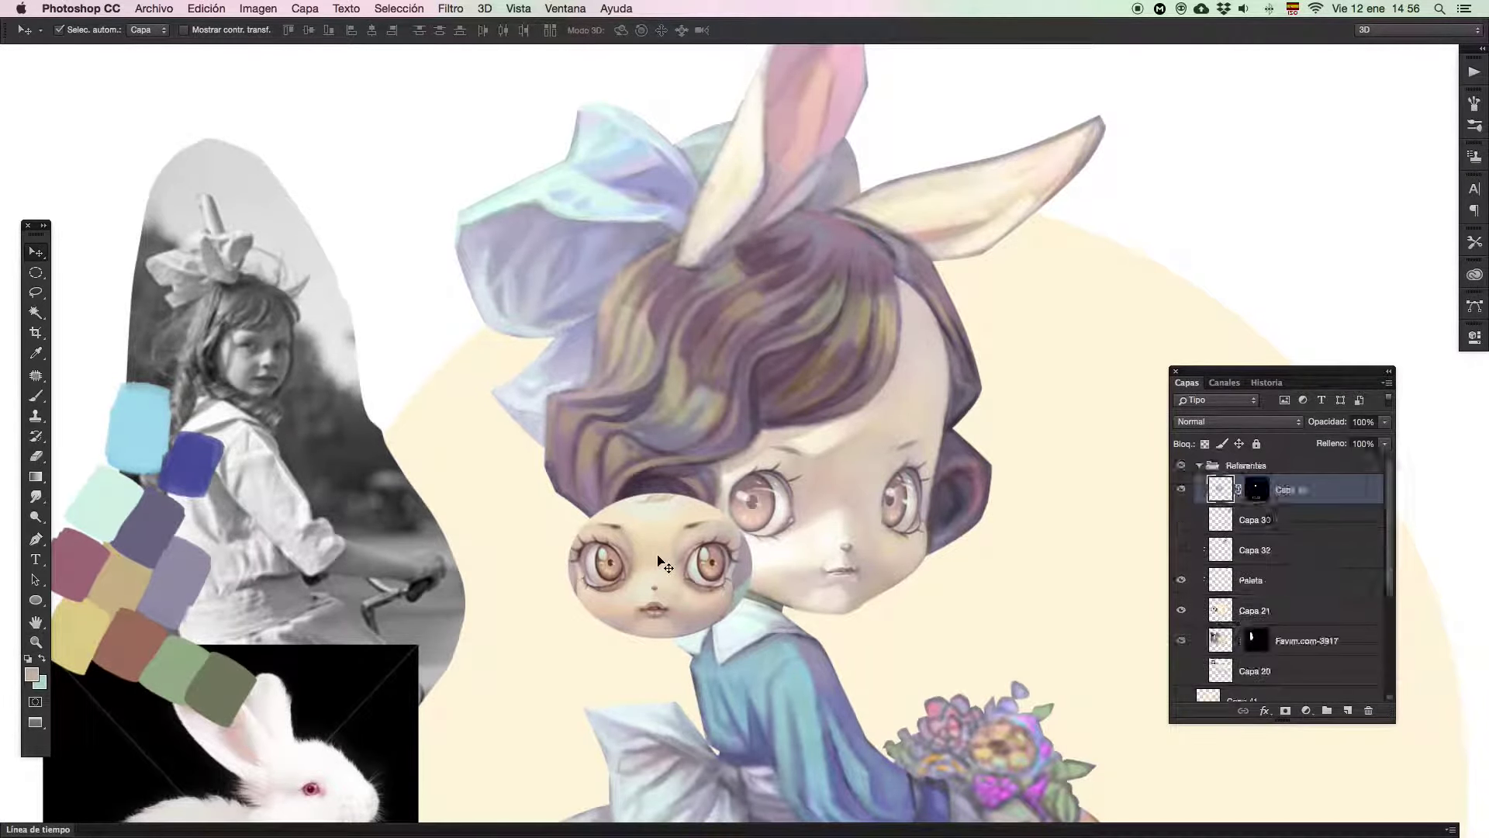
{"action": "key", "text": "Delete"}
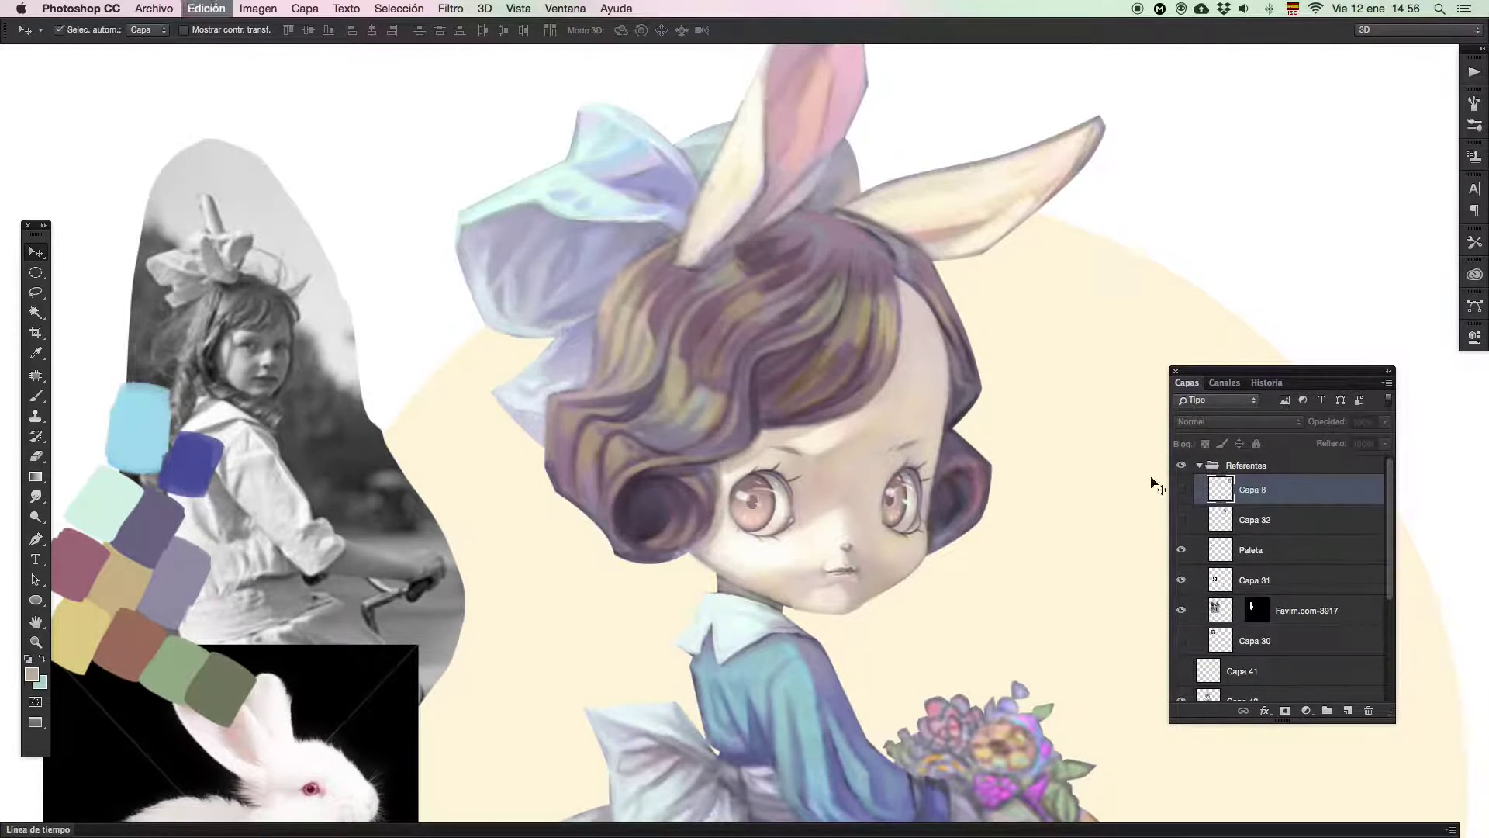
{"action": "key", "text": "super+z"}
Hide the reference face layer Capa 33 and toggle the visibility of the Referentes group off and on
{"action": "left_click", "coordinate": [1181, 489]}
{"action": "left_click", "coordinate": [1190, 467]}
{"action": "left_click", "coordinate": [1182, 466]}
{"action": "left_click", "coordinate": [1181, 466]}
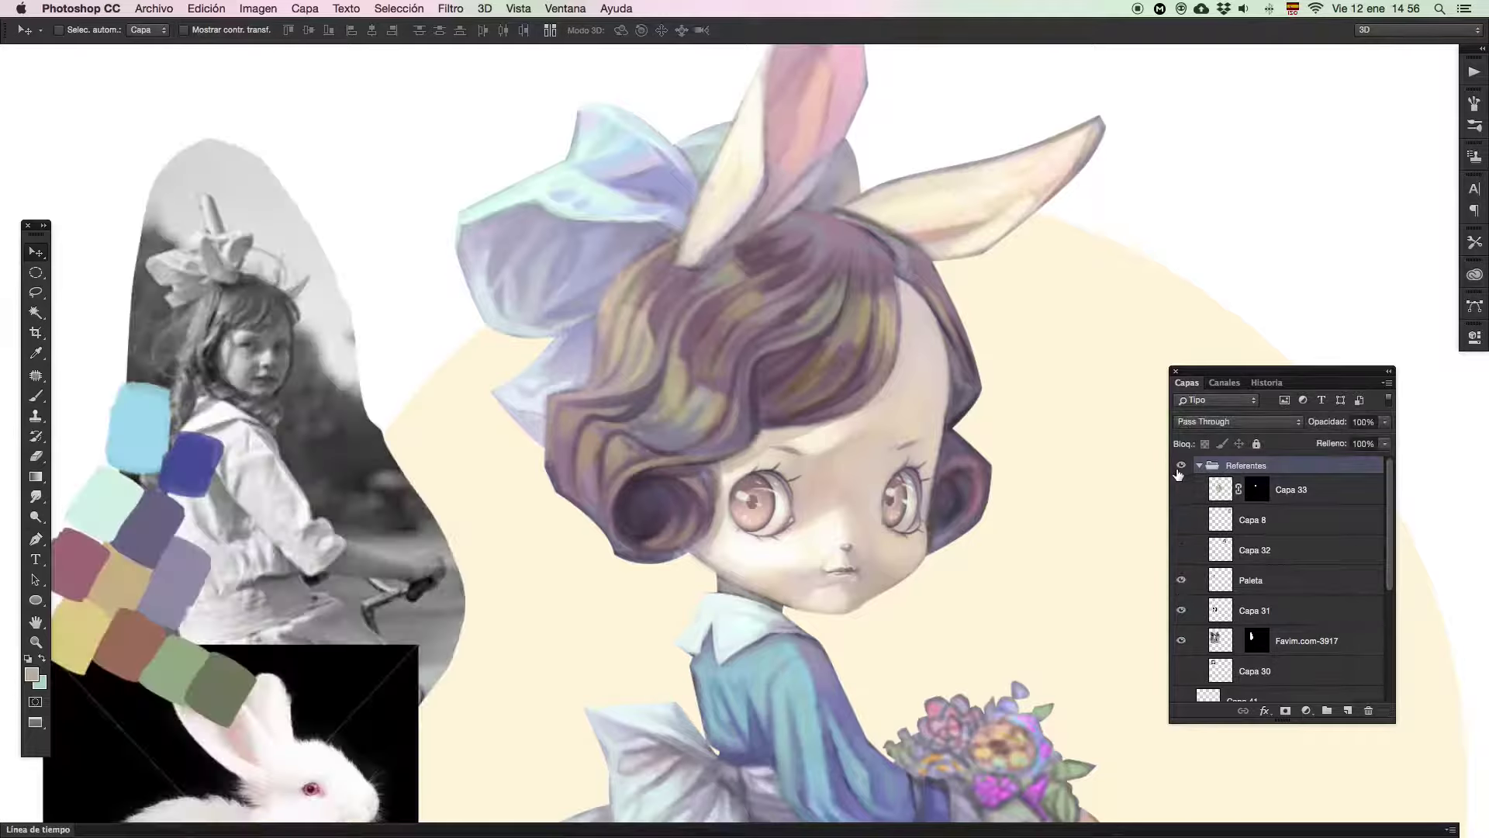
Hide and collapse the Referentes group, check Capa 42 by toggling its visibility, and make it the active layer
{"action": "left_click", "coordinate": [1181, 466]}
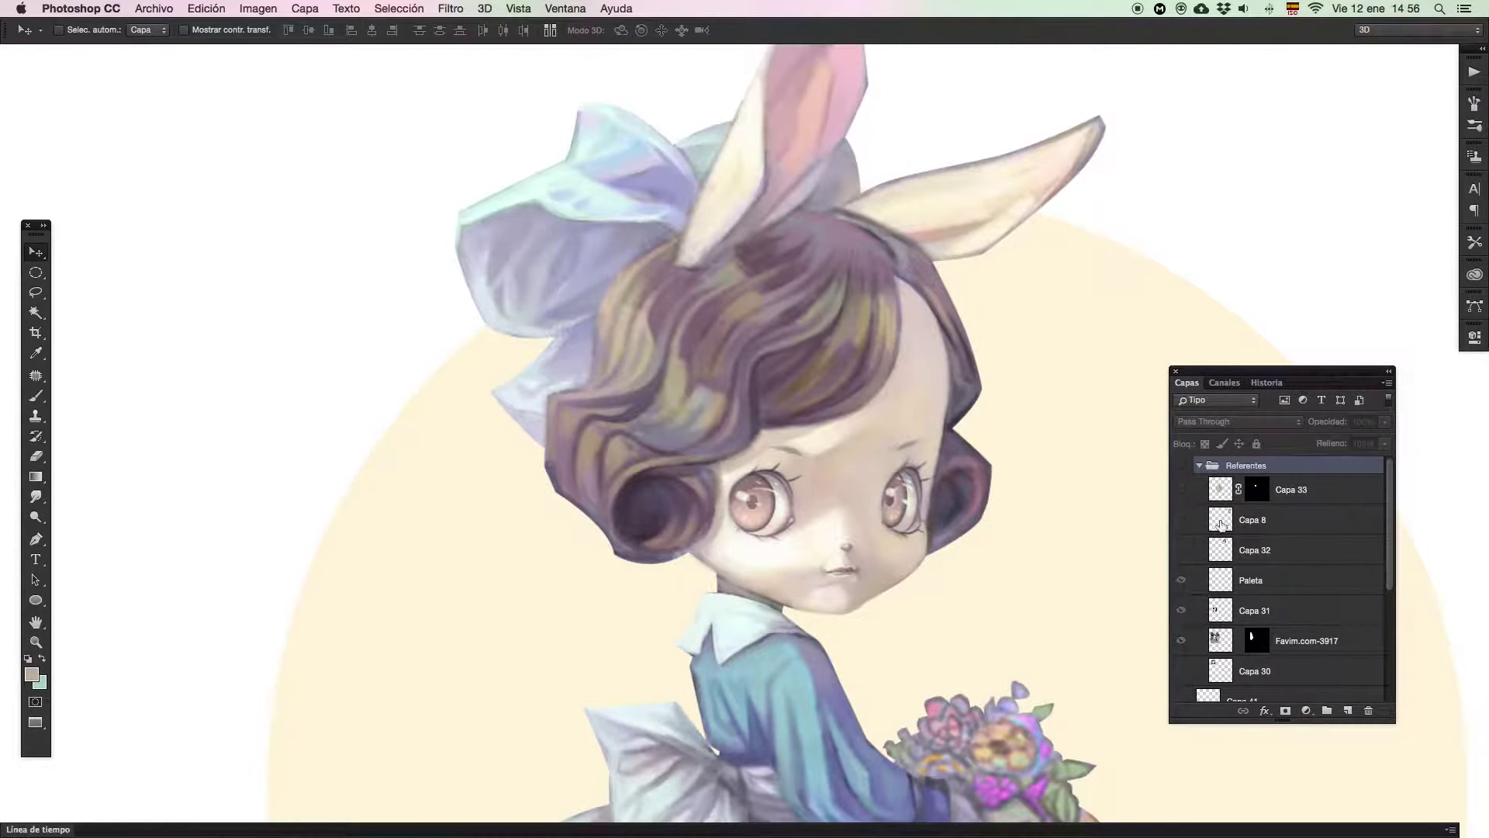
{"action": "left_click", "coordinate": [1200, 467]}
{"action": "left_click", "coordinate": [1182, 519]}
{"action": "left_click", "coordinate": [1182, 519]}
{"action": "left_click", "coordinate": [1212, 521]}
Smooth the left cheek and jaw beside the mouth with sampled pale skin tones, enlarging the brush to 20
{"action": "key", "text": "z"}
{"action": "left_click_drag", "start_coordinate": [971, 574], "coordinate": [914, 632]}
{"action": "left_click_drag", "start_coordinate": [913, 638], "coordinate": [844, 553]}
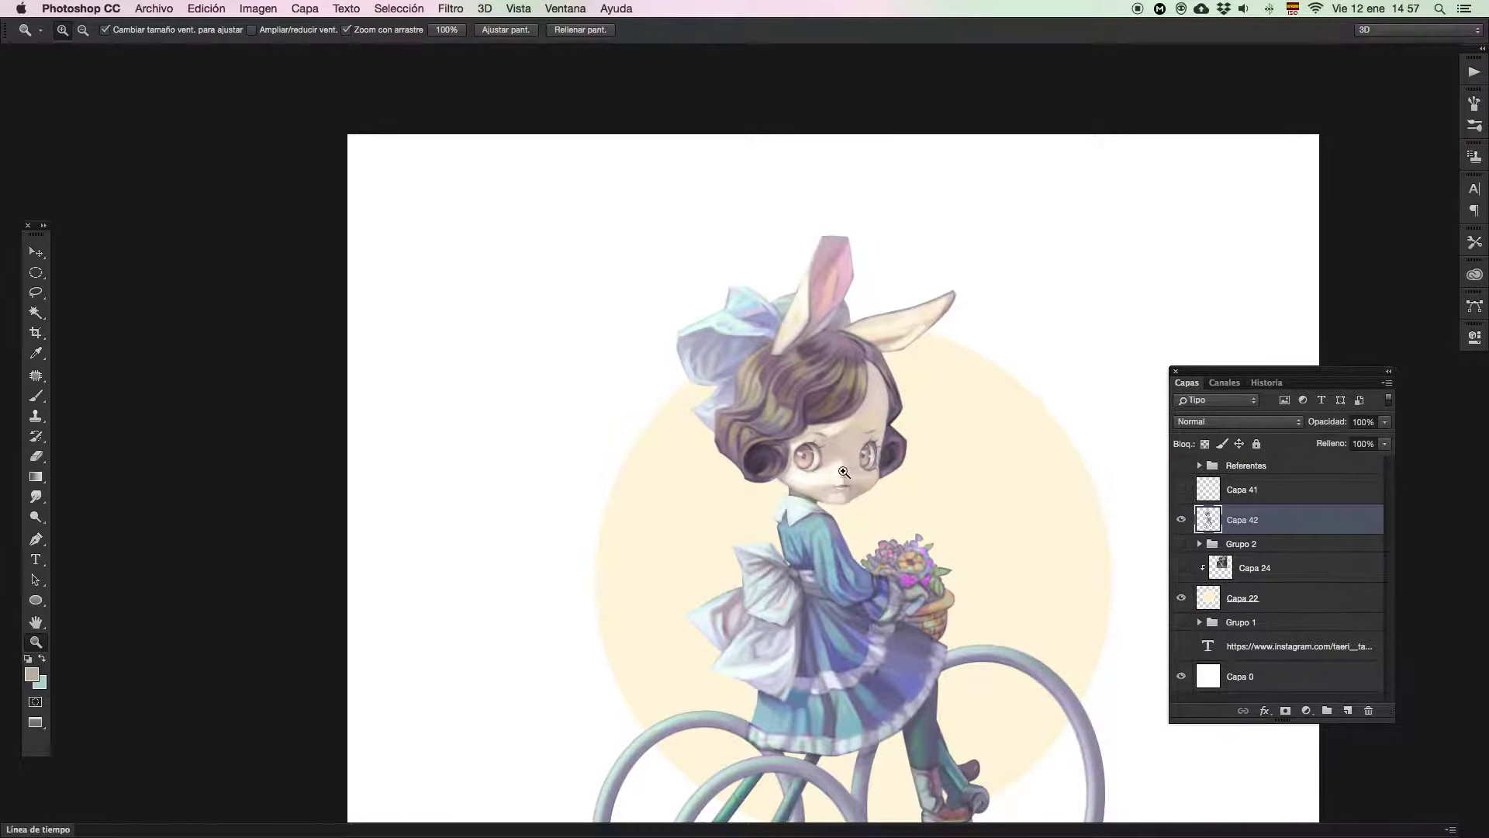
{"action": "left_click_drag", "start_coordinate": [846, 472], "coordinate": [897, 463]}
{"action": "key", "text": "b"}
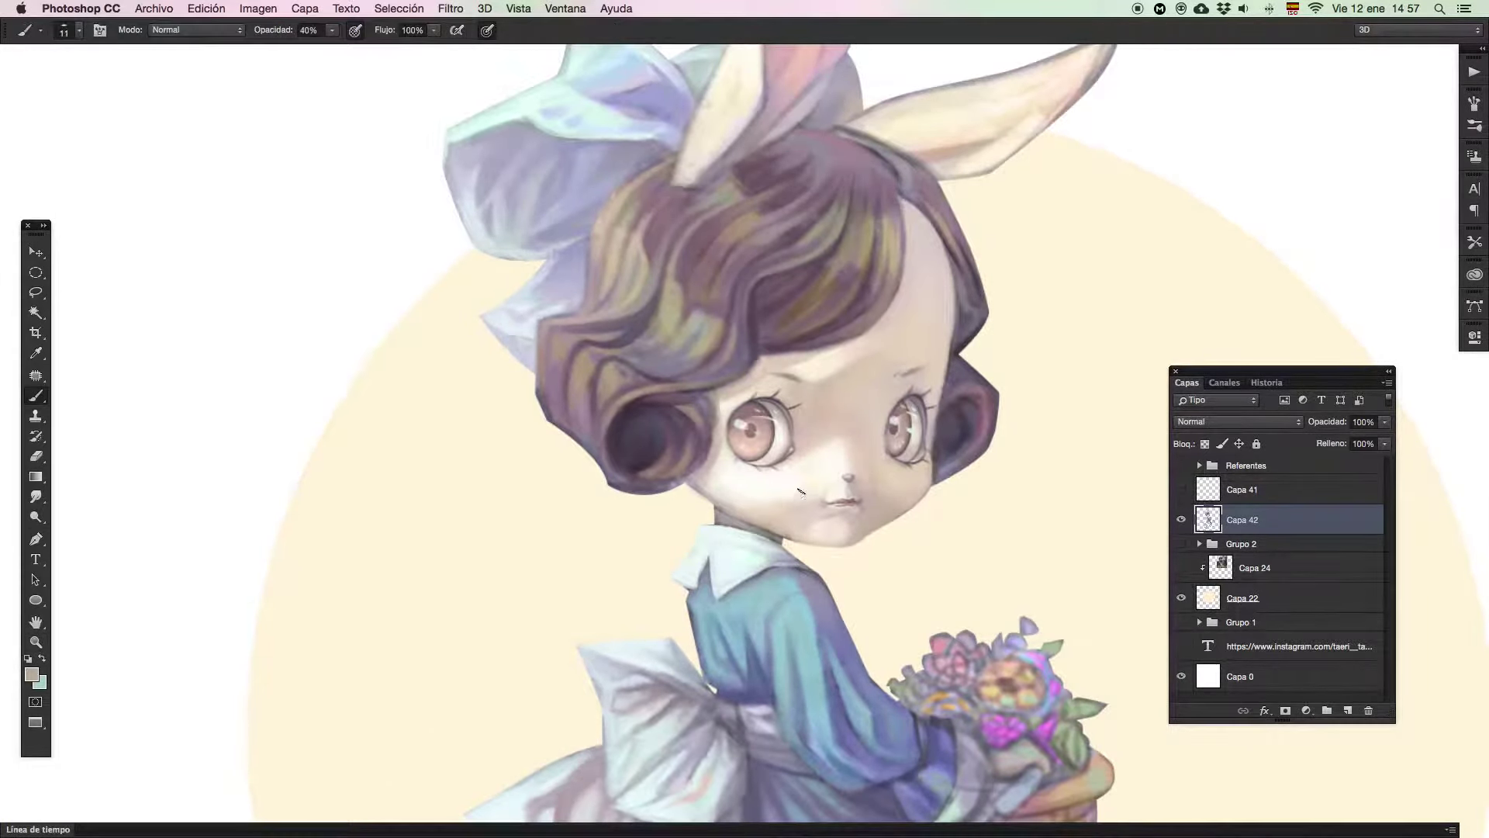
{"action": "left_click", "coordinate": [817, 494], "text": "alt"}
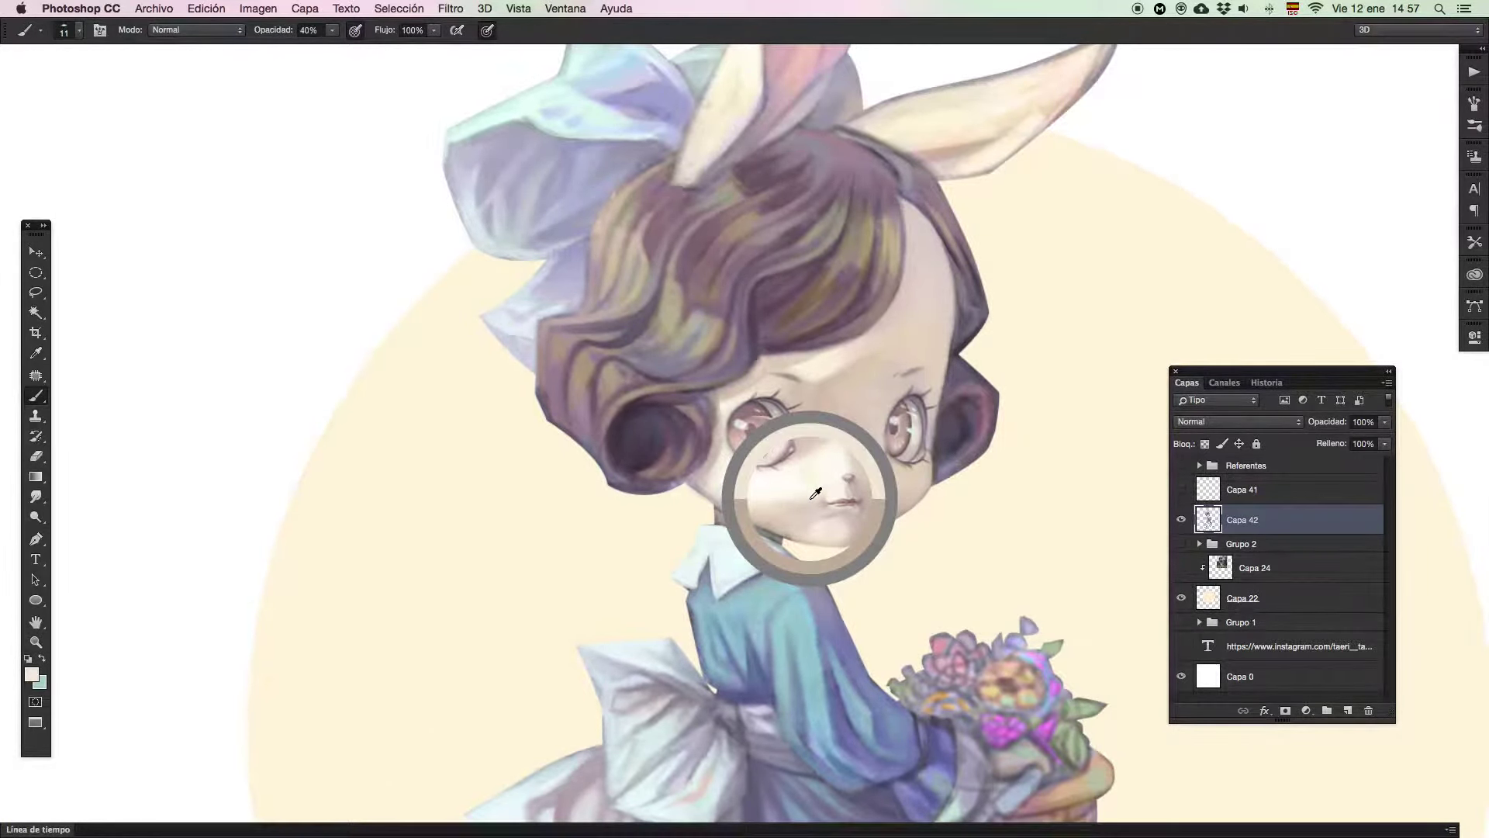
{"action": "left_click_drag", "start_coordinate": [806, 496], "coordinate": [812, 503]}
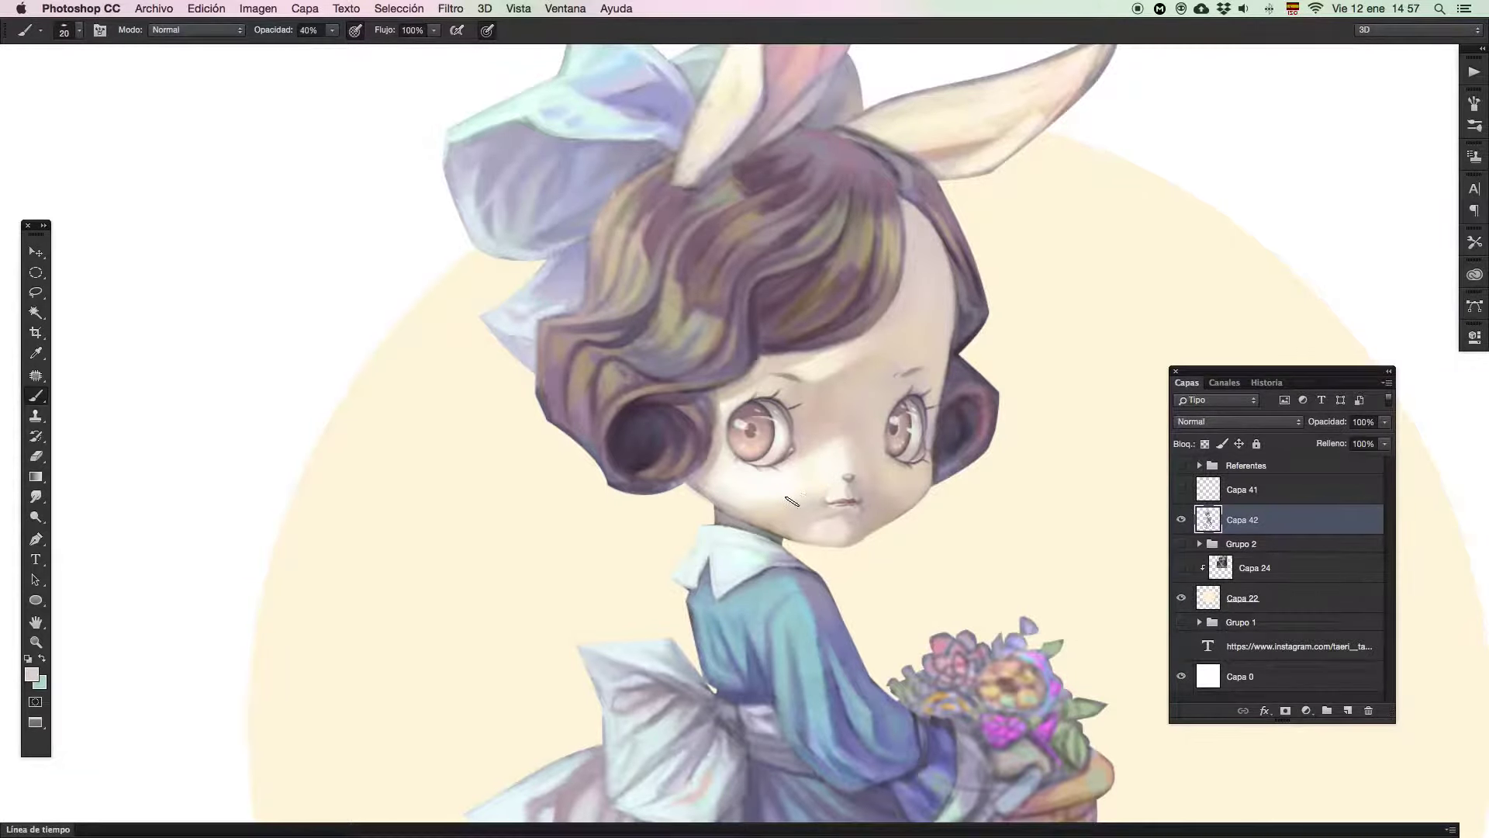
{"action": "left_click", "coordinate": [813, 489], "text": "alt"}
Shade the dark inner hollow of the left hair curl with dark and mauve tones sampled from it
{"action": "key", "text": "z"}
{"action": "left_click_drag", "start_coordinate": [874, 517], "coordinate": [834, 522]}
{"action": "left_click_drag", "start_coordinate": [743, 474], "coordinate": [837, 477]}
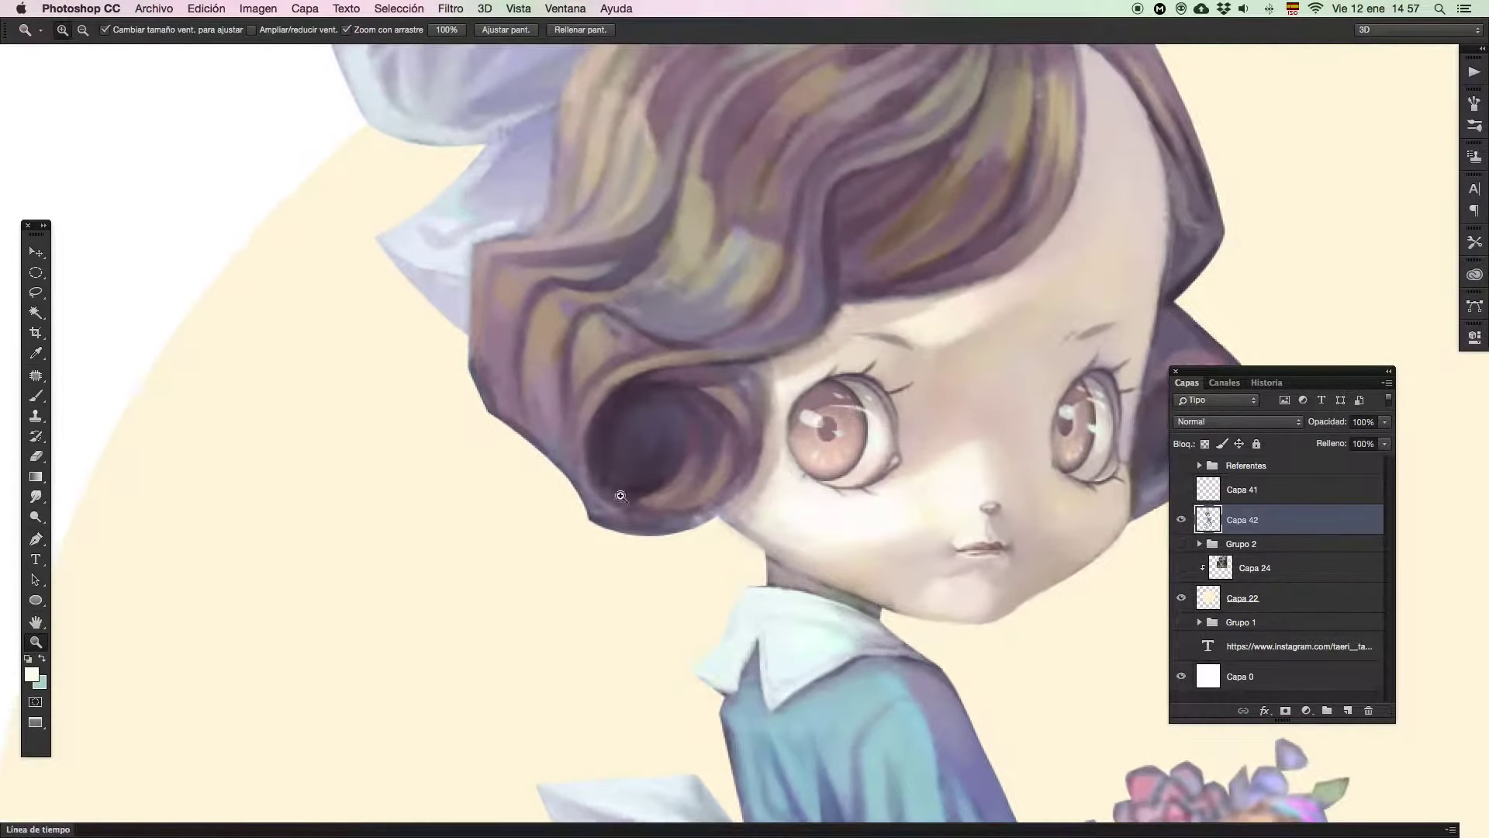
{"action": "key", "text": "b"}
{"action": "left_click", "coordinate": [644, 392], "text": "alt"}
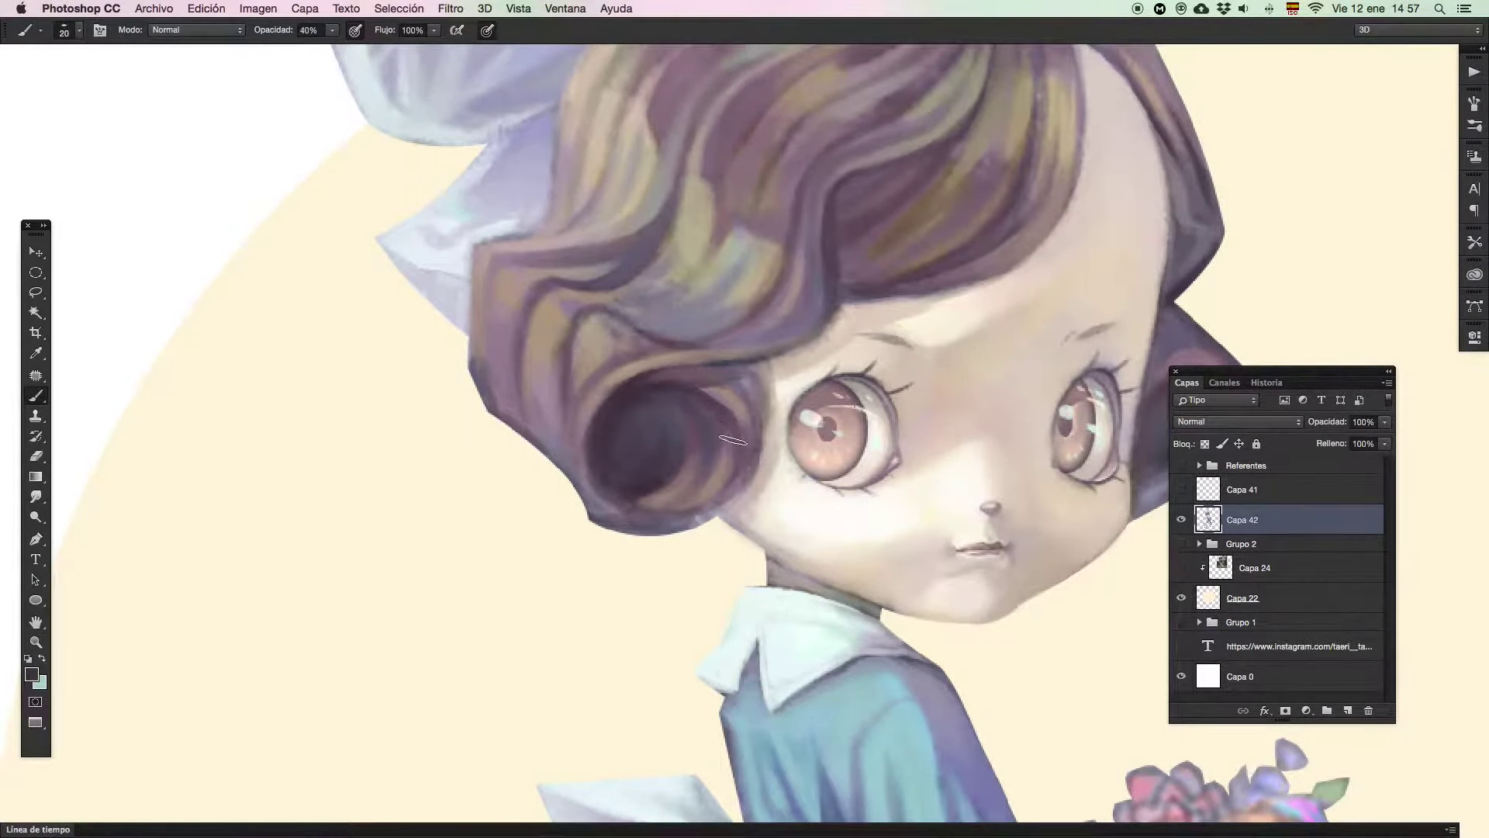
{"action": "left_click", "coordinate": [718, 396], "text": "alt"}
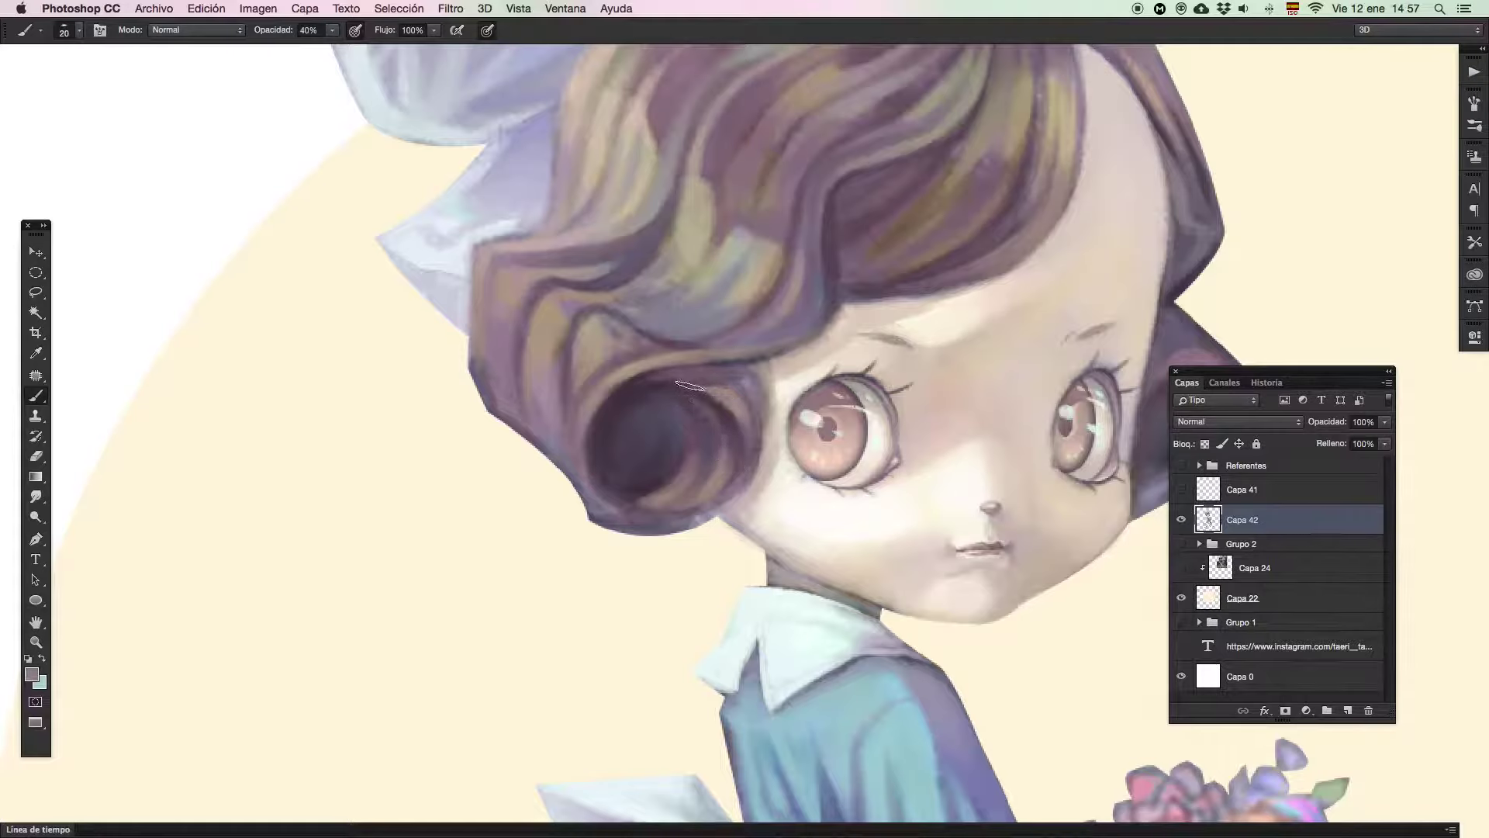
Refine the upper rim of the left curl with sampled purple-grey tones, reducing the brush to 13
{"action": "left_click", "coordinate": [720, 373], "text": "alt"}
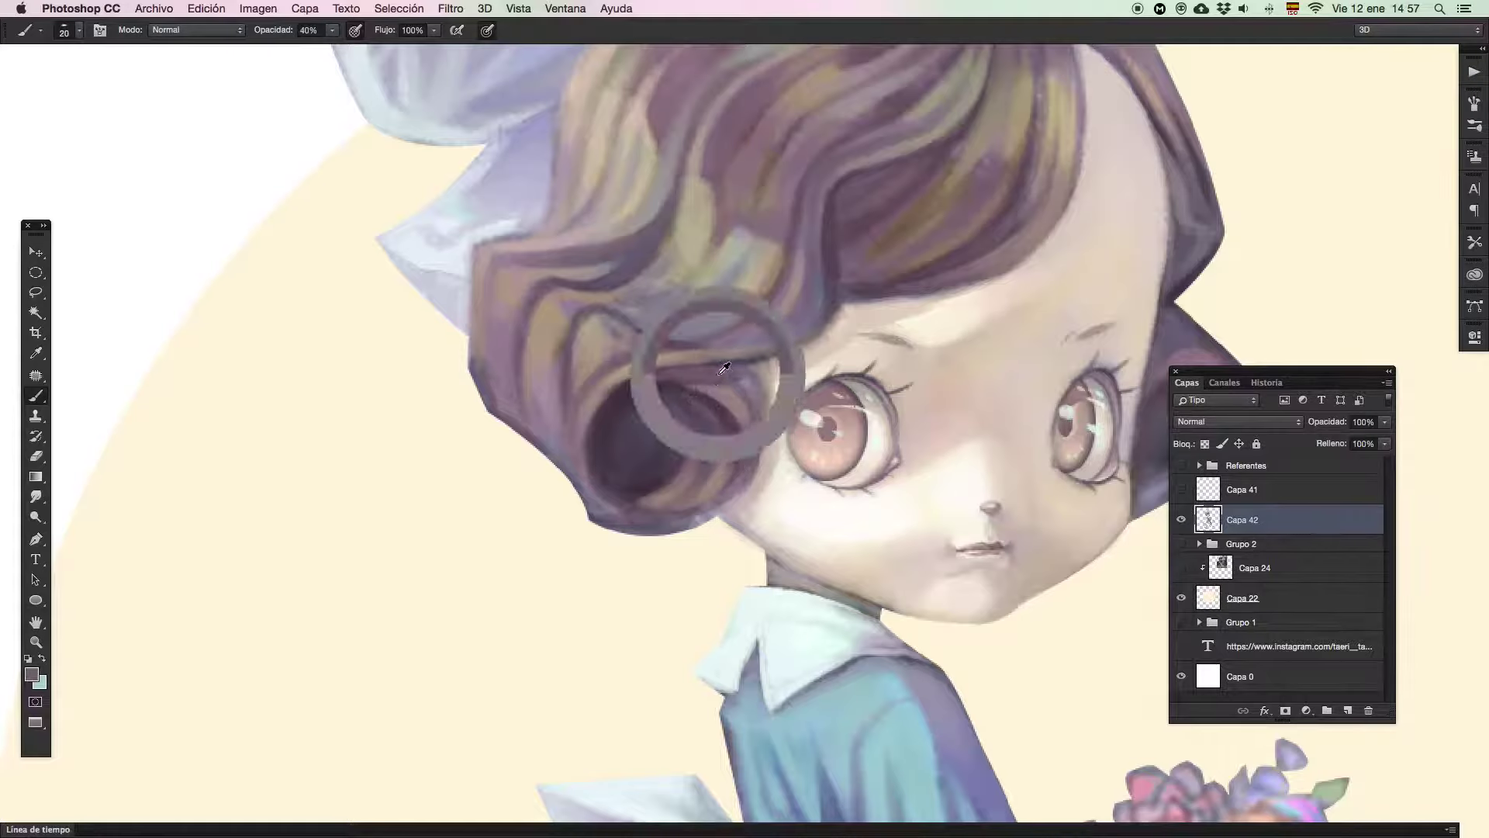
{"action": "left_click", "coordinate": [720, 366], "text": "alt"}
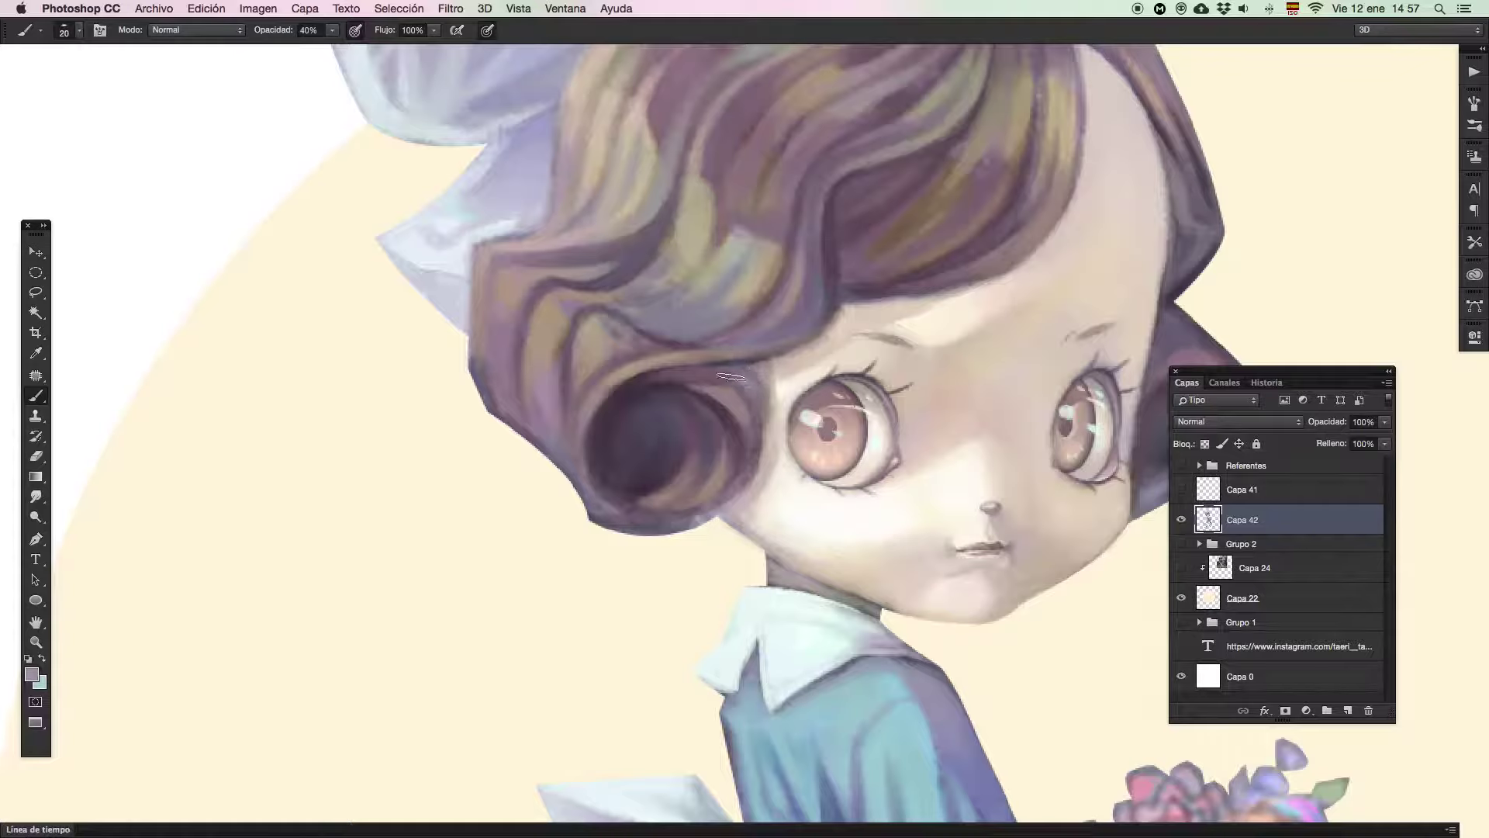
{"action": "left_click", "coordinate": [707, 375], "text": "alt"}
{"action": "mouse_move", "coordinate": [719, 365]}
{"action": "left_mouse_down"}
{"action": "mouse_move", "coordinate": [751, 405]}
{"action": "mouse_move", "coordinate": [709, 368]}
{"action": "mouse_move", "coordinate": [624, 396]}
{"action": "left_mouse_up"}
{"action": "left_click", "coordinate": [642, 382], "text": "alt"}
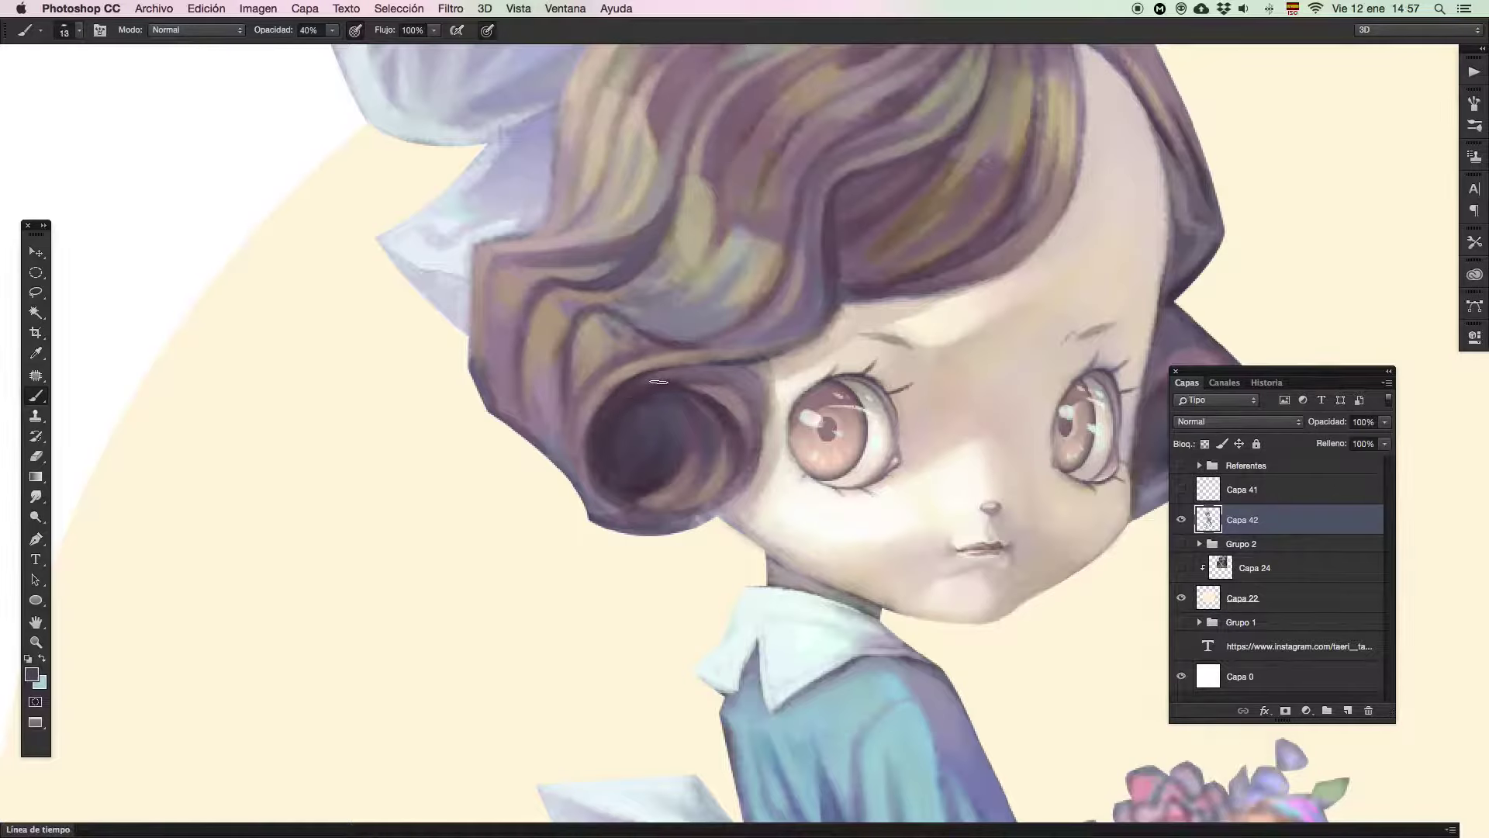
{"action": "left_click", "coordinate": [652, 397], "text": "alt"}
Soften the reddish rim of the right hair curl and repaint its edges with mauve and dark purple tones sampled there
{"action": "key", "text": "z"}
{"action": "left_click_drag", "start_coordinate": [751, 451], "coordinate": [646, 509]}
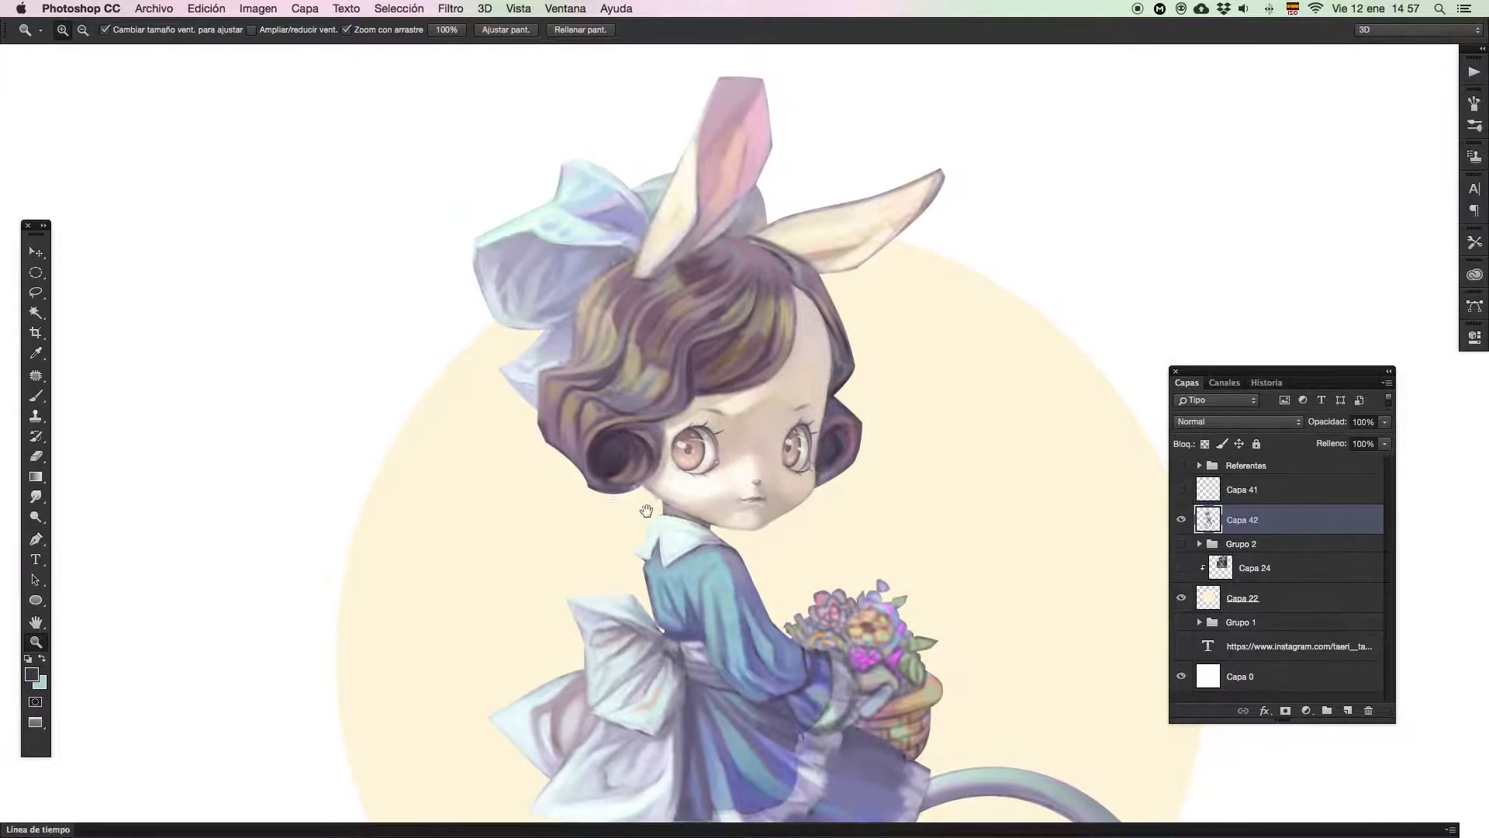
{"action": "left_click", "coordinate": [860, 429]}
{"action": "key", "text": "b"}
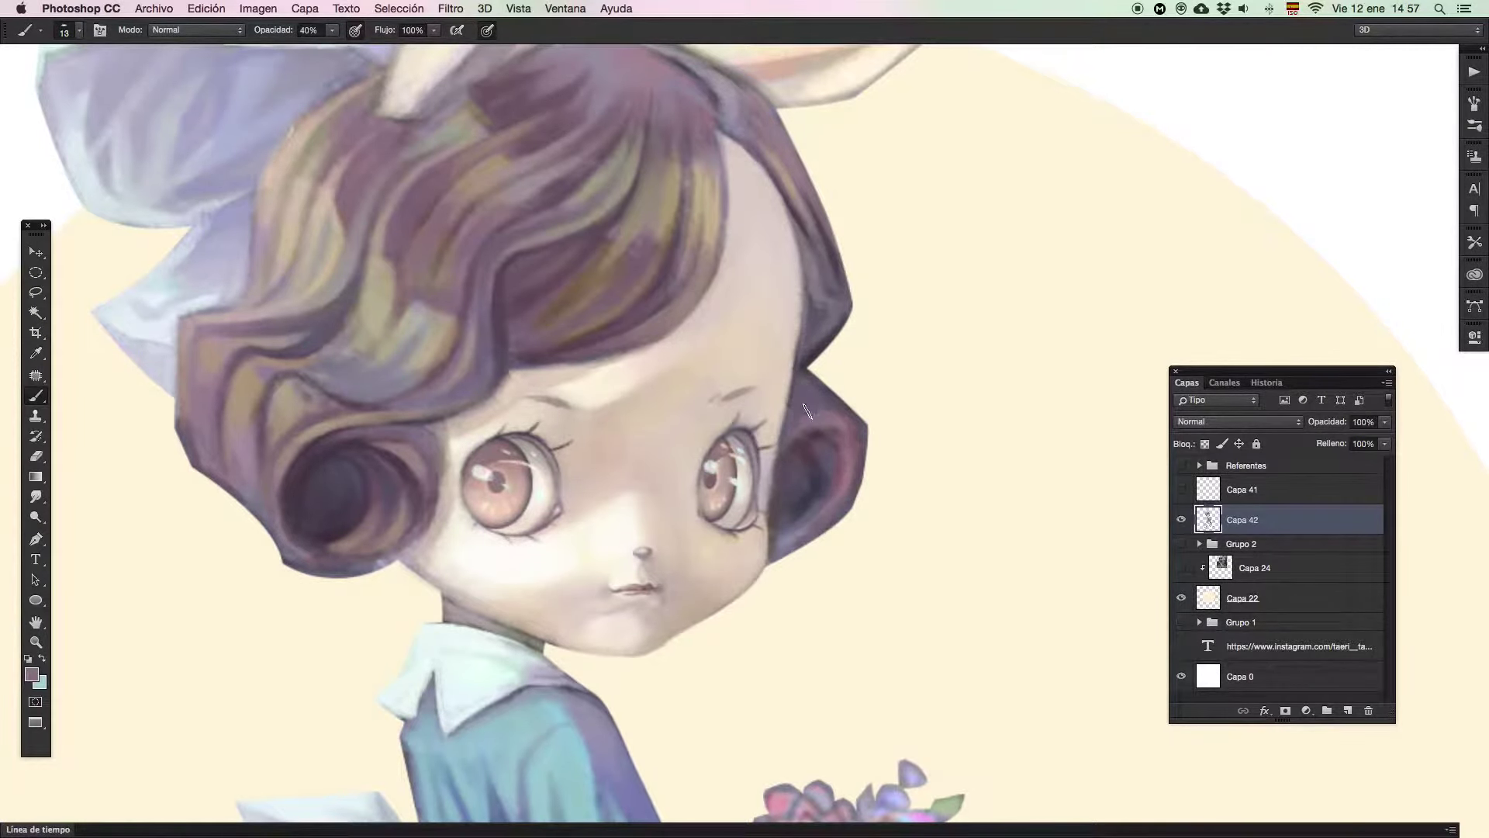
{"action": "left_click_drag", "start_coordinate": [861, 495], "coordinate": [858, 425]}
{"action": "left_click", "coordinate": [848, 456], "text": "alt"}
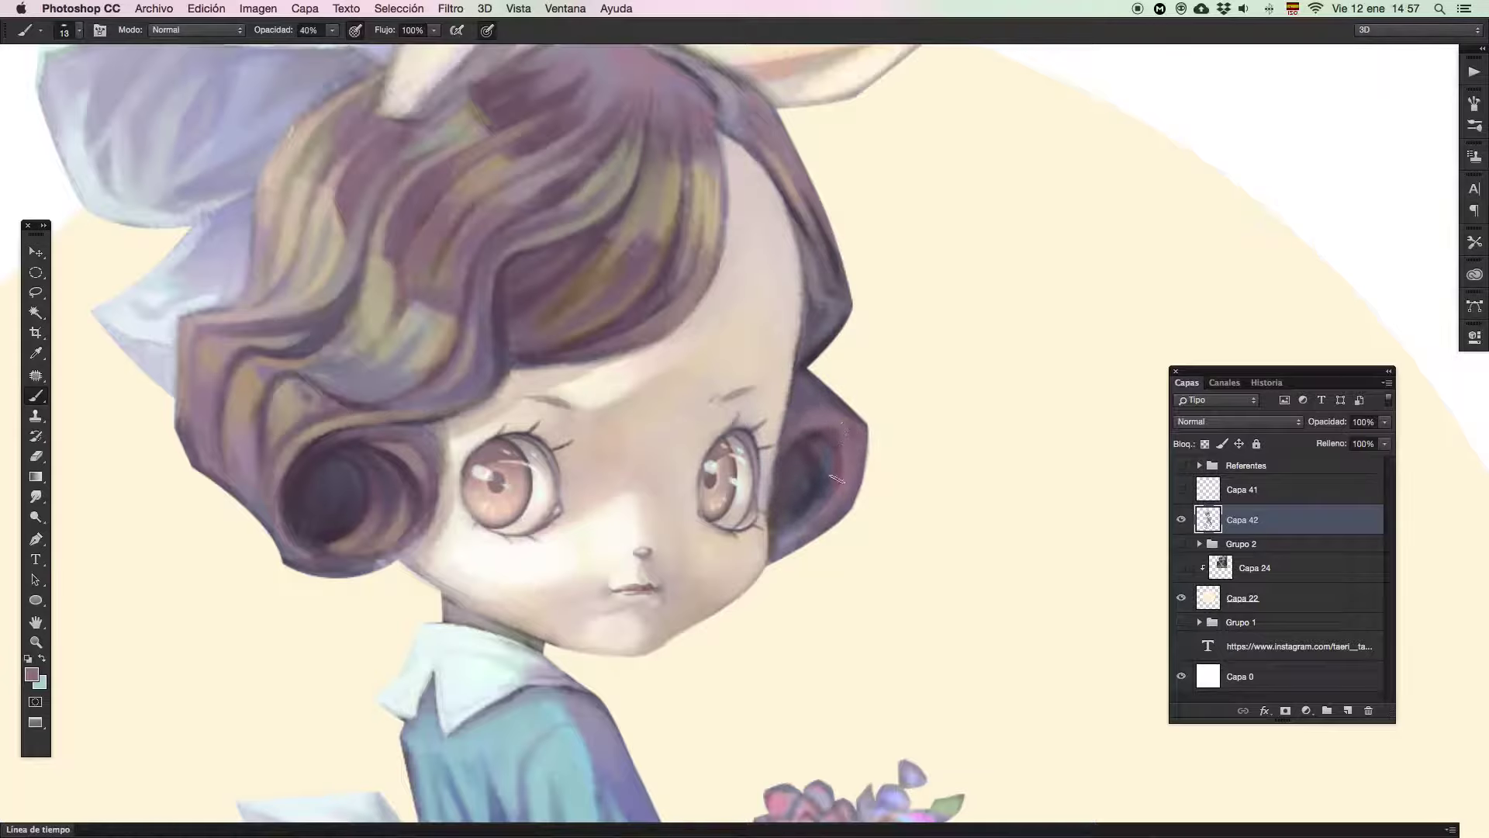
{"action": "left_click", "coordinate": [860, 431], "text": "alt"}
{"action": "left_click", "coordinate": [827, 457], "text": "alt"}
{"action": "left_click", "coordinate": [771, 549], "text": "alt"}
Shade the hair strand right of the forehead with sampled dark tones and lock the transparent pixels of Capa 42
{"action": "scroll", "coordinate": [820, 388], "scroll_direction": "up", "scroll_amount": 5}
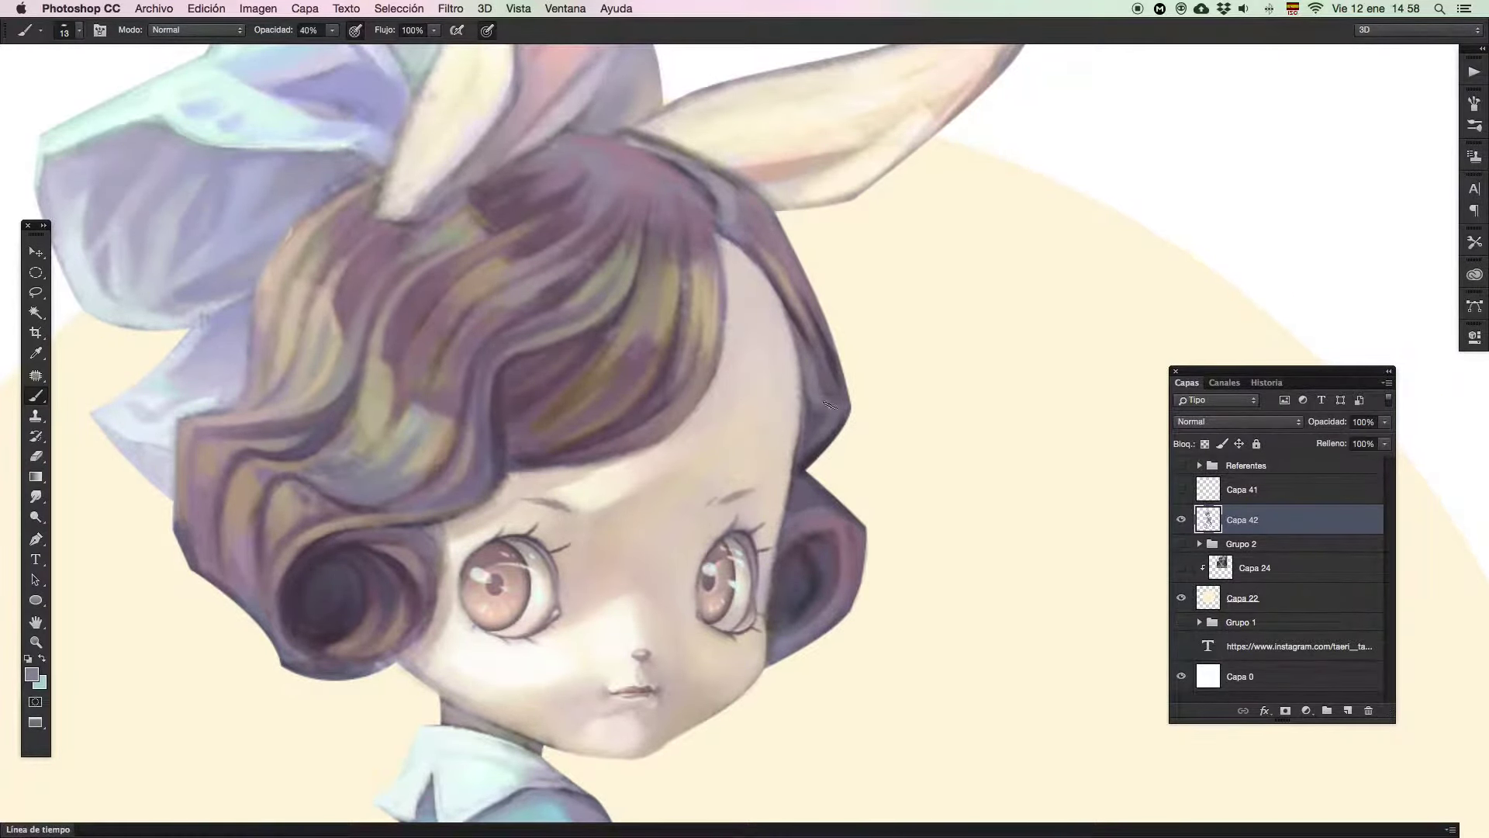
{"action": "left_click", "coordinate": [818, 408], "text": "alt"}
{"action": "scroll", "coordinate": [820, 384], "scroll_direction": "up", "scroll_amount": 2}
{"action": "left_click", "coordinate": [822, 388], "text": "alt"}
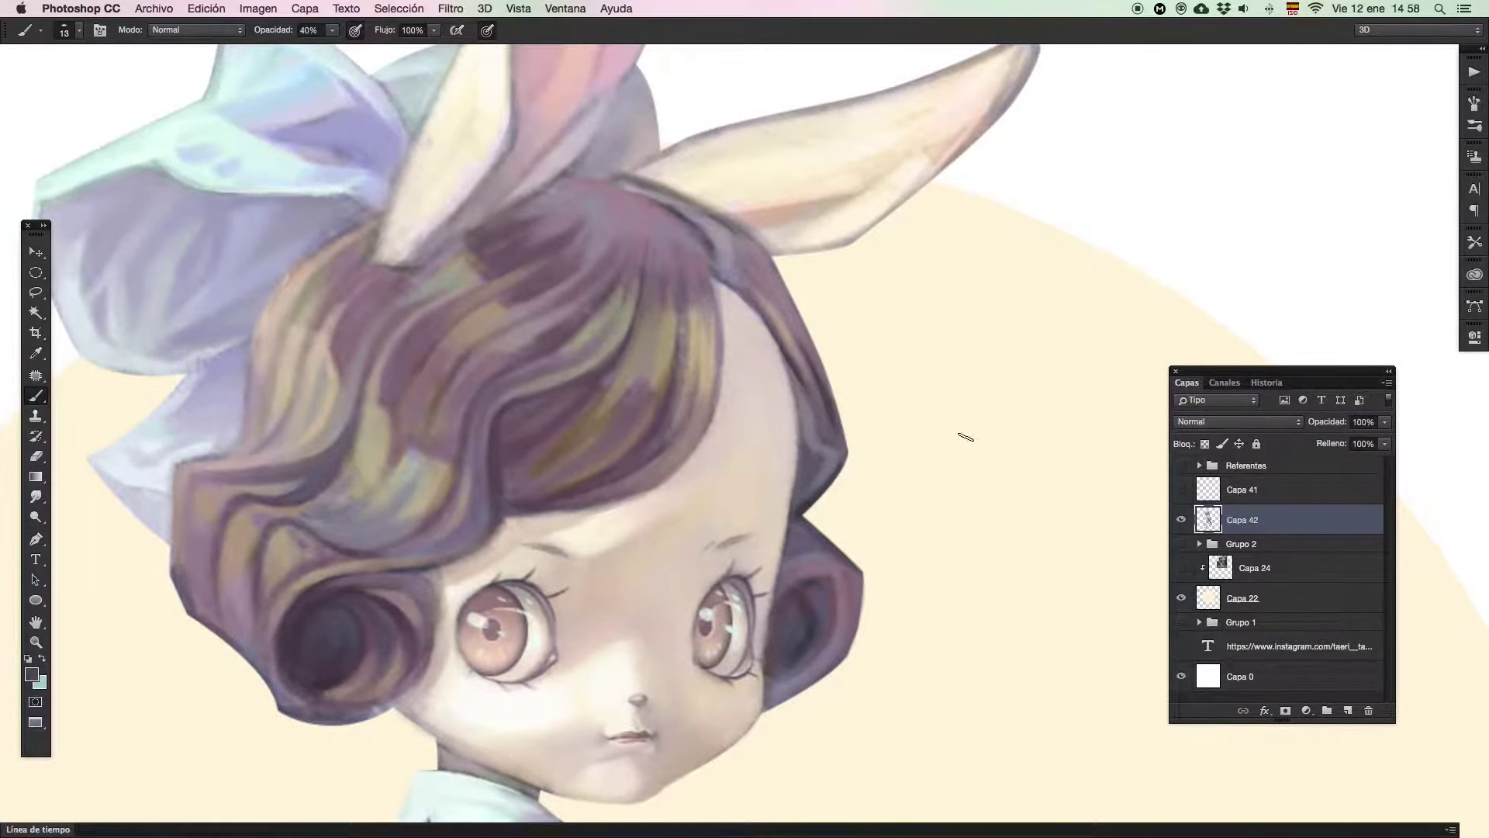
{"action": "left_click", "coordinate": [1204, 444]}
Examine the whole figure on the tricycle, comparing the head with the dress and body proportions
{"action": "key", "text": "z"}
{"action": "left_click_drag", "start_coordinate": [830, 478], "coordinate": [758, 512]}
{"action": "left_click_drag", "start_coordinate": [667, 806], "coordinate": [655, 435]}
{"action": "left_click_drag", "start_coordinate": [747, 451], "coordinate": [709, 494]}
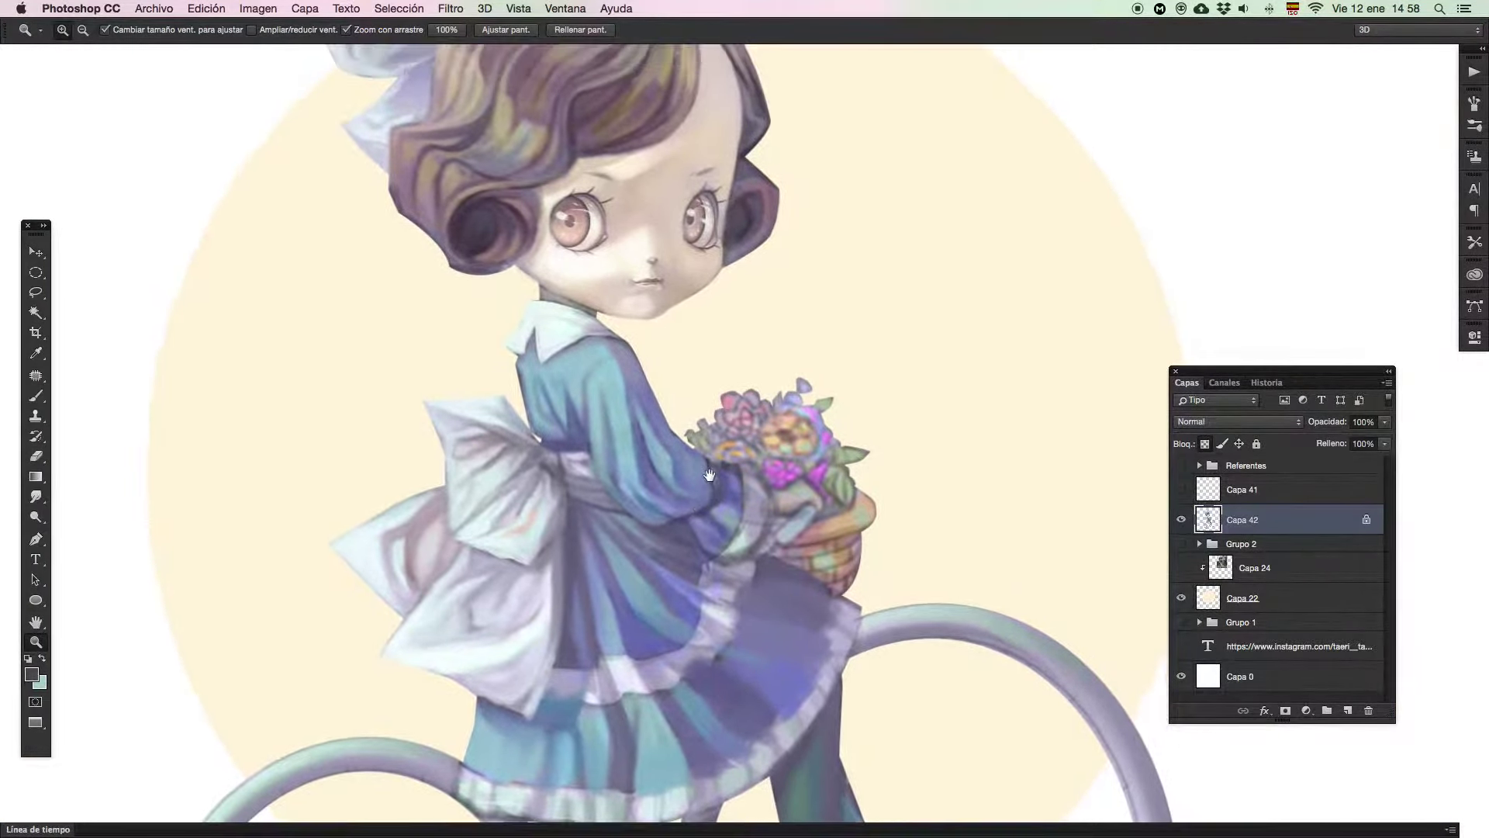
{"action": "left_click_drag", "start_coordinate": [684, 369], "coordinate": [651, 381]}
{"action": "left_click", "coordinate": [651, 381], "text": "alt"}
{"action": "scroll", "coordinate": [636, 364], "scroll_direction": "up", "scroll_amount": 3}
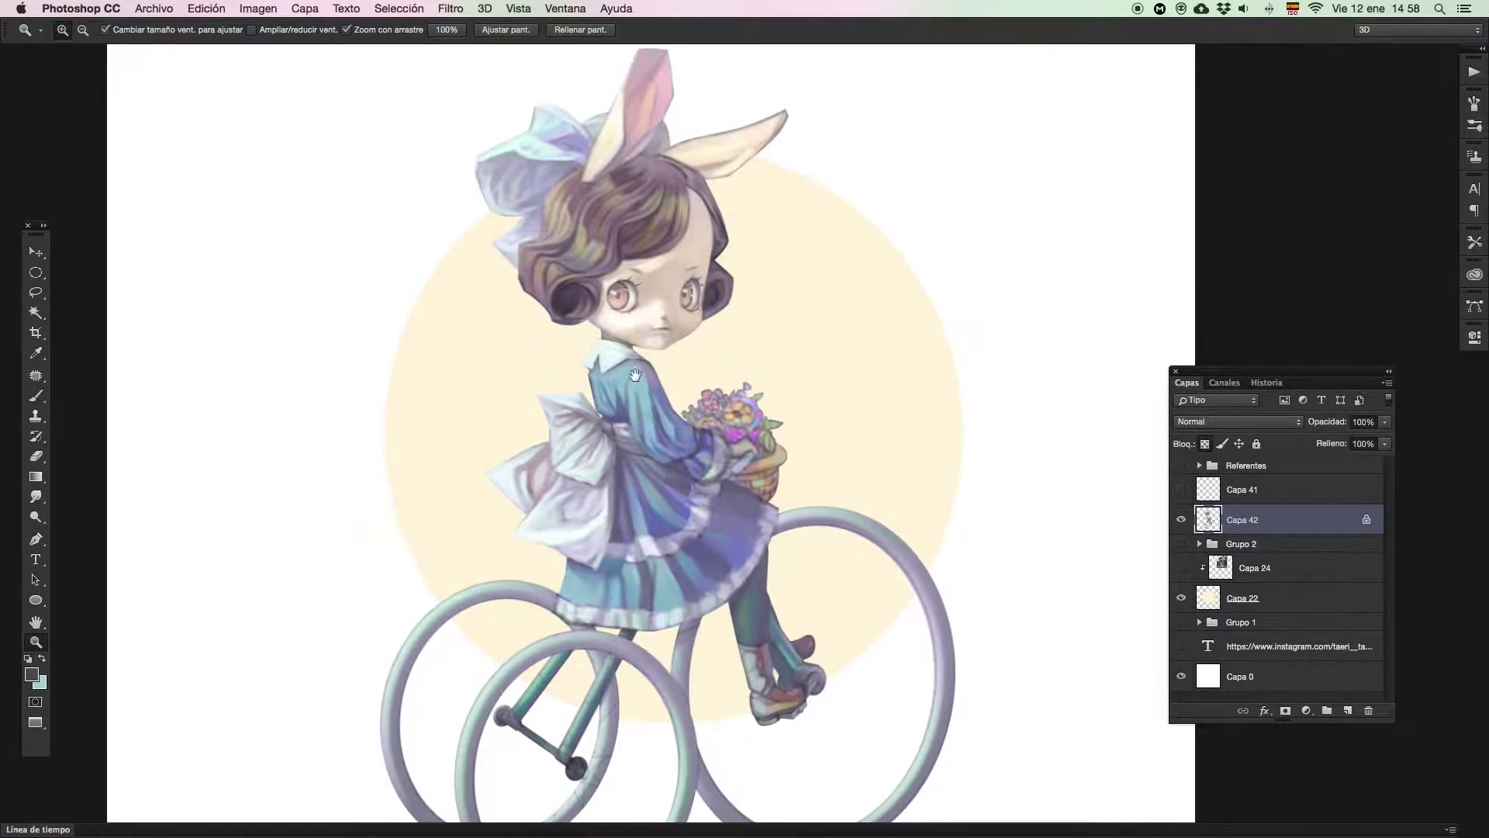
{"action": "left_click", "coordinate": [634, 353]}
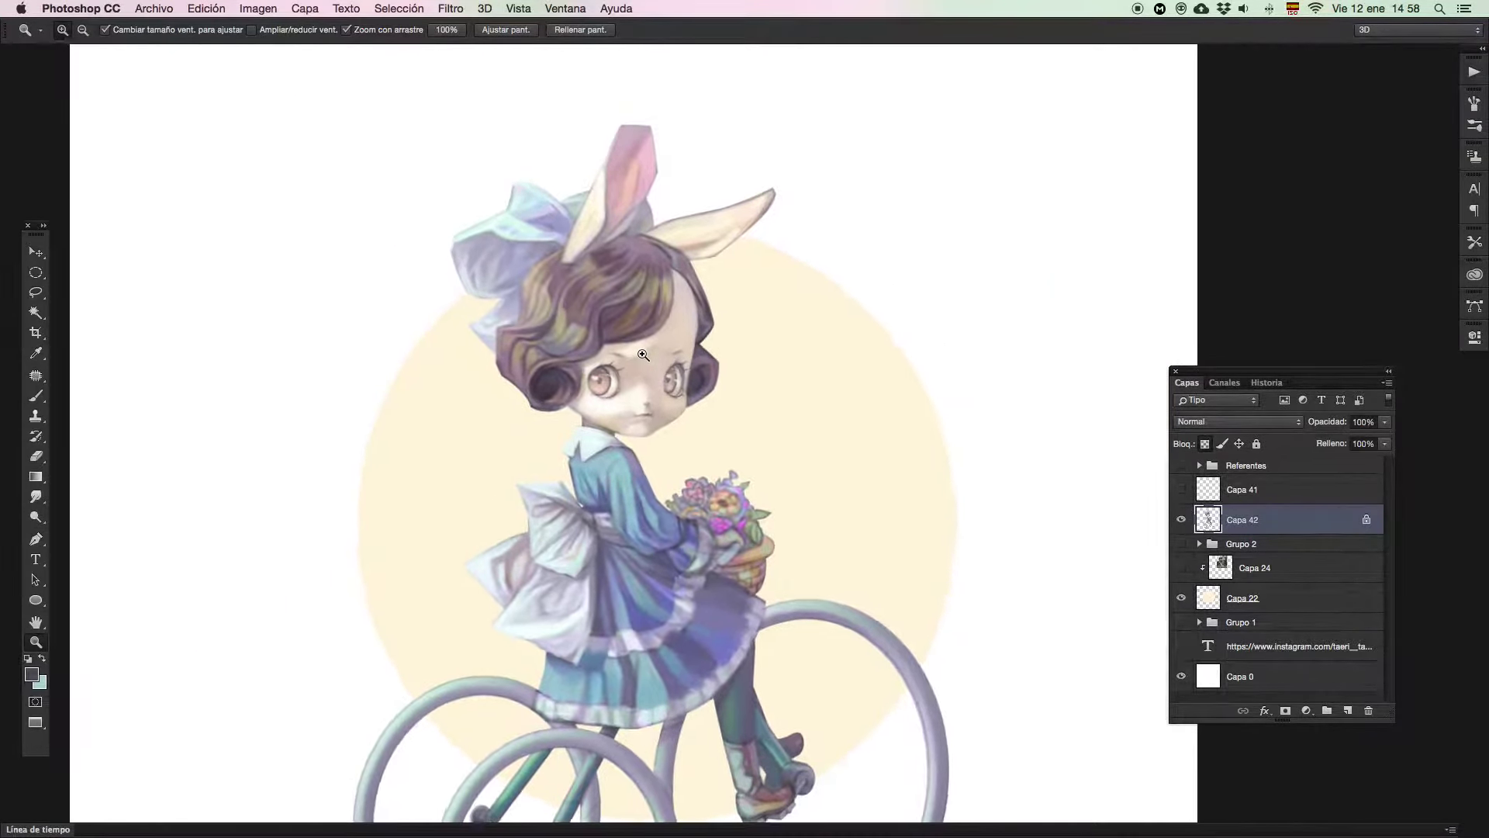
{"action": "left_click_drag", "start_coordinate": [629, 353], "coordinate": [667, 419]}
{"action": "left_click_drag", "start_coordinate": [607, 379], "coordinate": [596, 399]}
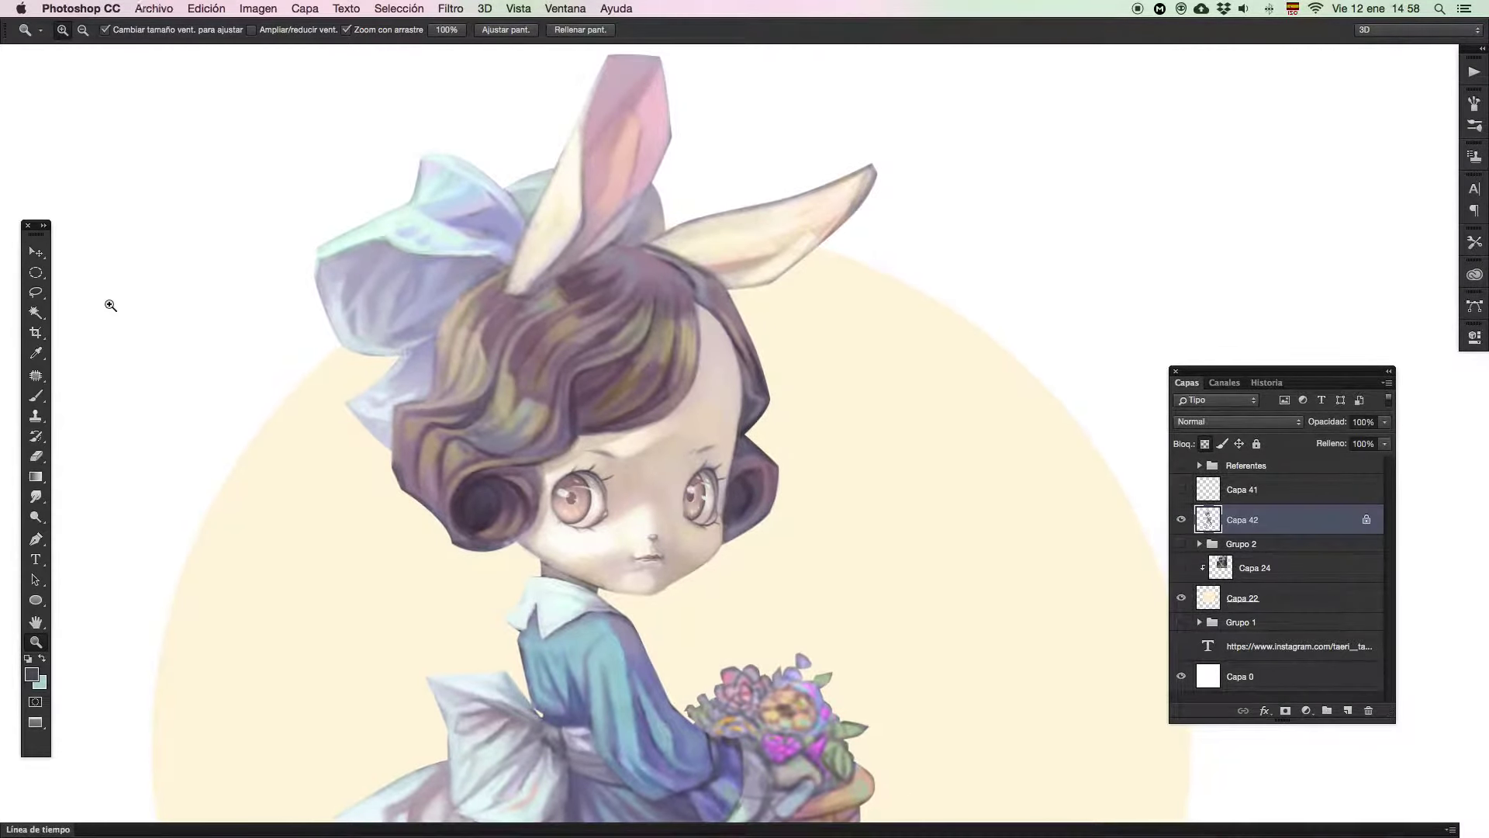
Outline the head, bow and ears with a freehand Lasso selection passing below the chin and show it as a Quick Mask
{"action": "left_click", "coordinate": [36, 293]}
{"action": "mouse_move", "coordinate": [490, 83]}
{"action": "left_mouse_down"}
{"action": "mouse_move", "coordinate": [218, 361]}
{"action": "mouse_move", "coordinate": [331, 560]}
{"action": "mouse_move", "coordinate": [439, 593]}
{"action": "mouse_move", "coordinate": [529, 557]}
{"action": "mouse_move", "coordinate": [781, 593]}
{"action": "mouse_move", "coordinate": [1022, 300]}
{"action": "mouse_move", "coordinate": [738, 79]}
{"action": "mouse_move", "coordinate": [611, 60]}
{"action": "left_mouse_up"}
{"action": "key", "text": "z"}
{"action": "left_click_drag", "start_coordinate": [609, 586], "coordinate": [690, 586]}
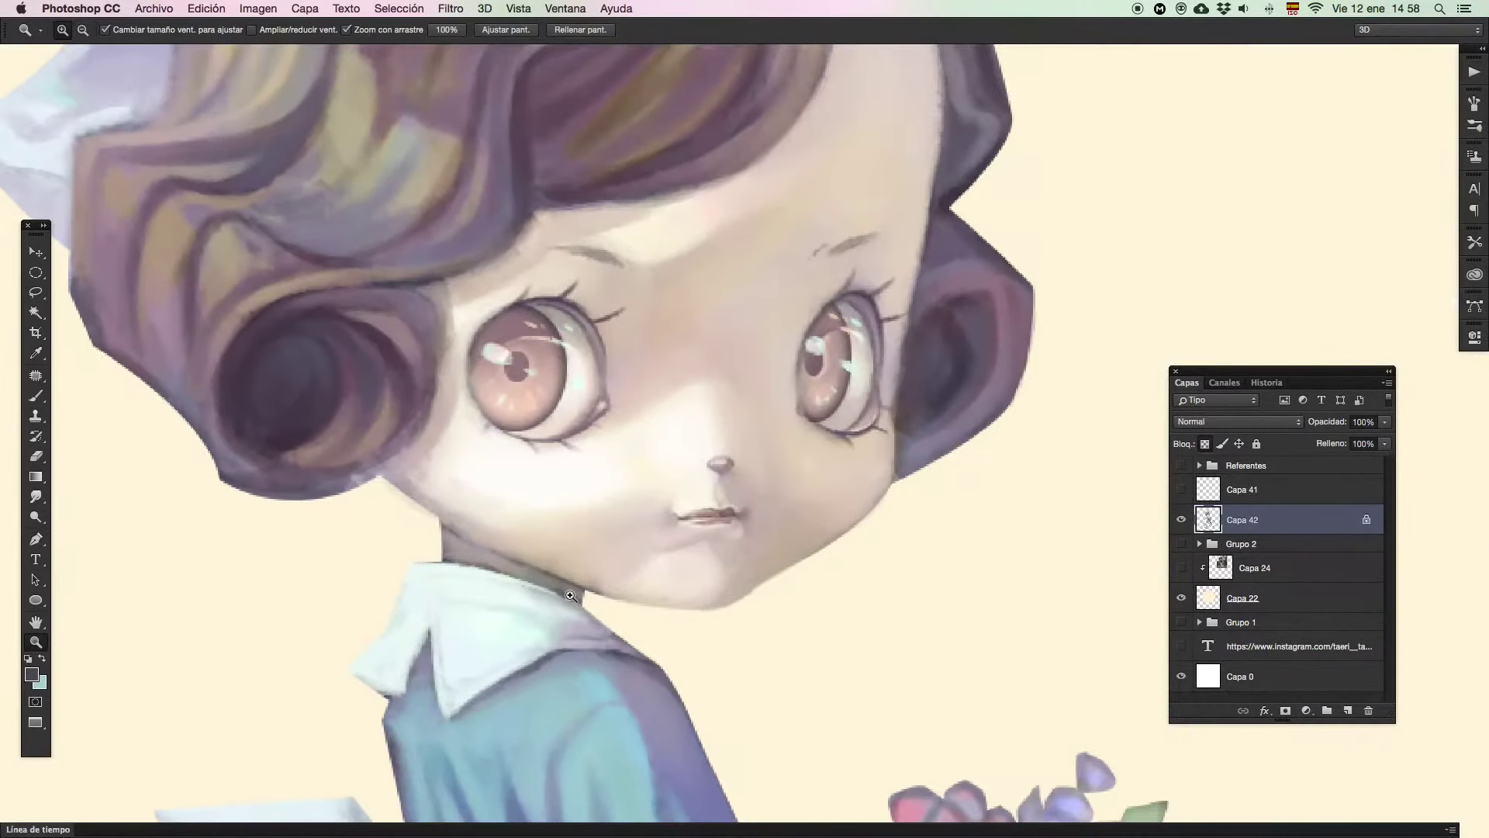
{"action": "left_click", "coordinate": [36, 701]}
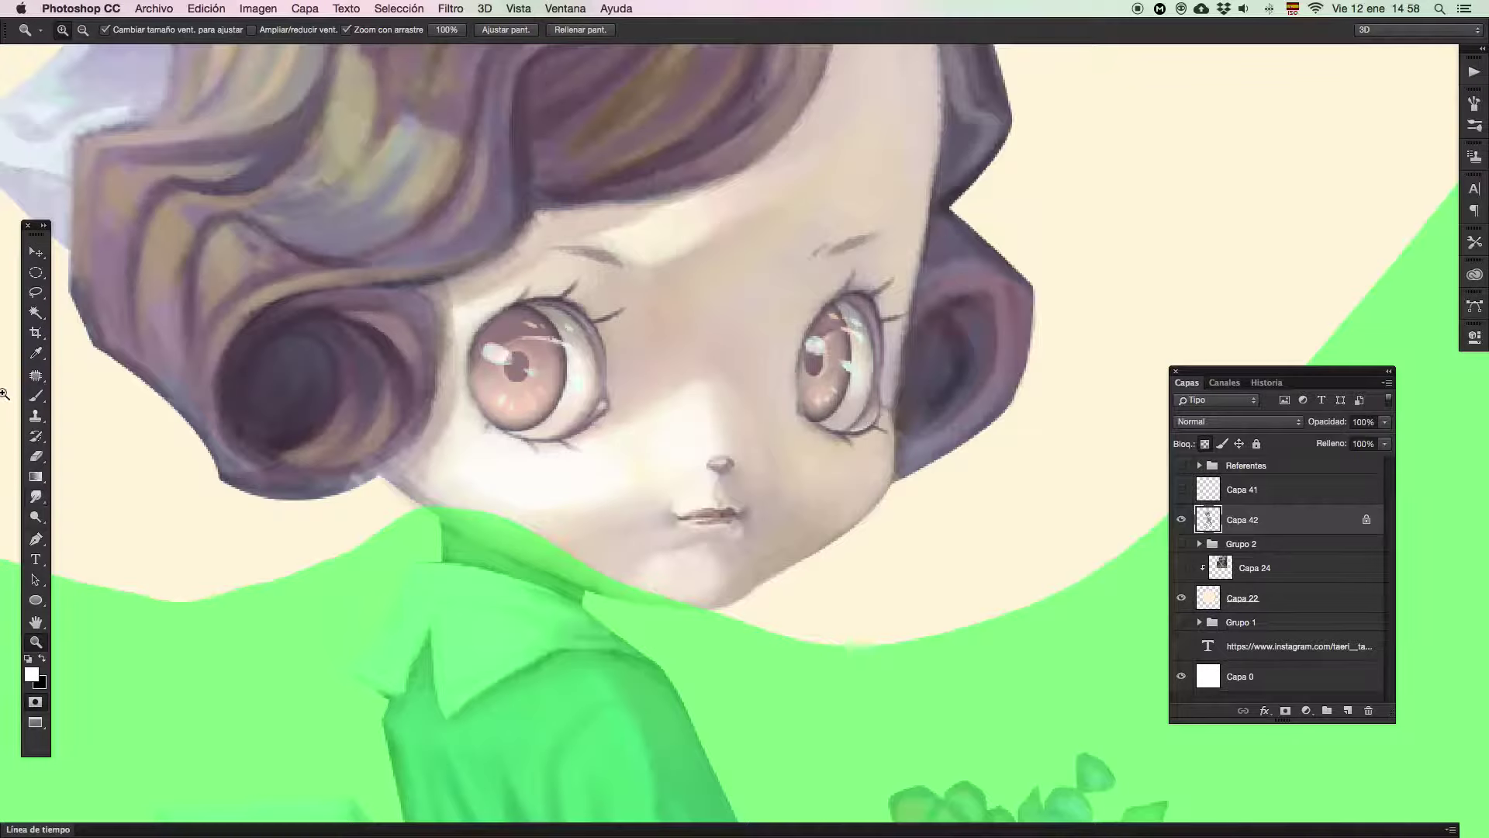
Draw a Pen path that follows the jawline from the left curl to below the chin and loops back over the face
{"action": "left_click", "coordinate": [36, 539]}
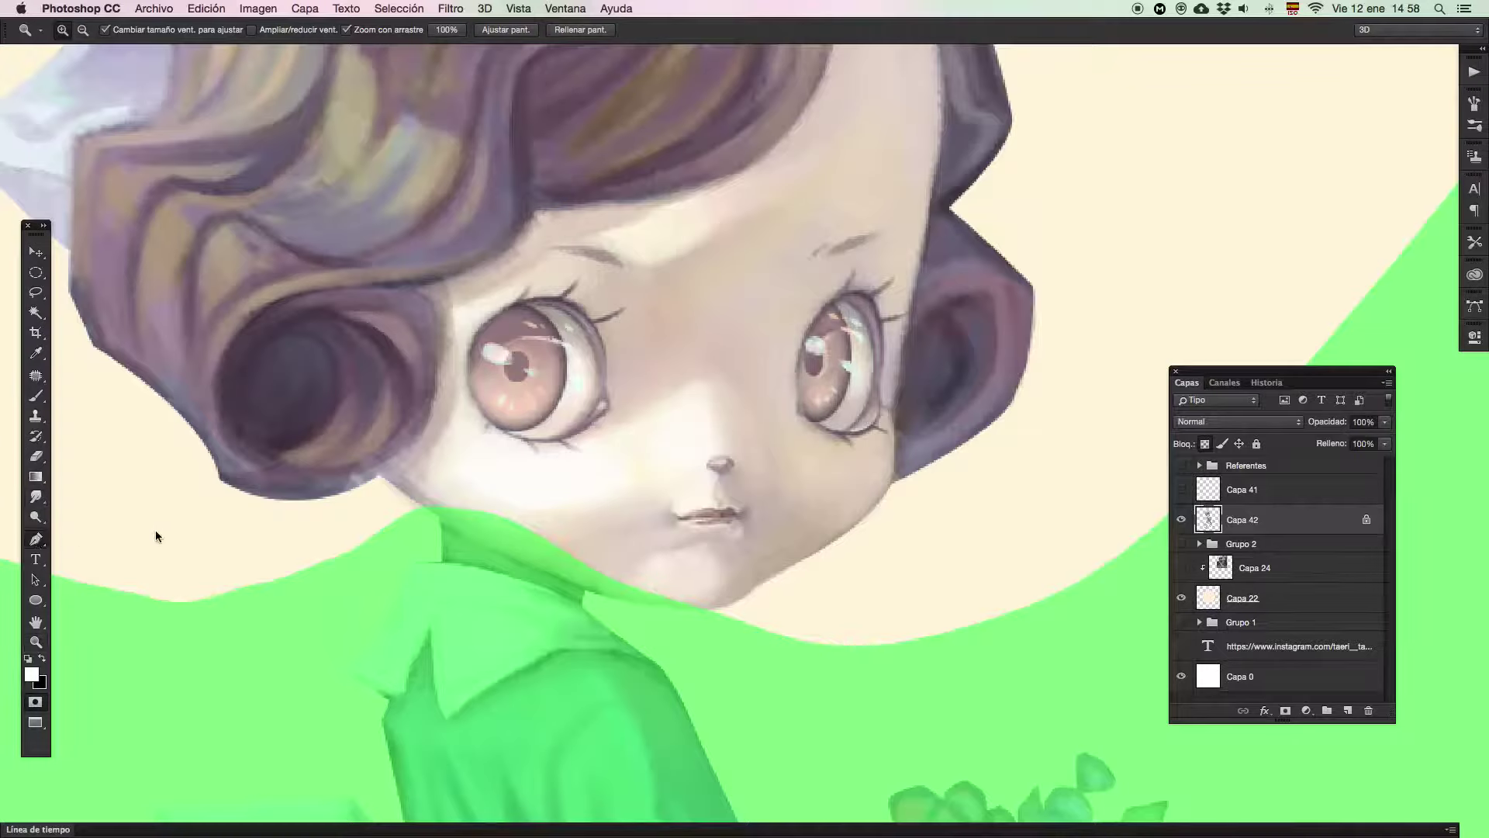
{"action": "left_click", "coordinate": [408, 495]}
{"action": "left_click_drag", "start_coordinate": [610, 596], "coordinate": [769, 645]}
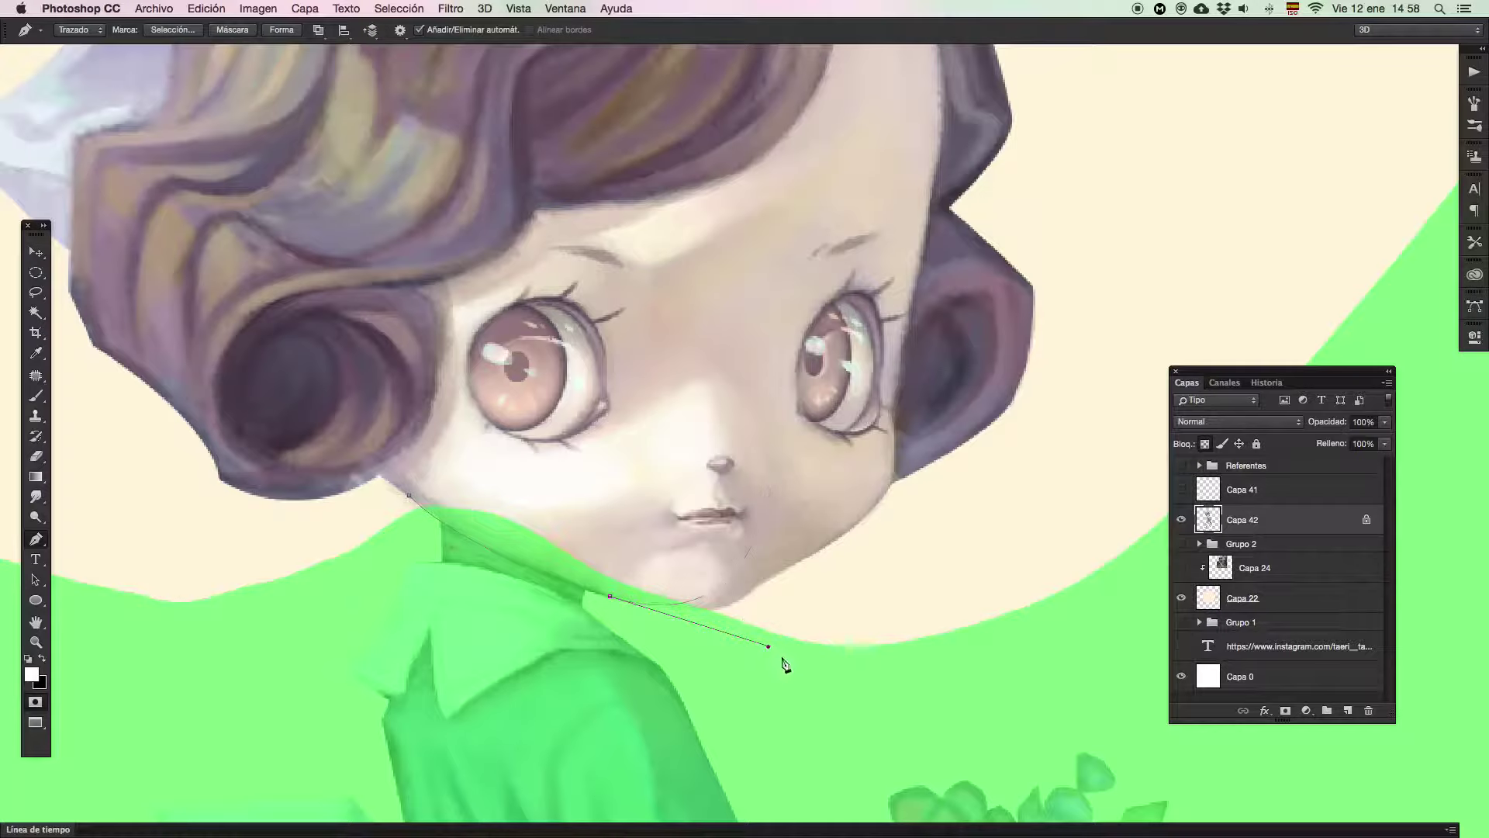
{"action": "left_click", "coordinate": [800, 485]}
{"action": "left_click", "coordinate": [546, 340]}
Fill the jaw path with white in the Quick Mask and convert the mask back into a selection
{"action": "left_click", "coordinate": [1477, 307]}
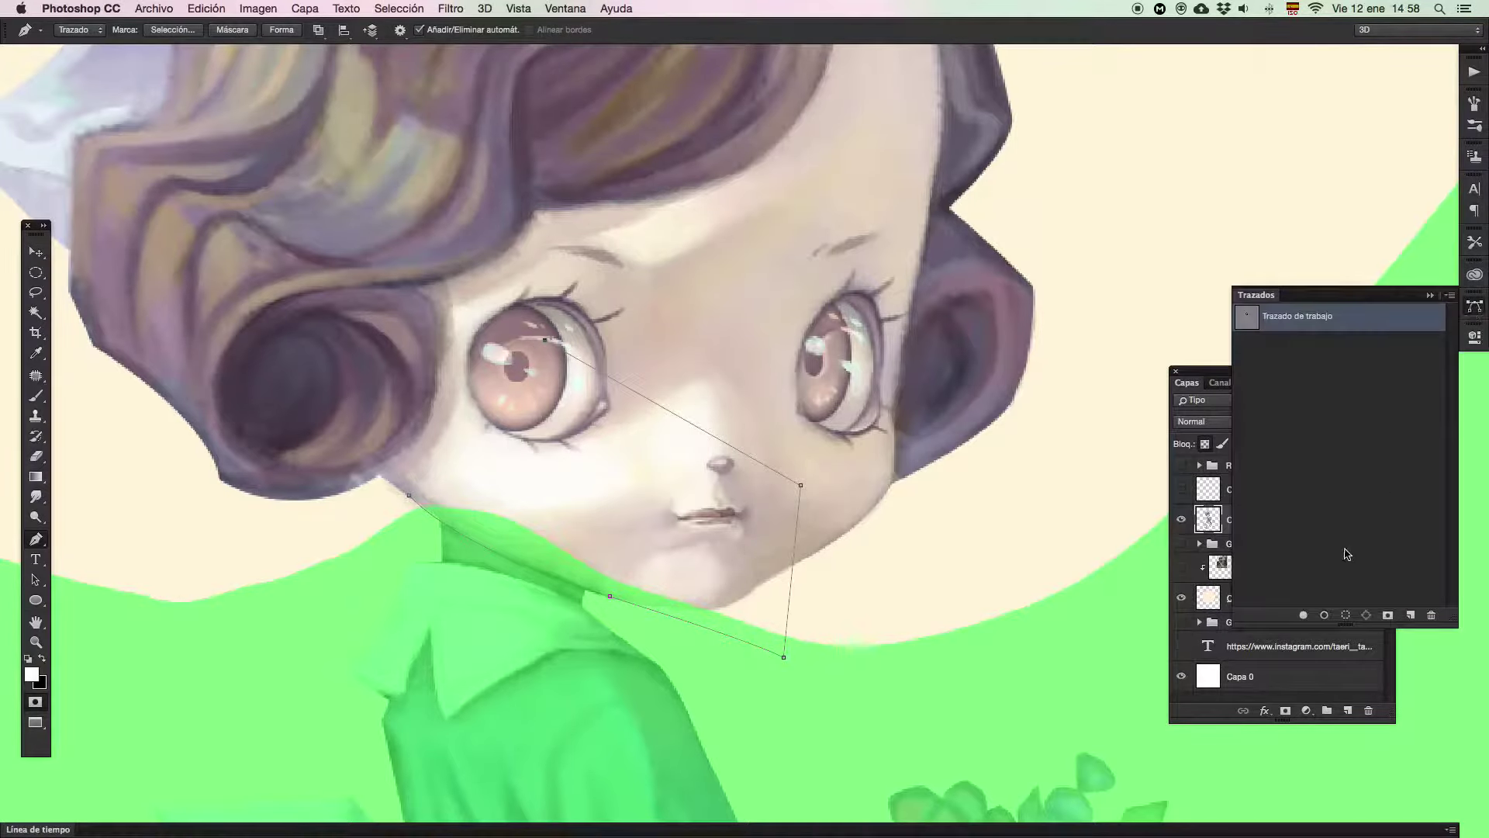
{"action": "left_click", "coordinate": [1316, 566]}
{"action": "left_click", "coordinate": [1474, 308]}
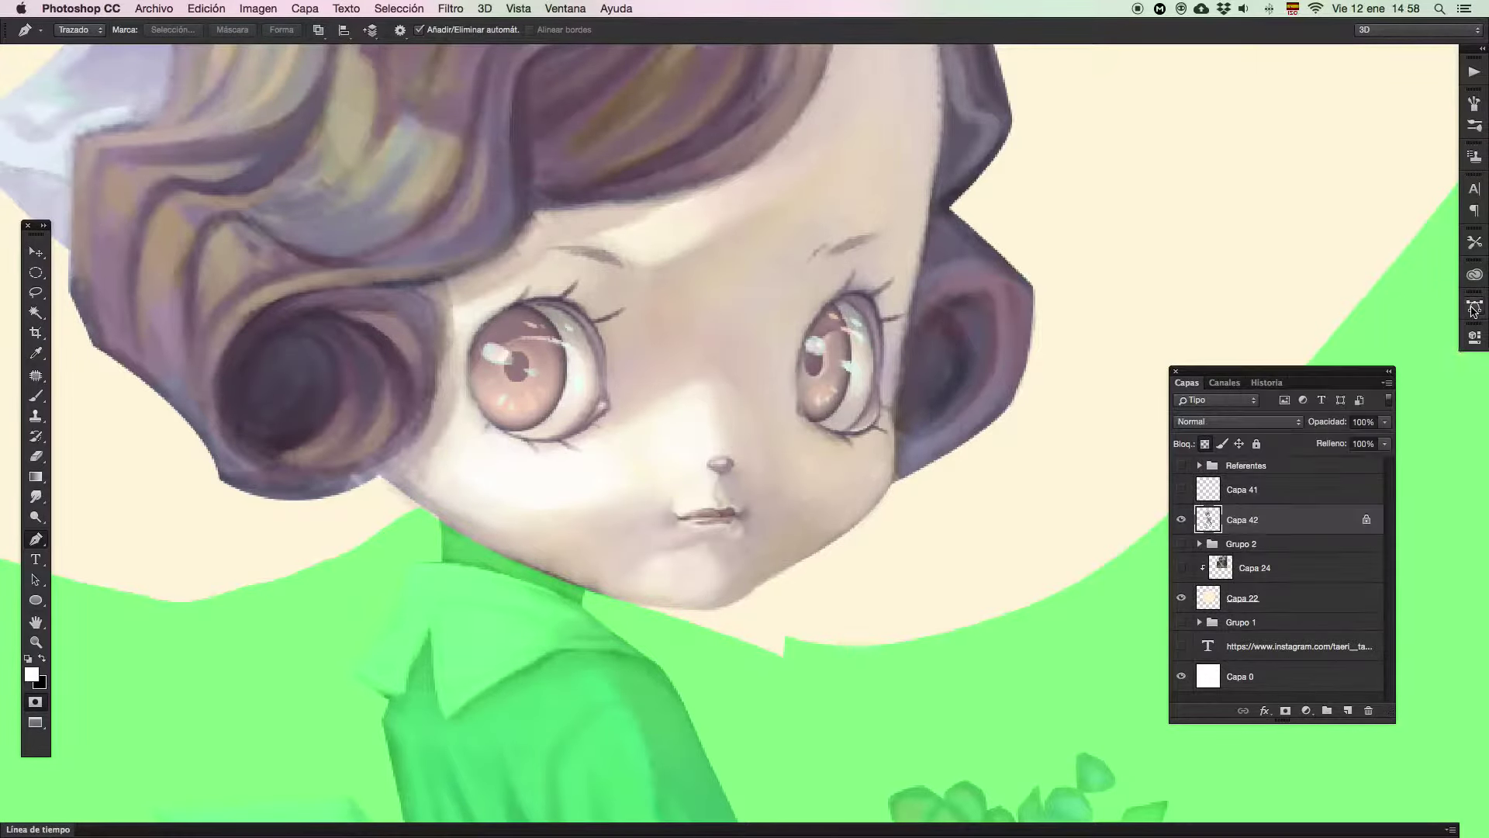
{"action": "left_click", "coordinate": [35, 702]}
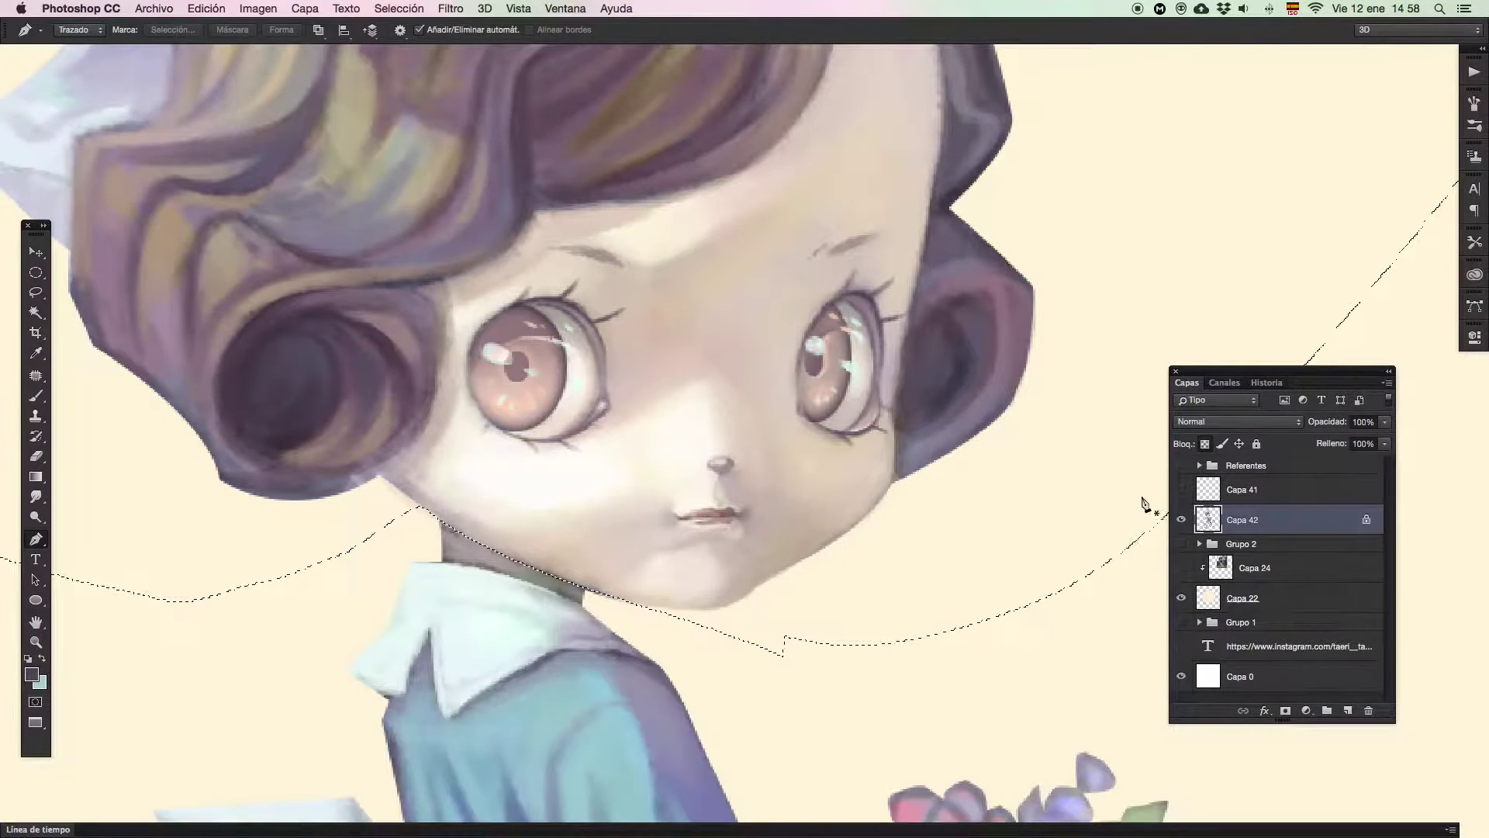
Copy the selected head onto a new layer above Capa 42, undoing its trial deletion
{"action": "key", "text": "Delete"}
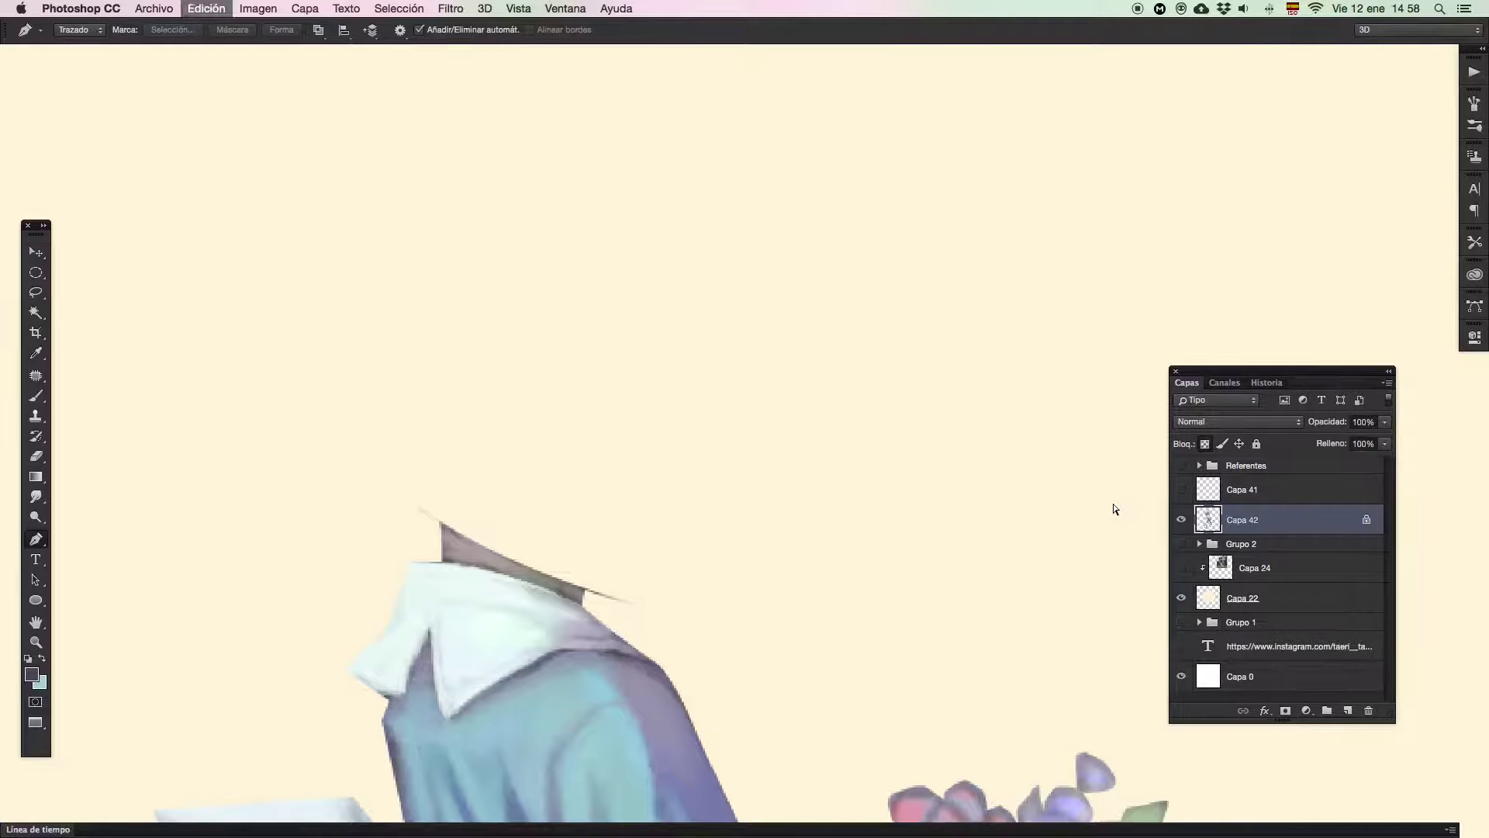
{"action": "key", "text": "super+z"}
{"action": "key", "text": "super+x"}
{"action": "key", "text": "super+v"}
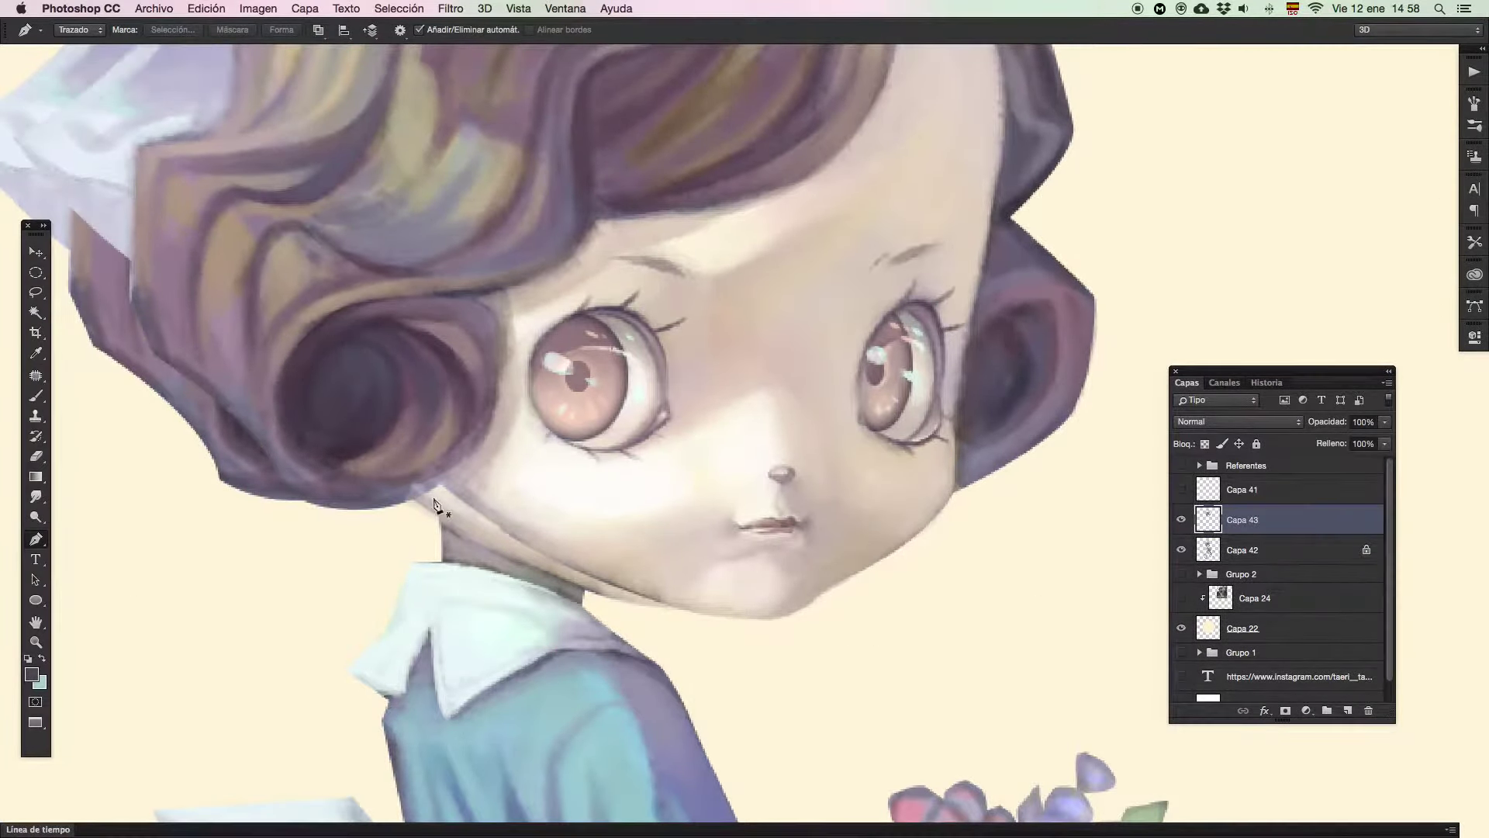
Load the work path as a selection and add the rest of the head to it with the Lasso
{"action": "left_click", "coordinate": [35, 252]}
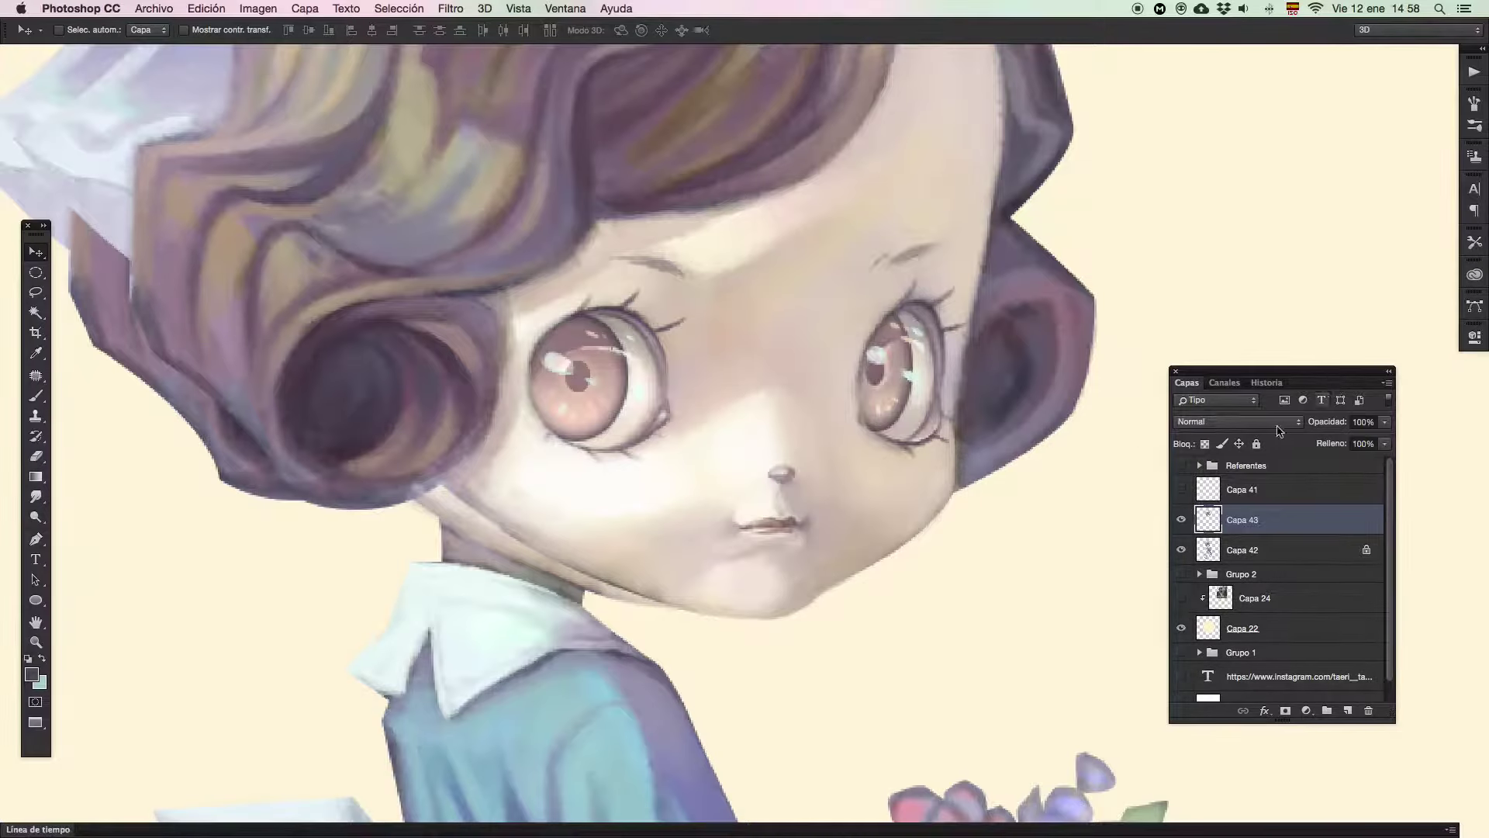
{"action": "left_click", "coordinate": [1473, 306]}
{"action": "left_click", "coordinate": [1243, 318], "text": "super"}
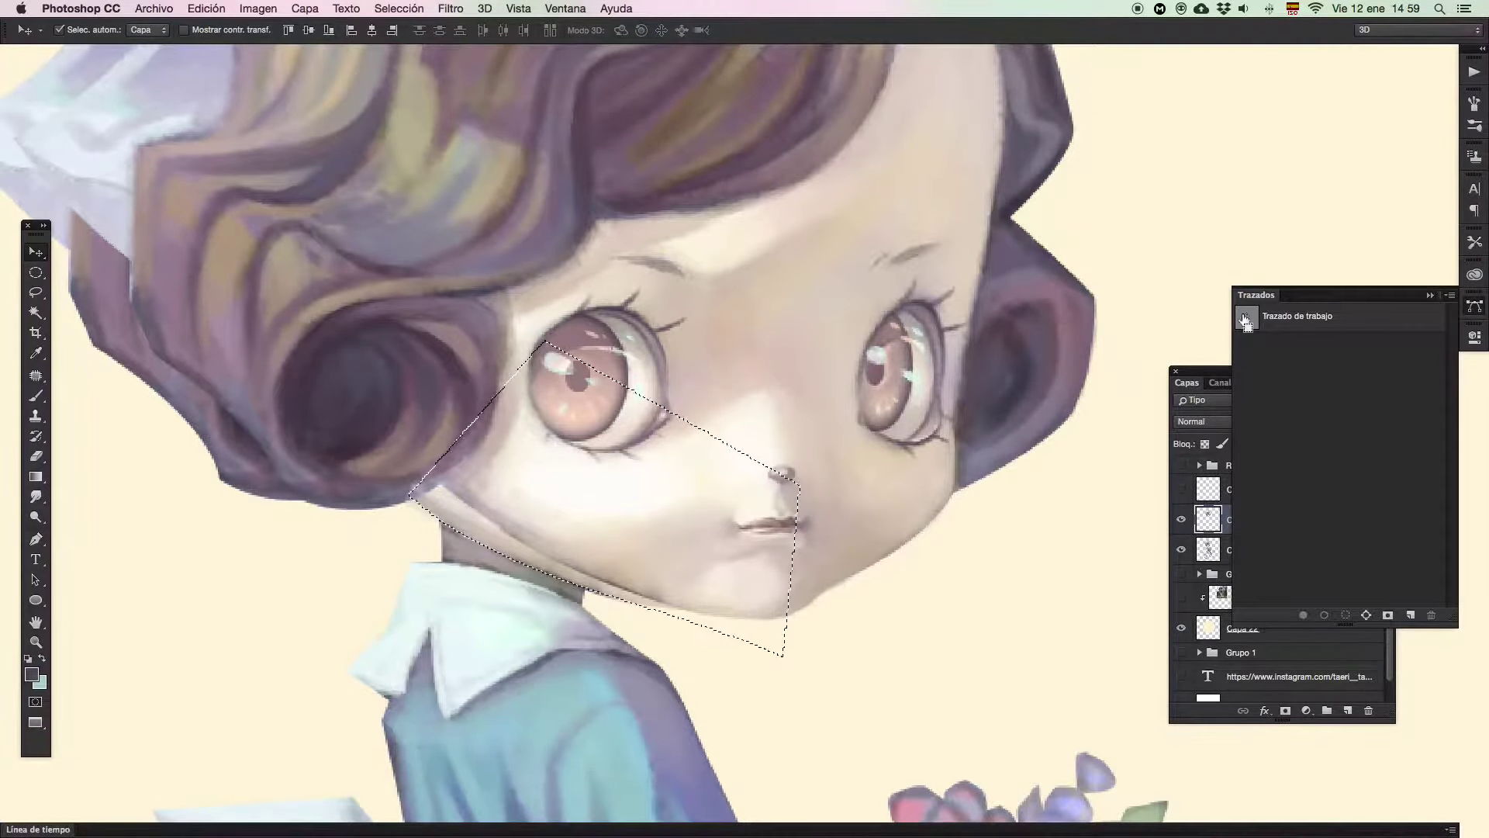
{"action": "key", "text": "z"}
{"action": "left_click_drag", "start_coordinate": [857, 527], "coordinate": [797, 515]}
{"action": "left_click", "coordinate": [36, 292]}
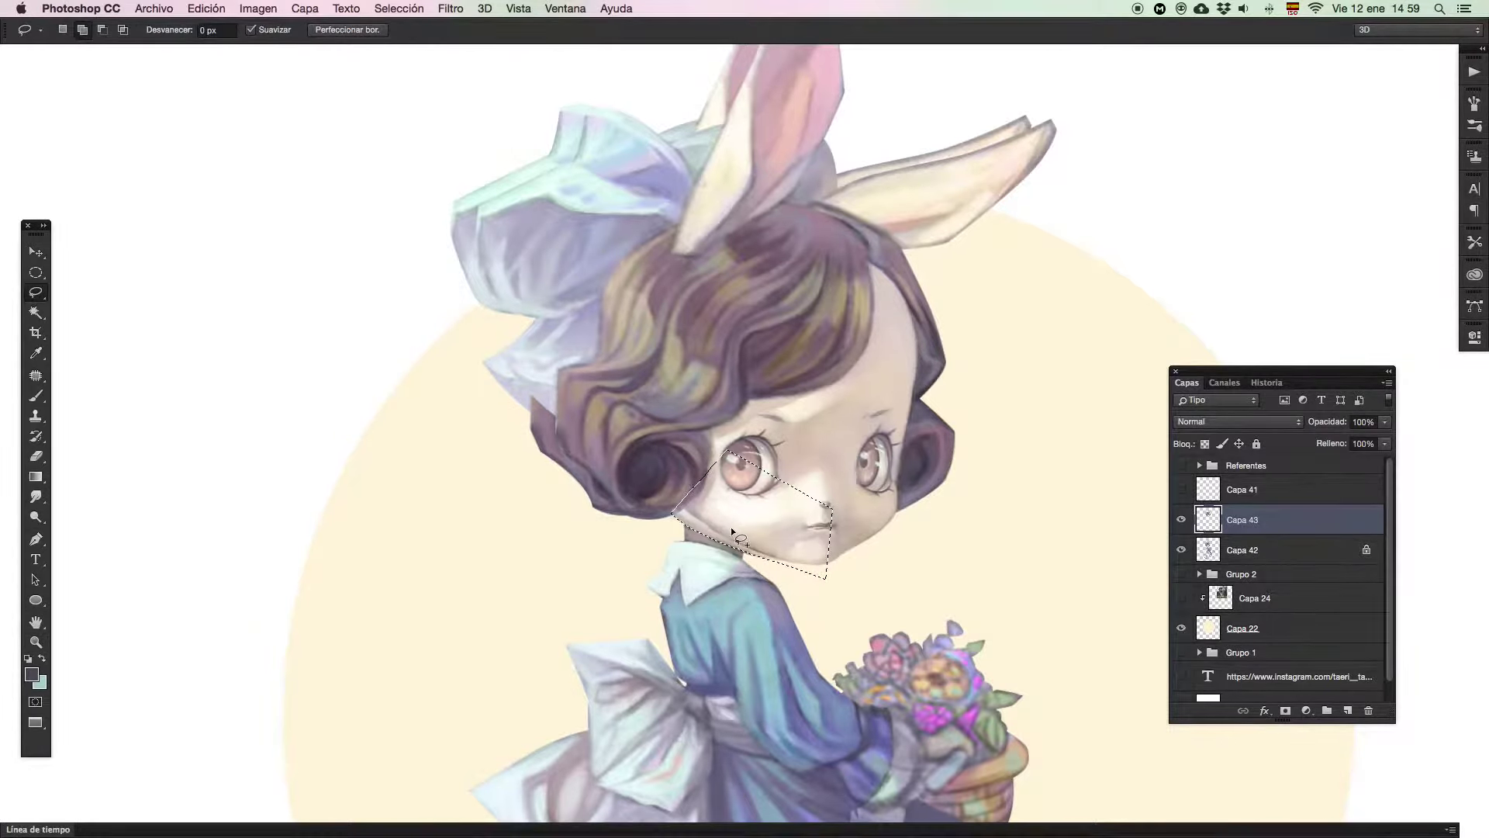
{"action": "mouse_move", "coordinate": [675, 515]}
{"action": "left_mouse_down"}
{"action": "mouse_move", "coordinate": [611, 549]}
{"action": "mouse_move", "coordinate": [520, 68]}
{"action": "mouse_move", "coordinate": [907, 76]}
{"action": "mouse_move", "coordinate": [1067, 363]}
{"action": "mouse_move", "coordinate": [899, 570]}
{"action": "mouse_move", "coordinate": [830, 583]}
{"action": "left_mouse_up"}
{"action": "scroll", "coordinate": [770, 111], "scroll_direction": "up", "scroll_amount": 5}
{"action": "mouse_move", "coordinate": [771, 113]}
{"action": "left_mouse_down"}
{"action": "mouse_move", "coordinate": [943, 578]}
{"action": "mouse_move", "coordinate": [858, 466]}
{"action": "mouse_move", "coordinate": [801, 309]}
{"action": "left_mouse_up"}
Add a layer mask from the selection to Capa 42 and invert it to hide the original head
{"action": "left_click", "coordinate": [1219, 555]}
{"action": "left_click", "coordinate": [1286, 710]}
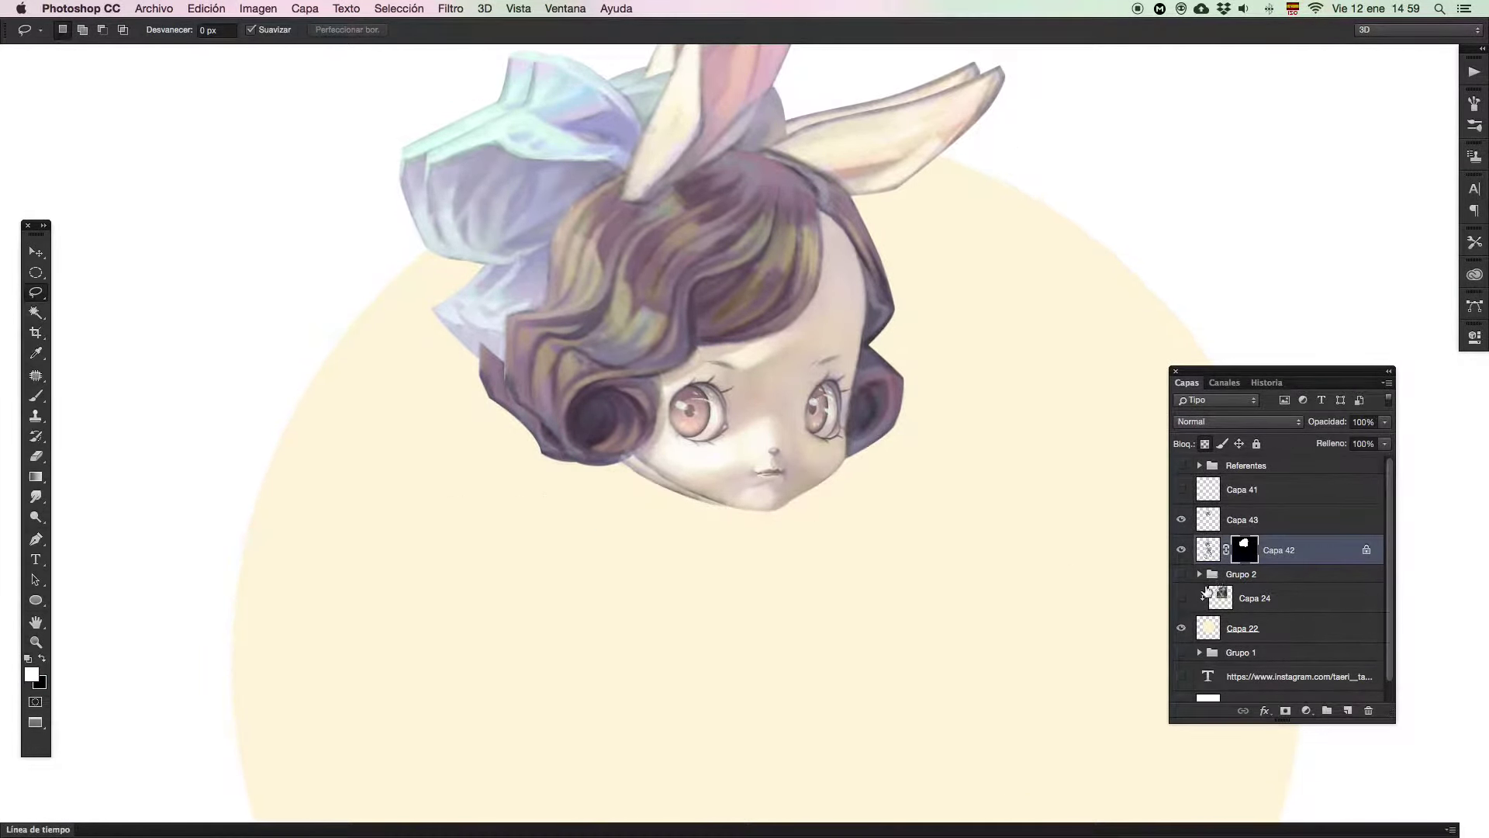
{"action": "key", "text": "ctrl+i"}
Move the copied head on Capa 43 back to the left and slightly up, onto the neck
{"action": "left_click", "coordinate": [1209, 520]}
{"action": "left_click", "coordinate": [36, 252]}
{"action": "left_click_drag", "start_coordinate": [688, 432], "coordinate": [581, 407]}
Nudge the head on Capa 43 one large increment up and three large increments to the left
{"action": "key", "text": "z"}
{"action": "key", "text": "v"}
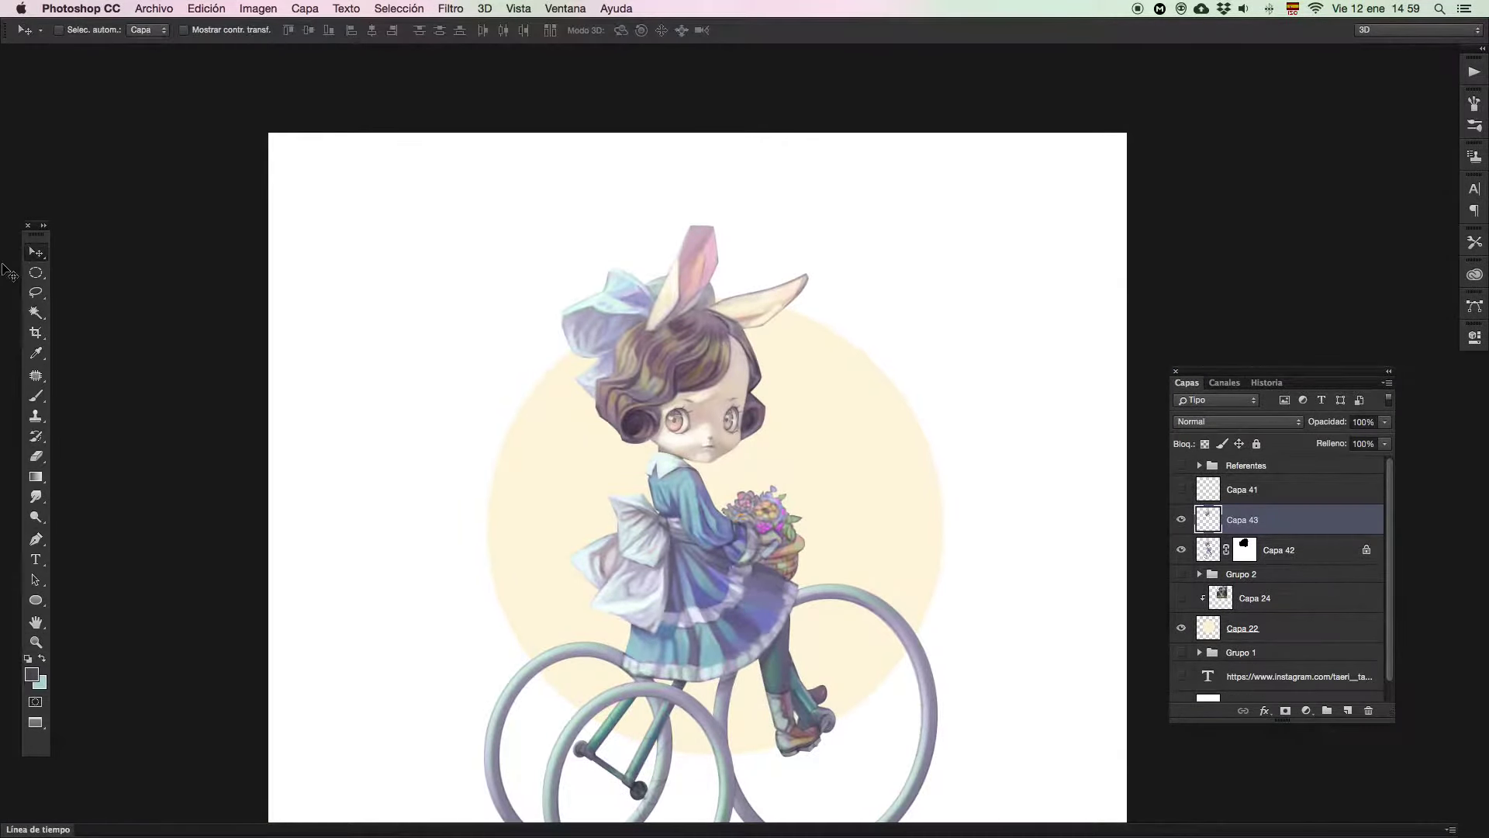
{"action": "key", "text": "shift+Up"}
{"action": "key", "text": "shift+Left"}
{"action": "key", "text": "shift+Left"}
{"action": "key", "text": "shift+Left"}
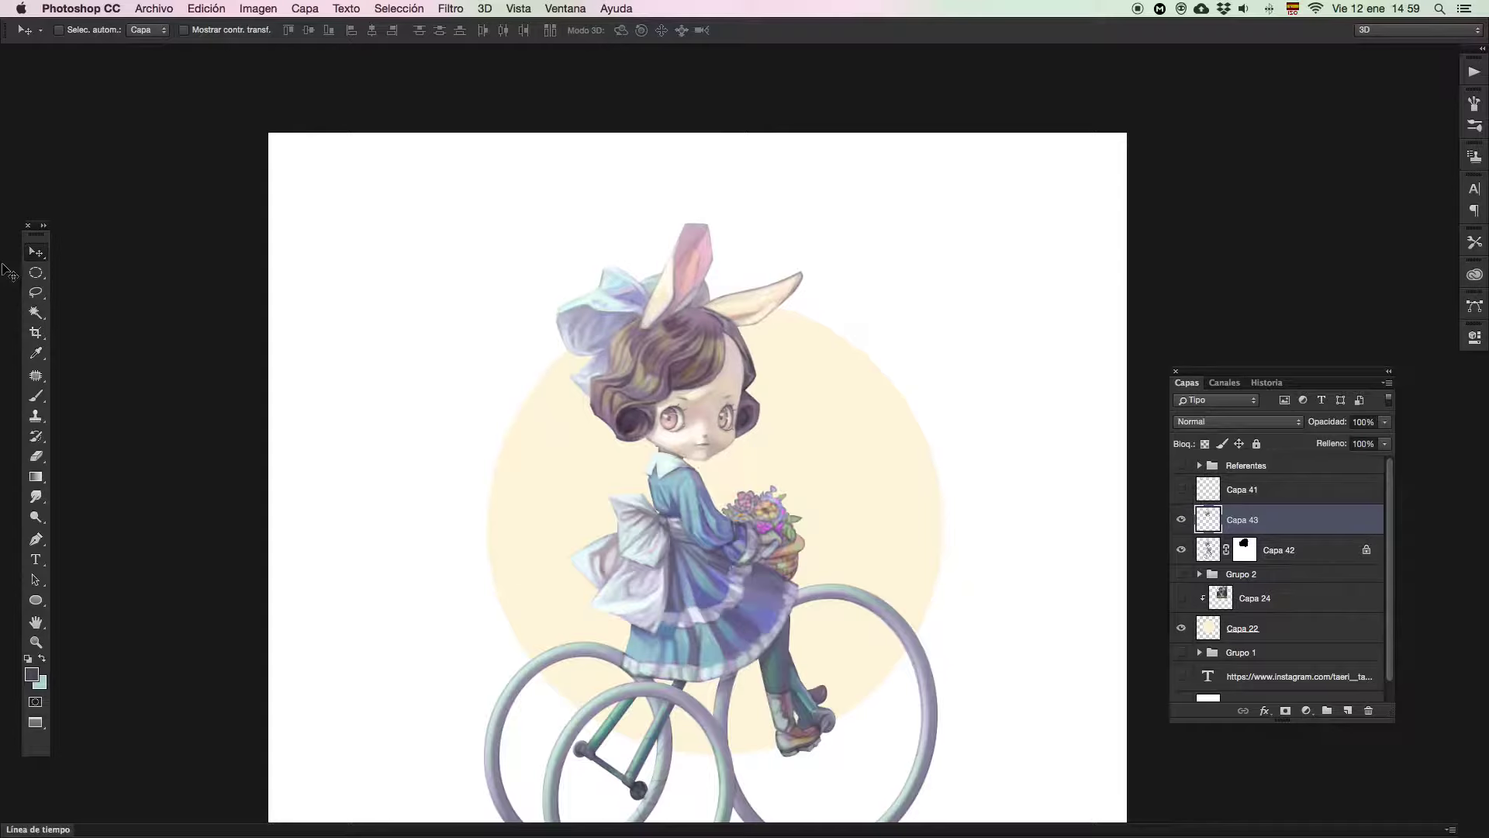
Nudge the head on Capa 43 two single increments left and one up, and compare its position with the layer hidden and shown
{"action": "key", "text": "Left"}
{"action": "key", "text": "Left"}
{"action": "key", "text": "Up"}
{"action": "key", "text": "Right"}
{"action": "key", "text": "Left"}
{"action": "left_click", "coordinate": [1181, 520]}
{"action": "left_click", "coordinate": [1180, 520]}
Fill Capa 42's layer mask with white to clear it, and compare the original head with Capa 43 hidden and shown
{"action": "left_click", "coordinate": [1241, 552]}
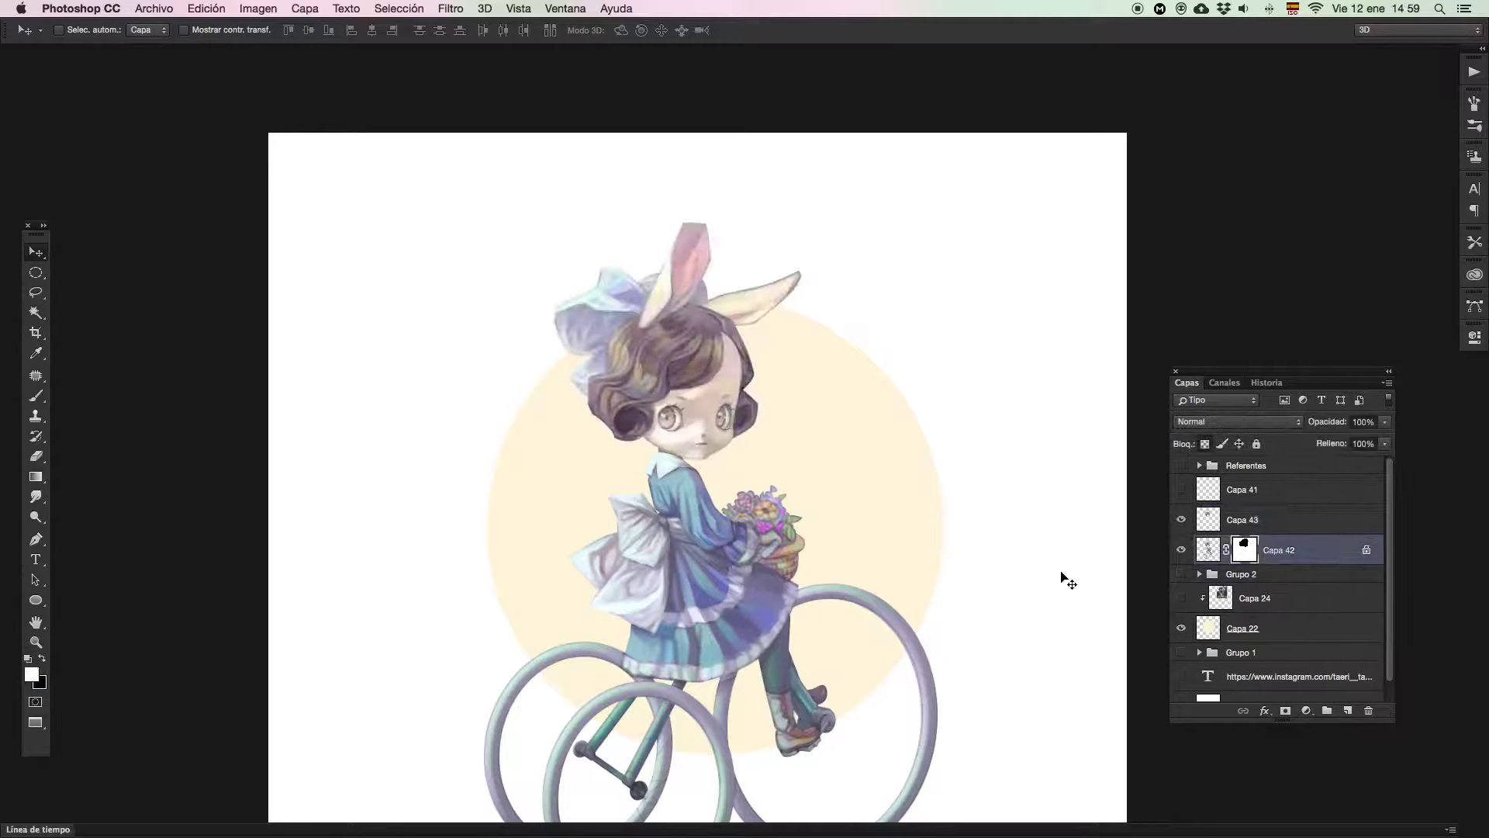
{"action": "key", "text": "alt+BackSpace"}
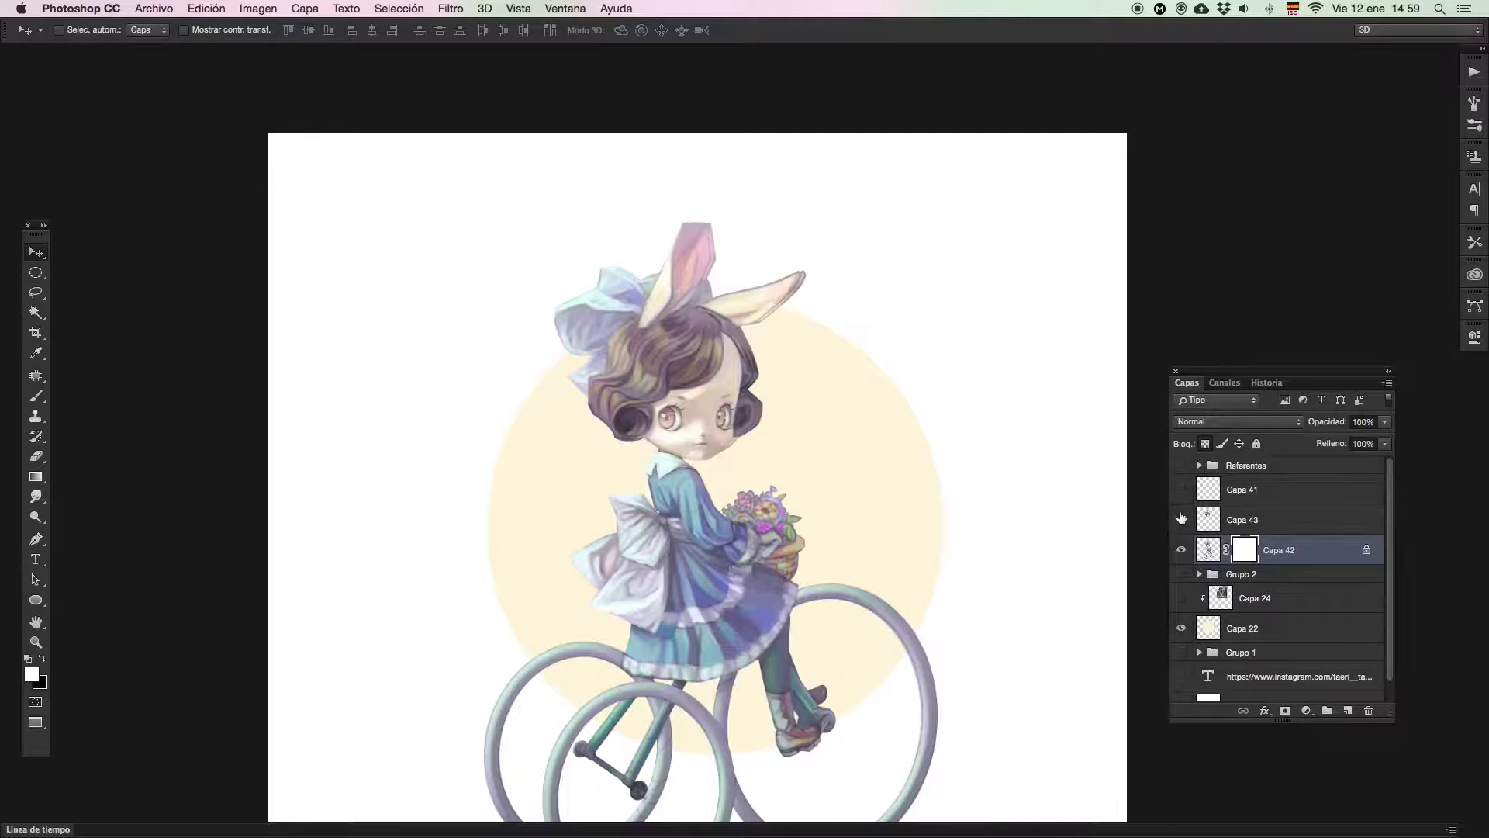
{"action": "left_click", "coordinate": [1181, 518]}
{"action": "left_click", "coordinate": [1181, 519]}
{"action": "key", "text": "super+z"}
{"action": "key", "text": "super+z"}
Load the work path as a selection again and hide the copied head on Capa 43
{"action": "left_click", "coordinate": [1237, 519]}
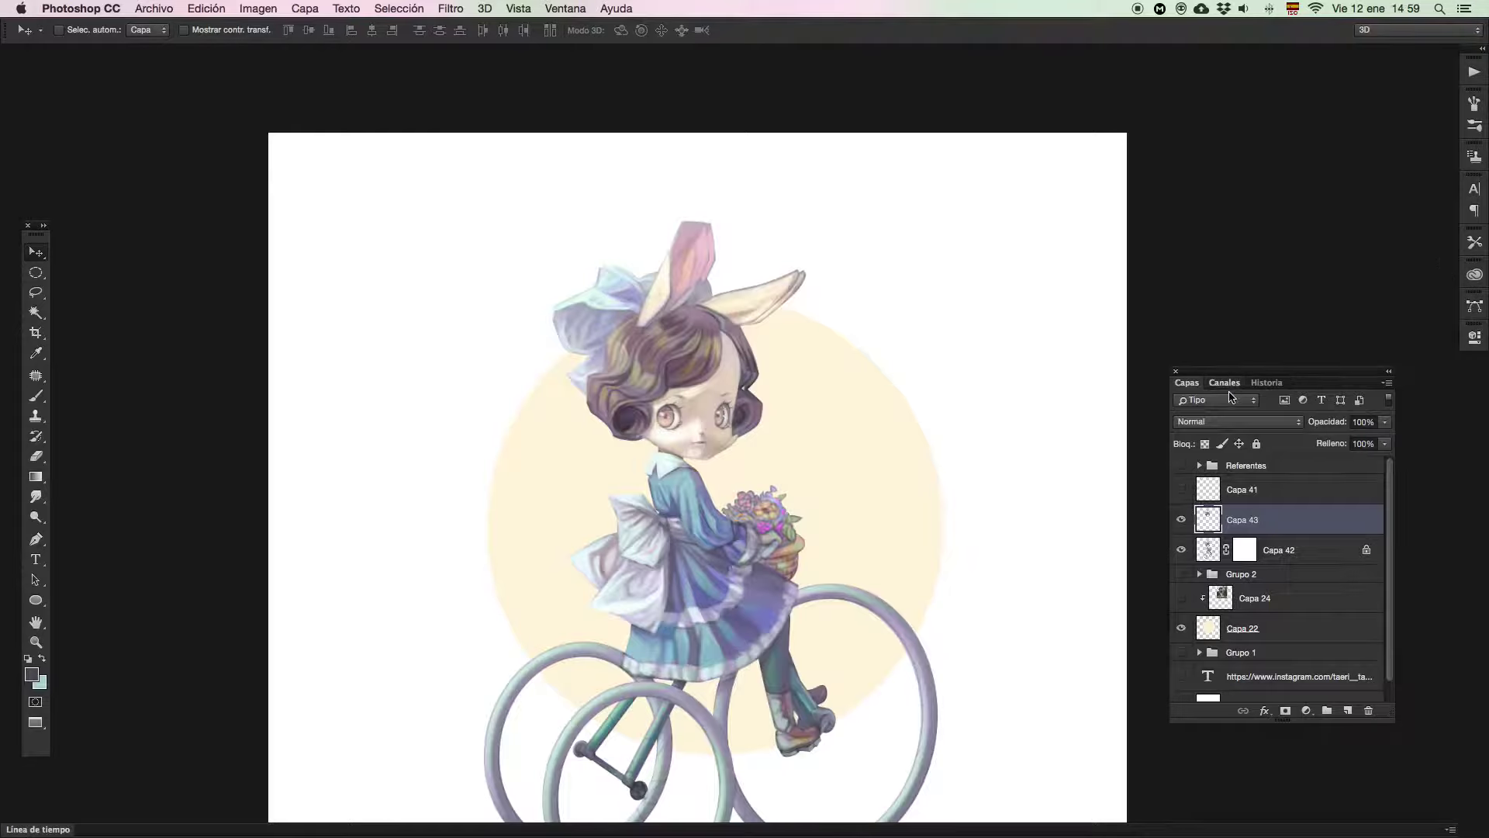
{"action": "left_click", "coordinate": [1232, 383]}
{"action": "left_click", "coordinate": [1475, 308]}
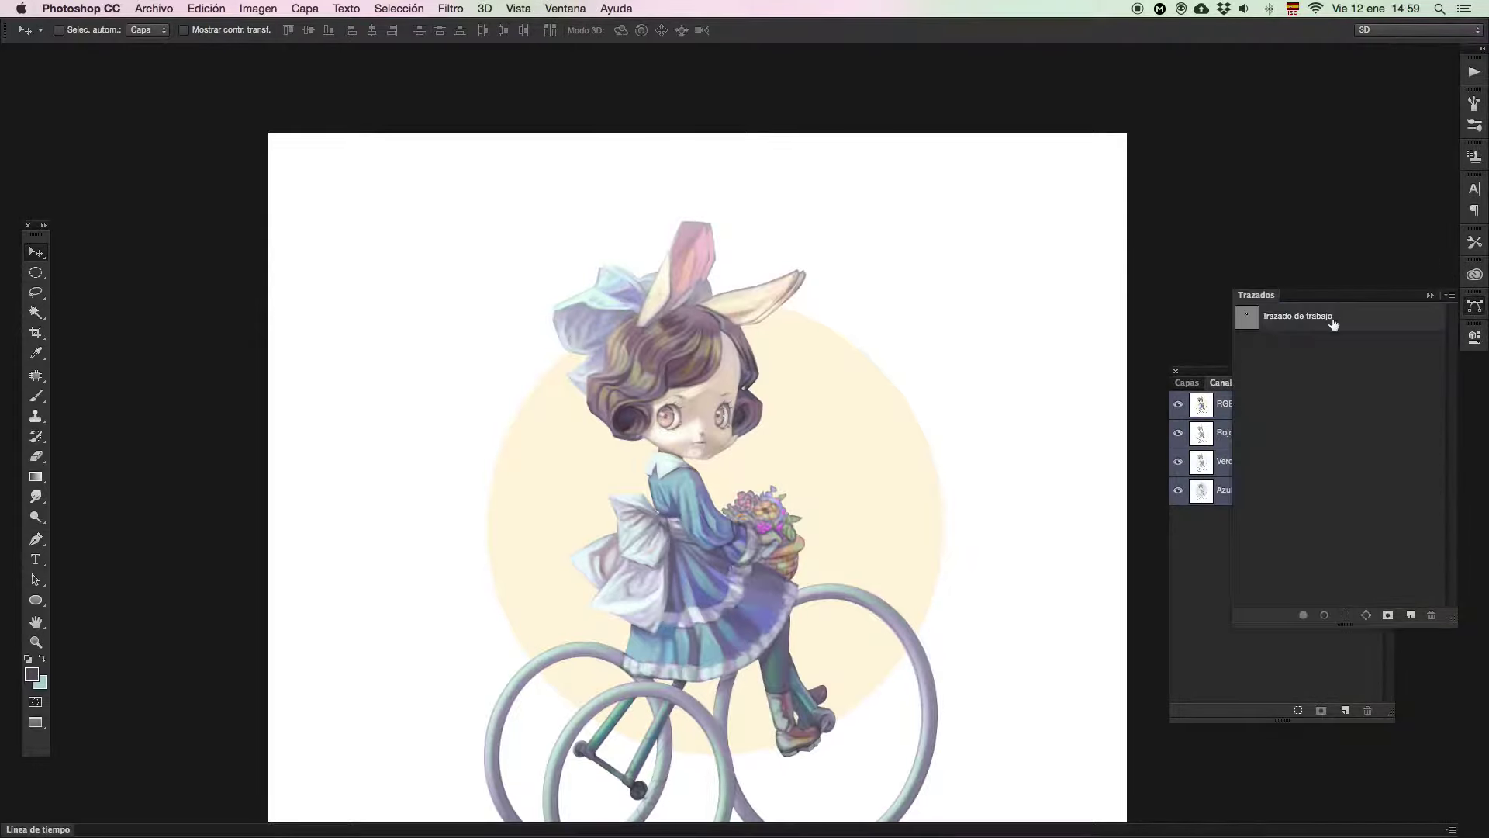
{"action": "left_click", "coordinate": [1476, 309]}
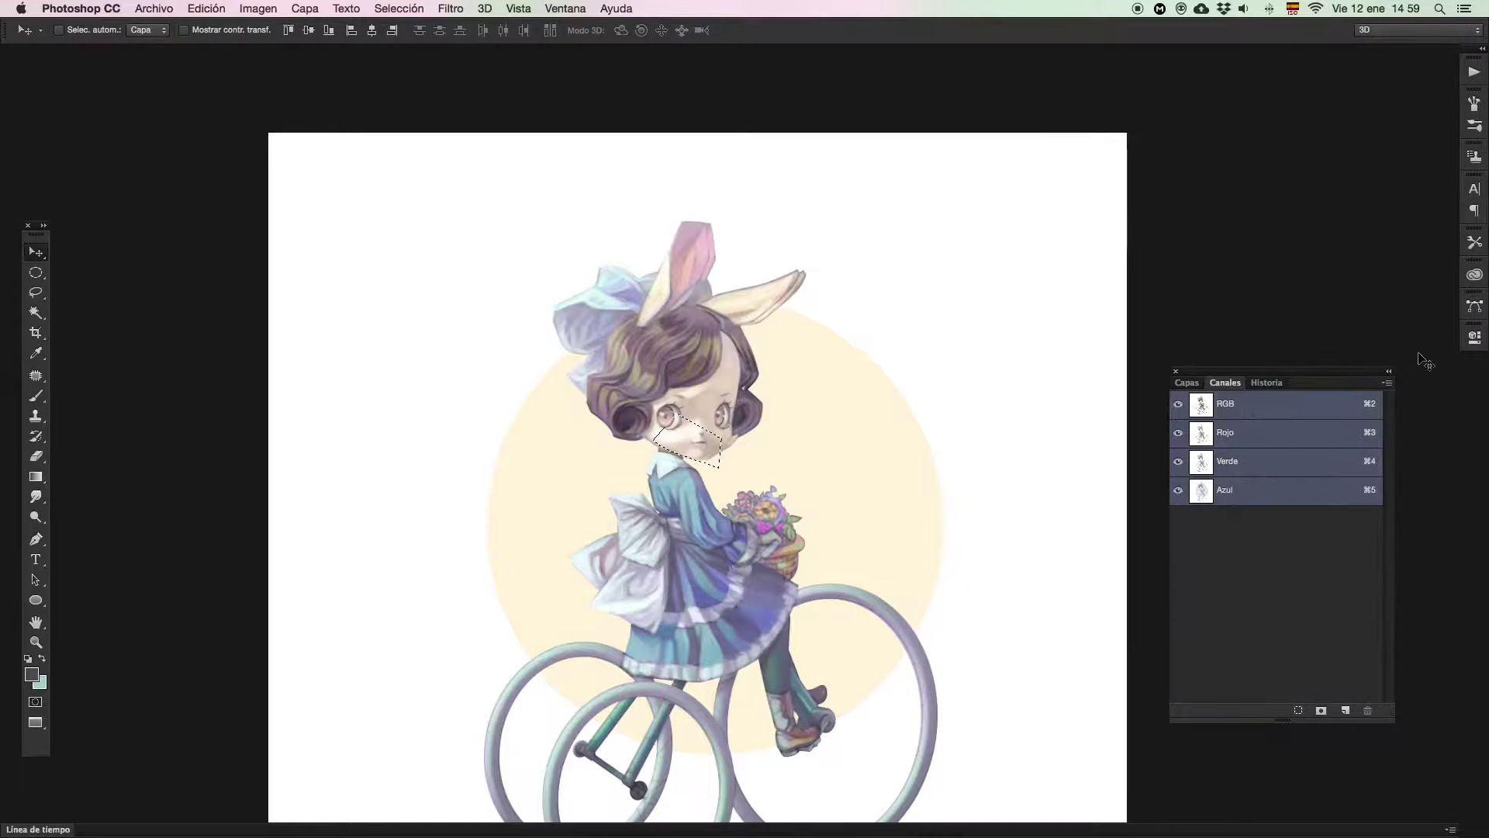
{"action": "left_click", "coordinate": [1186, 382]}
{"action": "left_click", "coordinate": [1179, 519]}
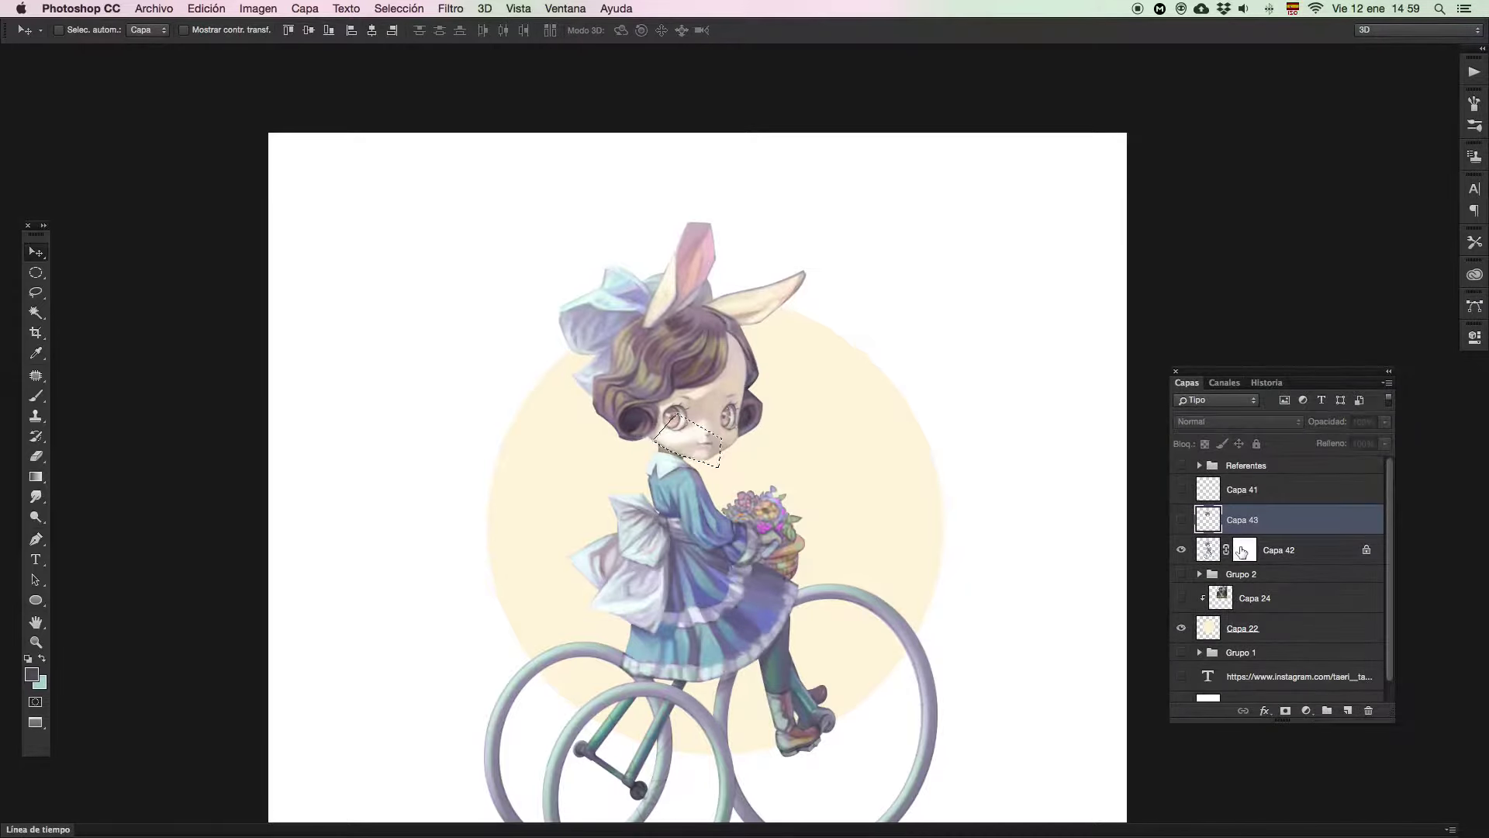
Add the rest of the head to the selection with the Lasso, fill it black on Capa 42's mask, deselect, and show Capa 43
{"action": "left_click", "coordinate": [1280, 550]}
{"action": "left_click", "coordinate": [36, 292]}
{"action": "key", "text": "shift"}
{"action": "mouse_move", "coordinate": [659, 444]}
{"action": "left_mouse_down"}
{"action": "mouse_move", "coordinate": [538, 416]}
{"action": "mouse_move", "coordinate": [941, 396]}
{"action": "mouse_move", "coordinate": [733, 467]}
{"action": "left_mouse_up"}
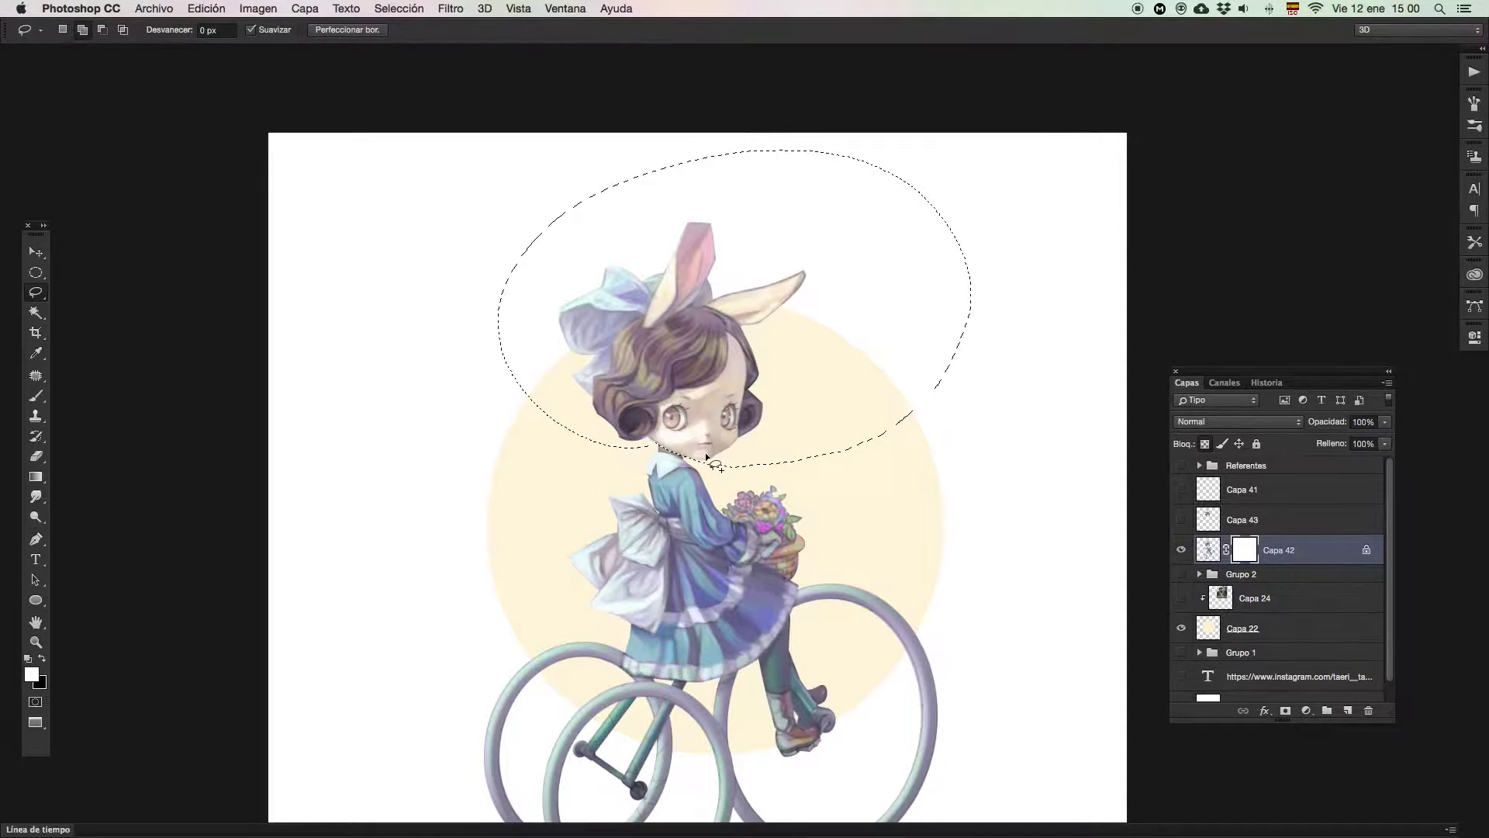
{"action": "key", "text": "BackSpace"}
{"action": "key", "text": "ctrl+d"}
{"action": "left_click", "coordinate": [1181, 520]}
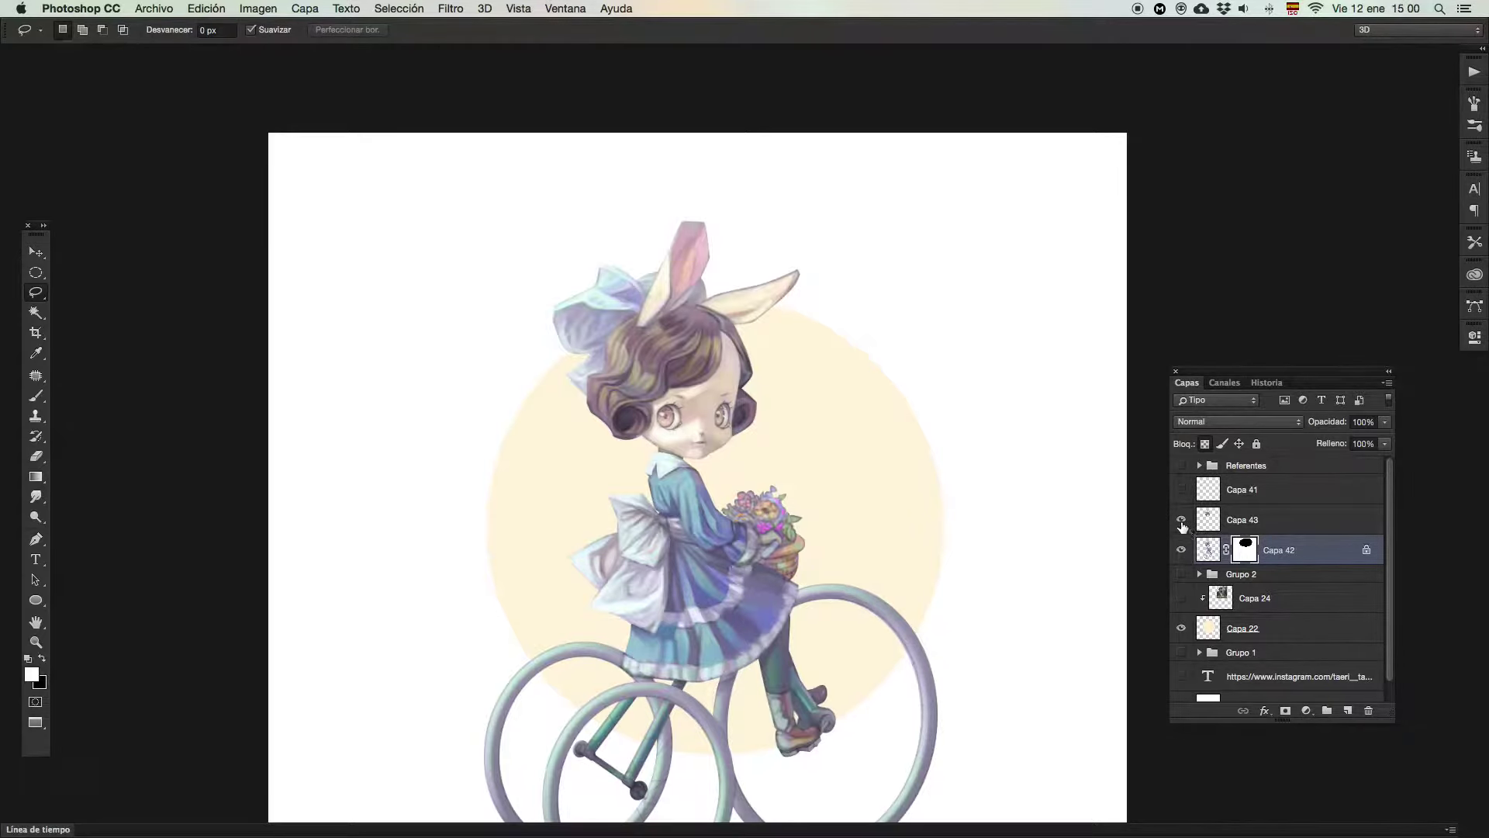
Create a new empty layer between Capa 42 and Capa 43 and get the Brush ready on it
{"action": "left_click", "coordinate": [40, 253]}
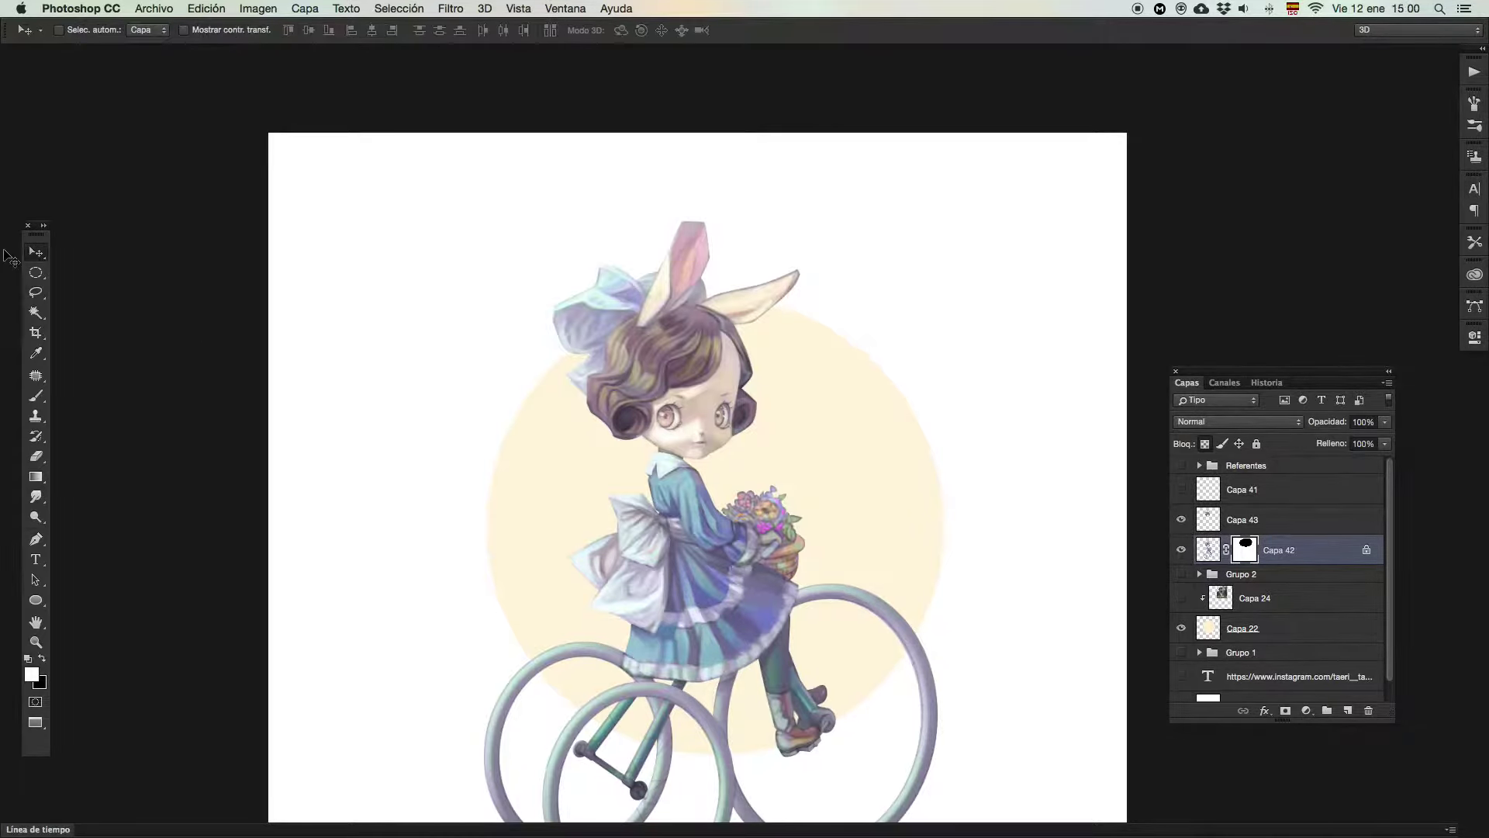
{"action": "left_click", "coordinate": [1208, 551]}
{"action": "left_click", "coordinate": [1351, 715]}
{"action": "key", "text": "b"}
Set the brush opacity to 100% and paint over the gap between the jaw and the collar at the back of the neck
{"action": "scroll", "coordinate": [646, 453], "scroll_direction": "up", "scroll_amount": 3}
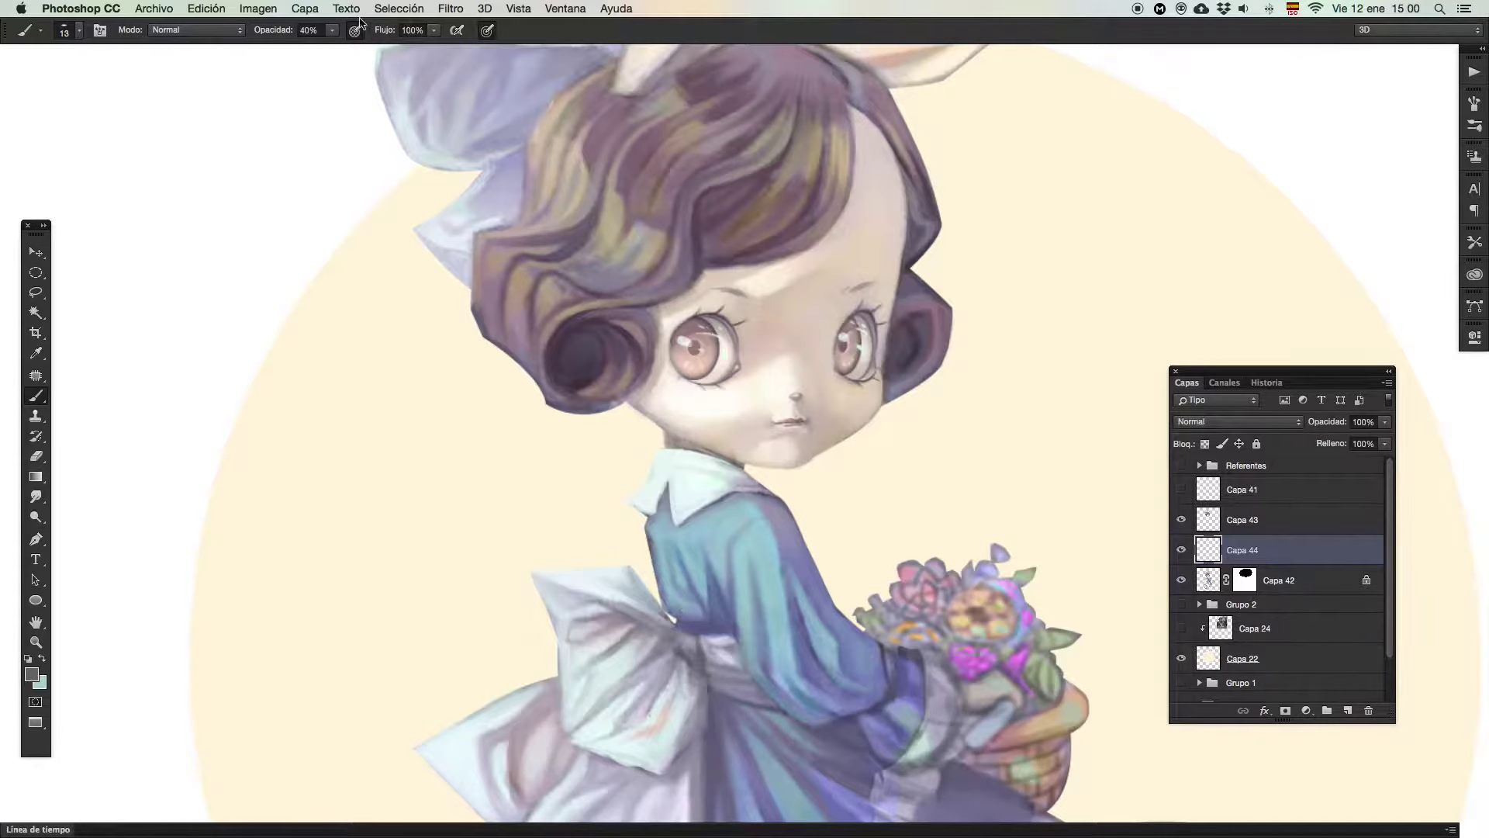
{"action": "left_click", "coordinate": [332, 30]}
{"action": "left_click", "coordinate": [673, 445]}
{"action": "left_click_drag", "start_coordinate": [665, 430], "coordinate": [669, 445]}
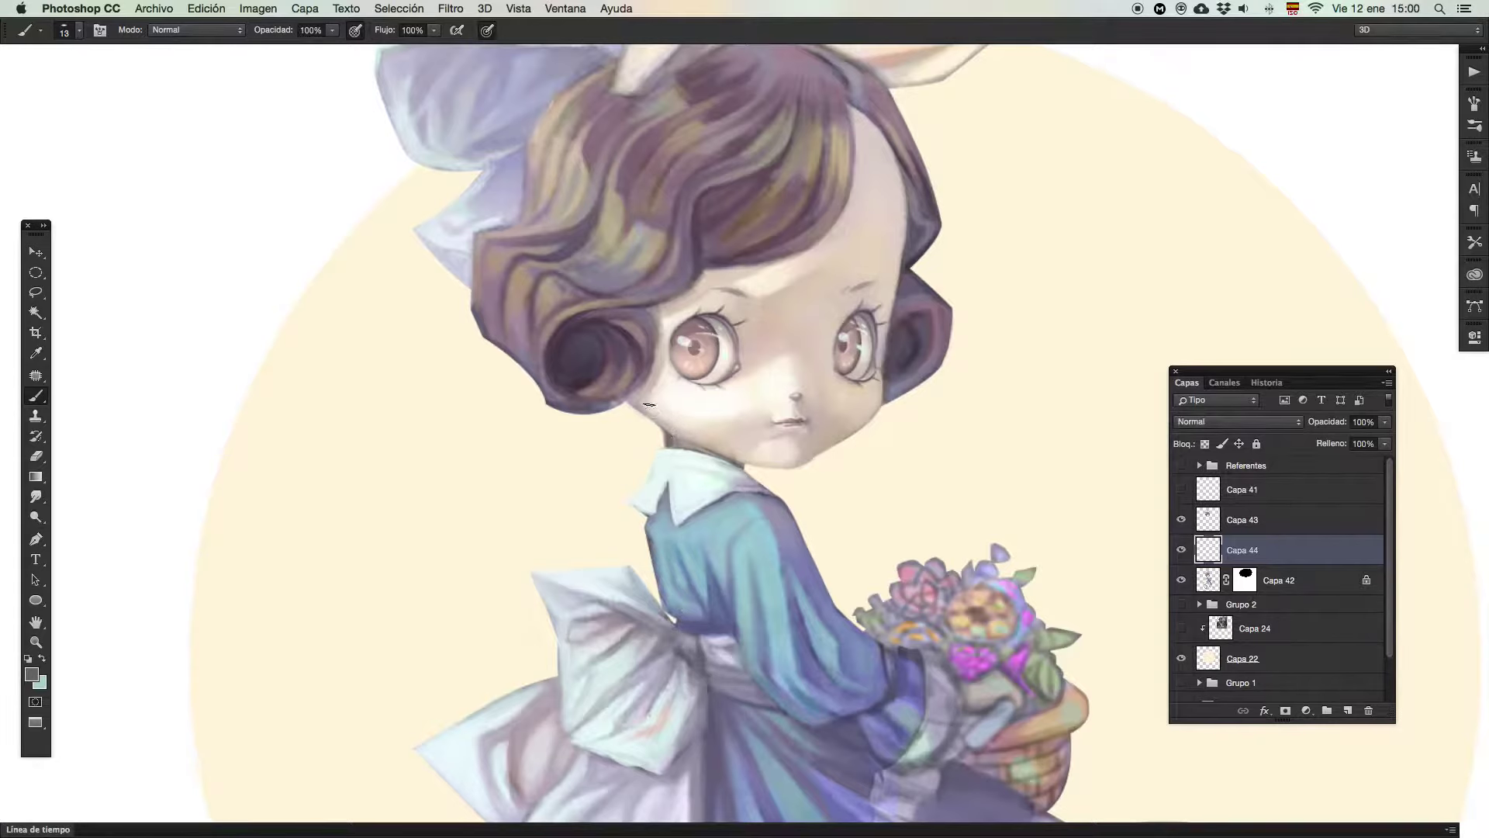
{"action": "left_click", "coordinate": [686, 442], "text": "alt"}
{"action": "key", "text": "z"}
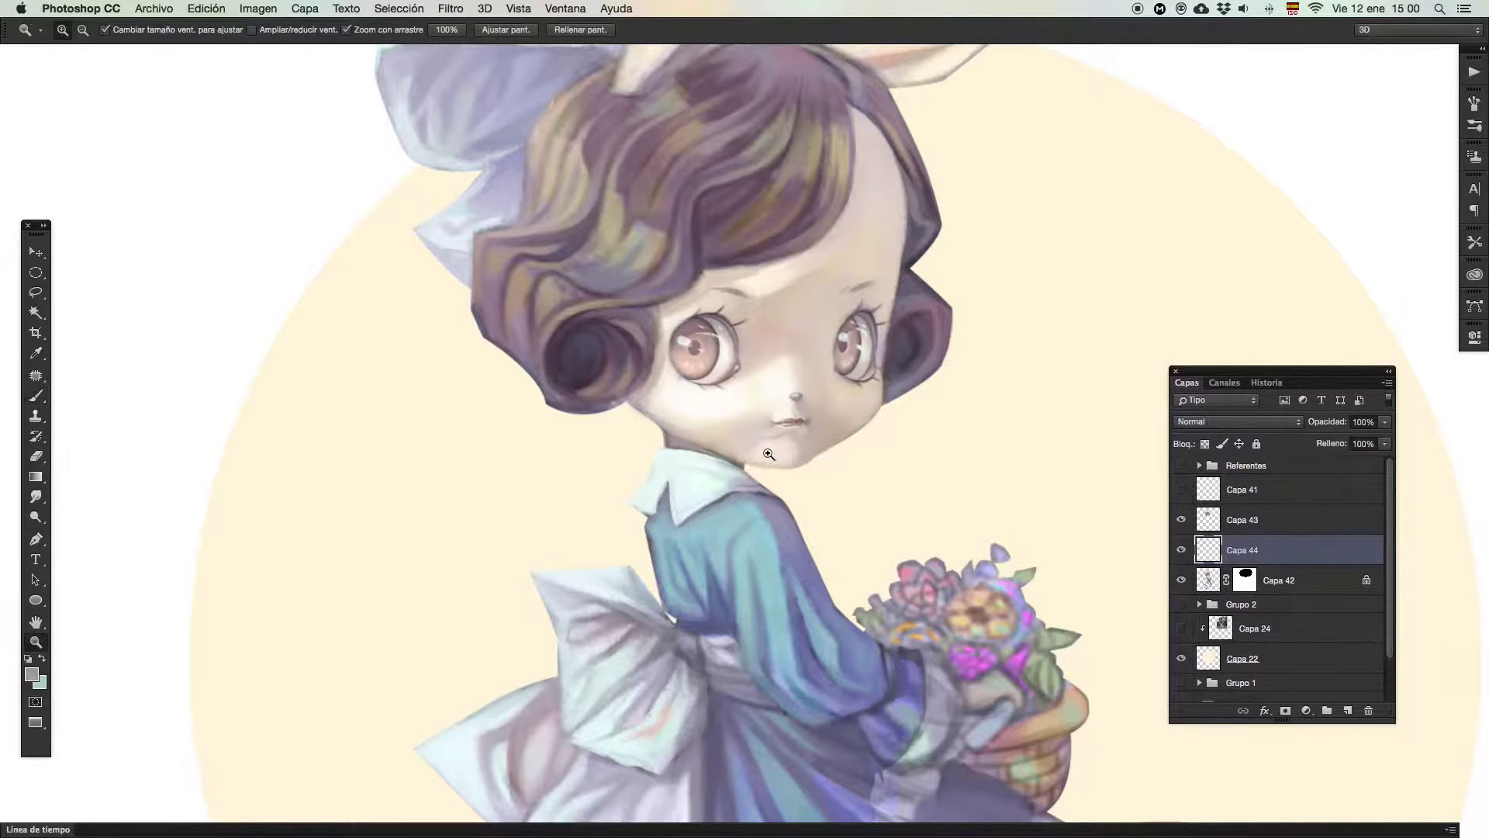
{"action": "left_click", "coordinate": [711, 458], "text": "alt"}
{"action": "left_click", "coordinate": [711, 458]}
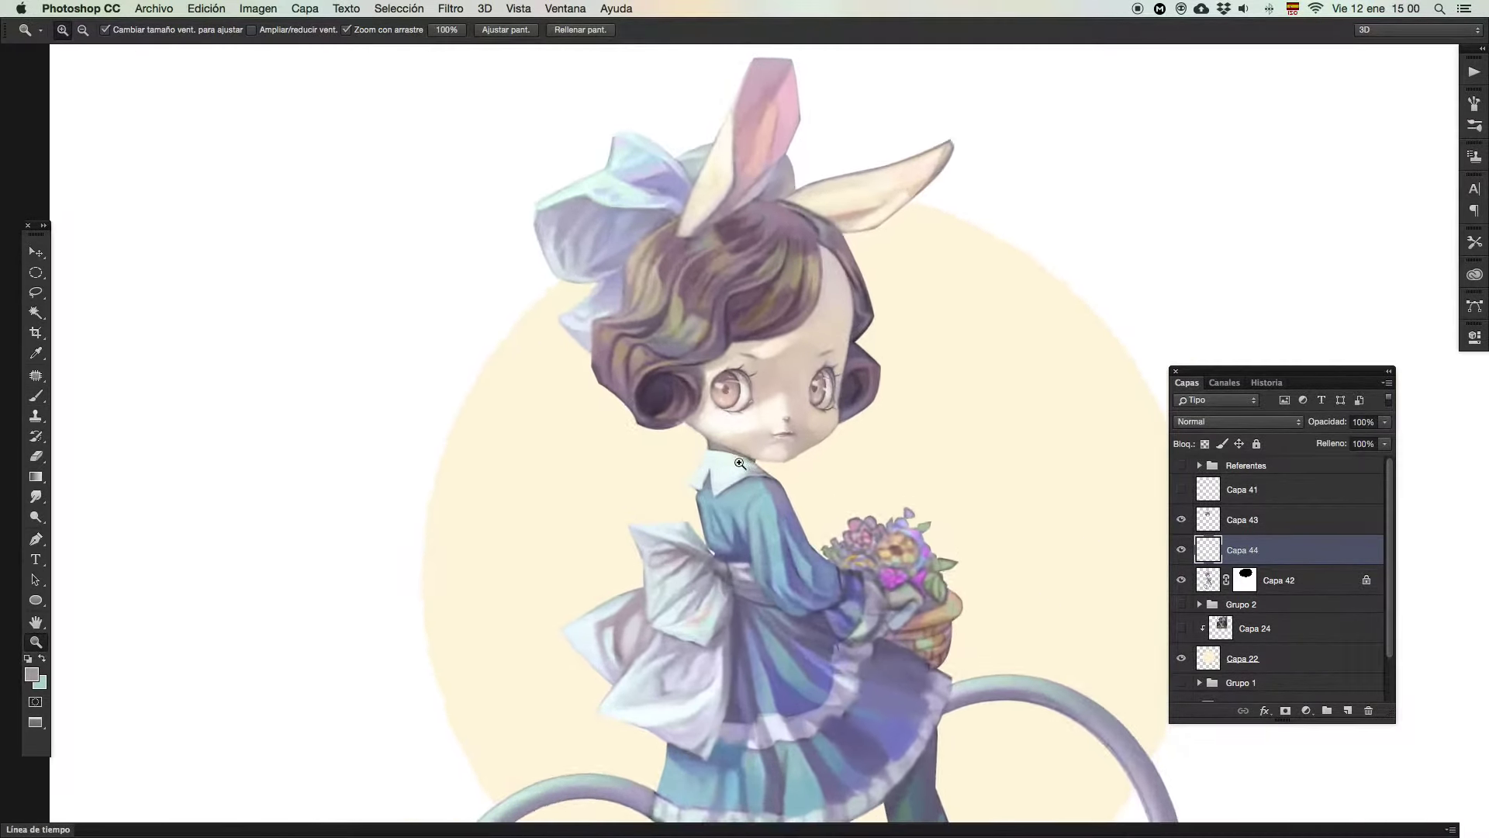
Merge the neck retouch layer with Capa 43, and merge the resulting head layer down into Capa 42
{"action": "left_click", "coordinate": [1241, 522], "text": "shift"}
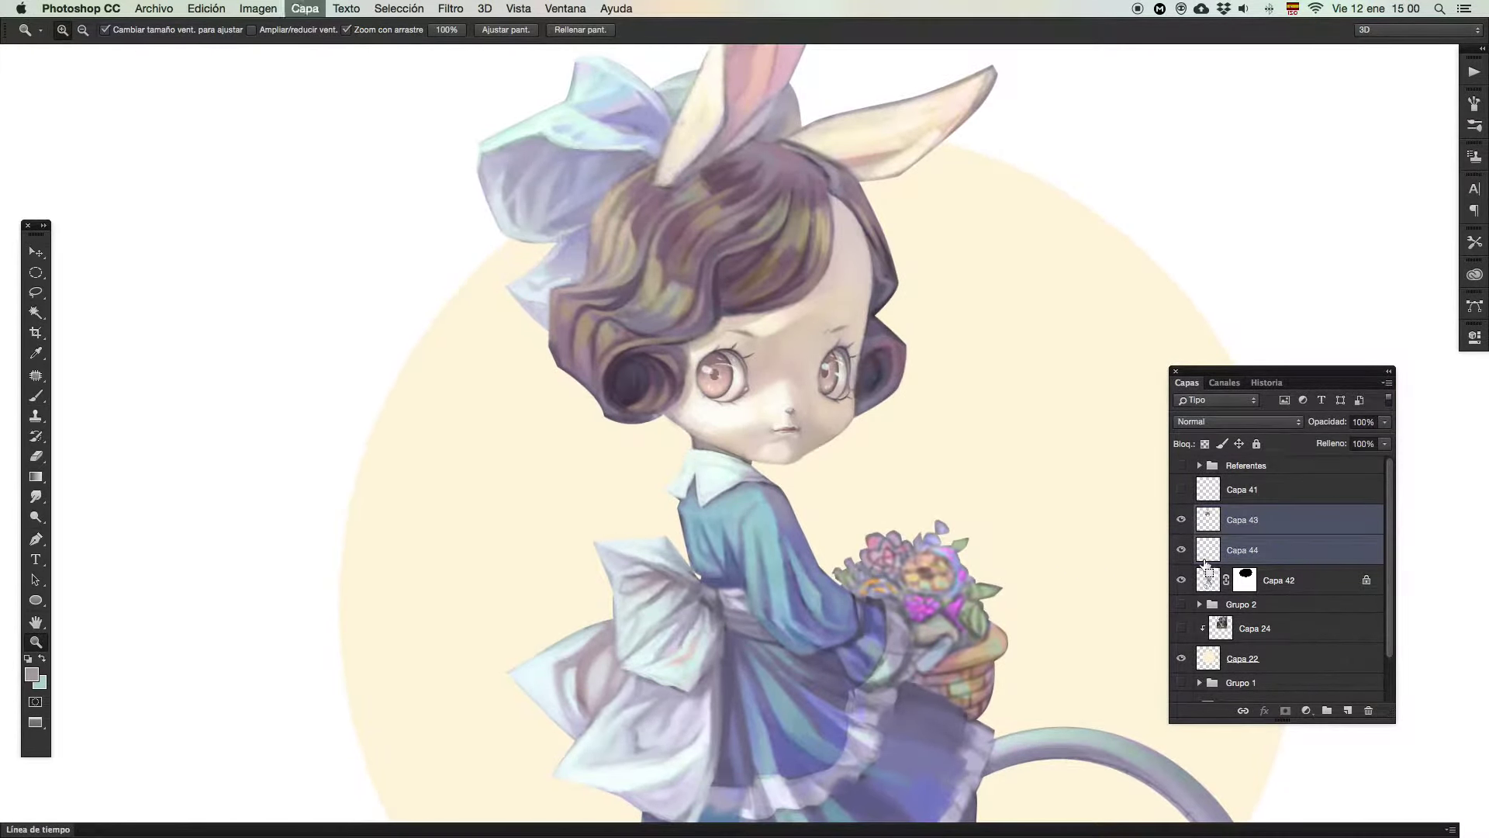
{"action": "key", "text": "ctrl+e"}
{"action": "left_click", "coordinate": [1181, 550]}
{"action": "left_click", "coordinate": [1181, 549]}
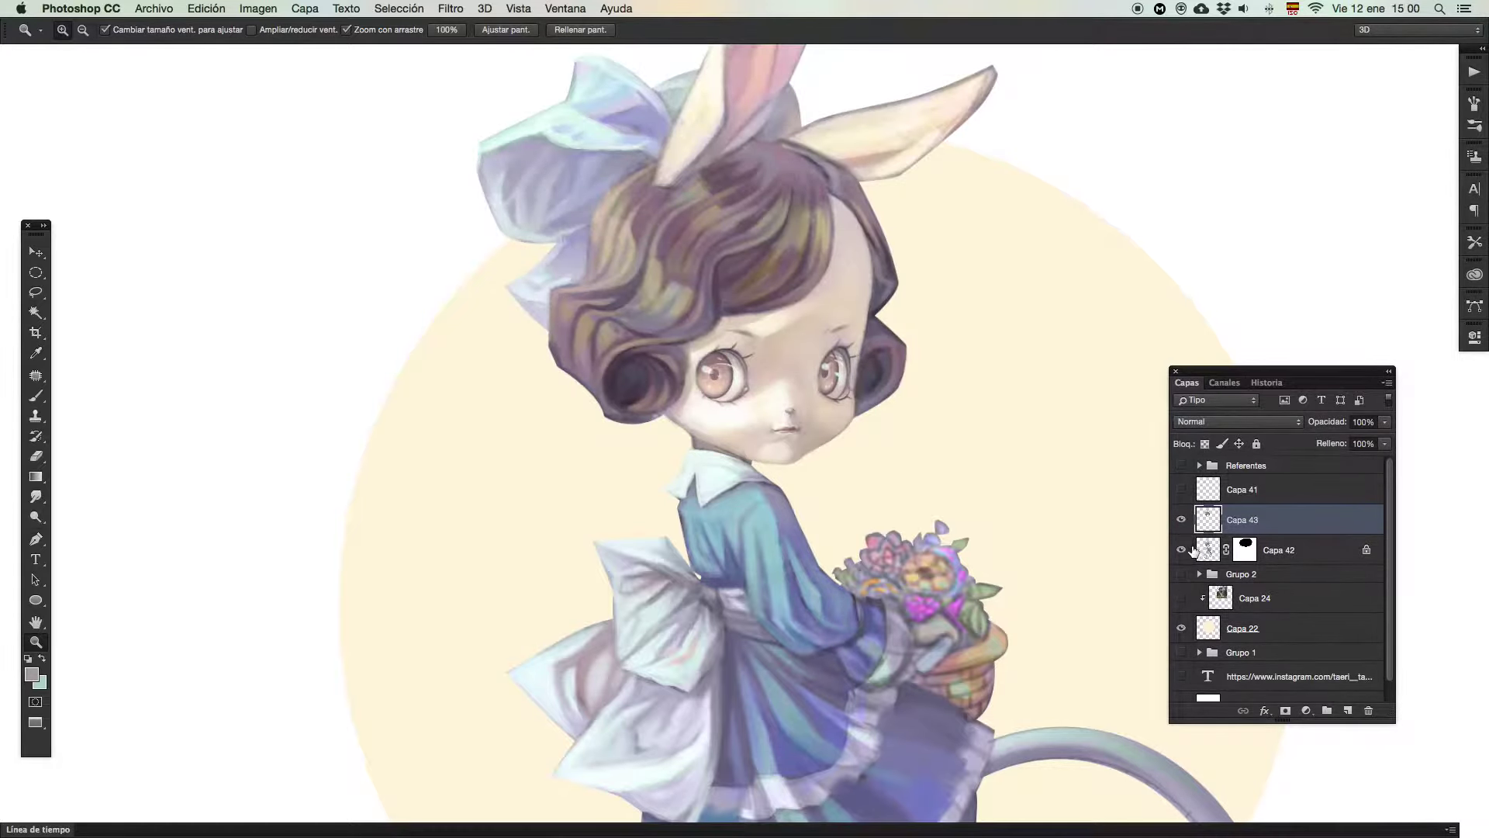
{"action": "key", "text": "ctrl+e"}
Unlock the transparent pixels of Capa 42 and erase the stray paint along the back of the neck beside the collar
{"action": "left_click", "coordinate": [861, 308]}
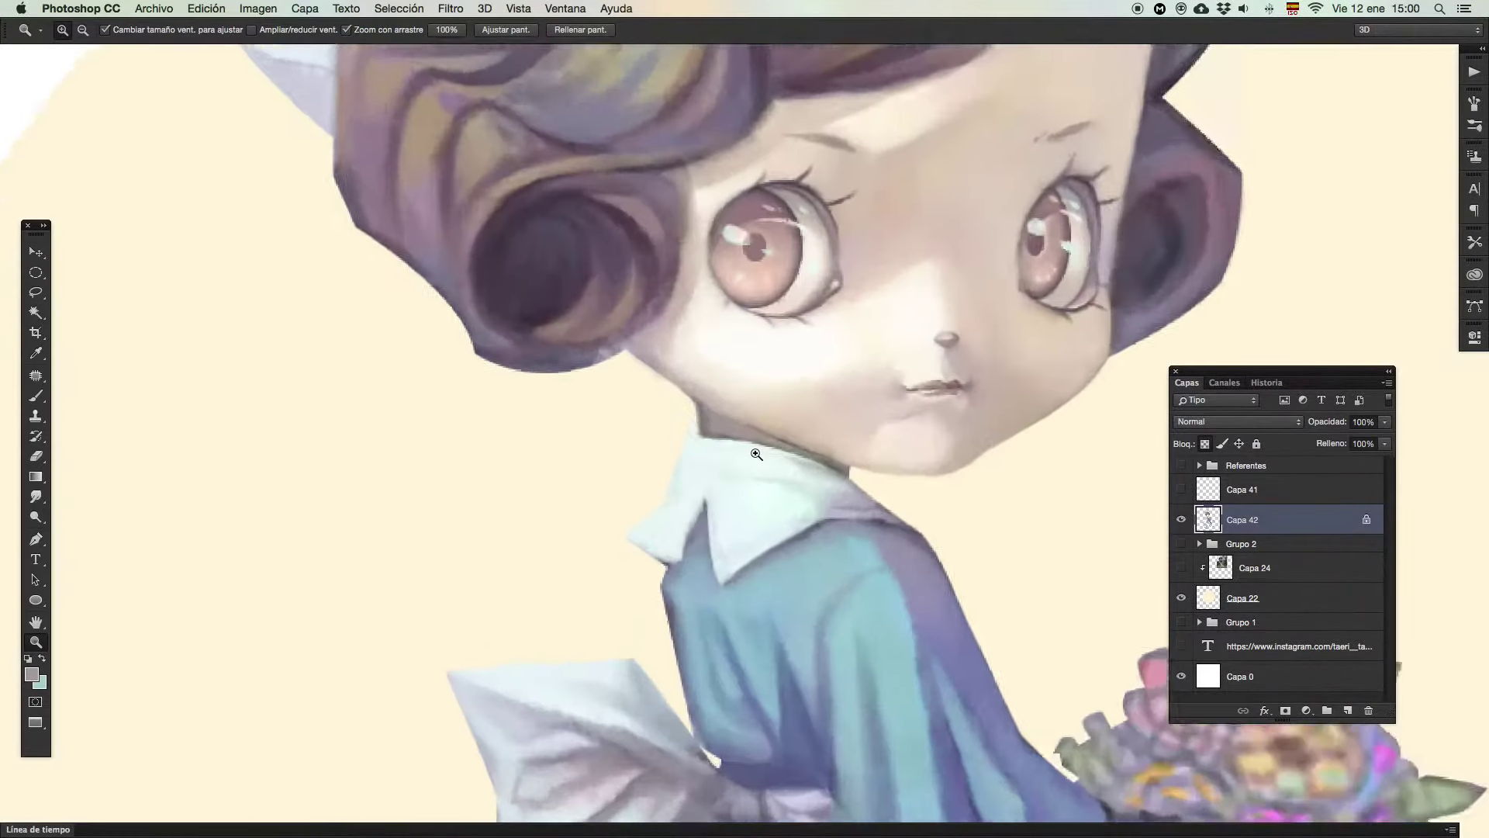
{"action": "left_click", "coordinate": [724, 466]}
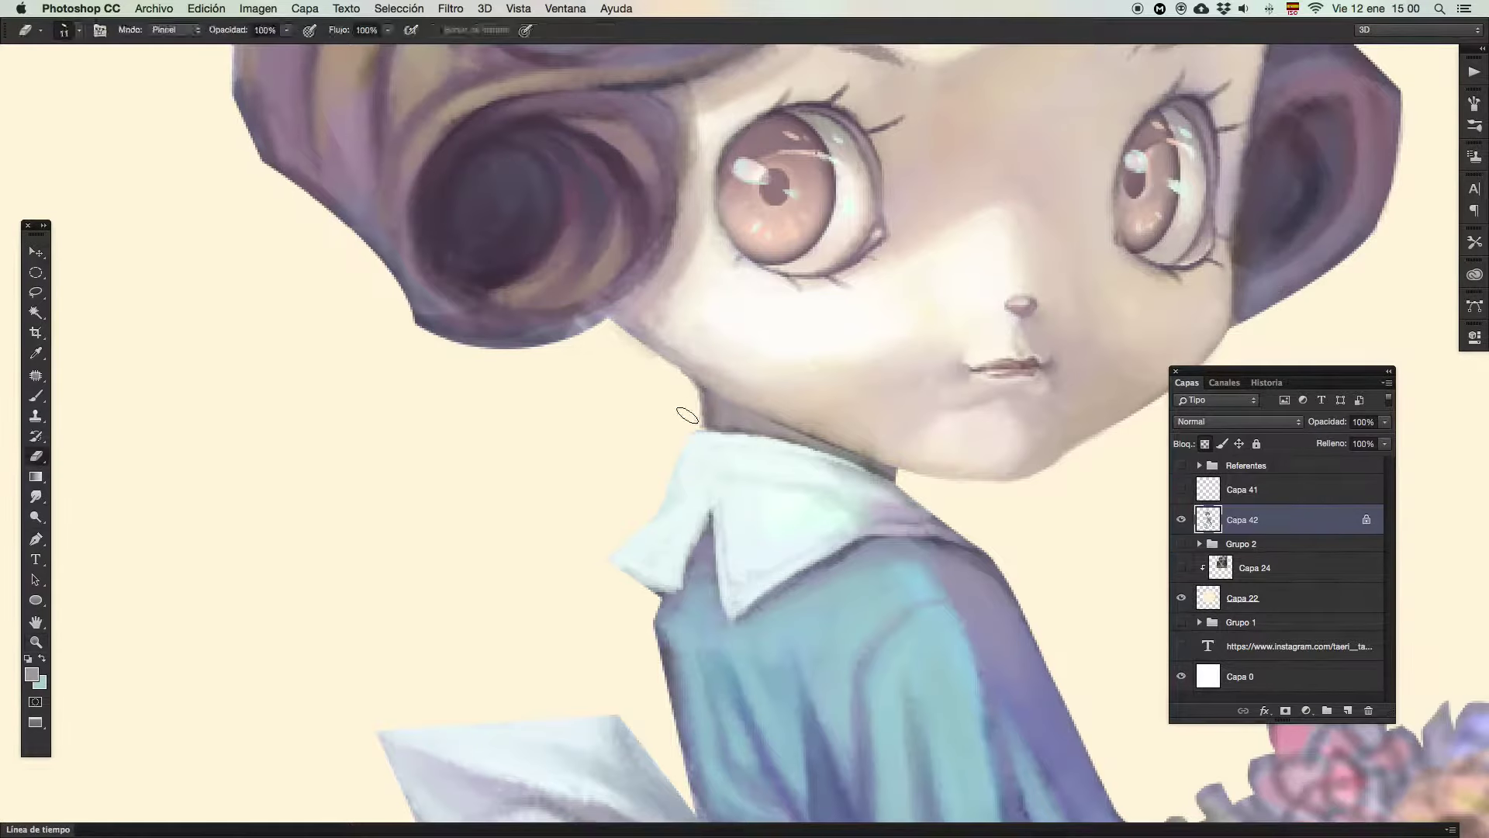
{"action": "key", "text": "e"}
{"action": "left_click", "coordinate": [1204, 444]}
{"action": "left_click_drag", "start_coordinate": [690, 386], "coordinate": [700, 535]}
Repaint the underside of the front ringlet and its border with the cheek using sampled colours
{"action": "key", "text": "b"}
{"action": "left_click", "coordinate": [547, 531], "text": "alt"}
{"action": "mouse_move", "coordinate": [602, 535]}
{"action": "left_mouse_down"}
{"action": "mouse_move", "coordinate": [676, 487]}
{"action": "mouse_move", "coordinate": [702, 417]}
{"action": "left_mouse_up"}
{"action": "left_click", "coordinate": [669, 304], "text": "alt"}
{"action": "mouse_move", "coordinate": [673, 300]}
{"action": "left_mouse_down"}
{"action": "mouse_move", "coordinate": [725, 337]}
{"action": "mouse_move", "coordinate": [711, 447]}
{"action": "left_mouse_up"}
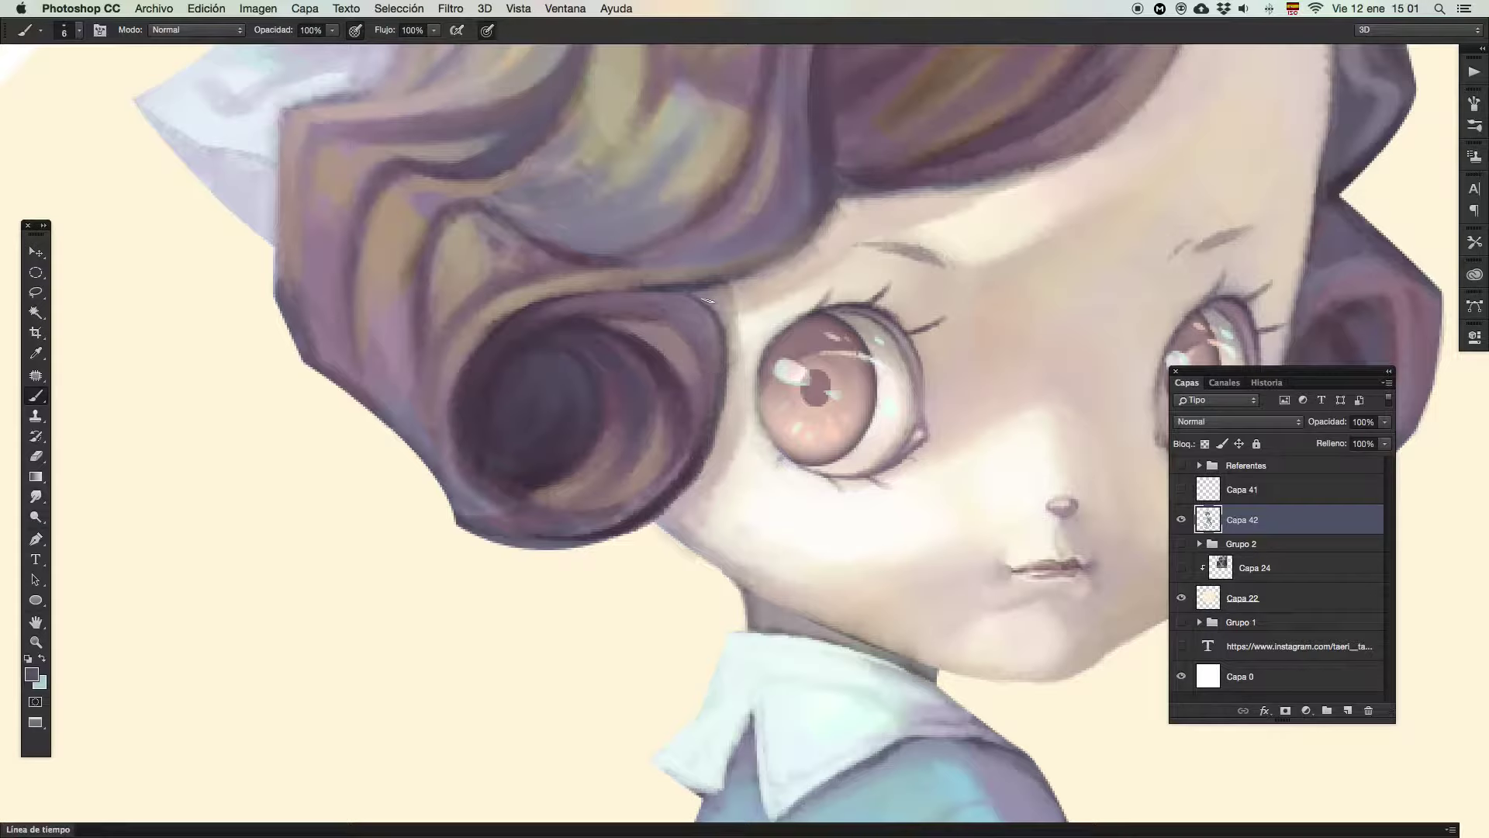
Darken the ringlet's rim beside the cheek and touch up its inner strands with sampled purples
{"action": "left_click_drag", "start_coordinate": [716, 333], "coordinate": [699, 293]}
{"action": "left_click", "coordinate": [675, 472], "text": "alt"}
{"action": "mouse_move", "coordinate": [686, 470]}
{"action": "left_mouse_down"}
{"action": "mouse_move", "coordinate": [596, 529]}
{"action": "mouse_move", "coordinate": [684, 475]}
{"action": "mouse_move", "coordinate": [709, 429]}
{"action": "left_mouse_up"}
{"action": "left_click", "coordinate": [684, 351], "text": "alt"}
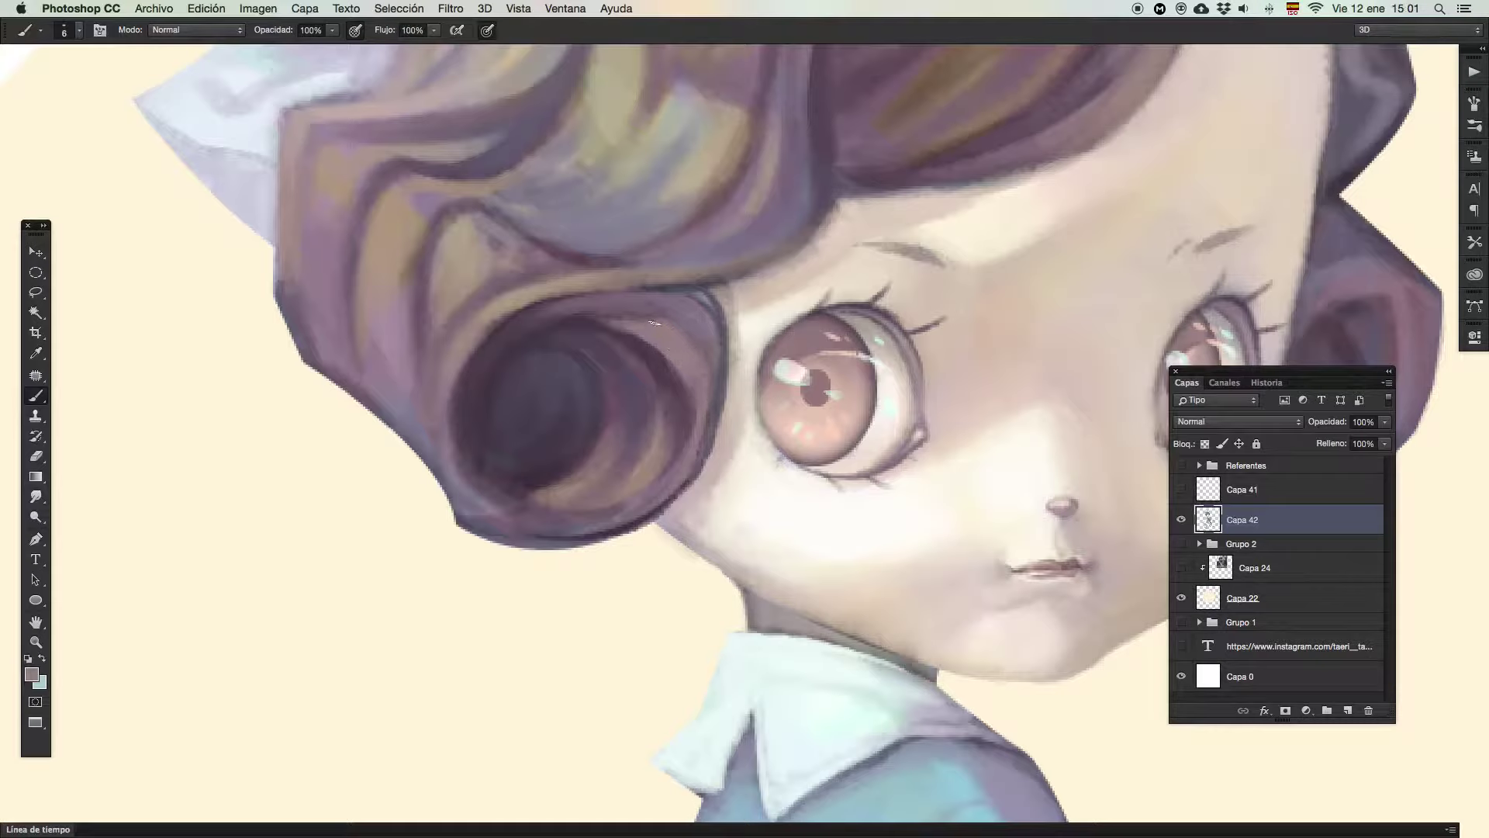
{"action": "left_click", "coordinate": [719, 378], "text": "alt"}
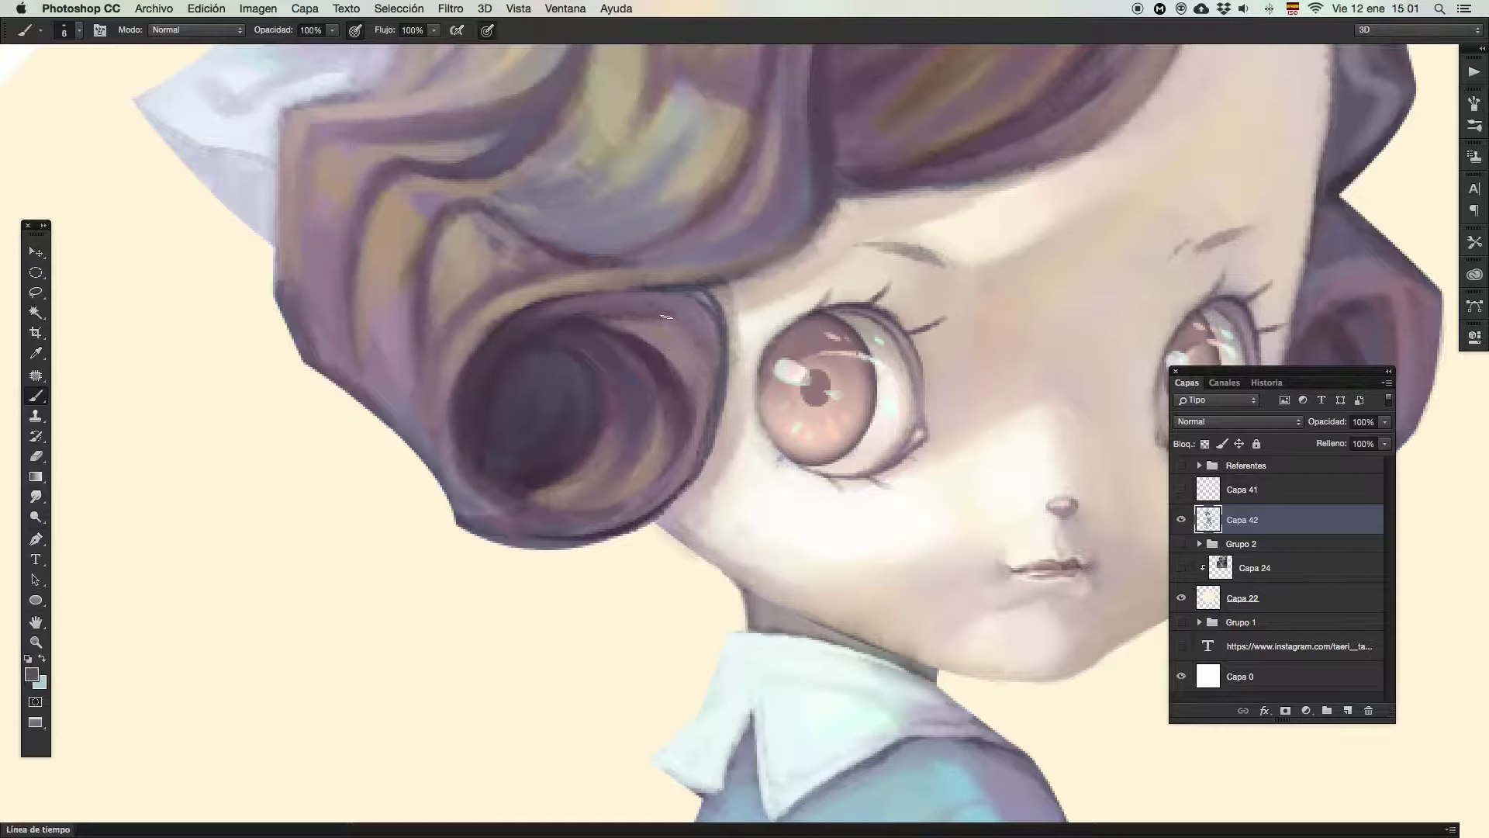
{"action": "left_click", "coordinate": [706, 392], "text": "alt"}
Refine the ringlet's outer edge and the strands curling over its opening with sampled hair tones
{"action": "key", "text": "r"}
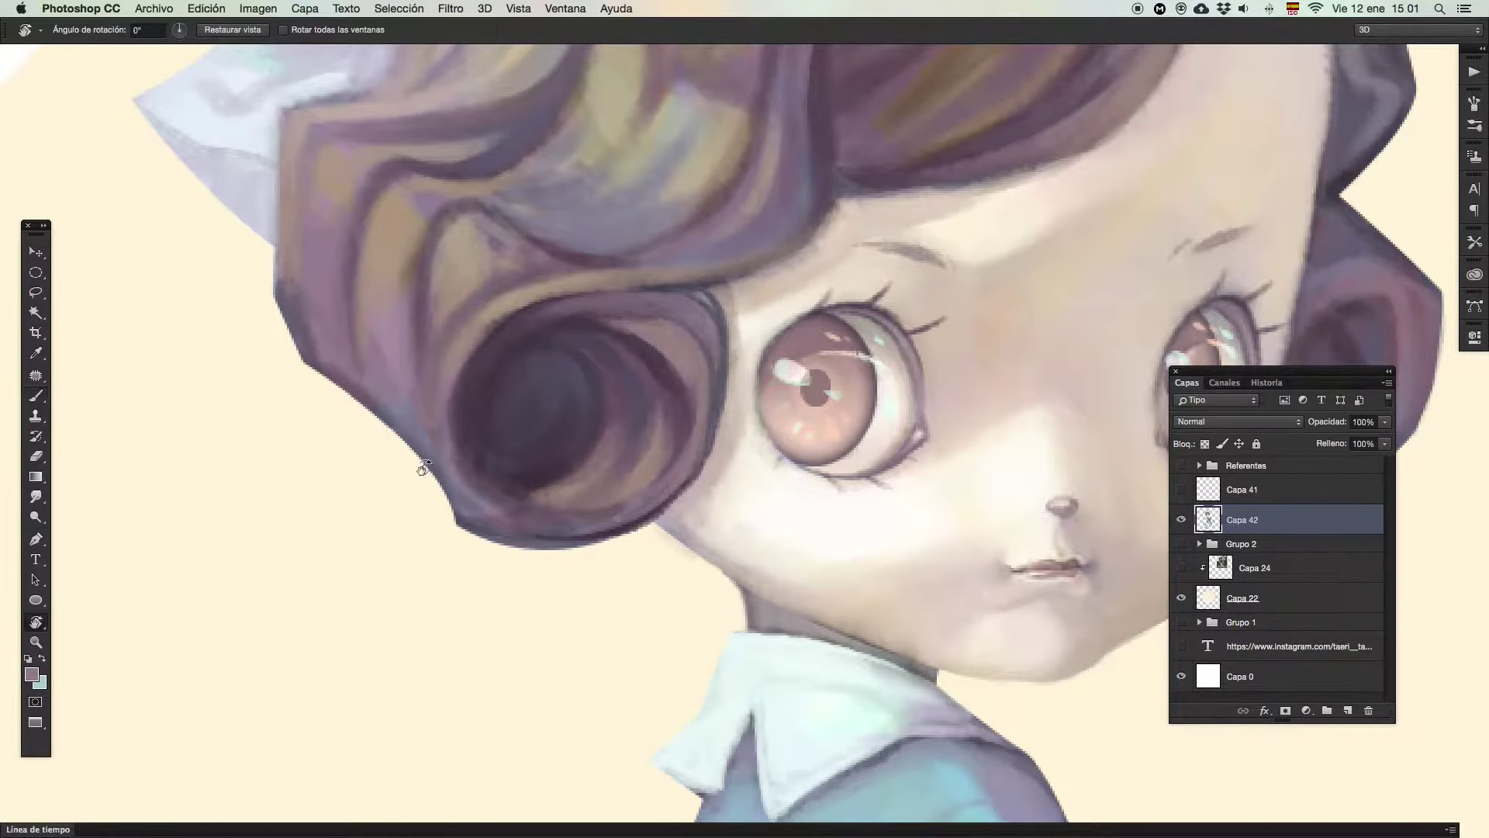
{"action": "left_click_drag", "start_coordinate": [517, 496], "coordinate": [656, 679]}
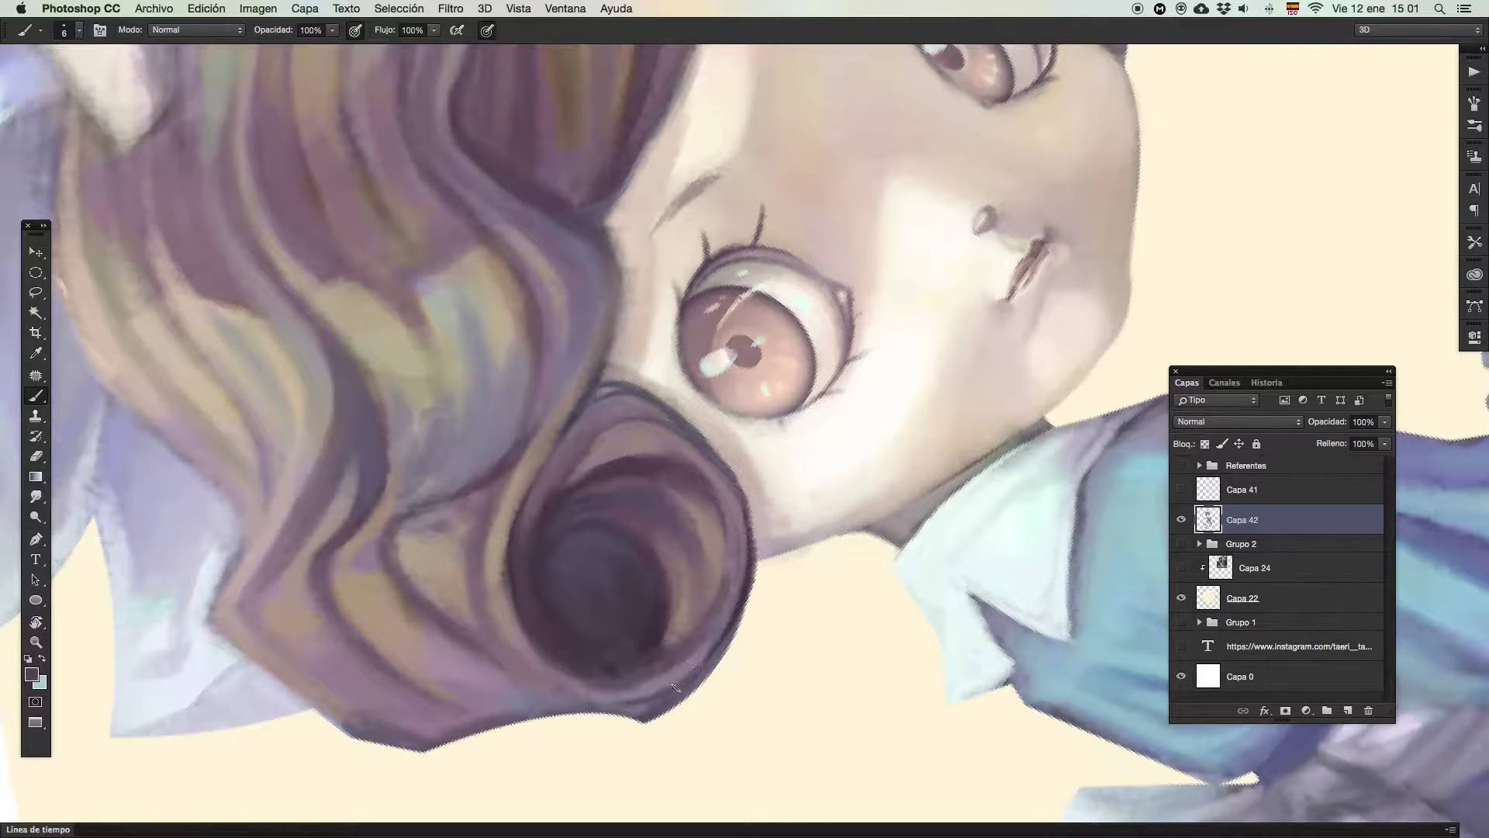
{"action": "left_click", "coordinate": [631, 682], "text": "alt"}
{"action": "mouse_move", "coordinate": [663, 456]}
{"action": "left_mouse_down"}
{"action": "mouse_move", "coordinate": [601, 457]}
{"action": "mouse_move", "coordinate": [682, 460]}
{"action": "left_mouse_up"}
{"action": "left_click", "coordinate": [553, 466], "text": "alt"}
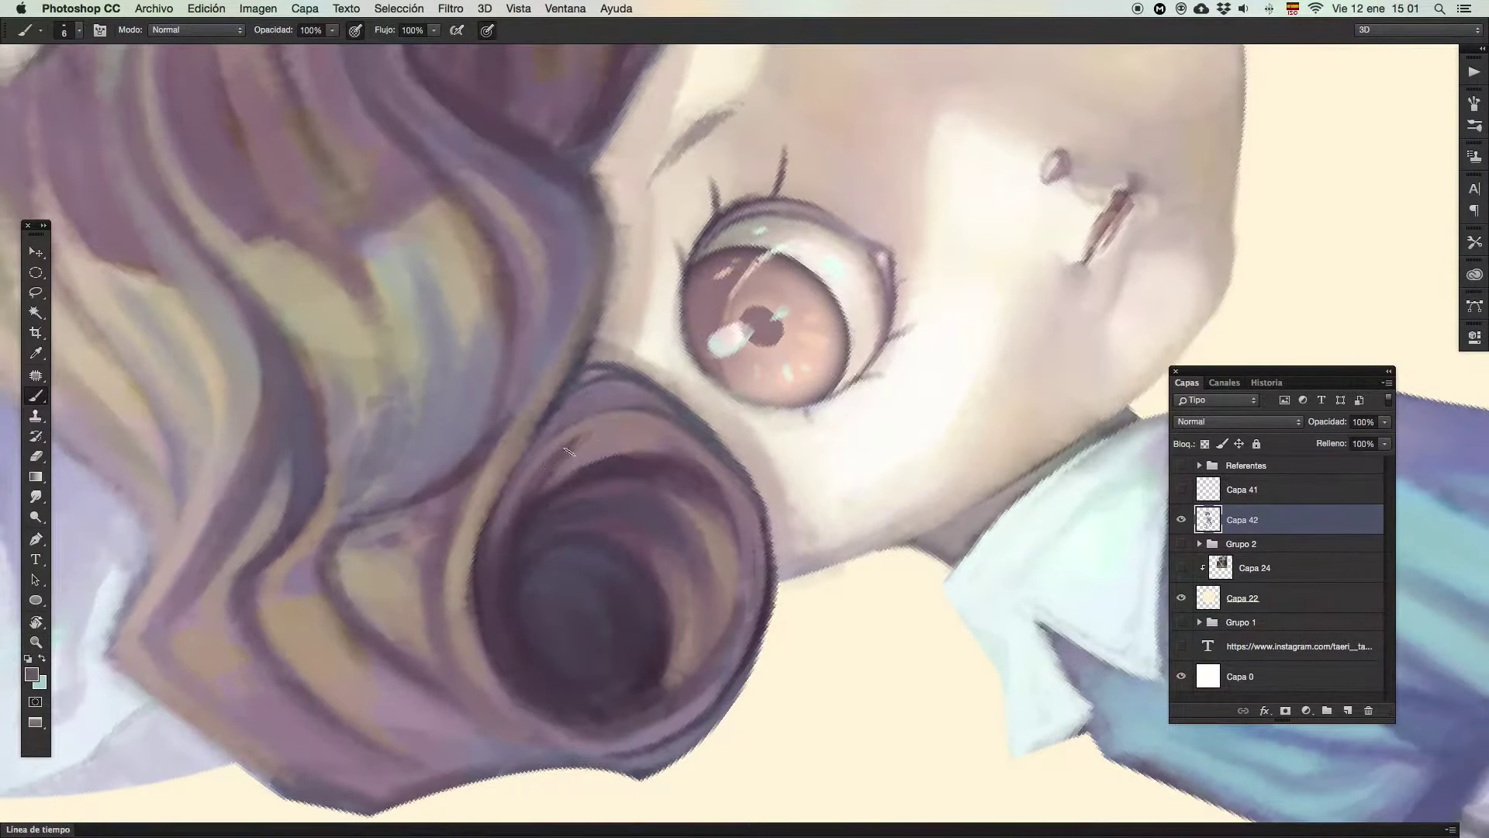
{"action": "left_click", "coordinate": [583, 465], "text": "alt"}
{"action": "left_click", "coordinate": [447, 483], "text": "alt"}
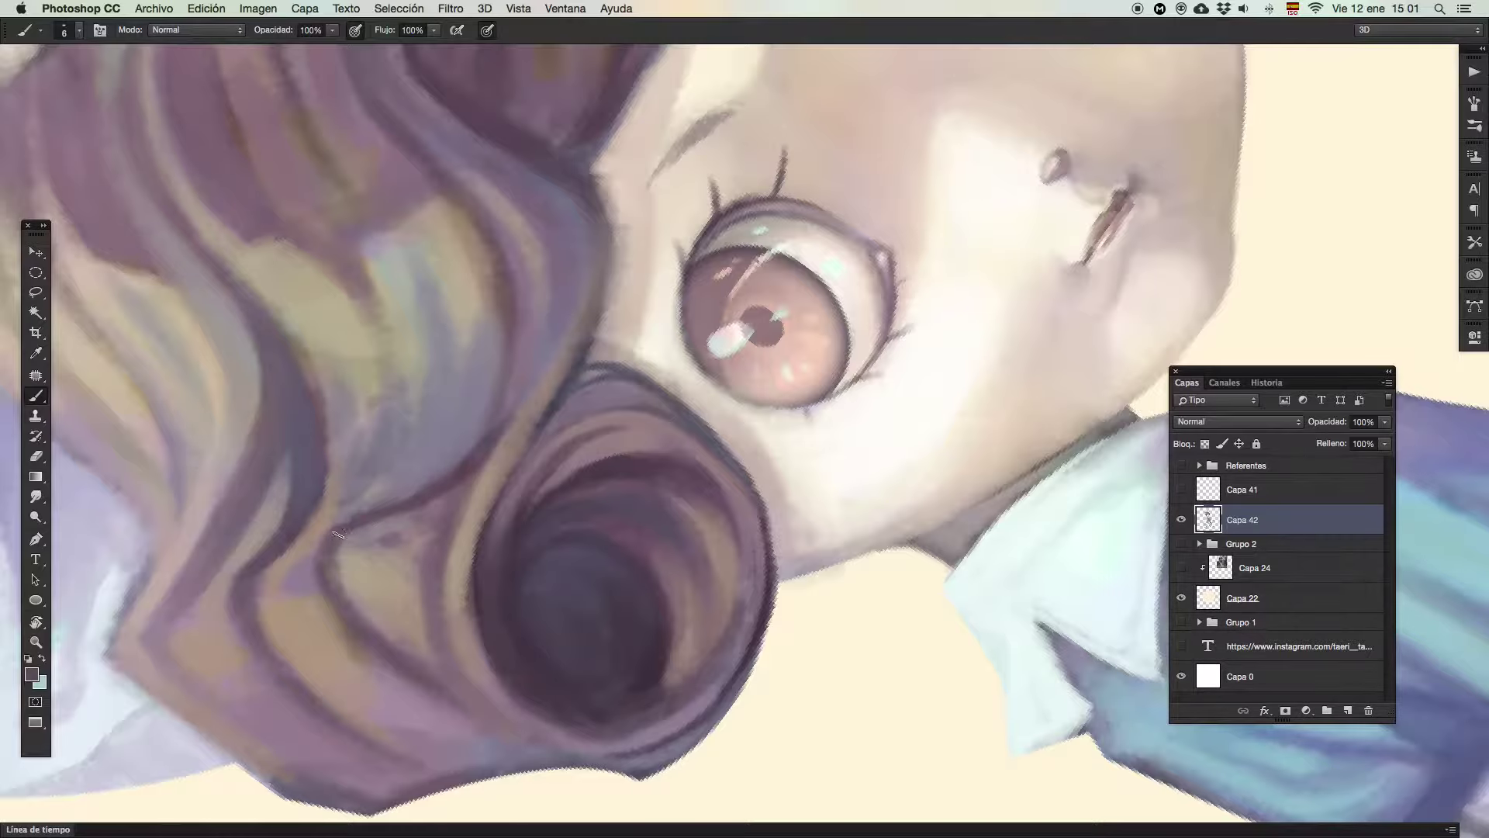
Sharpen the dark line separating the hair wave from the strands just above the ringlet
{"action": "key", "text": "z"}
{"action": "left_click_drag", "start_coordinate": [456, 451], "coordinate": [365, 481]}
{"action": "key", "text": "r"}
{"action": "left_click_drag", "start_coordinate": [338, 552], "coordinate": [380, 225]}
{"action": "key", "text": "z"}
{"action": "mouse_move", "coordinate": [489, 248]}
{"action": "left_mouse_down"}
{"action": "mouse_move", "coordinate": [543, 241]}
{"action": "mouse_move", "coordinate": [642, 542]}
{"action": "mouse_move", "coordinate": [644, 525]}
{"action": "left_mouse_up"}
{"action": "key", "text": "space"}
{"action": "key", "text": "b"}
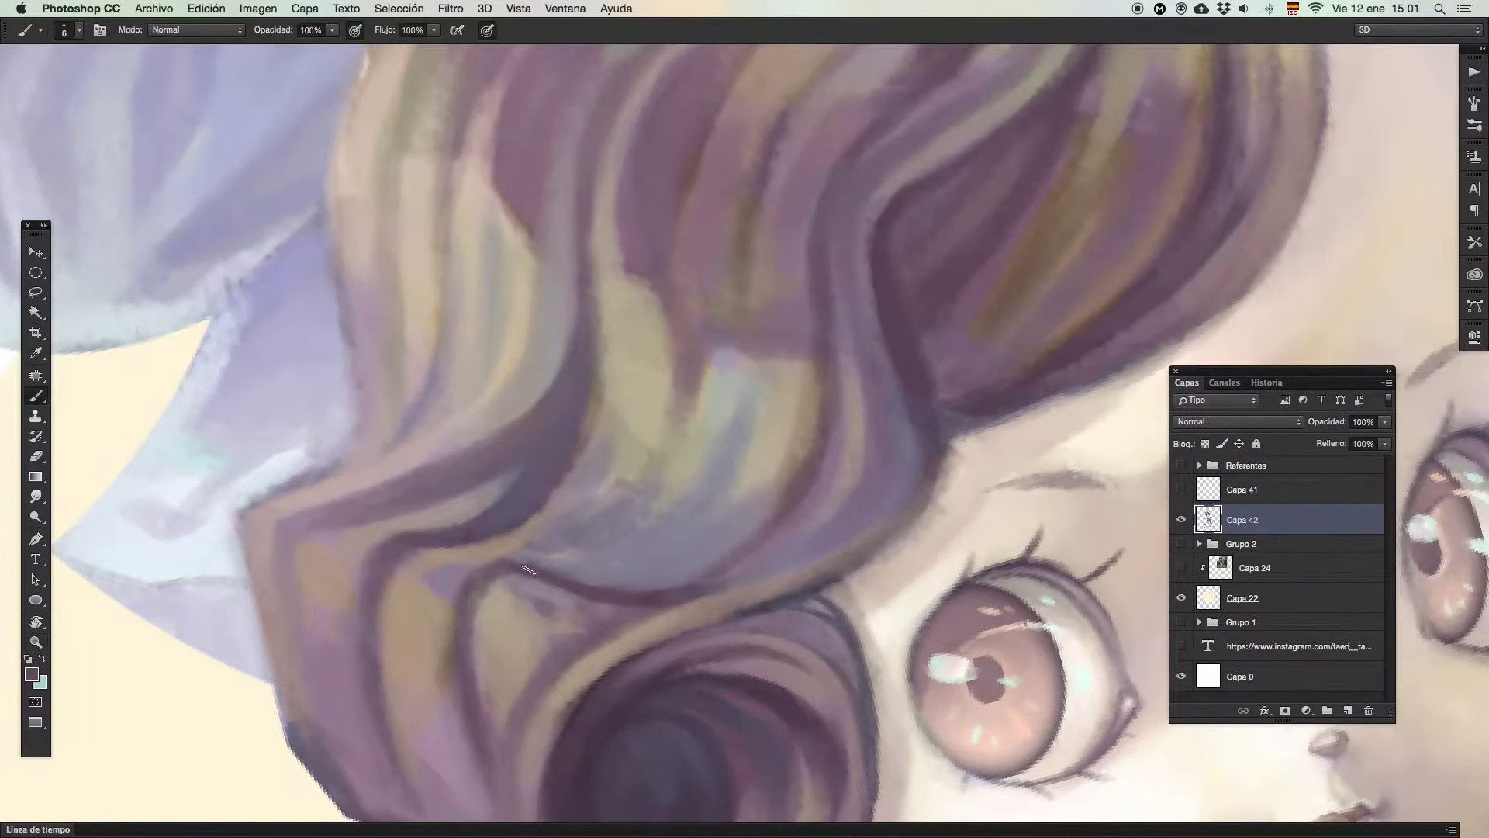
{"action": "left_click", "coordinate": [505, 561], "text": "alt"}
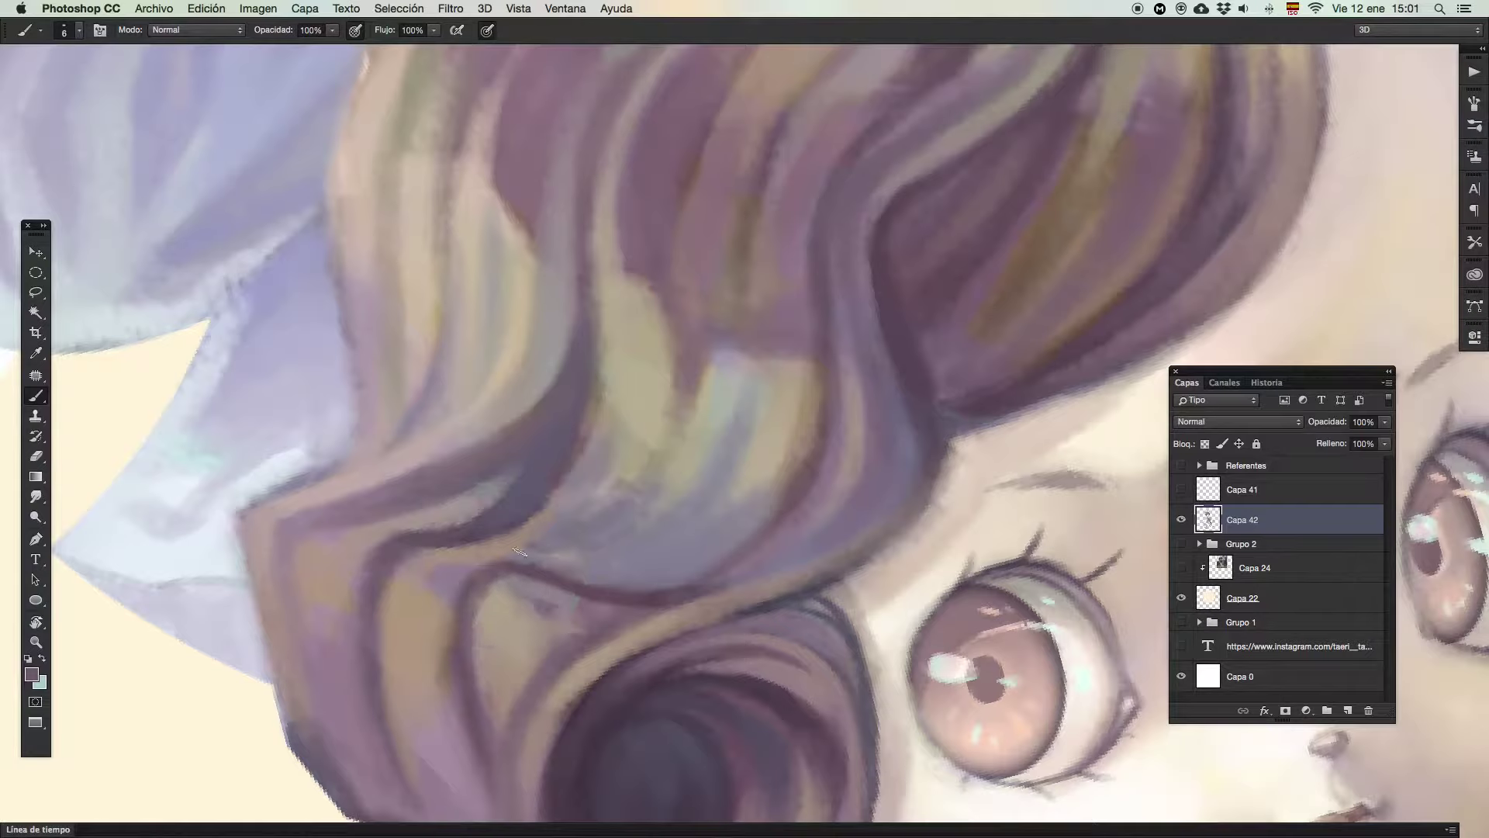
Blend the lavender and beige strands at the base of the hair wave with sampled colours
{"action": "left_click", "coordinate": [572, 518], "text": "alt"}
{"action": "left_click_drag", "start_coordinate": [559, 529], "coordinate": [541, 540]}
{"action": "left_click", "coordinate": [564, 526], "text": "alt"}
{"action": "left_click", "coordinate": [634, 438], "text": "alt"}
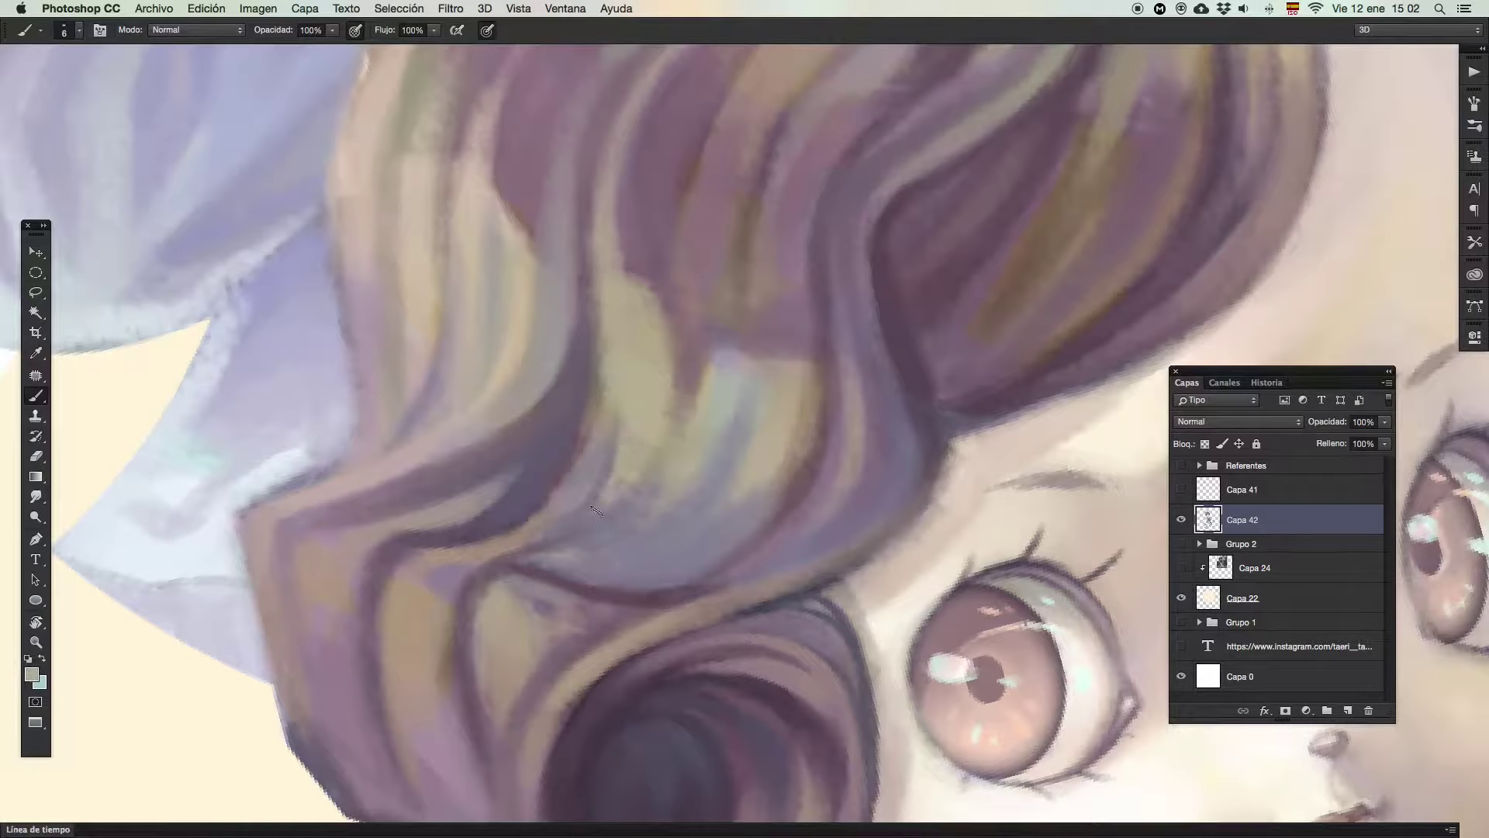
{"action": "left_click", "coordinate": [562, 541], "text": "alt"}
{"action": "mouse_move", "coordinate": [590, 538]}
{"action": "left_mouse_down"}
{"action": "mouse_move", "coordinate": [548, 557]}
{"action": "mouse_move", "coordinate": [582, 554]}
{"action": "mouse_move", "coordinate": [567, 572]}
{"action": "left_mouse_up"}
Examine the whole illustration, comparing it with Capa 24 shown and hidden
{"action": "key", "text": "z"}
{"action": "left_click_drag", "start_coordinate": [697, 559], "coordinate": [472, 402]}
{"action": "key", "text": "r"}
{"action": "key", "text": "space"}
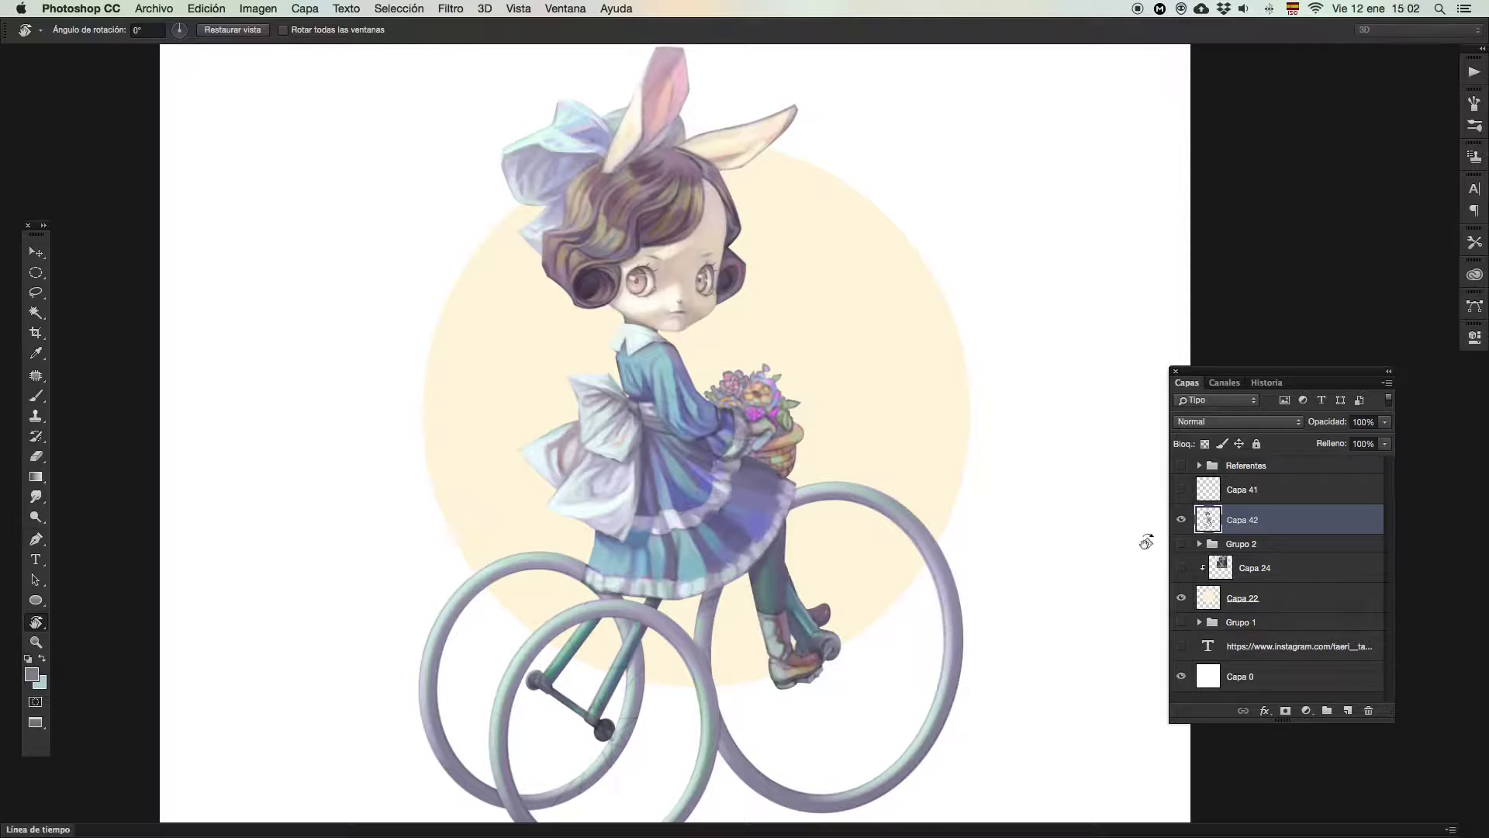
{"action": "left_click", "coordinate": [1180, 572]}
{"action": "left_click", "coordinate": [1180, 571]}
{"action": "left_click", "coordinate": [1180, 572]}
{"action": "left_click", "coordinate": [1179, 572]}
Show the Referentes group and hide its Paleta colour swatches and the rabbit photo on Capa 31
{"action": "left_click", "coordinate": [1181, 466]}
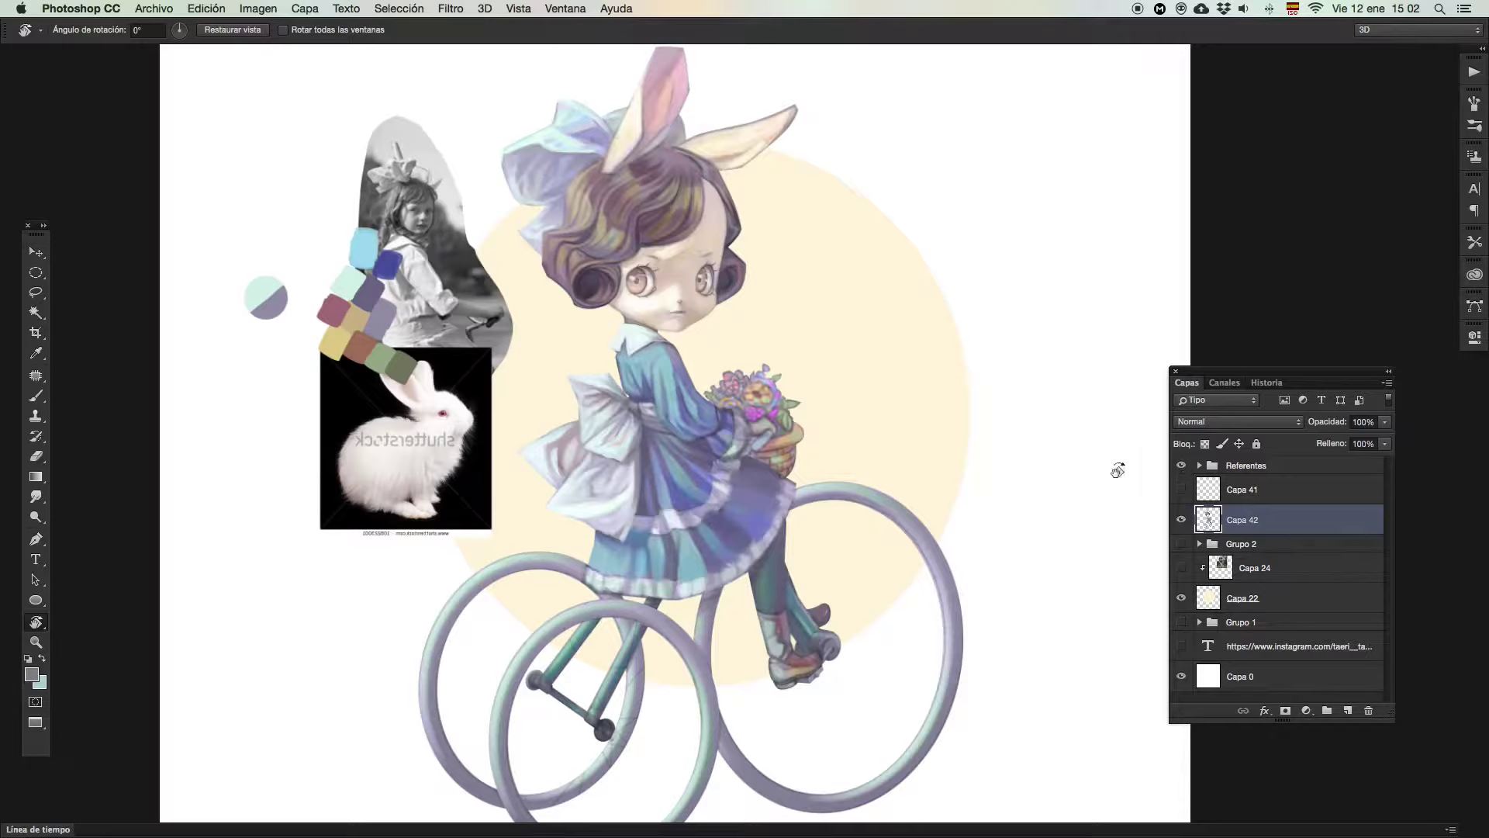
{"action": "left_click", "coordinate": [36, 251]}
{"action": "left_click", "coordinate": [346, 300], "text": "super"}
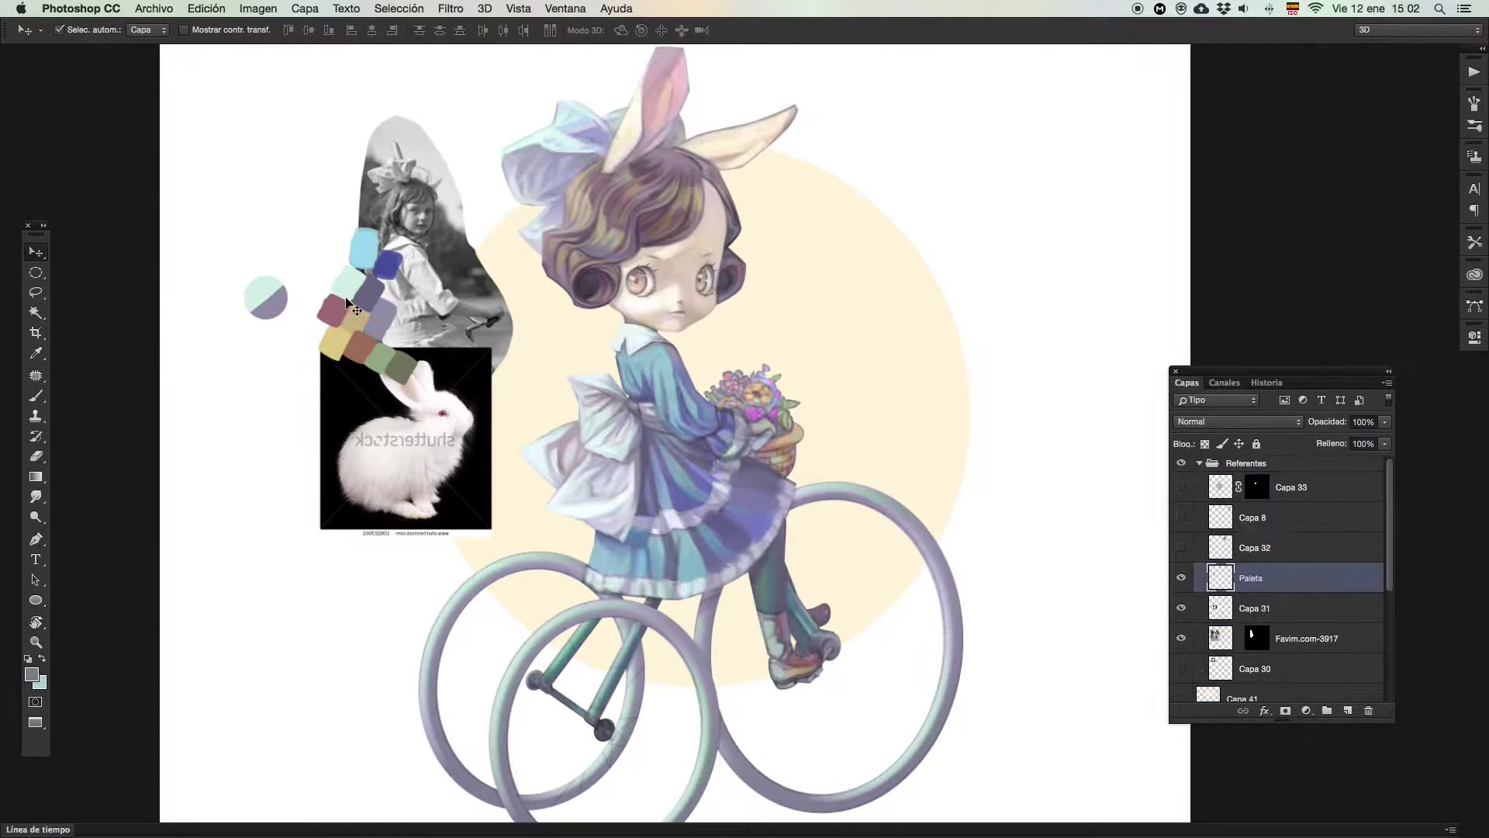
{"action": "left_click", "coordinate": [1182, 579]}
{"action": "left_click", "coordinate": [454, 485], "text": "super"}
{"action": "left_click", "coordinate": [1181, 546]}
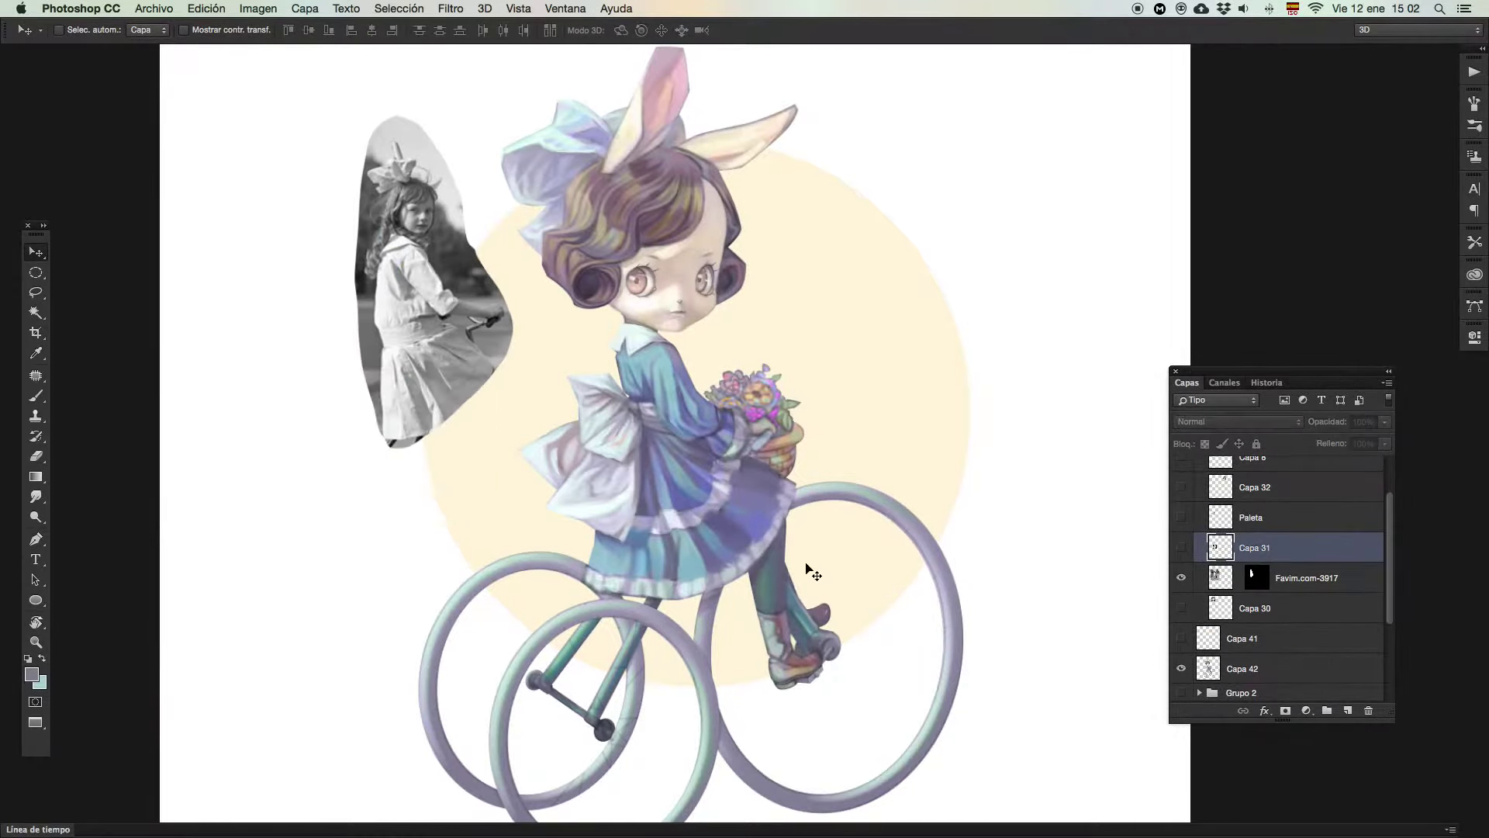
Check the artwork with the reference girl's photo off and on, and collapse the Referentes group
{"action": "left_click", "coordinate": [1182, 578]}
{"action": "left_click", "coordinate": [1182, 578]}
{"action": "left_click_drag", "start_coordinate": [1389, 532], "coordinate": [1388, 478]}
{"action": "left_click", "coordinate": [1199, 466]}
{"action": "left_click", "coordinate": [1181, 466]}
{"action": "left_click", "coordinate": [1181, 467]}
Compare the reference photo with the painting by hiding and showing Capa 42, keep Capa 42 selected, and save the document
{"action": "left_click", "coordinate": [1180, 520]}
{"action": "left_click", "coordinate": [1180, 519]}
{"action": "left_click", "coordinate": [1209, 520]}
{"action": "left_click", "coordinate": [1180, 524]}
{"action": "left_click", "coordinate": [1179, 543]}
{"action": "left_click", "coordinate": [1181, 520]}
{"action": "left_click", "coordinate": [1181, 519]}
{"action": "left_click", "coordinate": [1181, 520]}
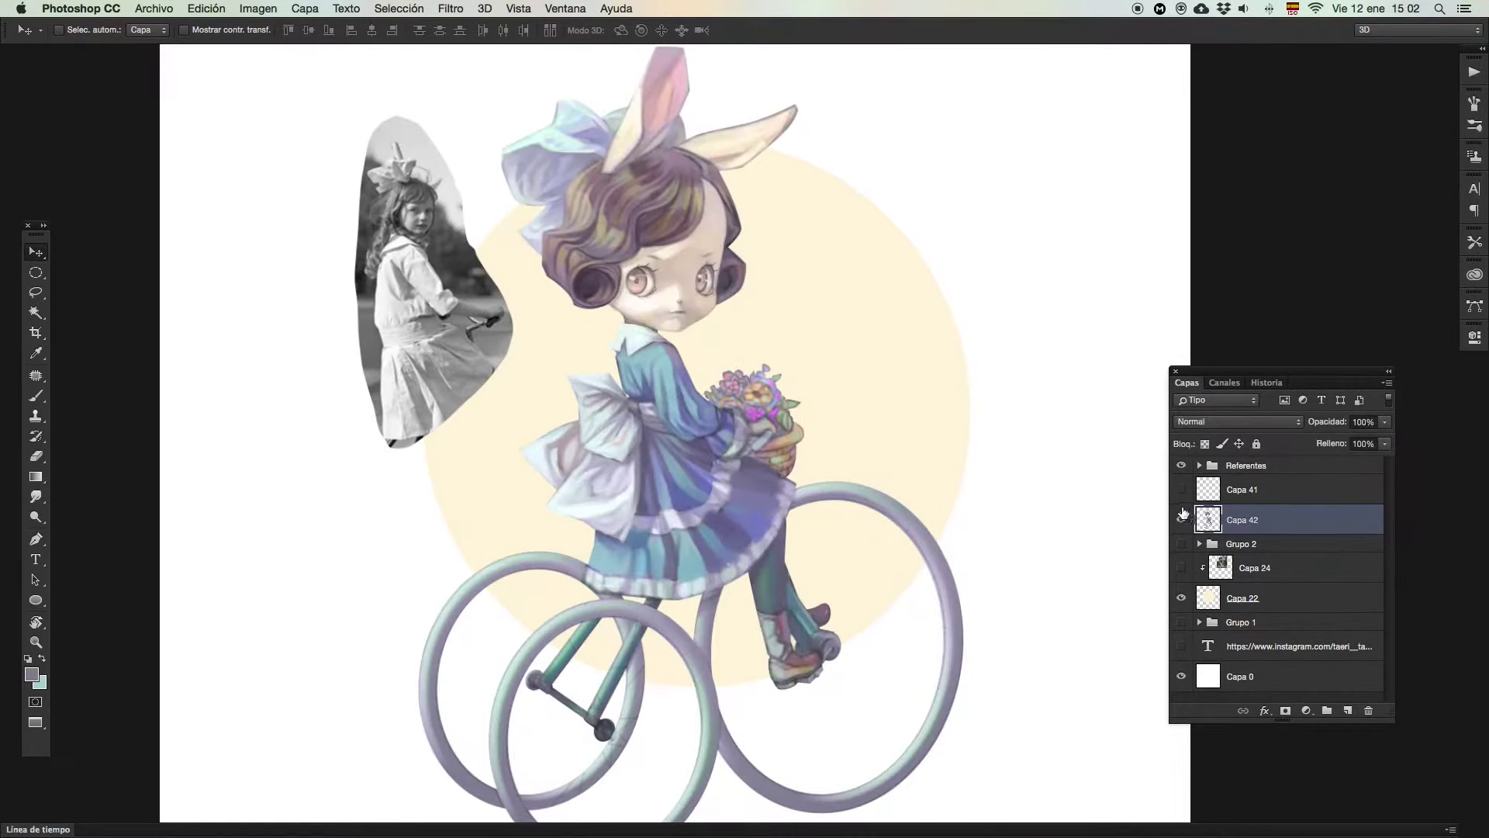
{"action": "left_click", "coordinate": [1181, 521]}
{"action": "left_click", "coordinate": [1180, 520]}
{"action": "key", "text": "super+s"}
Lock the transparent pixels of Capa 42 and begin painting the thin crossbar between the rear hubs with a 7 px brush in sampled colours
{"action": "key", "text": "z"}
{"action": "left_click_drag", "start_coordinate": [837, 516], "coordinate": [824, 521]}
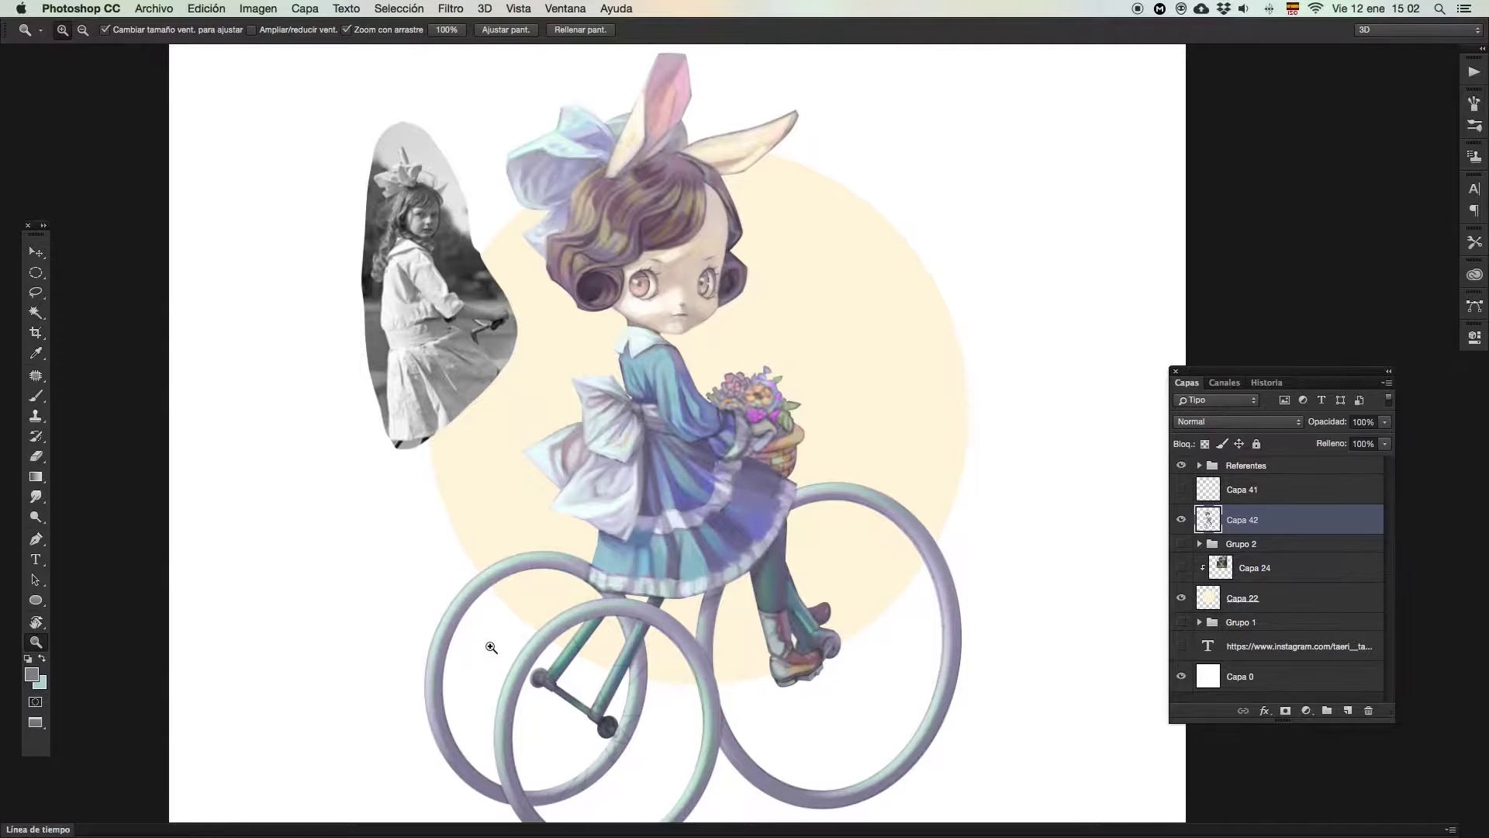
{"action": "left_click_drag", "start_coordinate": [566, 727], "coordinate": [630, 707]}
{"action": "key", "text": "r"}
{"action": "left_click_drag", "start_coordinate": [481, 644], "coordinate": [698, 799]}
{"action": "key", "text": "super+space"}
{"action": "left_click_drag", "start_coordinate": [781, 729], "coordinate": [856, 687]}
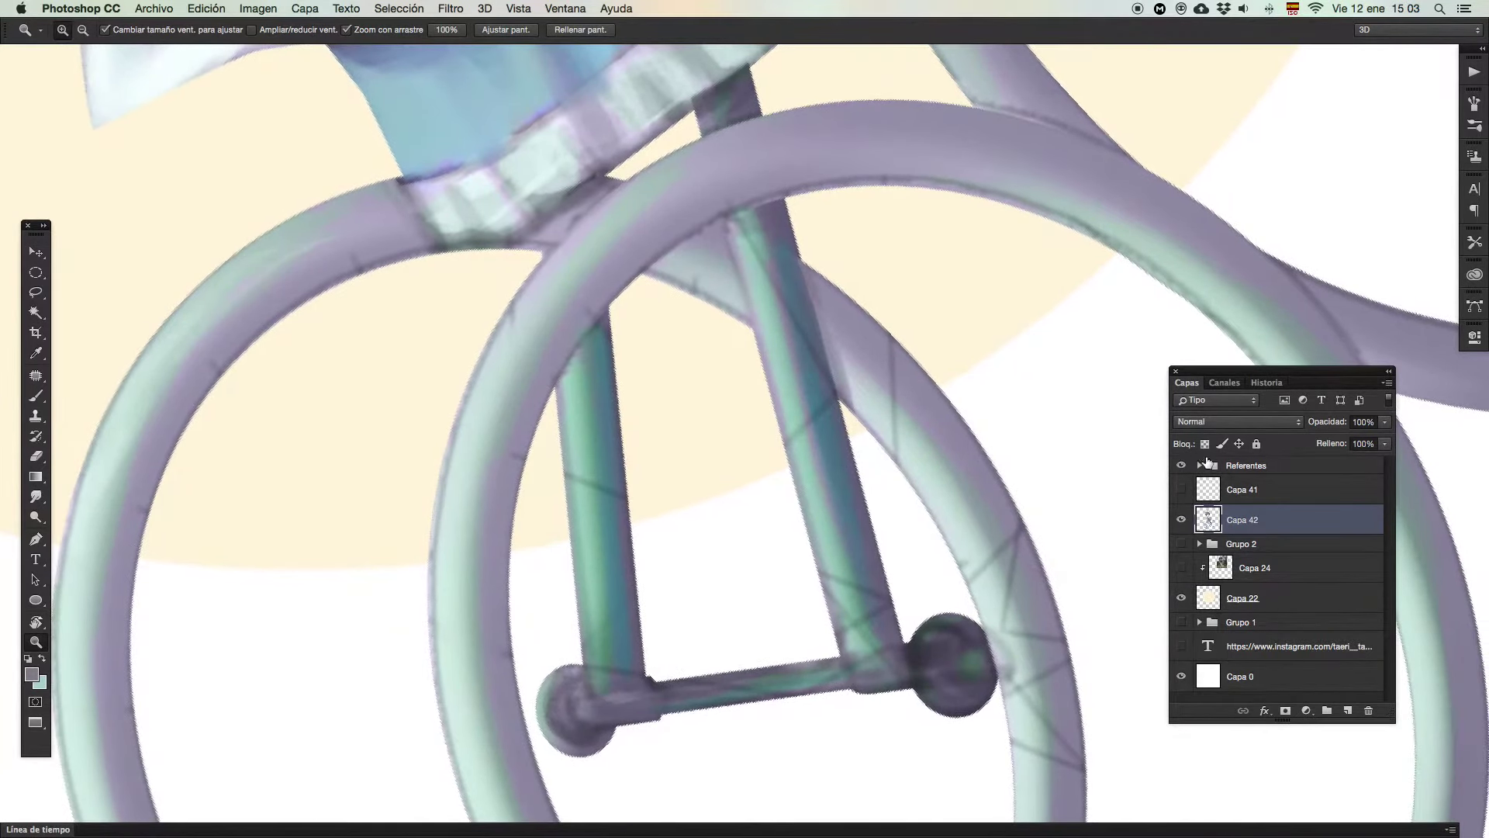
{"action": "key", "text": "b"}
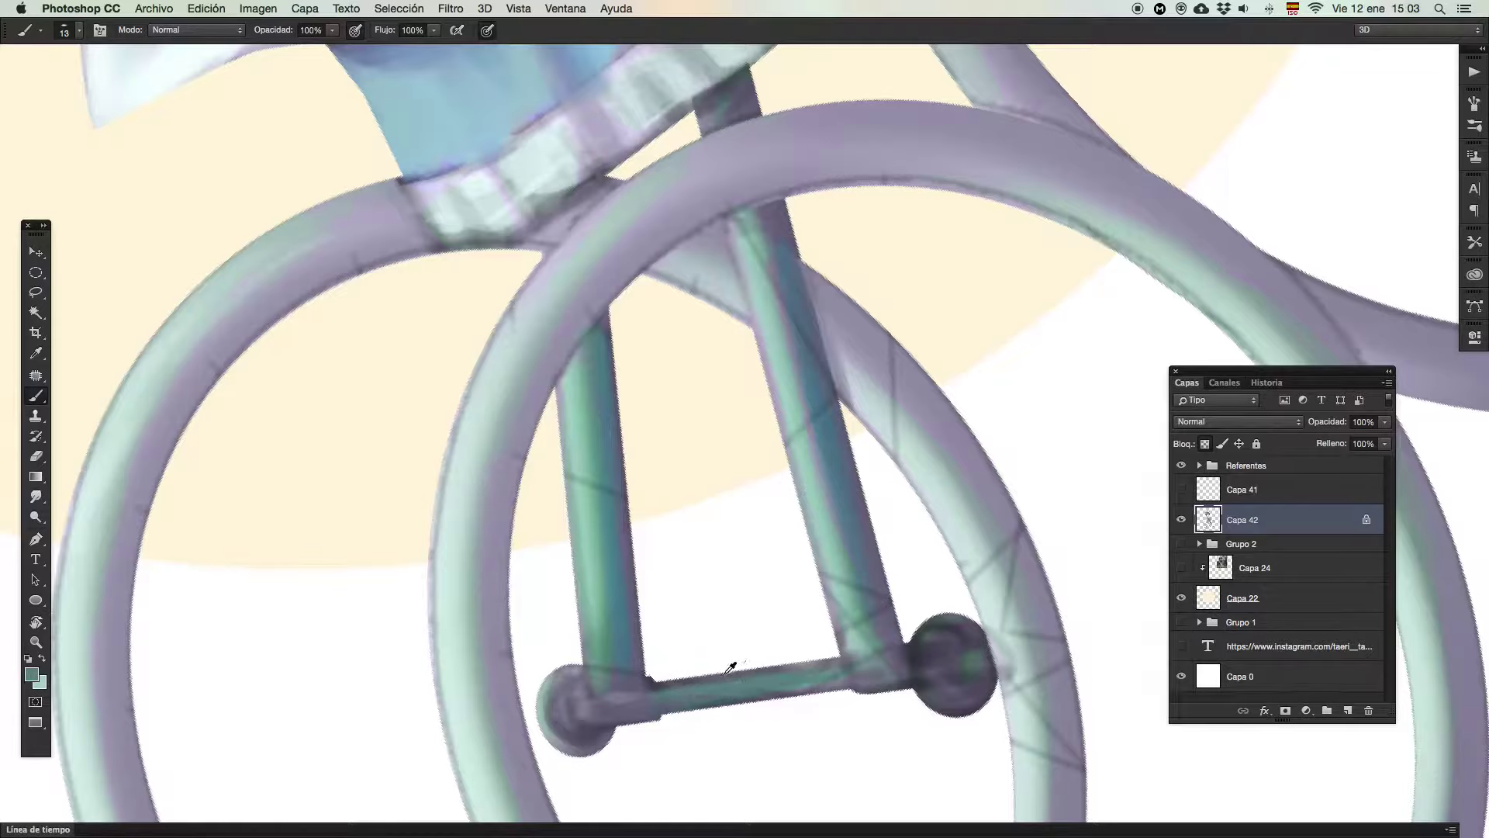
{"action": "left_click", "coordinate": [859, 636], "text": "alt"}
{"action": "left_click", "coordinate": [675, 695], "text": "ctrl+alt"}
{"action": "mouse_move", "coordinate": [671, 692]}
{"action": "left_mouse_down"}
{"action": "mouse_move", "coordinate": [667, 831]}
{"action": "mouse_move", "coordinate": [671, 696]}
{"action": "left_mouse_up"}
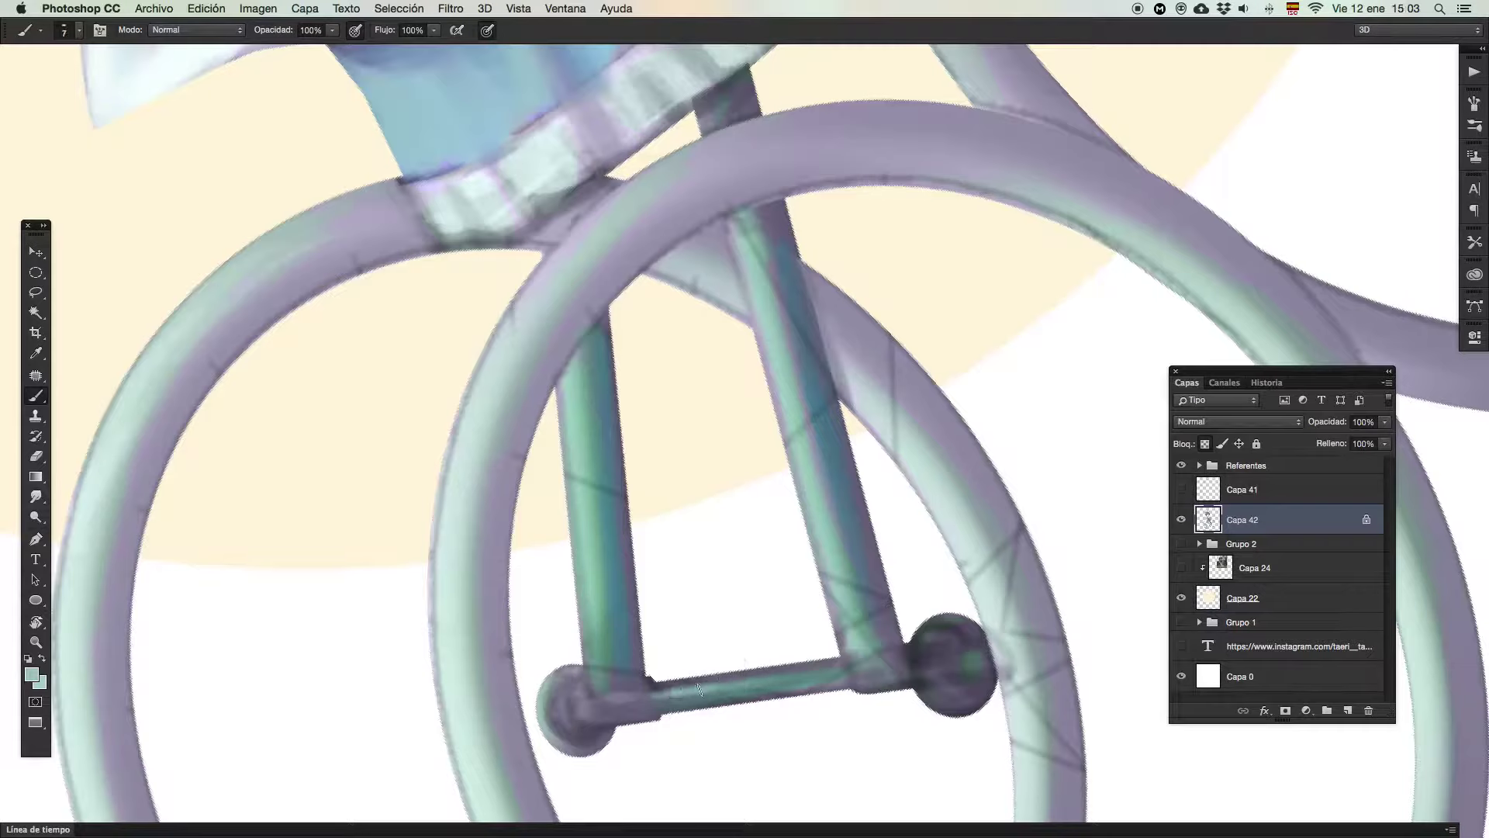
Set the brush's texture depth to 16% and refine the shading of the rear crossbar with green and purple tones sampled around it
{"action": "left_click", "coordinate": [1474, 103]}
{"action": "left_click", "coordinate": [1177, 179]}
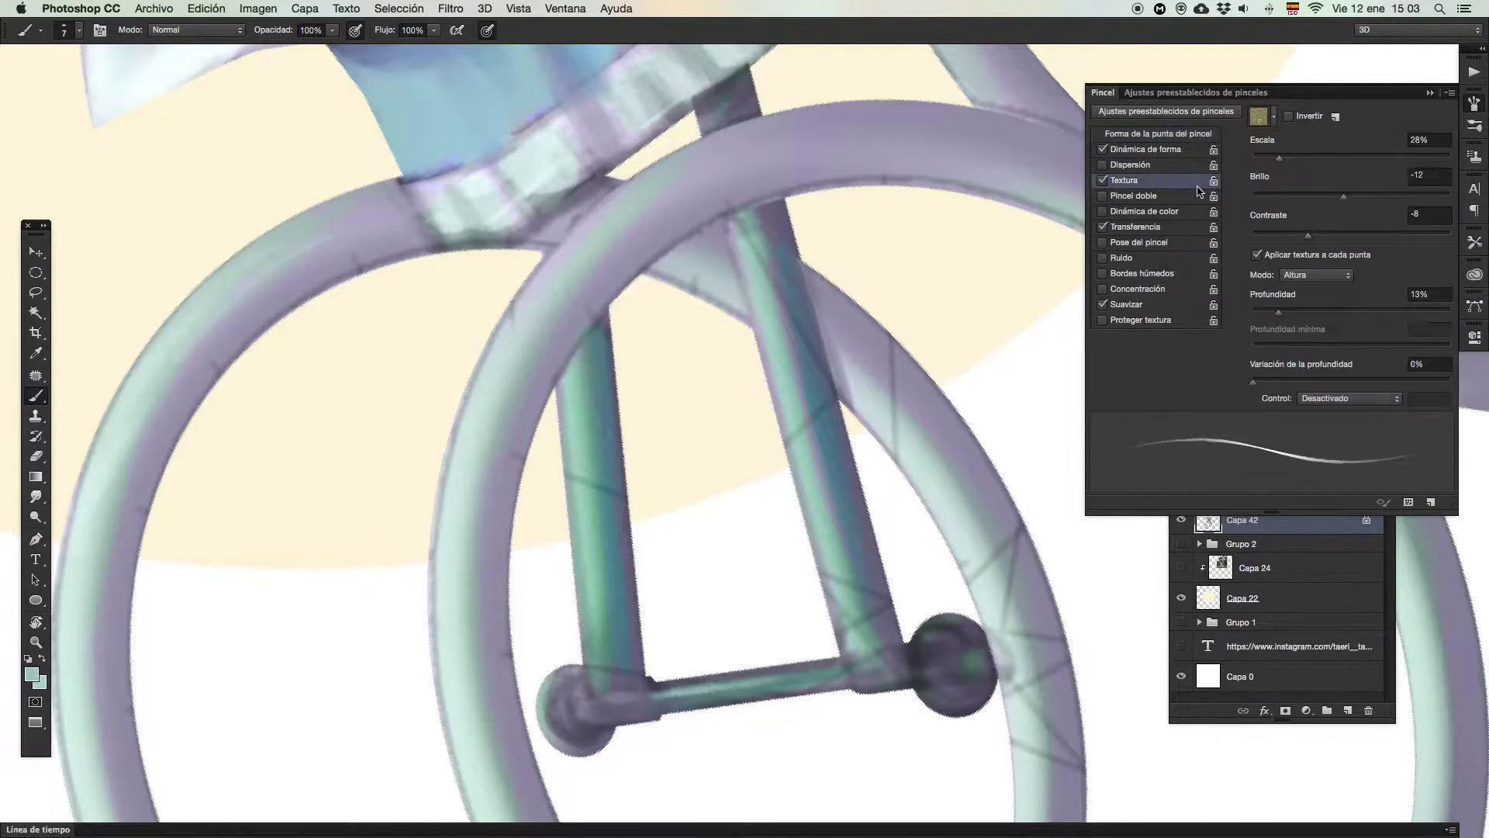
{"action": "left_click_drag", "start_coordinate": [1285, 313], "coordinate": [1287, 314]}
{"action": "left_click", "coordinate": [763, 655]}
{"action": "left_click", "coordinate": [768, 682], "text": "alt"}
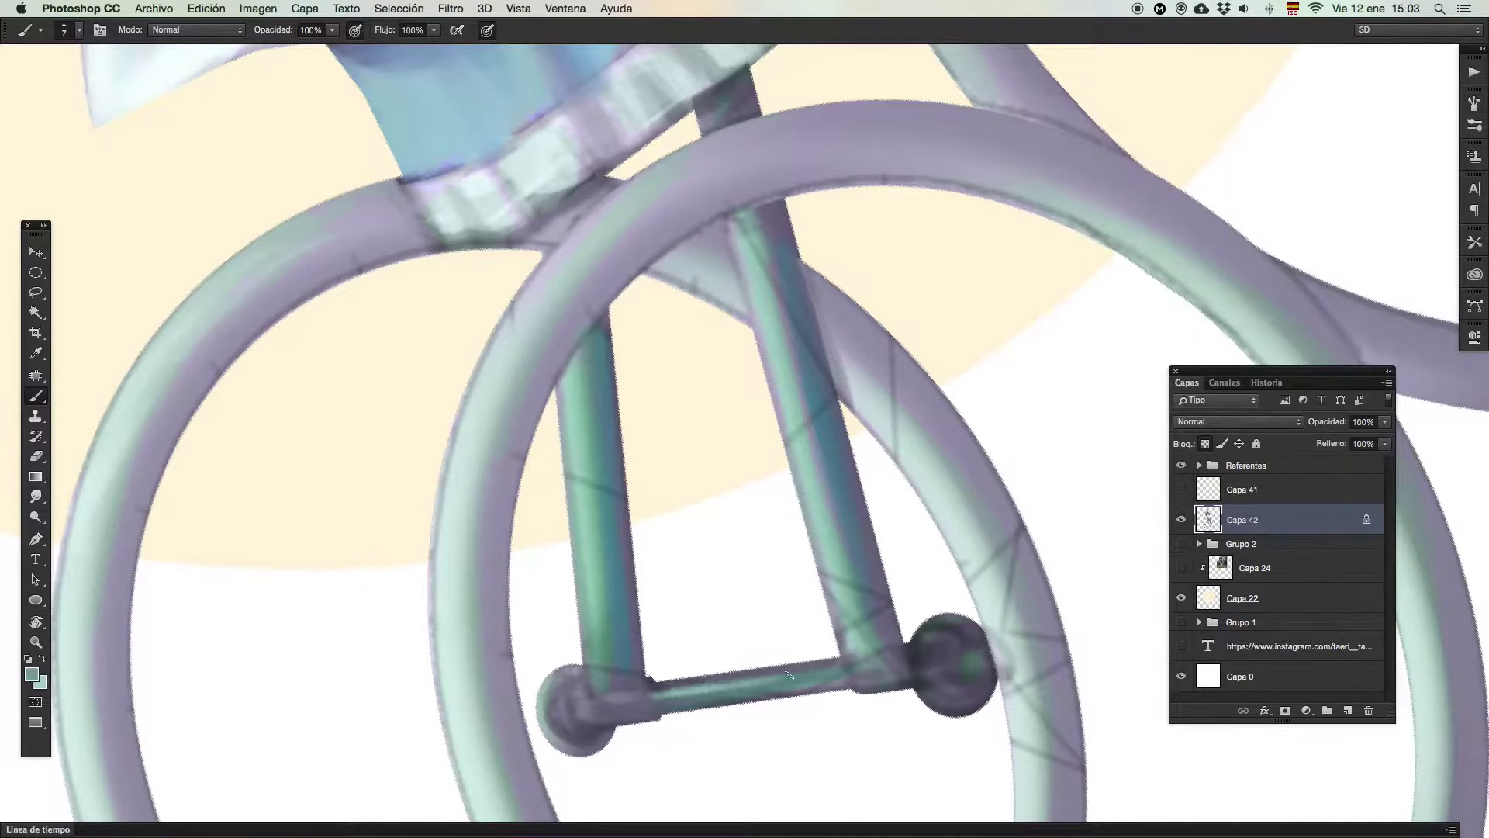
{"action": "left_click", "coordinate": [858, 642], "text": "alt"}
{"action": "left_click", "coordinate": [665, 705], "text": "alt"}
{"action": "left_click", "coordinate": [814, 682], "text": "alt"}
Paint the joint between the left strut, hub and crossbar with a 9 px brush, using colours sampled from the frame
{"action": "left_click", "coordinate": [630, 655], "text": "alt"}
{"action": "left_click_drag", "start_coordinate": [578, 699], "coordinate": [583, 701]}
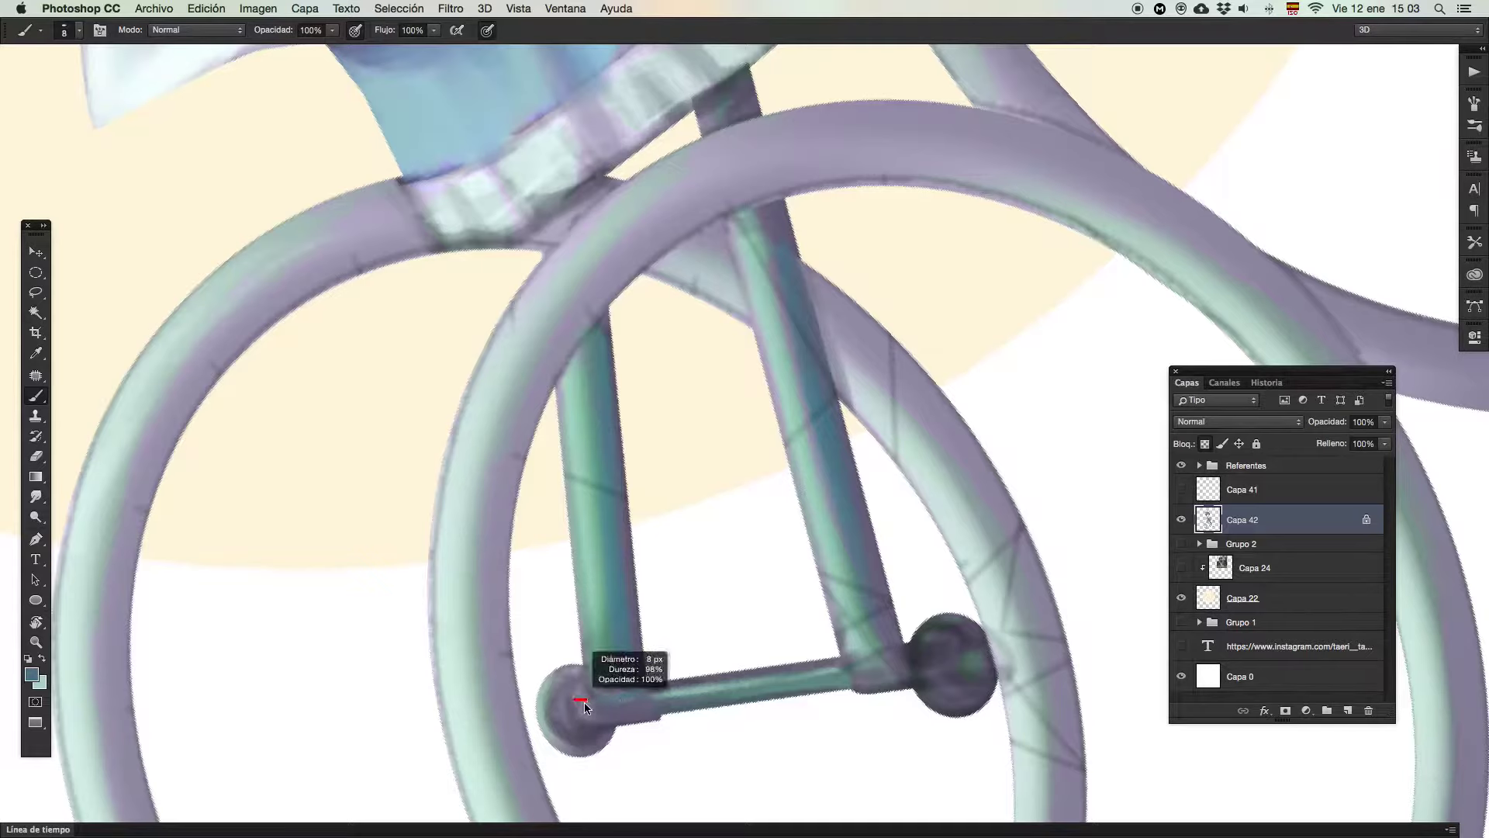
{"action": "left_click", "coordinate": [616, 701], "text": "alt"}
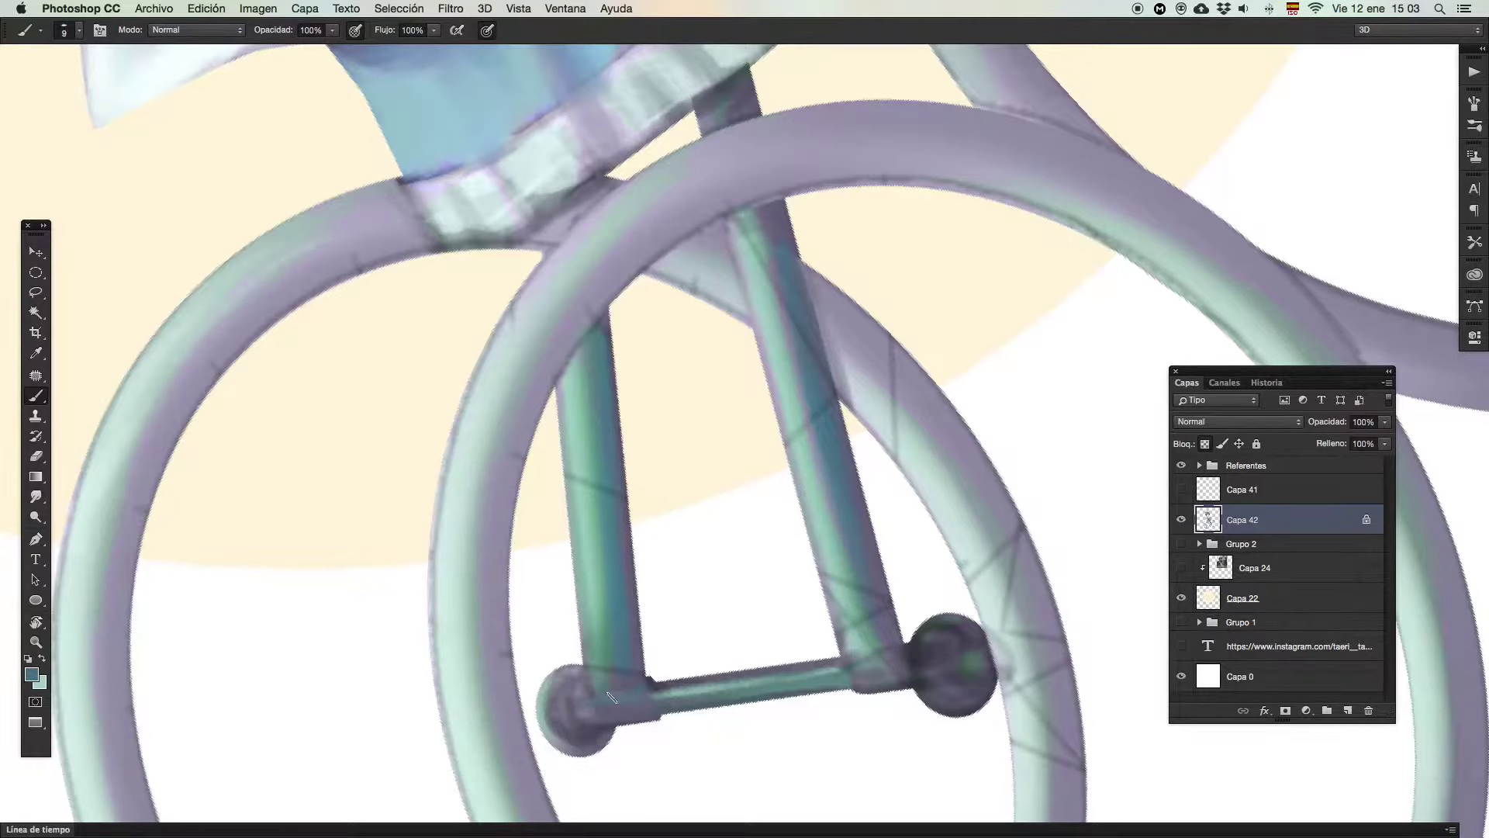
{"action": "left_click", "coordinate": [621, 705], "text": "alt"}
{"action": "left_click", "coordinate": [657, 702], "text": "alt"}
{"action": "left_click", "coordinate": [735, 687], "text": "alt"}
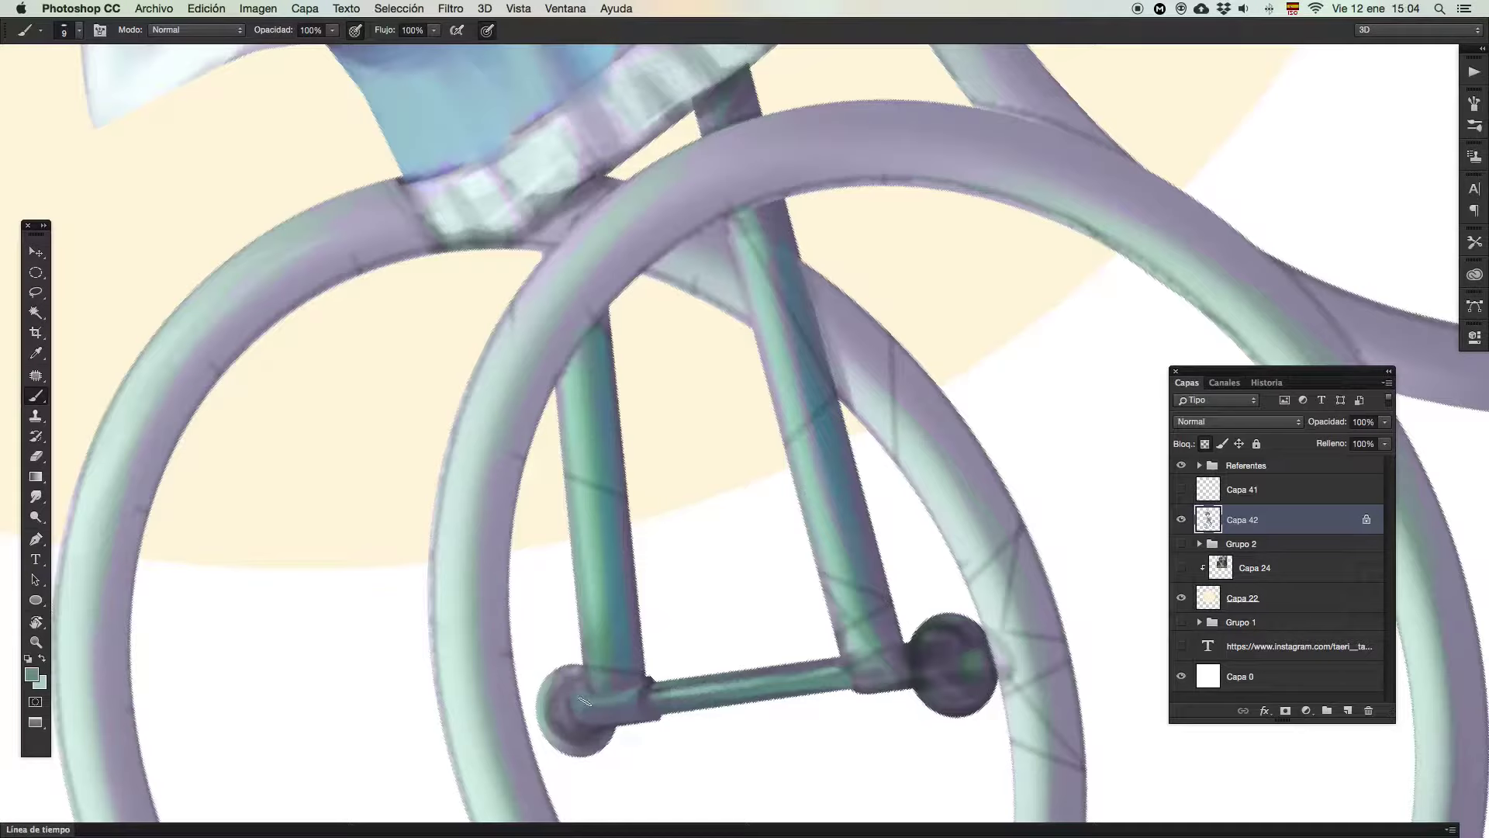
{"action": "left_click", "coordinate": [595, 657], "text": "alt"}
Reduce the brush's texture depth, set its opacity to 66%, and sample a light green from the left strut
{"action": "left_click_drag", "start_coordinate": [551, 549], "coordinate": [143, 556]}
{"action": "mouse_move", "coordinate": [457, 616]}
{"action": "left_mouse_down"}
{"action": "mouse_move", "coordinate": [235, 586]}
{"action": "mouse_move", "coordinate": [391, 616]}
{"action": "mouse_move", "coordinate": [186, 688]}
{"action": "mouse_move", "coordinate": [113, 675]}
{"action": "mouse_move", "coordinate": [93, 648]}
{"action": "mouse_move", "coordinate": [119, 651]}
{"action": "mouse_move", "coordinate": [83, 693]}
{"action": "mouse_move", "coordinate": [578, 656]}
{"action": "left_mouse_up"}
{"action": "key", "text": "r"}
{"action": "key", "text": "b"}
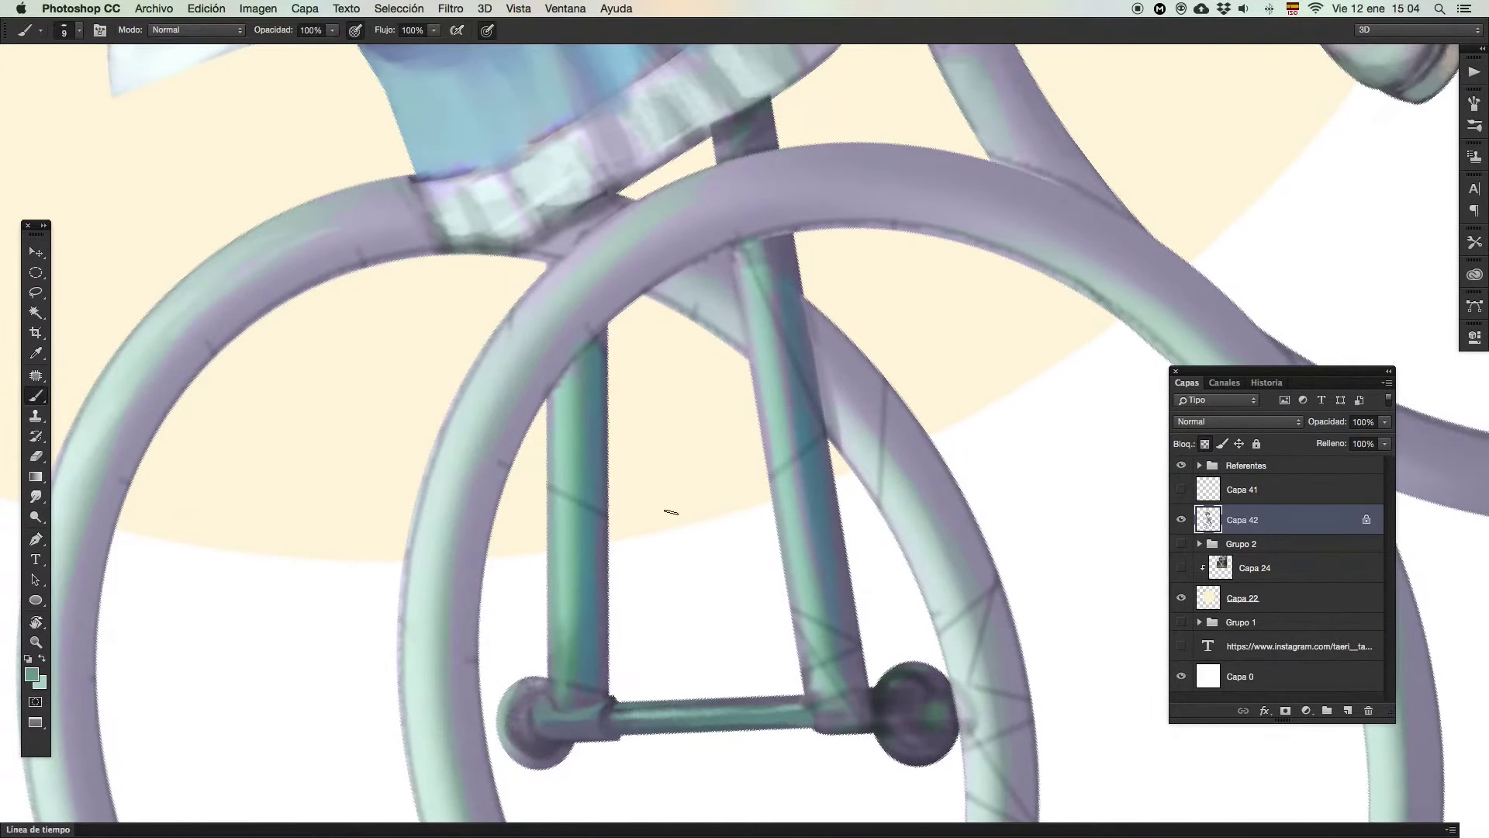
{"action": "left_click", "coordinate": [1465, 121]}
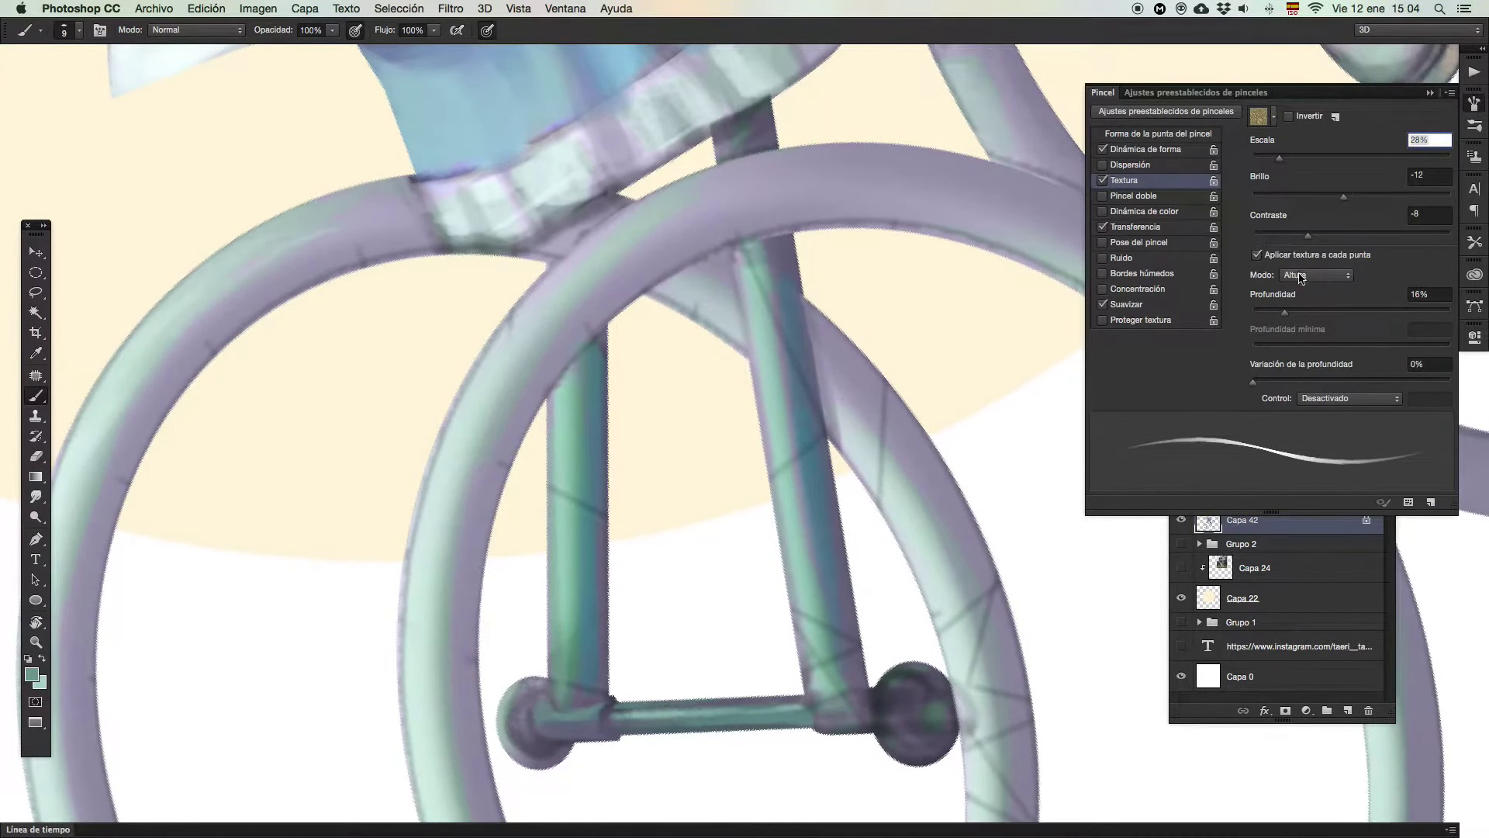
{"action": "left_click_drag", "start_coordinate": [1279, 318], "coordinate": [1266, 320]}
{"action": "left_click", "coordinate": [332, 30]}
{"action": "left_click_drag", "start_coordinate": [338, 46], "coordinate": [311, 52]}
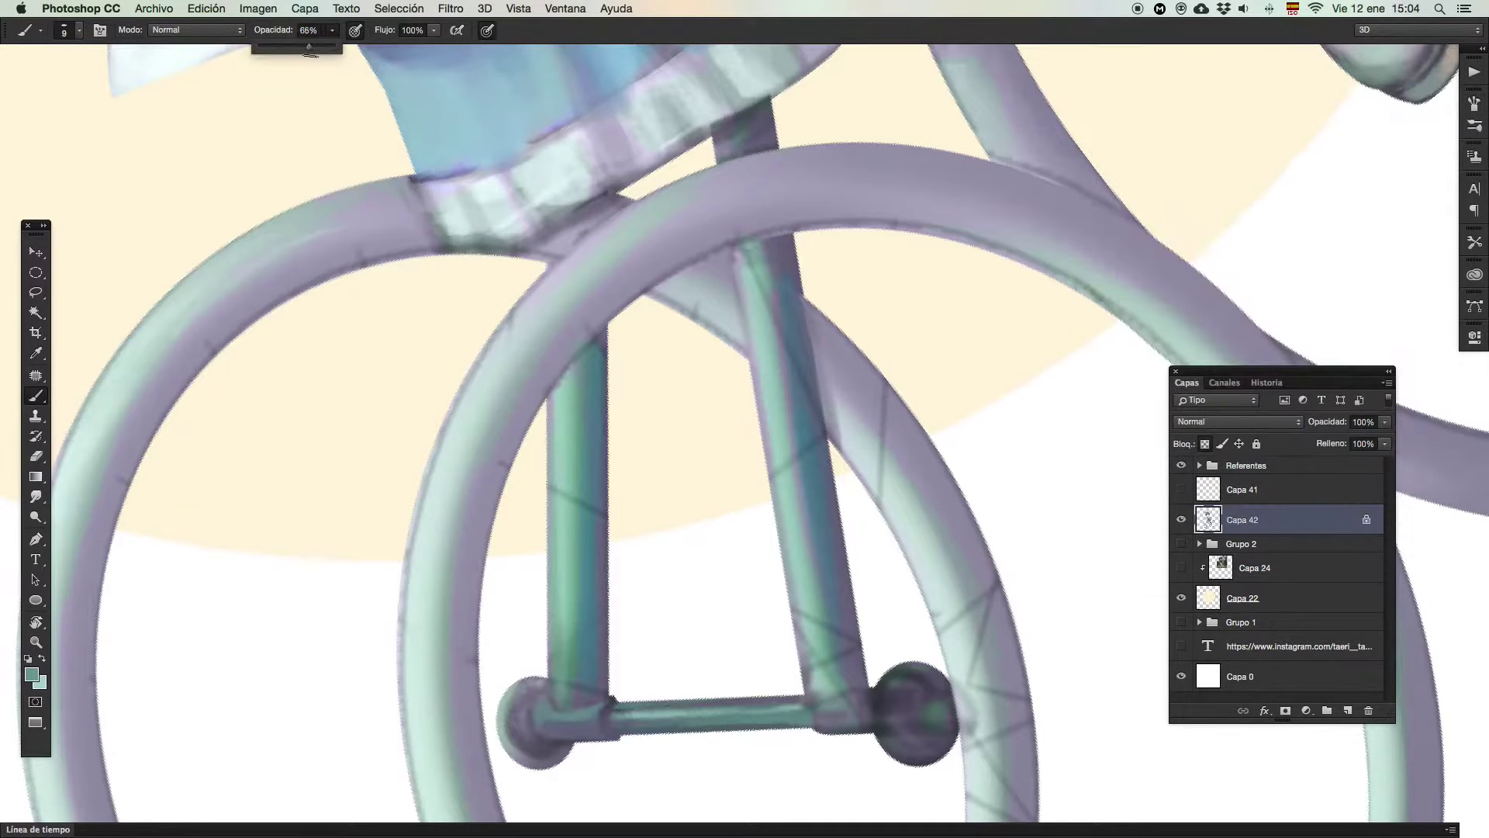
{"action": "left_click", "coordinate": [570, 481], "text": "alt"}
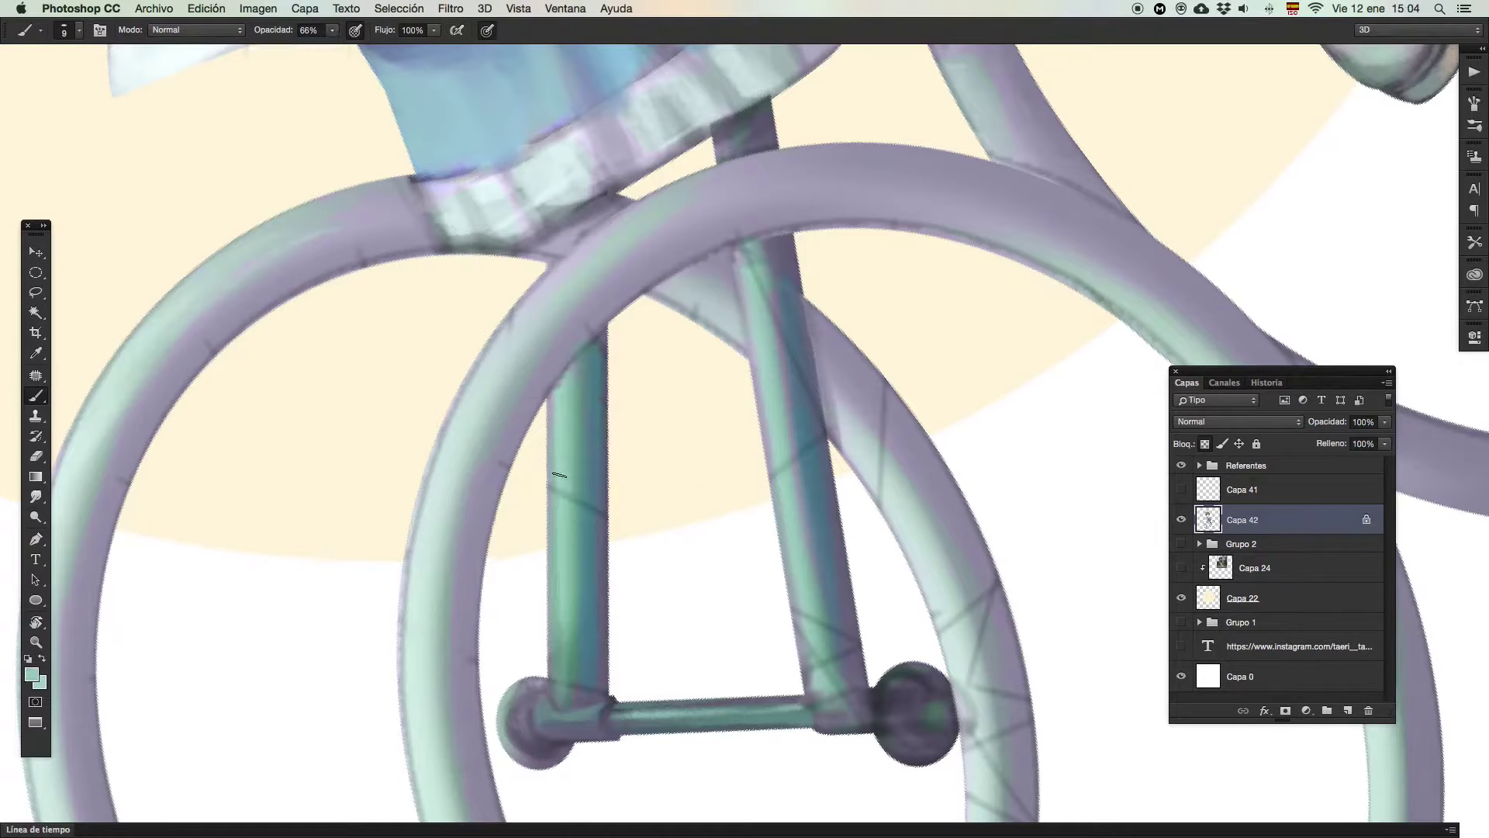
Smudge along the left strut to blend away its crossing sketch lines
{"action": "left_click", "coordinate": [37, 497]}
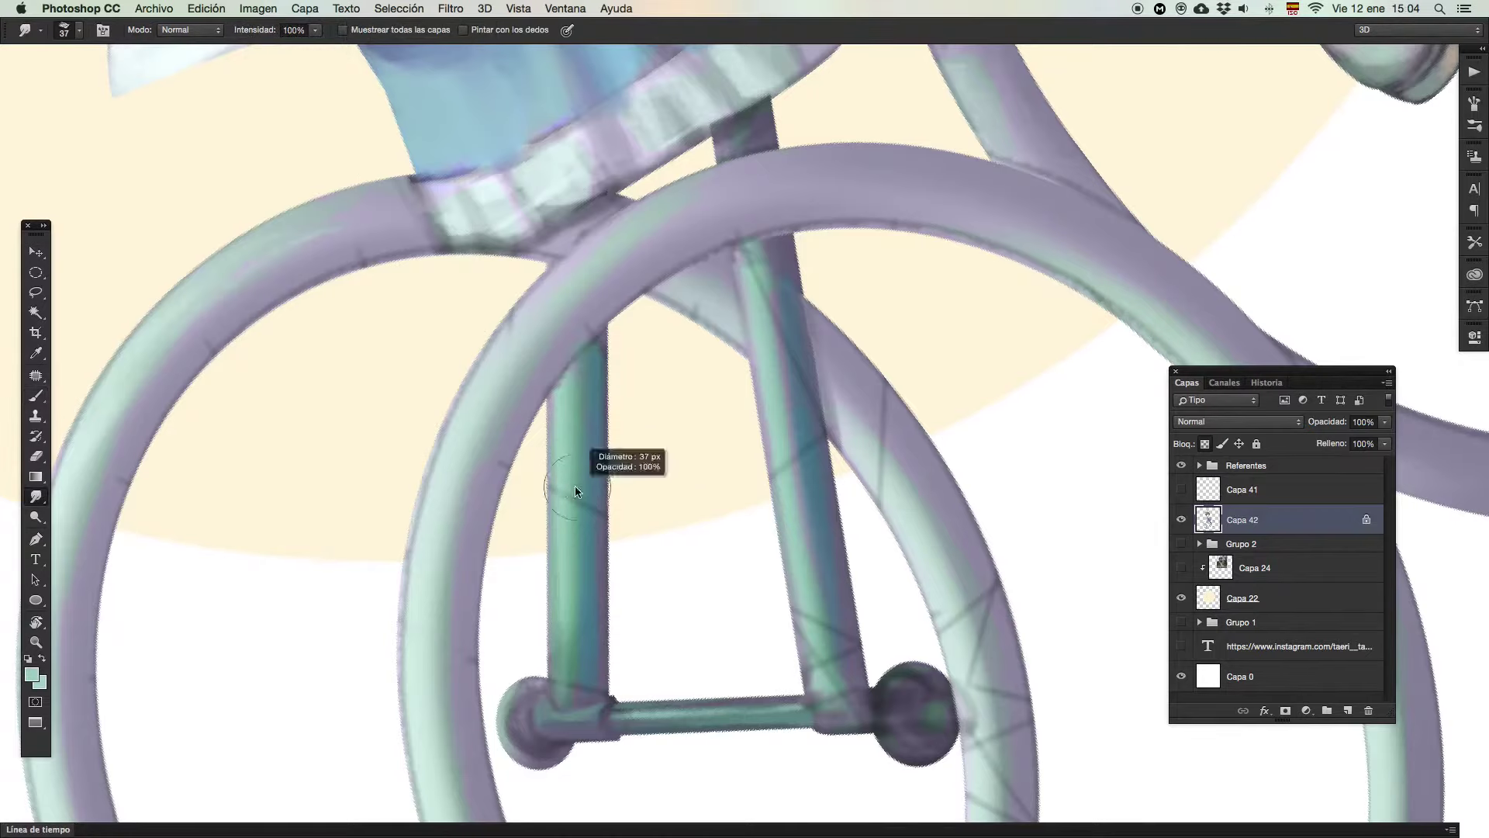
{"action": "left_click_drag", "start_coordinate": [559, 476], "coordinate": [562, 542]}
{"action": "left_click_drag", "start_coordinate": [567, 472], "coordinate": [571, 577]}
{"action": "mouse_move", "coordinate": [574, 461]}
{"action": "left_mouse_down"}
{"action": "mouse_move", "coordinate": [602, 564]}
{"action": "mouse_move", "coordinate": [597, 500]}
{"action": "mouse_move", "coordinate": [600, 700]}
{"action": "mouse_move", "coordinate": [564, 669]}
{"action": "mouse_move", "coordinate": [573, 542]}
{"action": "mouse_move", "coordinate": [559, 671]}
{"action": "mouse_move", "coordinate": [560, 622]}
{"action": "mouse_move", "coordinate": [591, 616]}
{"action": "mouse_move", "coordinate": [596, 669]}
{"action": "mouse_move", "coordinate": [591, 572]}
{"action": "mouse_move", "coordinate": [598, 683]}
{"action": "mouse_move", "coordinate": [568, 588]}
{"action": "mouse_move", "coordinate": [594, 372]}
{"action": "mouse_move", "coordinate": [556, 397]}
{"action": "mouse_move", "coordinate": [592, 348]}
{"action": "mouse_move", "coordinate": [595, 533]}
{"action": "mouse_move", "coordinate": [563, 637]}
{"action": "mouse_move", "coordinate": [576, 641]}
{"action": "mouse_move", "coordinate": [580, 666]}
{"action": "mouse_move", "coordinate": [567, 627]}
{"action": "mouse_move", "coordinate": [576, 690]}
{"action": "mouse_move", "coordinate": [579, 658]}
{"action": "mouse_move", "coordinate": [594, 696]}
{"action": "mouse_move", "coordinate": [595, 654]}
{"action": "mouse_move", "coordinate": [599, 705]}
{"action": "mouse_move", "coordinate": [587, 573]}
{"action": "mouse_move", "coordinate": [574, 708]}
{"action": "mouse_move", "coordinate": [573, 614]}
{"action": "mouse_move", "coordinate": [574, 677]}
{"action": "left_mouse_up"}
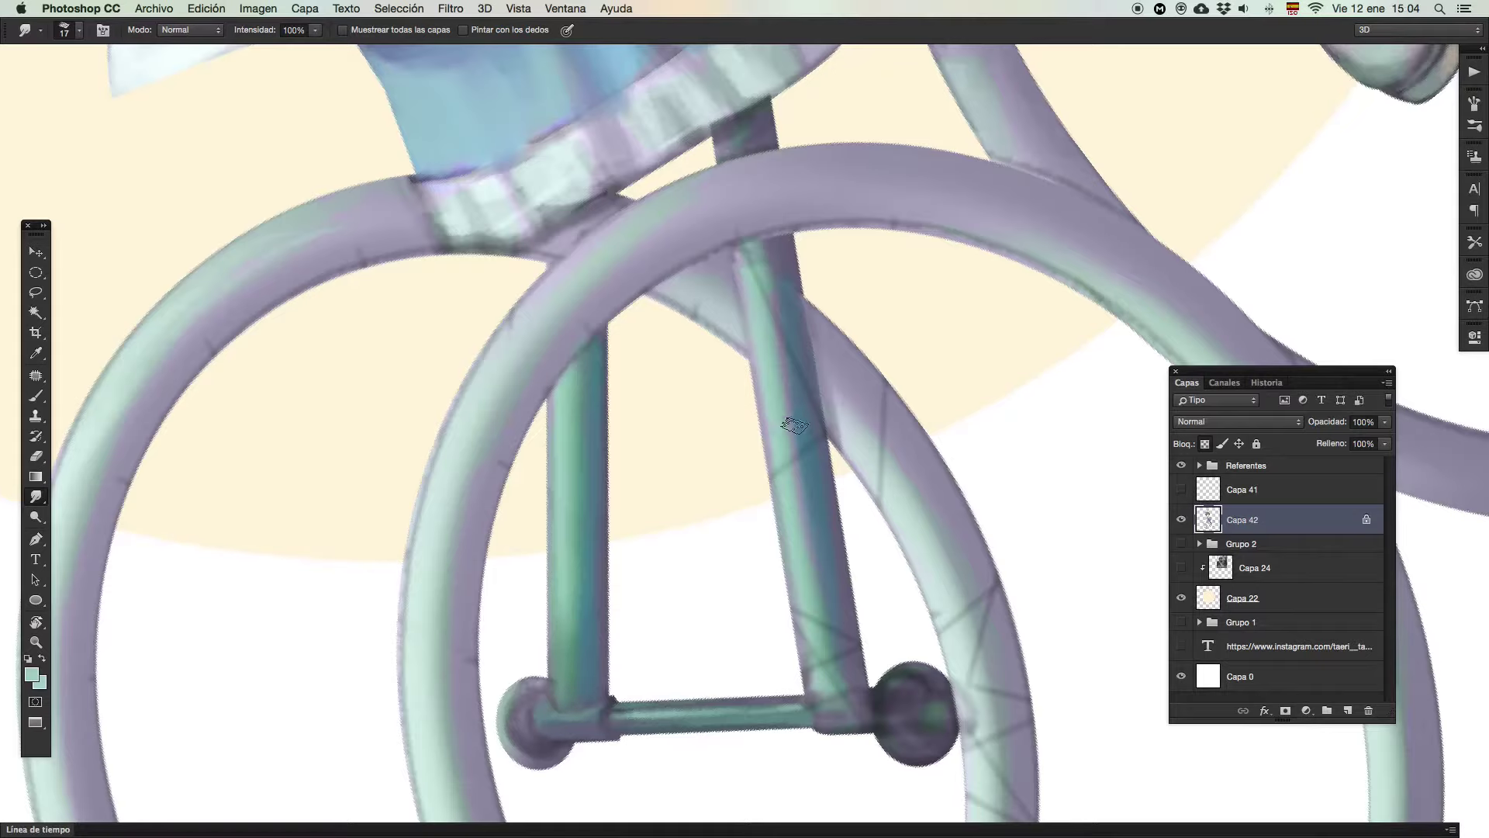
Smudge along the right strut with a 17 px tip to blend away its sketch lines
{"action": "left_click_drag", "start_coordinate": [774, 538], "coordinate": [37, 634]}
{"action": "key", "text": "r"}
{"action": "mouse_move", "coordinate": [99, 735]}
{"action": "left_mouse_down"}
{"action": "mouse_move", "coordinate": [56, 640]}
{"action": "mouse_move", "coordinate": [170, 706]}
{"action": "mouse_move", "coordinate": [77, 720]}
{"action": "left_mouse_up"}
{"action": "left_click_drag", "start_coordinate": [112, 720], "coordinate": [379, 767]}
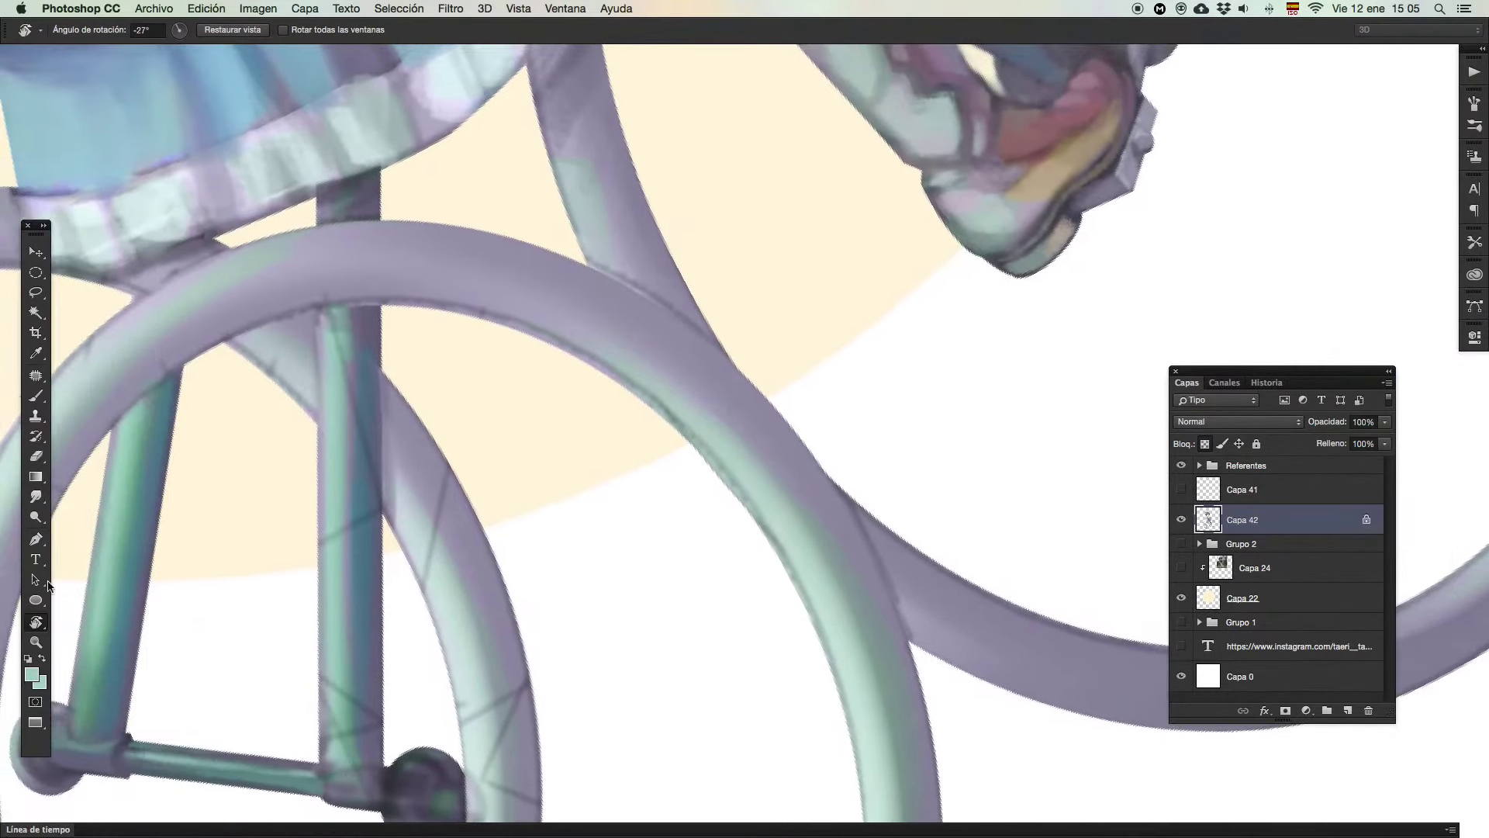
{"action": "left_click", "coordinate": [37, 498]}
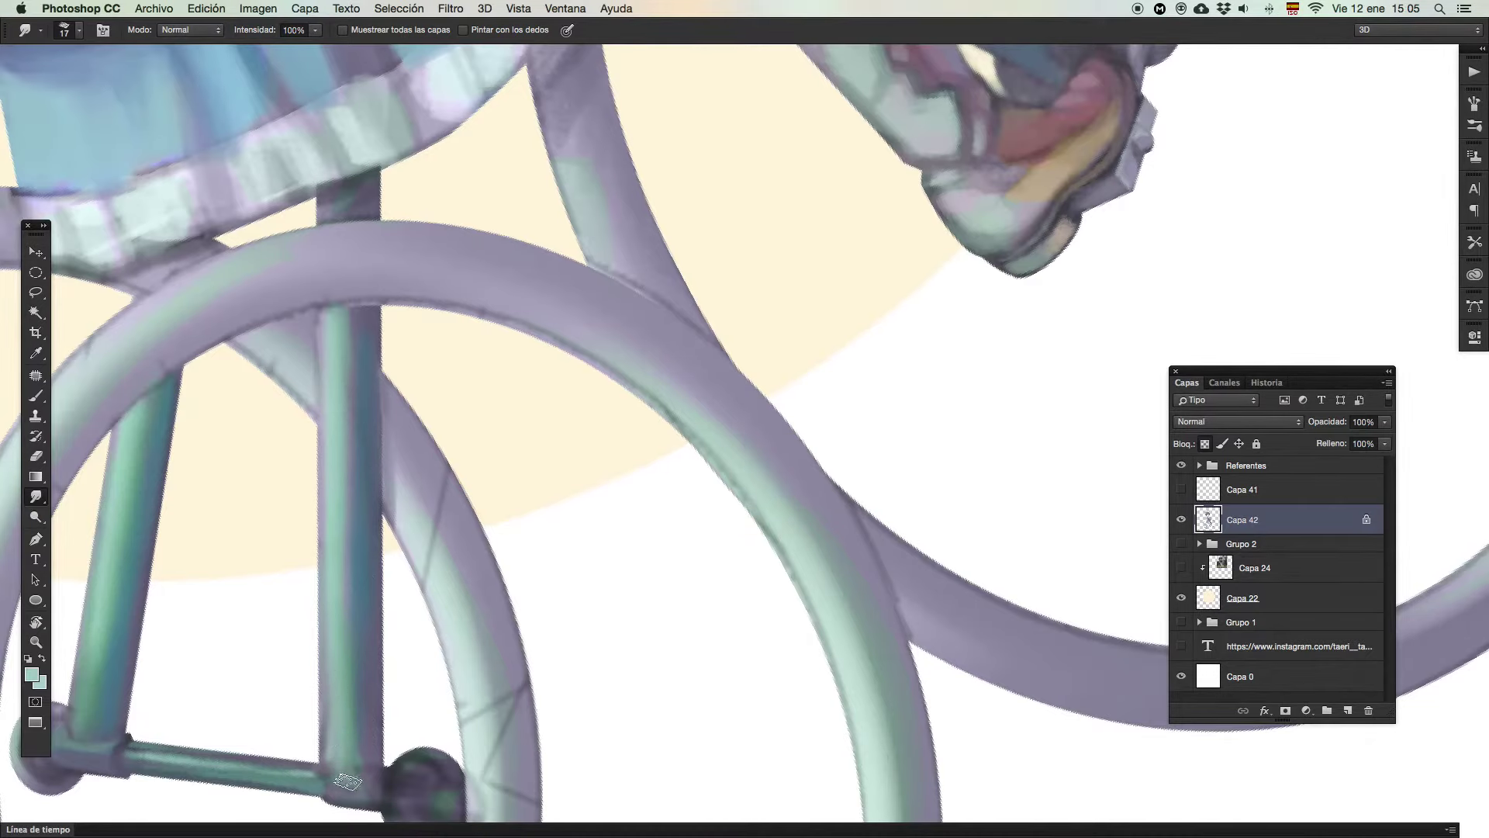
Paint the upper part of the right strut below the wheel rim, using the Brush with highlight and shadow colours sampled from it
{"action": "left_click_drag", "start_coordinate": [345, 713], "coordinate": [493, 676]}
{"action": "key", "text": "b"}
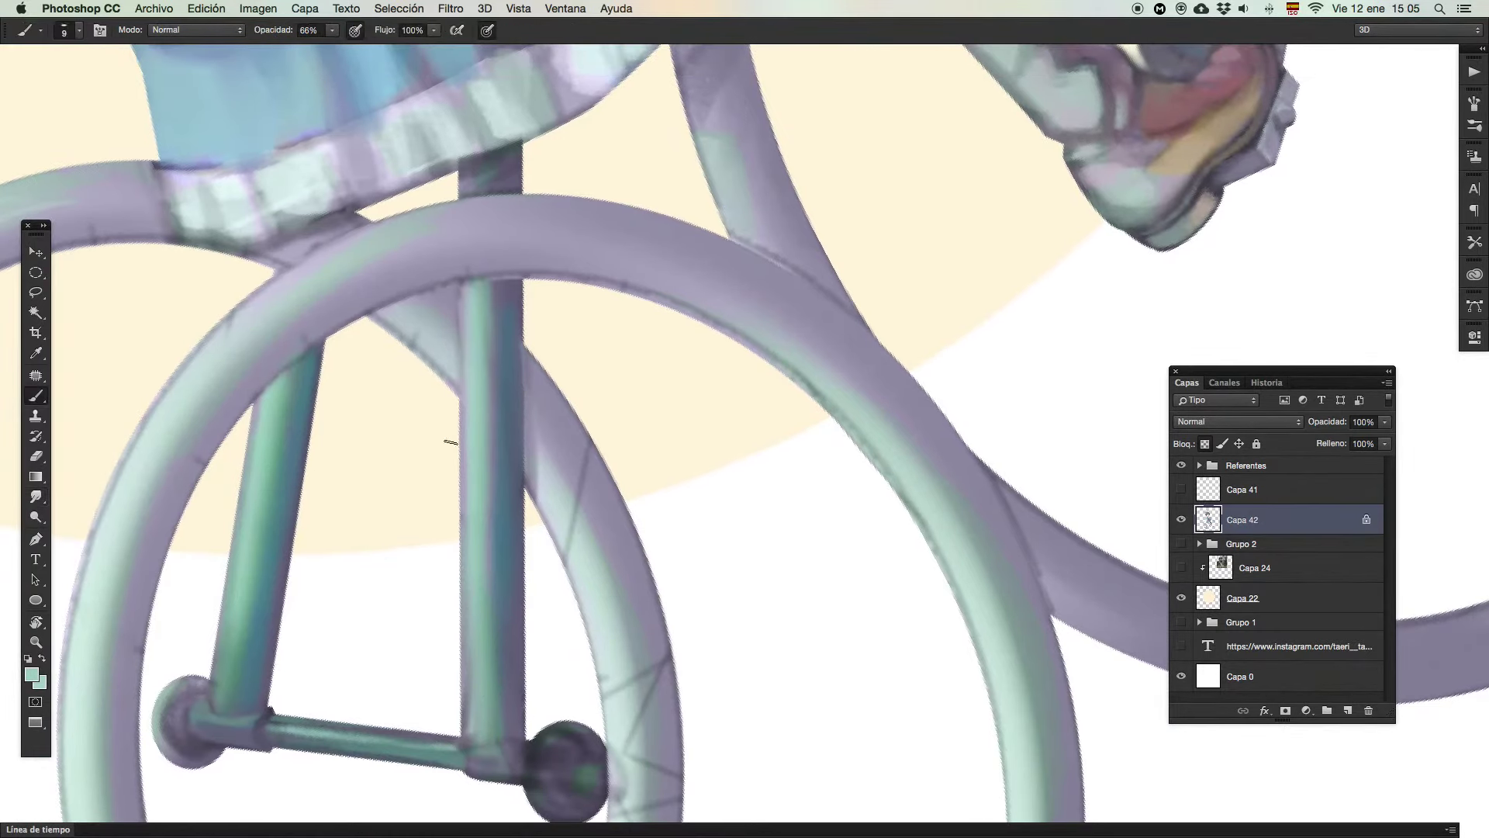
{"action": "left_click", "coordinate": [469, 289], "text": "alt"}
{"action": "left_click", "coordinate": [479, 314], "text": "alt"}
{"action": "left_click", "coordinate": [518, 321], "text": "alt"}
{"action": "scroll", "coordinate": [514, 372], "scroll_direction": "up", "scroll_amount": 3}
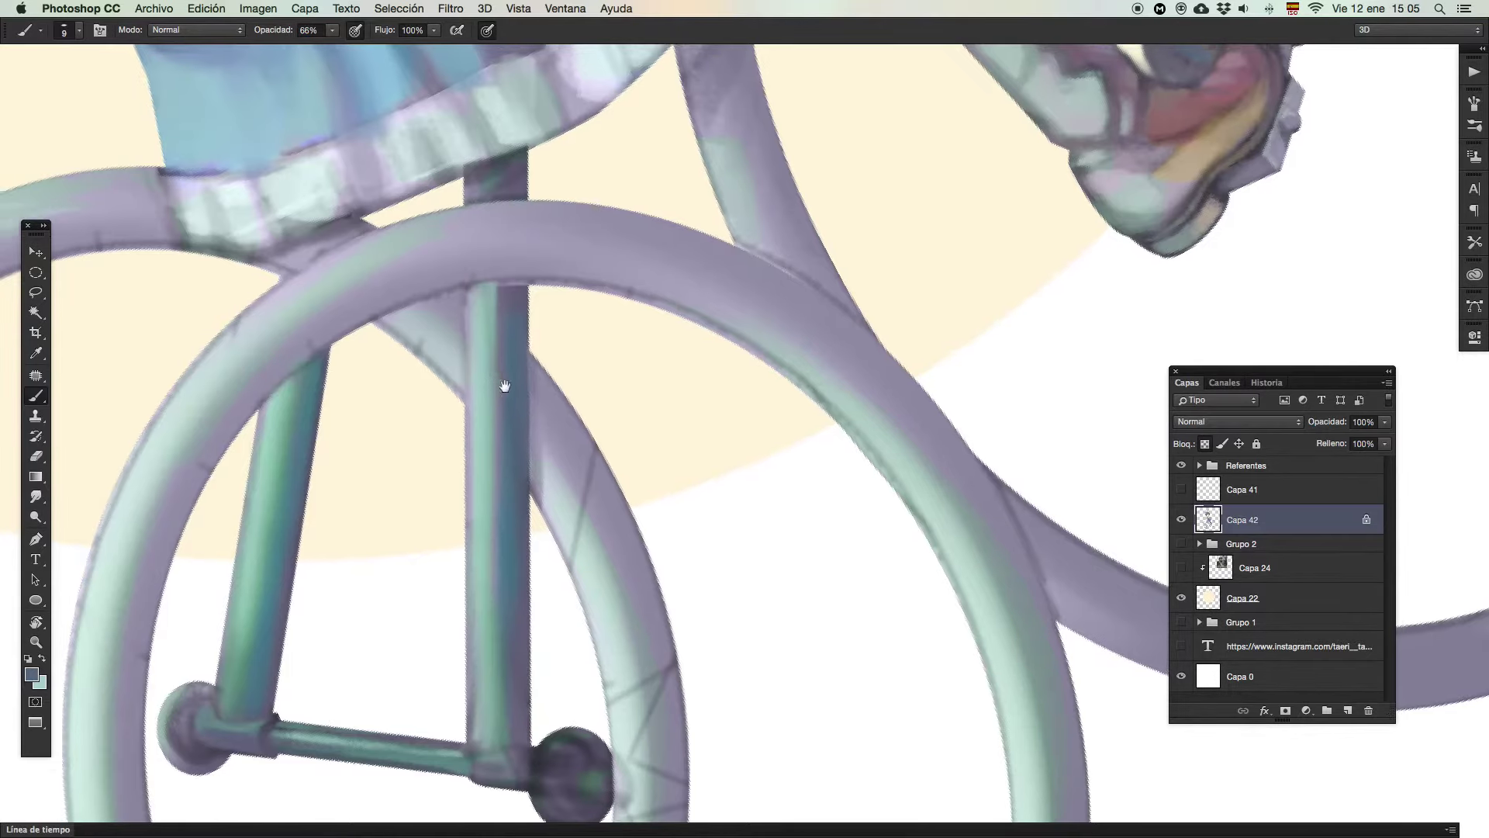
{"action": "left_click", "coordinate": [515, 419], "text": "alt"}
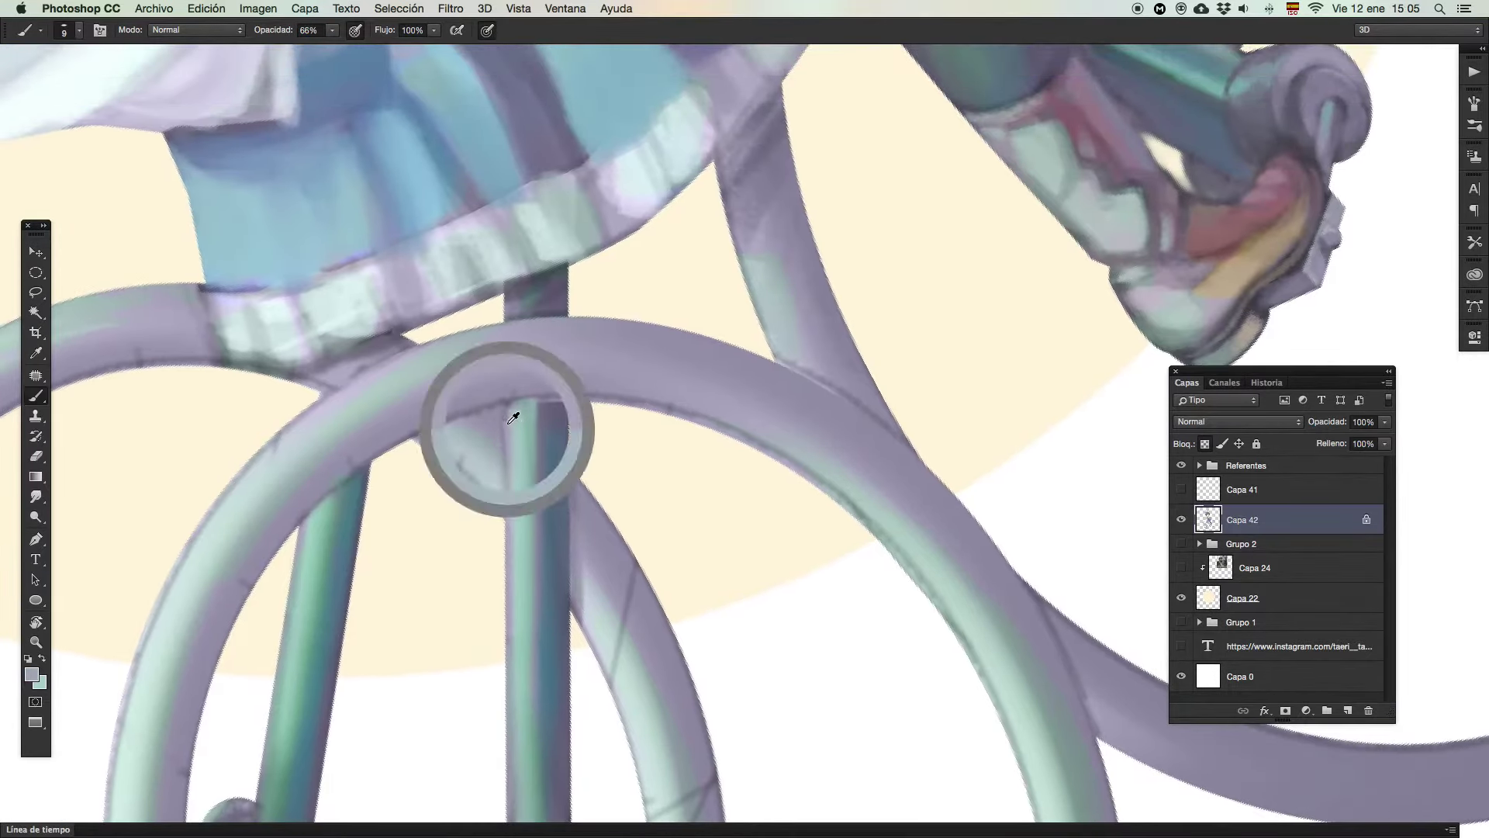
{"action": "scroll", "coordinate": [514, 523], "scroll_direction": "down", "scroll_amount": 6}
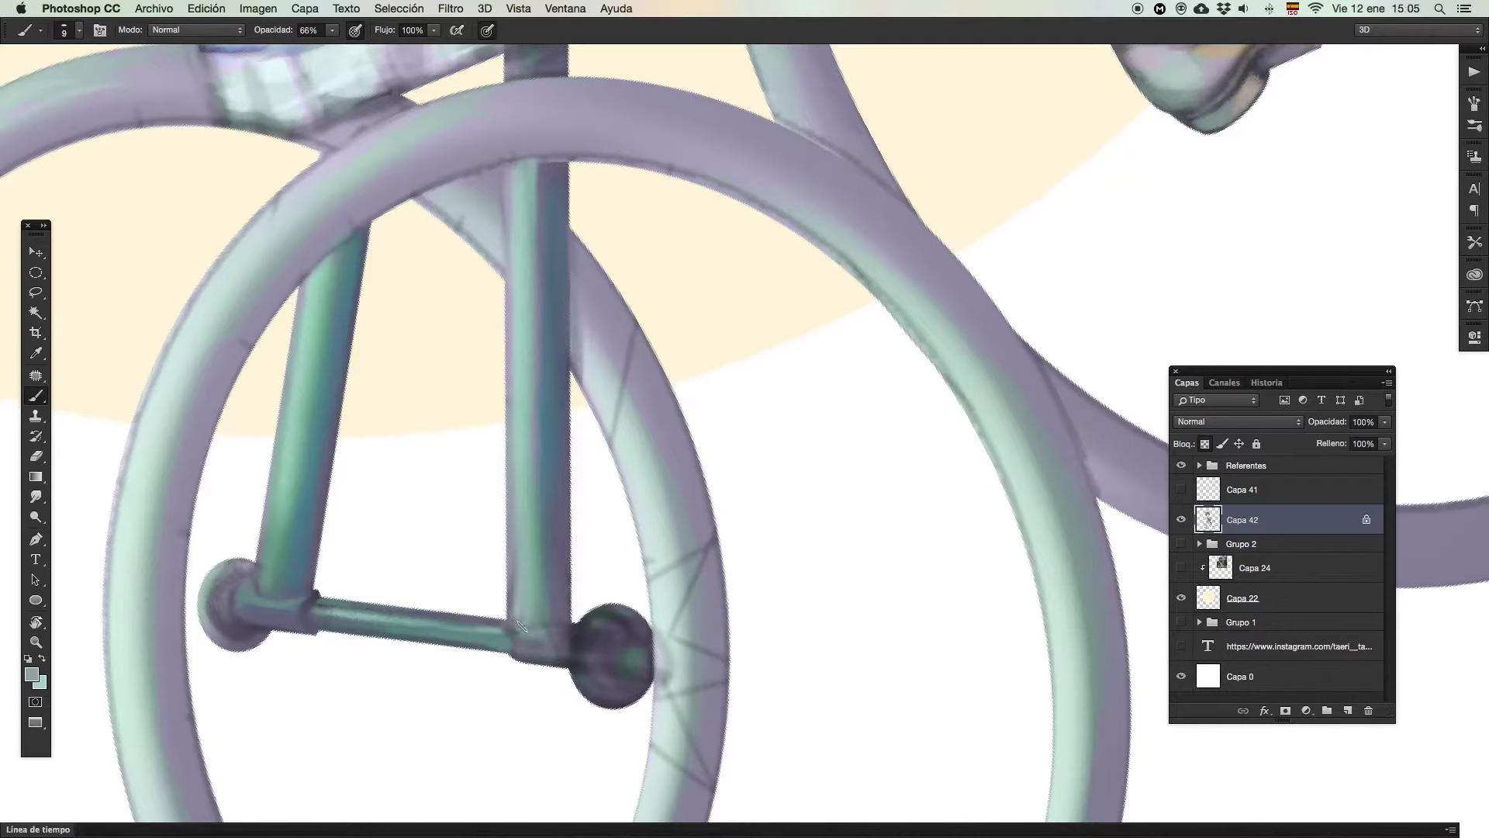
Paint the joint where the right strut meets the crossbar and dark hub, using sampled frame colours
{"action": "left_click", "coordinate": [555, 614], "text": "alt"}
{"action": "left_click_drag", "start_coordinate": [548, 653], "coordinate": [572, 633]}
{"action": "left_click", "coordinate": [491, 640], "text": "alt"}
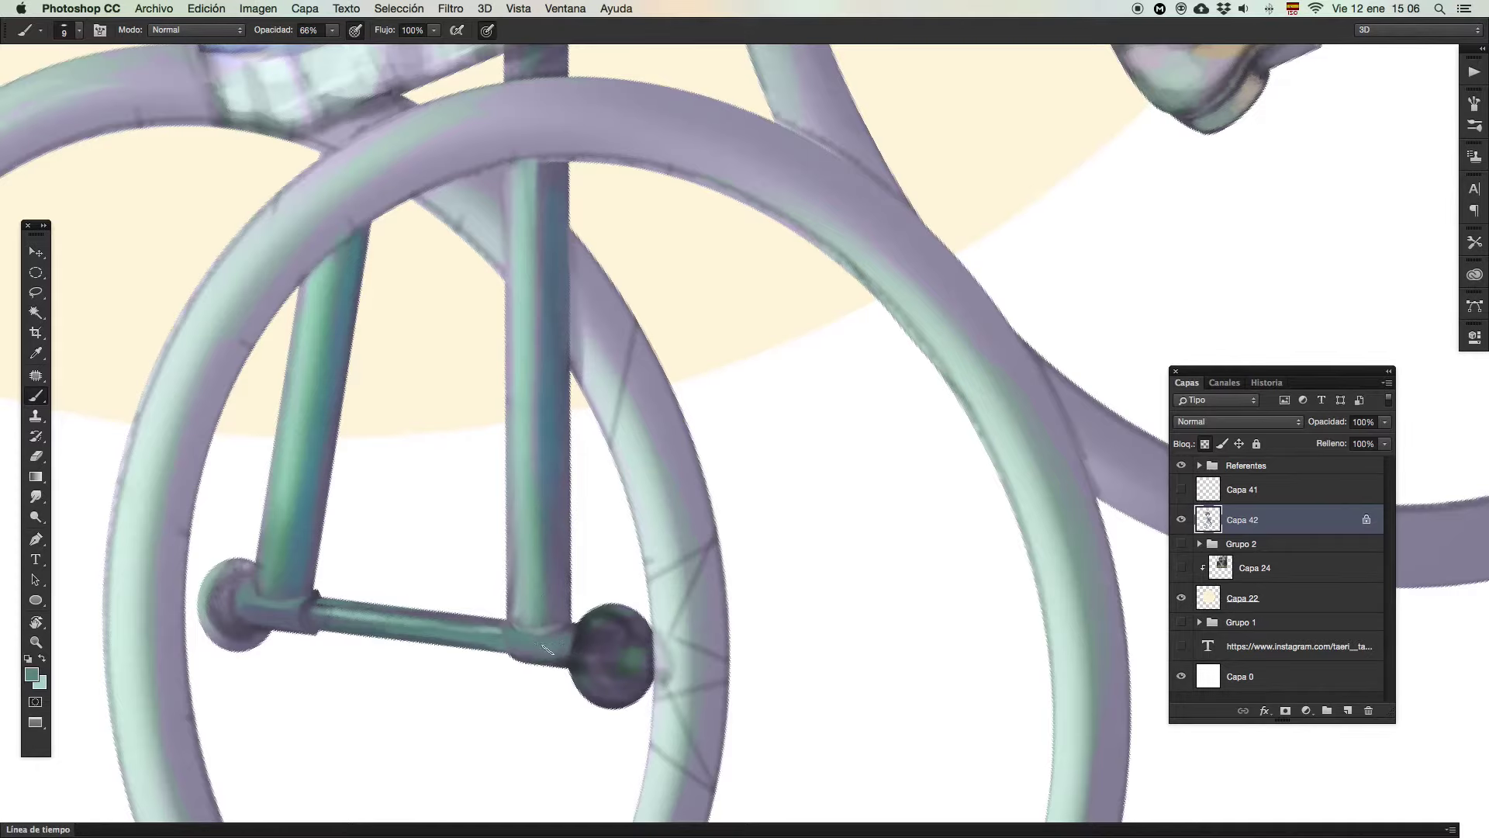
Shade the short piece of the right strut between the skirt's hem and the wheel rim with a 12 px brush and sampled greys
{"action": "key", "text": "z"}
{"action": "mouse_move", "coordinate": [605, 538]}
{"action": "left_mouse_down"}
{"action": "mouse_move", "coordinate": [564, 542]}
{"action": "mouse_move", "coordinate": [585, 535]}
{"action": "left_mouse_up"}
{"action": "left_click_drag", "start_coordinate": [559, 434], "coordinate": [618, 603]}
{"action": "key", "text": "b"}
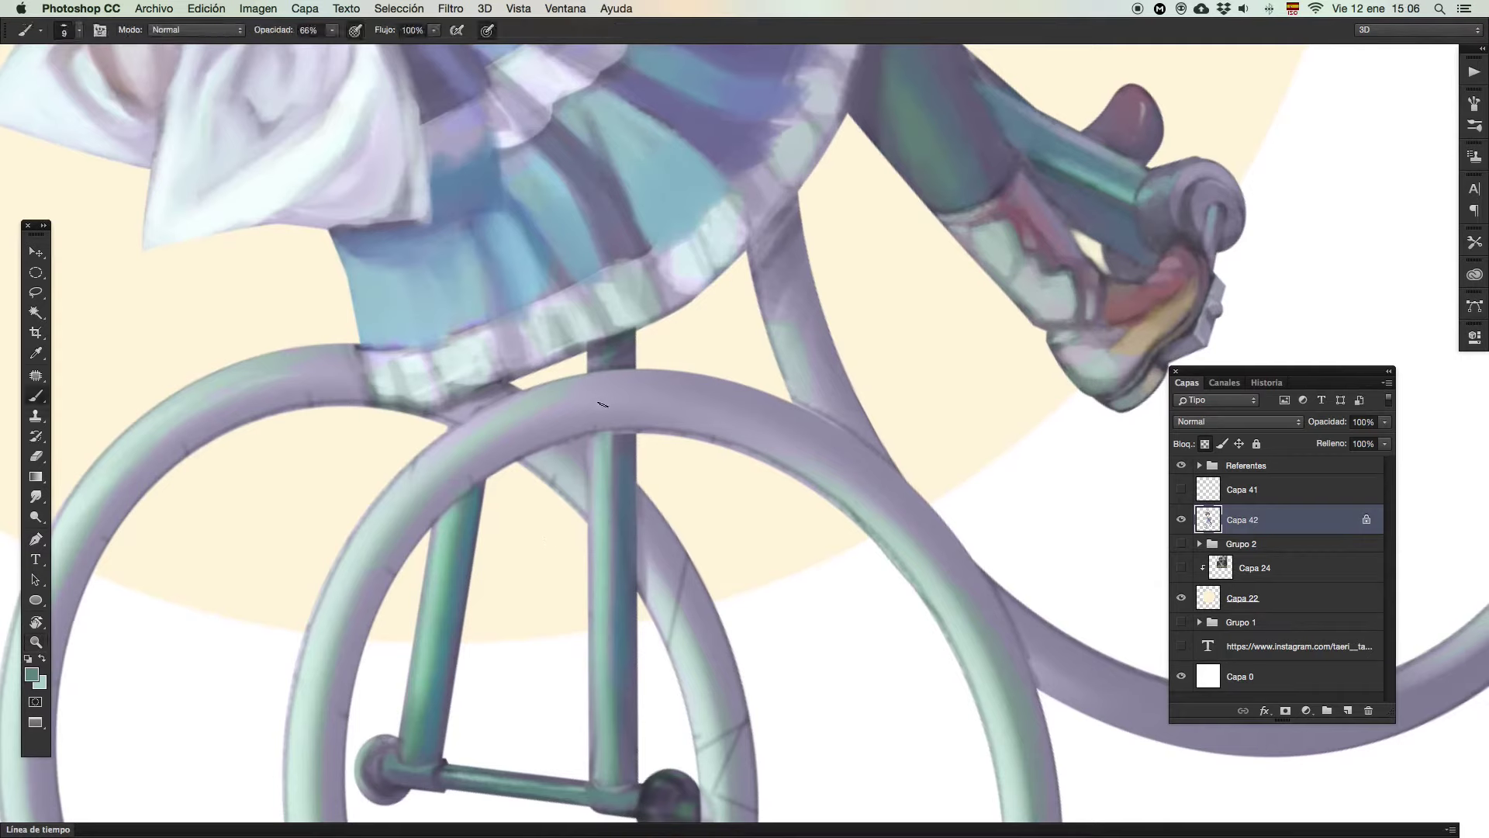
{"action": "left_click_drag", "start_coordinate": [604, 363], "coordinate": [606, 363]}
{"action": "left_click", "coordinate": [606, 453], "text": "alt"}
{"action": "left_click", "coordinate": [596, 456], "text": "alt"}
{"action": "left_click", "coordinate": [628, 348], "text": "alt"}
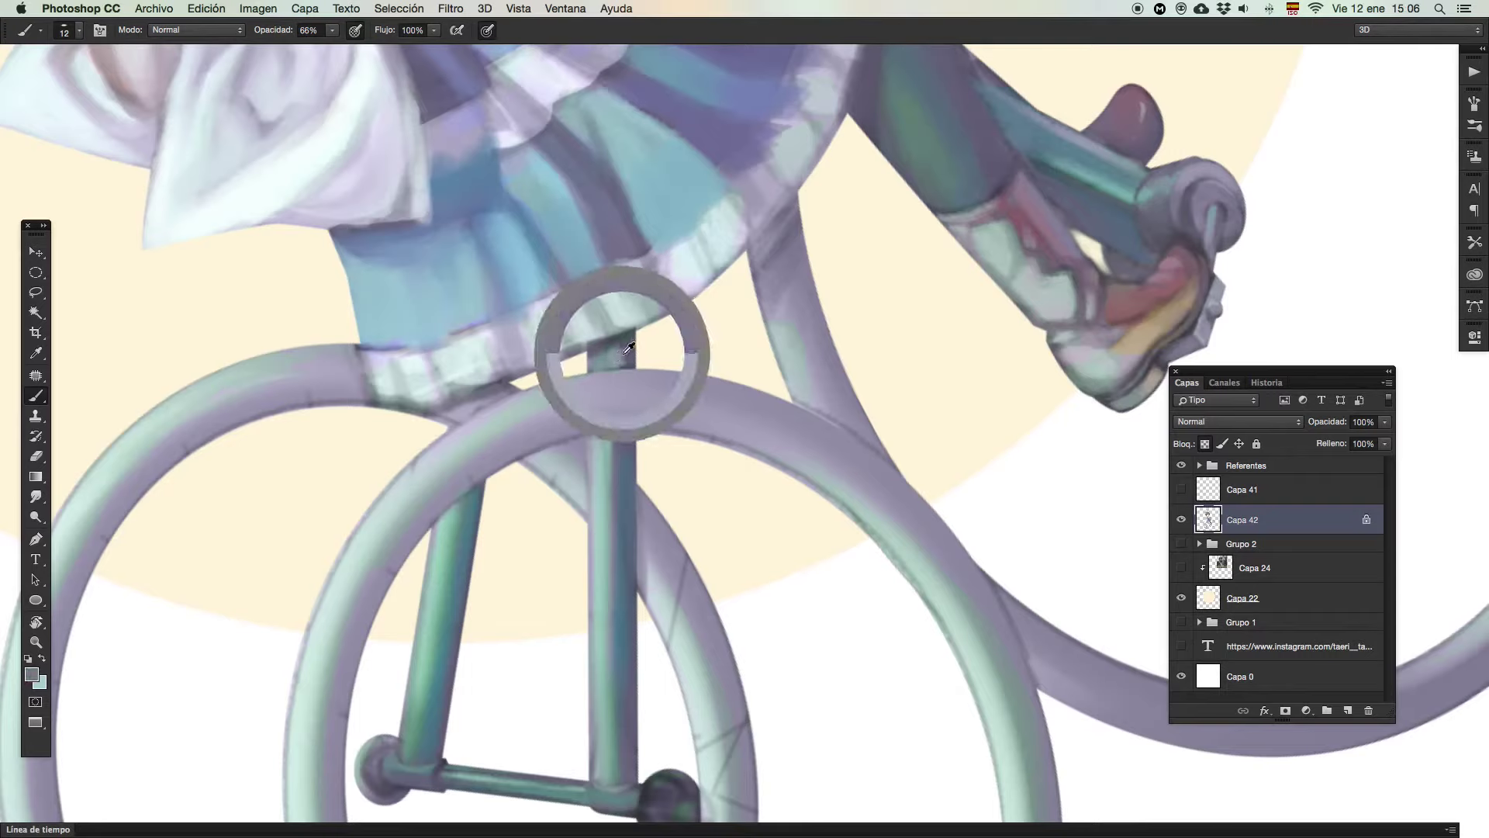
{"action": "left_click", "coordinate": [616, 339], "text": "alt"}
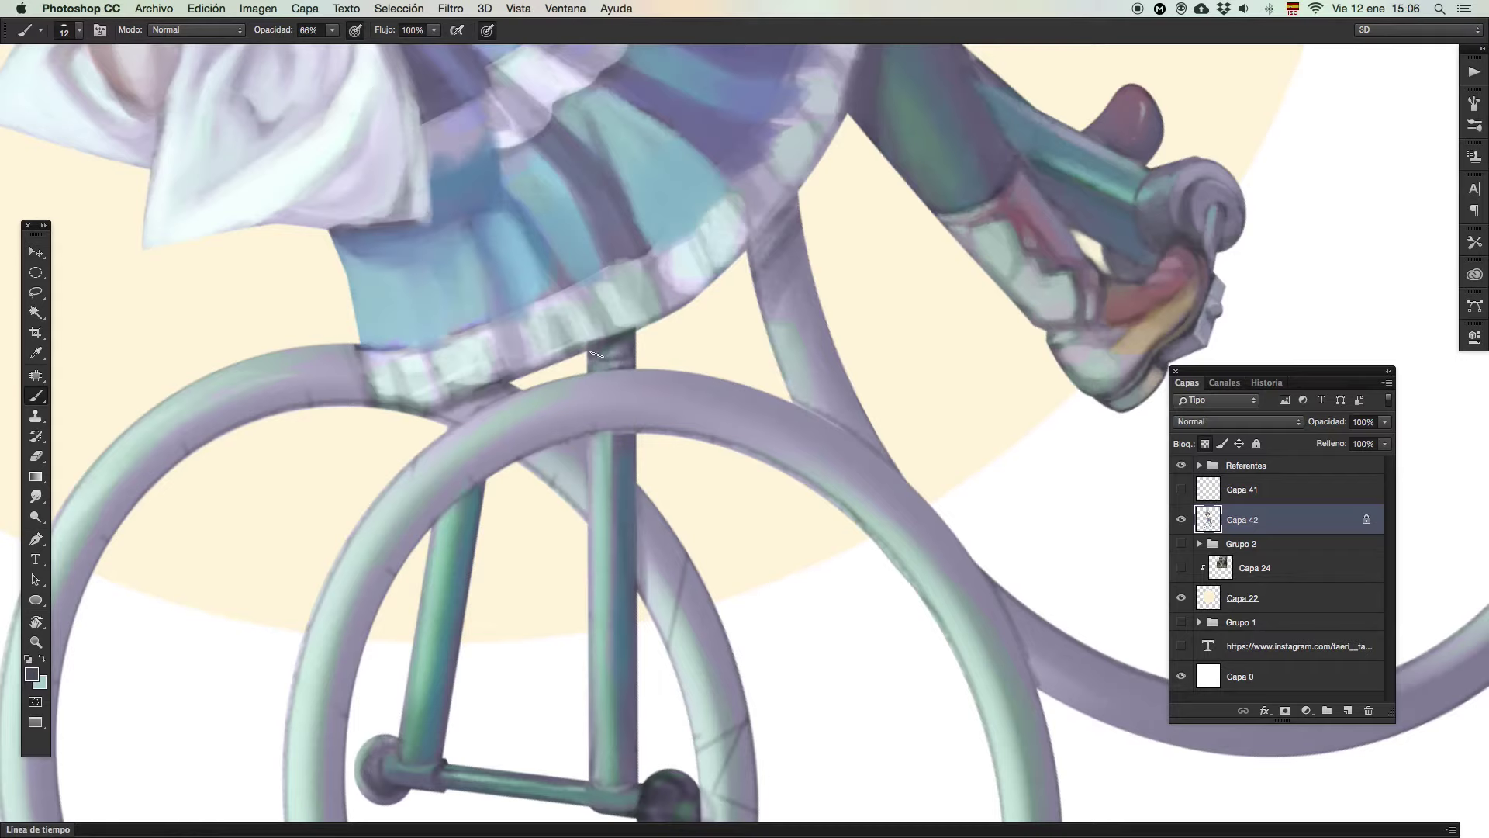
{"action": "left_click", "coordinate": [625, 347], "text": "alt"}
{"action": "left_click", "coordinate": [623, 359], "text": "alt"}
{"action": "left_click_drag", "start_coordinate": [601, 368], "coordinate": [628, 367]}
{"action": "left_click", "coordinate": [627, 440], "text": "alt"}
Examine the tricycle frame at an angle and the whole illustration upright
{"action": "left_click_drag", "start_coordinate": [584, 696], "coordinate": [582, 609]}
{"action": "key", "text": "r"}
{"action": "left_click_drag", "start_coordinate": [494, 689], "coordinate": [382, 361]}
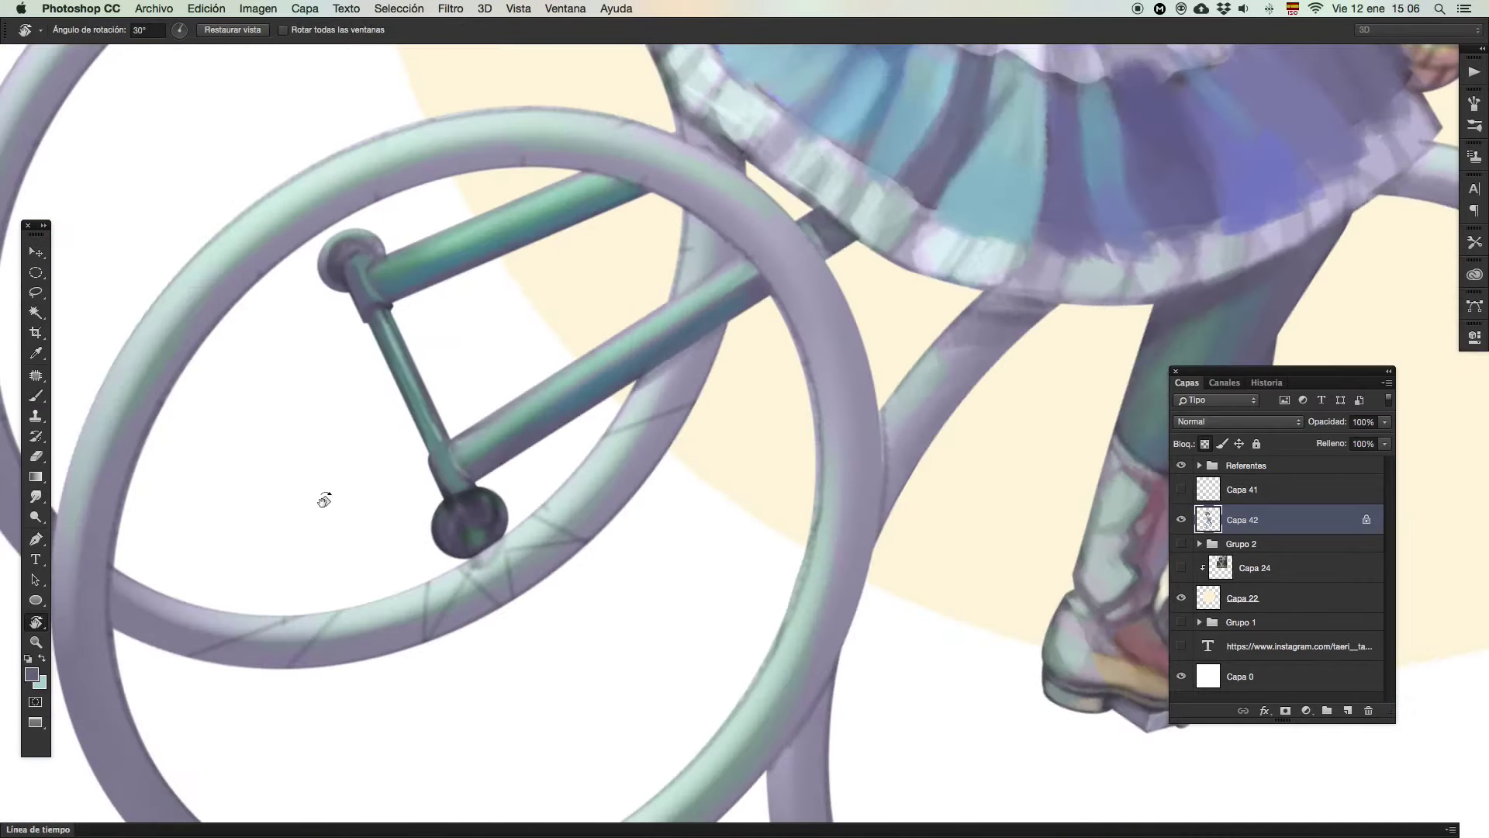
{"action": "left_click", "coordinate": [36, 642]}
{"action": "left_click_drag", "start_coordinate": [754, 428], "coordinate": [576, 554]}
{"action": "key", "text": "r"}
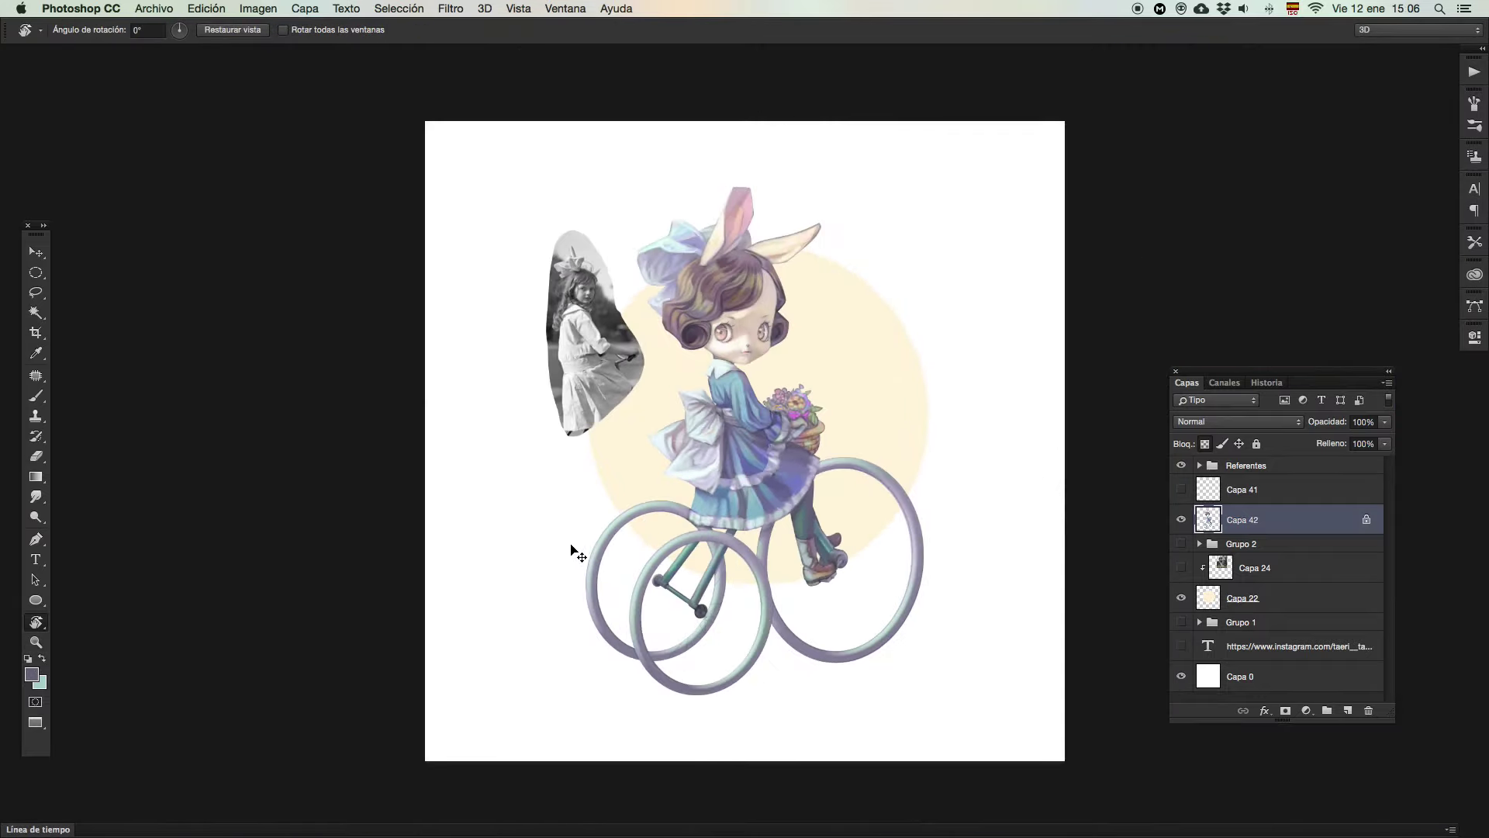
Switch to QuickTime Player, close the screen recording and name the file Conejita-5 for saving on the Escritorio
{"action": "key", "text": "super+Tab"}
{"action": "key", "text": "super+q"}
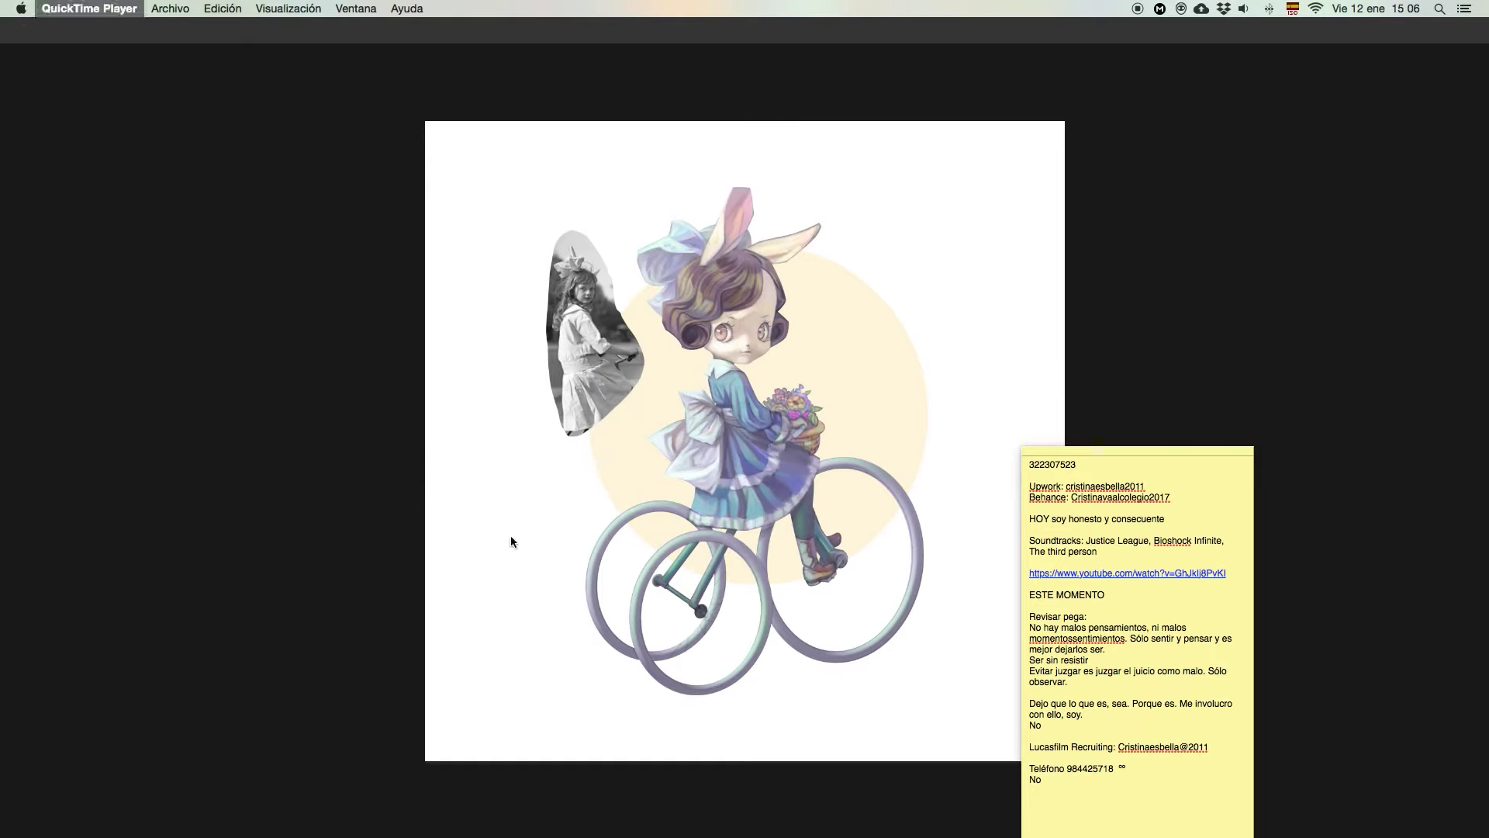
{"action": "key", "text": "super+w"}
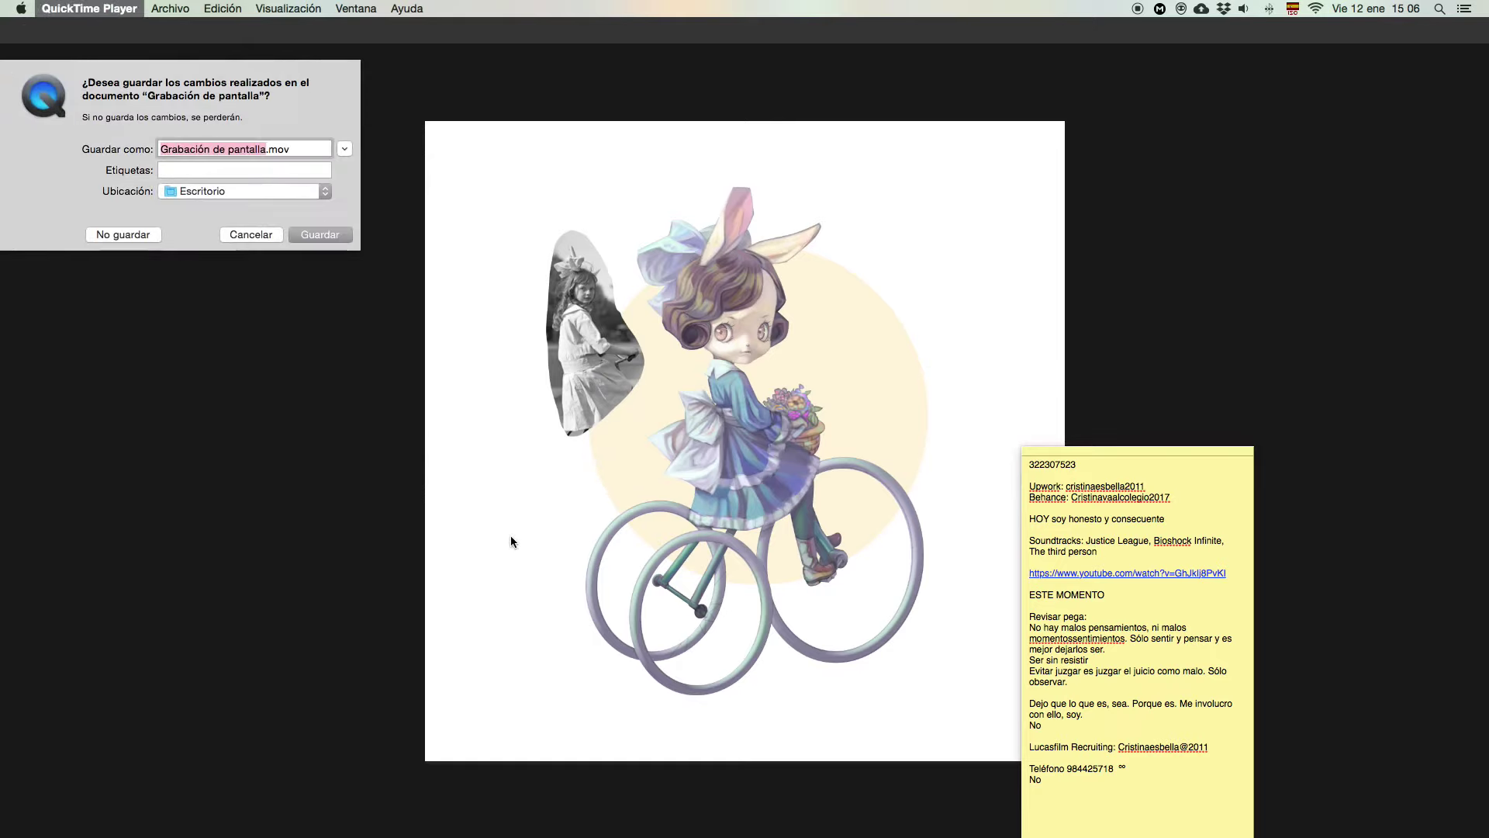
{"action": "type", "text": "Conie"}
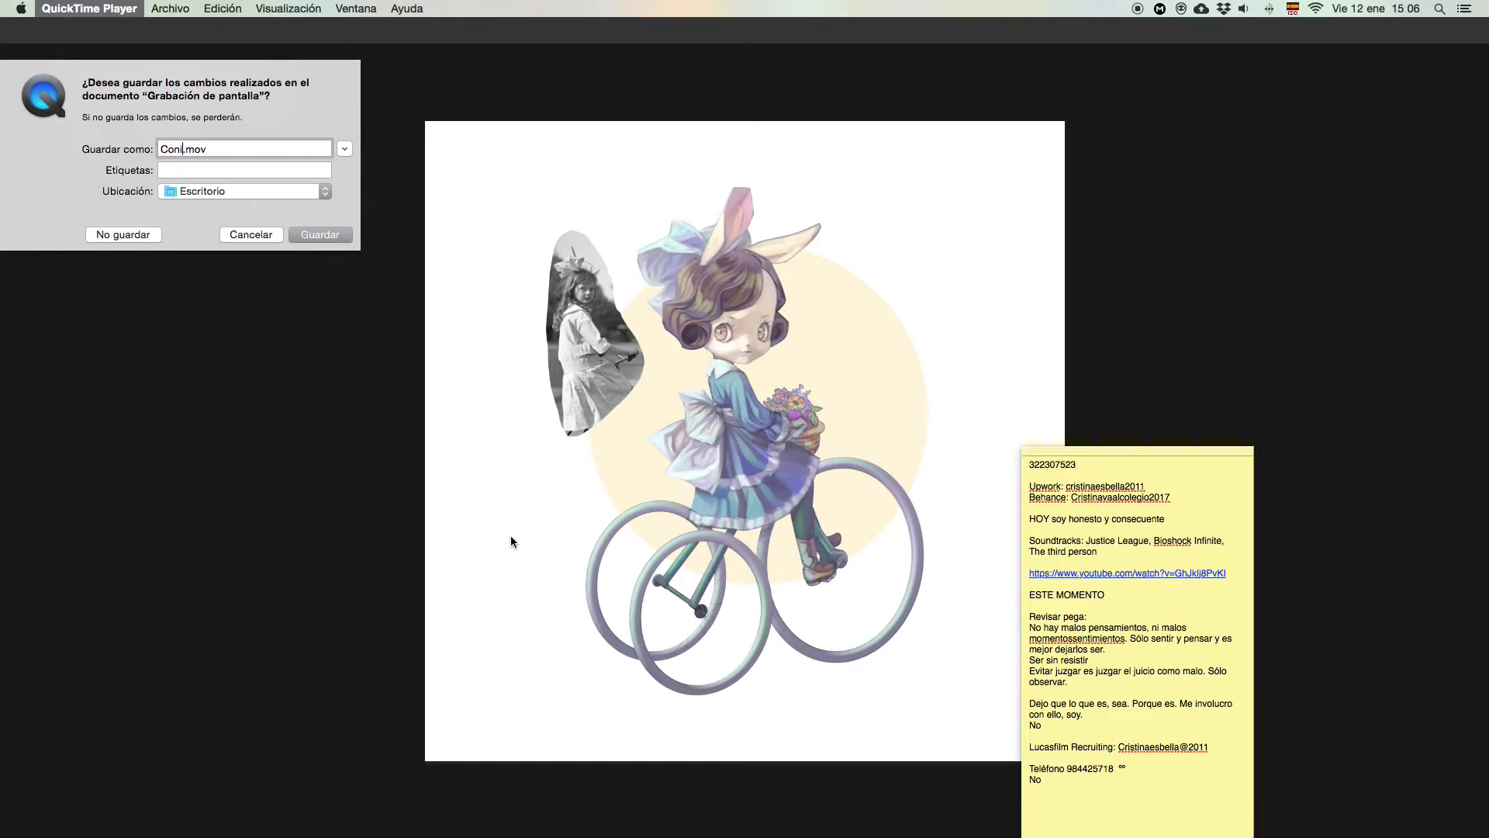
{"action": "key", "text": "BackSpace"}
{"action": "key", "text": "BackSpace"}
{"action": "type", "text": "ejita-5"}
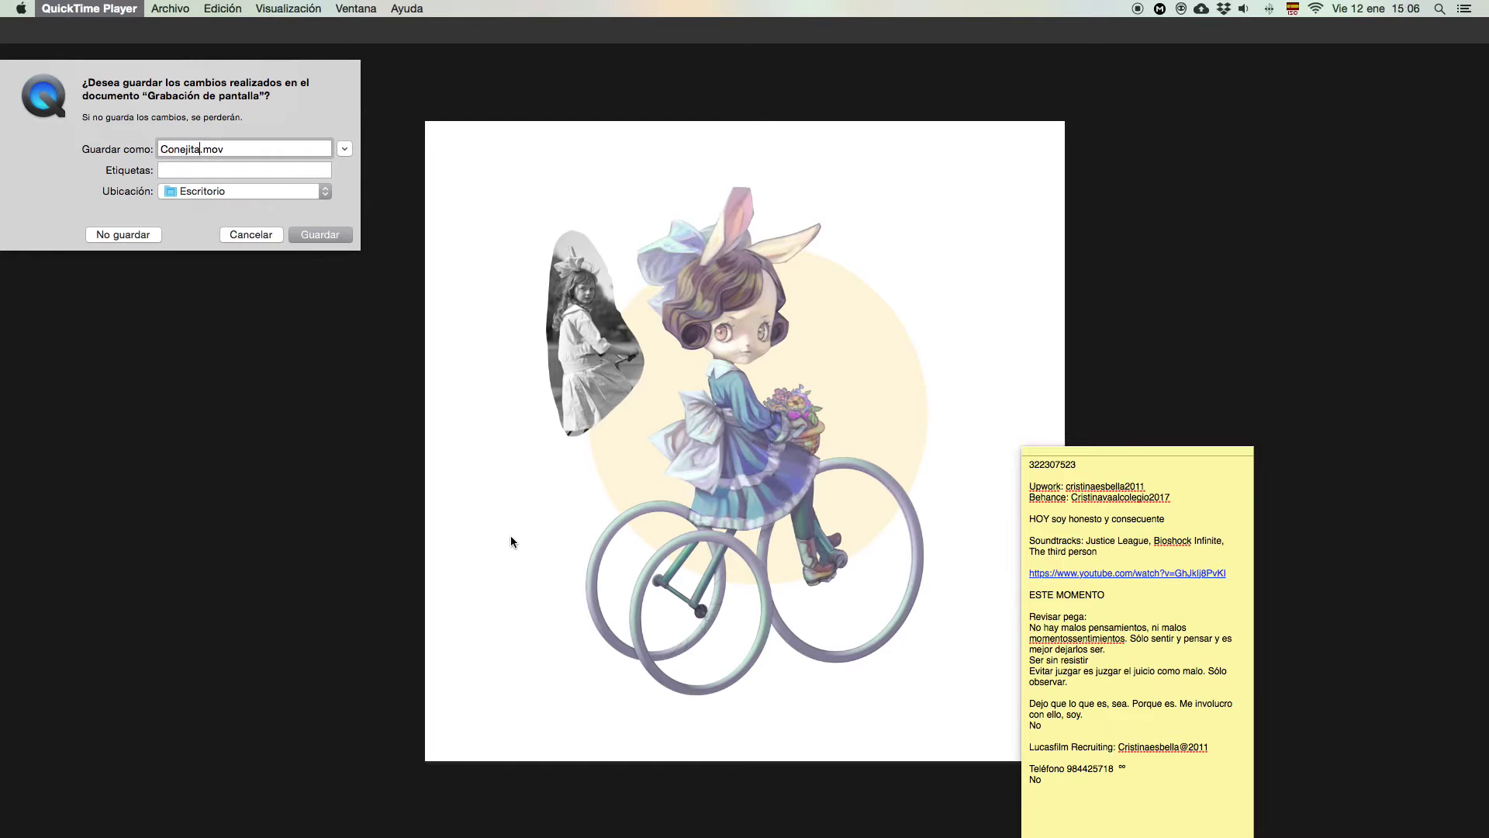